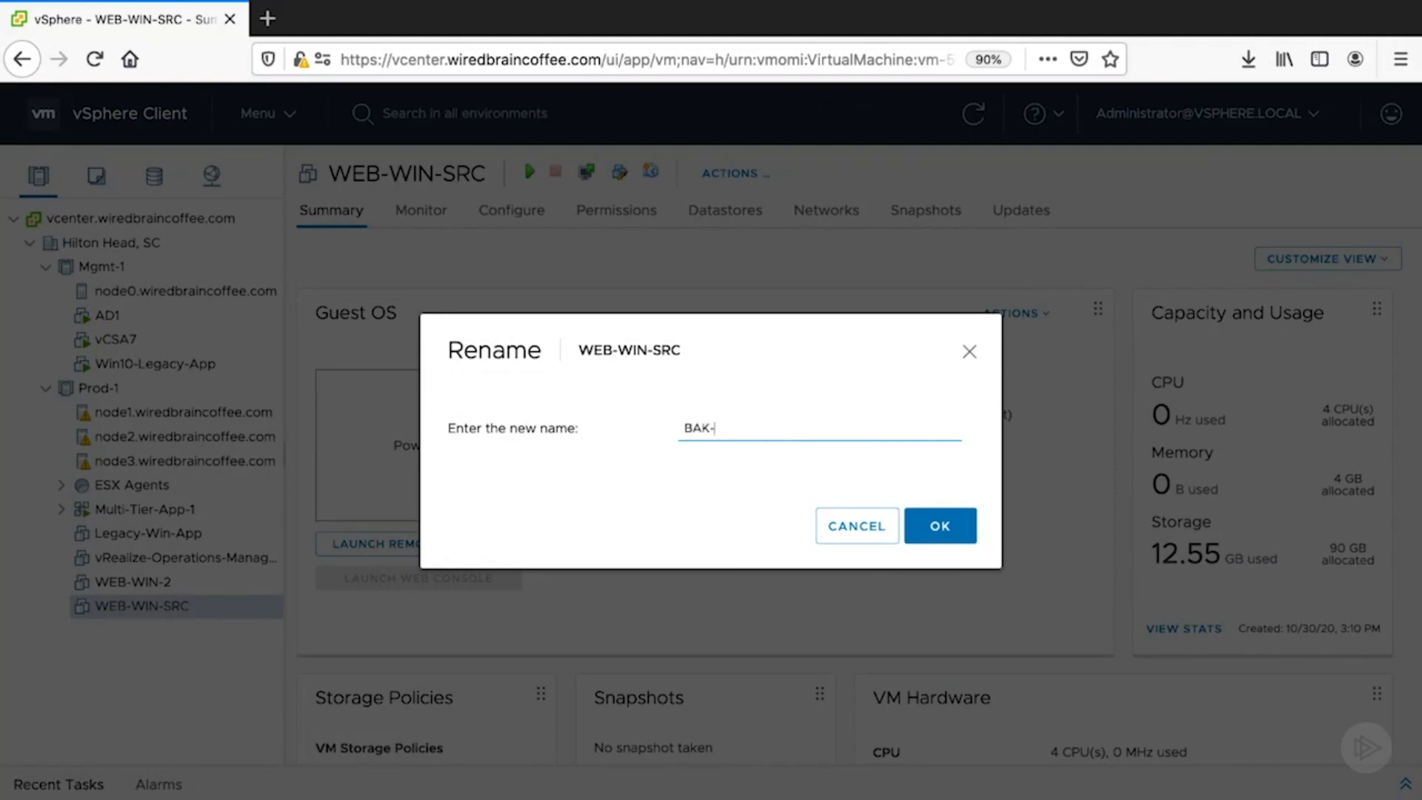
# - Rename the virtual machine to BAK-WIN-VEEAM-1
pyautogui.write('WIN-VEEAM-1')
pyautogui.click(940, 529)
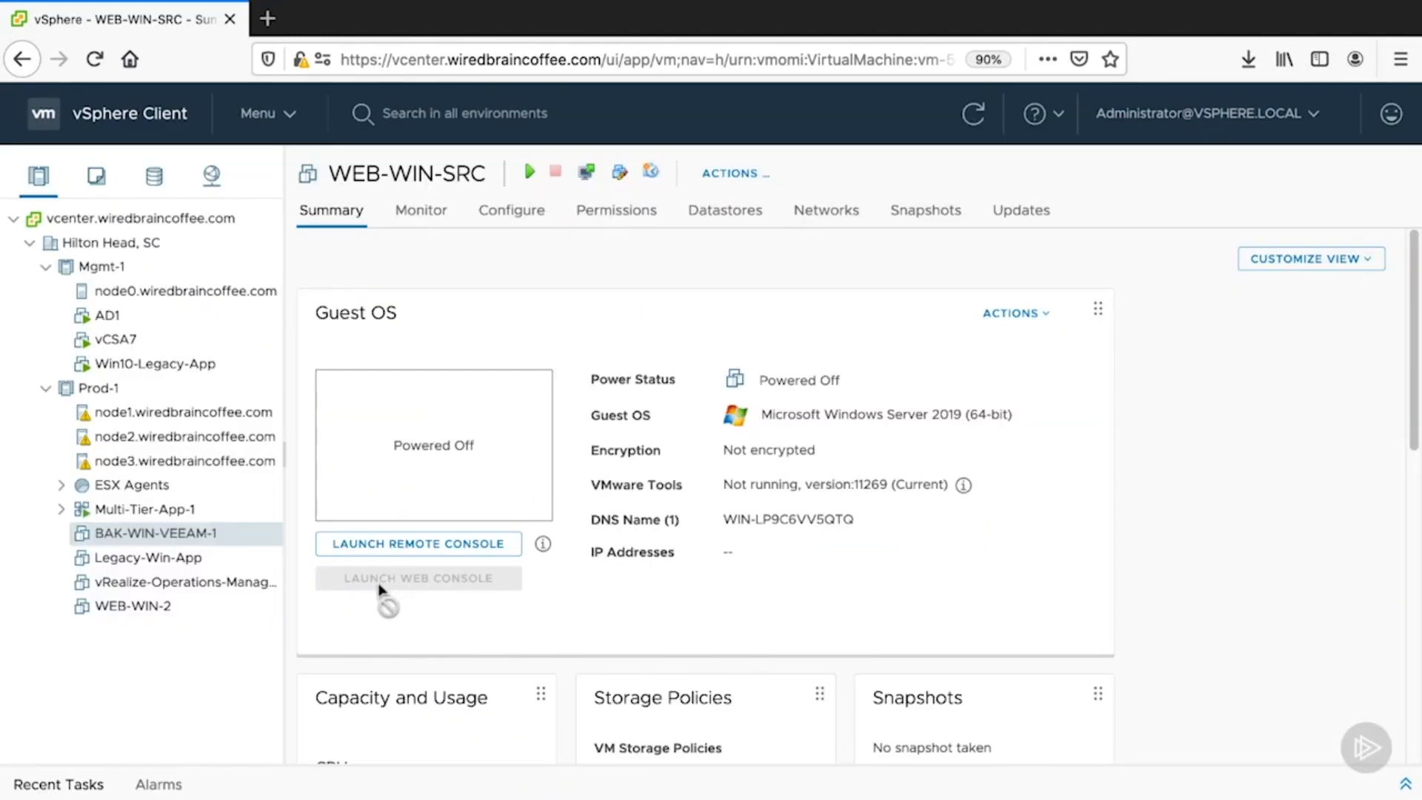
# - Power on the BAK-WIN-VEEAM-1 virtual machine and open its web console
pyautogui.click(582, 172)
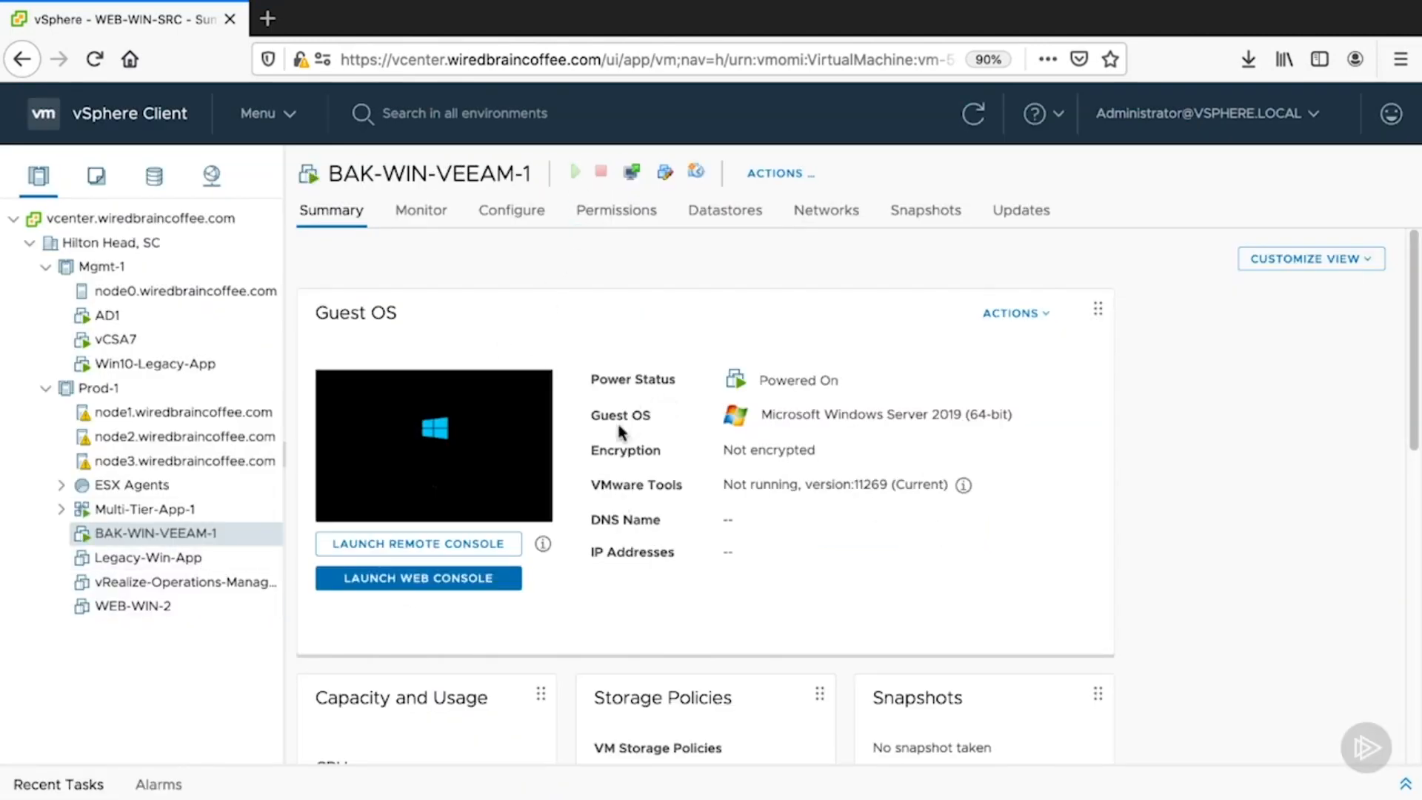
pyautogui.click(496, 463)
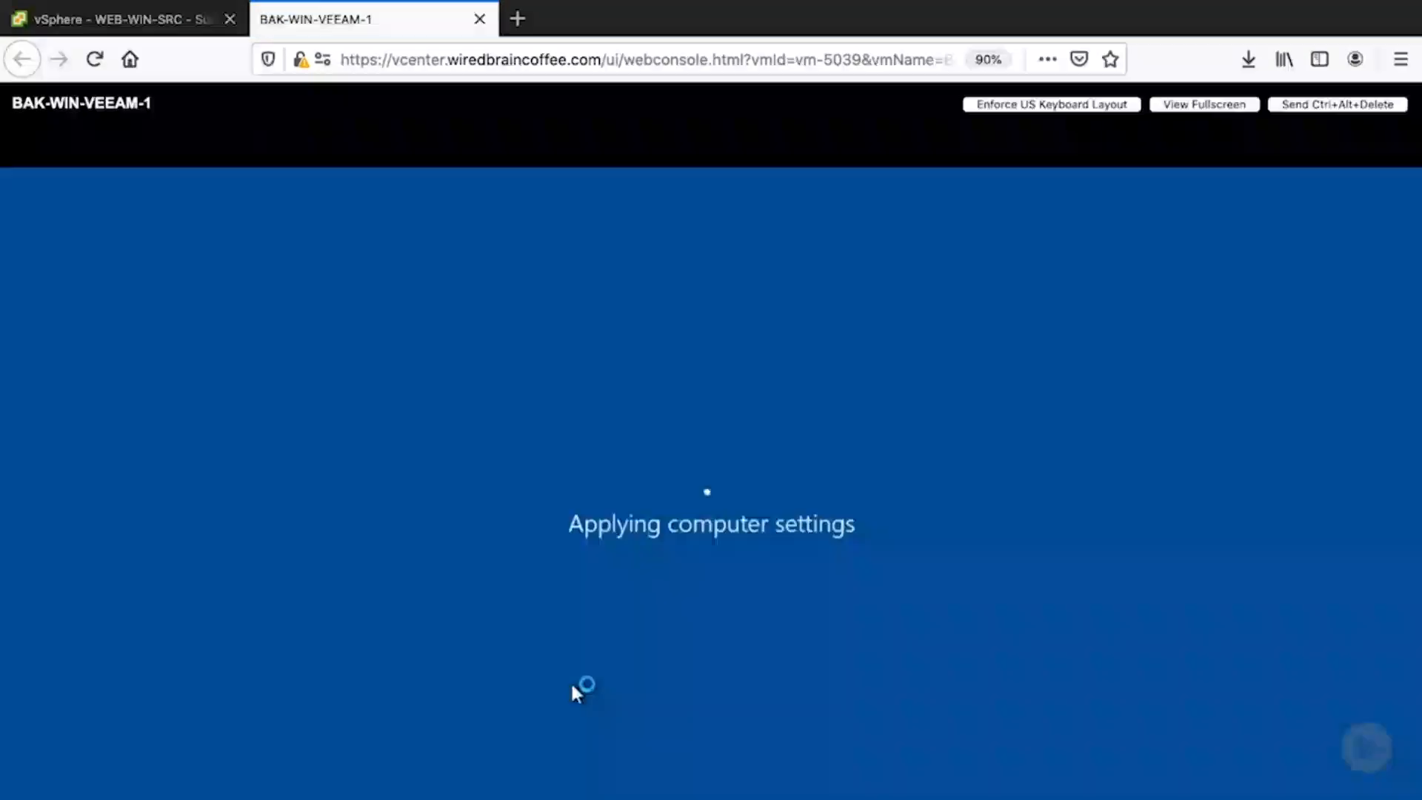
# - Sign in to the Windows server by sending Ctrl+Alt+Delete and entering the administrator password
pyautogui.hotkey('ctrl', 'alt', 'Delete')
pyautogui.write('••••••••••')
pyautogui.press('Return')
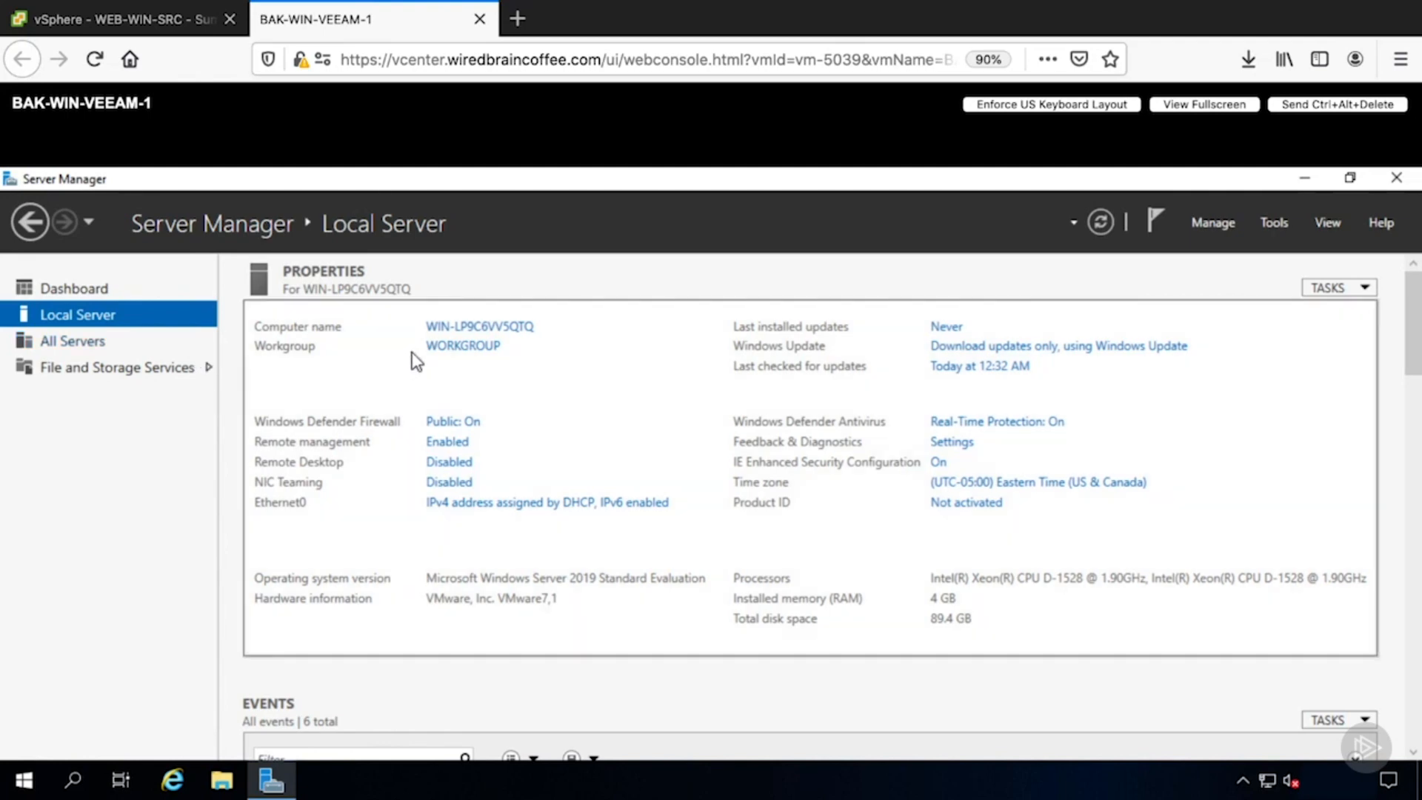
# - Set the computer description to BAK-WIN-VEEAM-1, copy it, and open the computer name change dialog
pyautogui.click(461, 328)
pyautogui.write('BAK-WI')
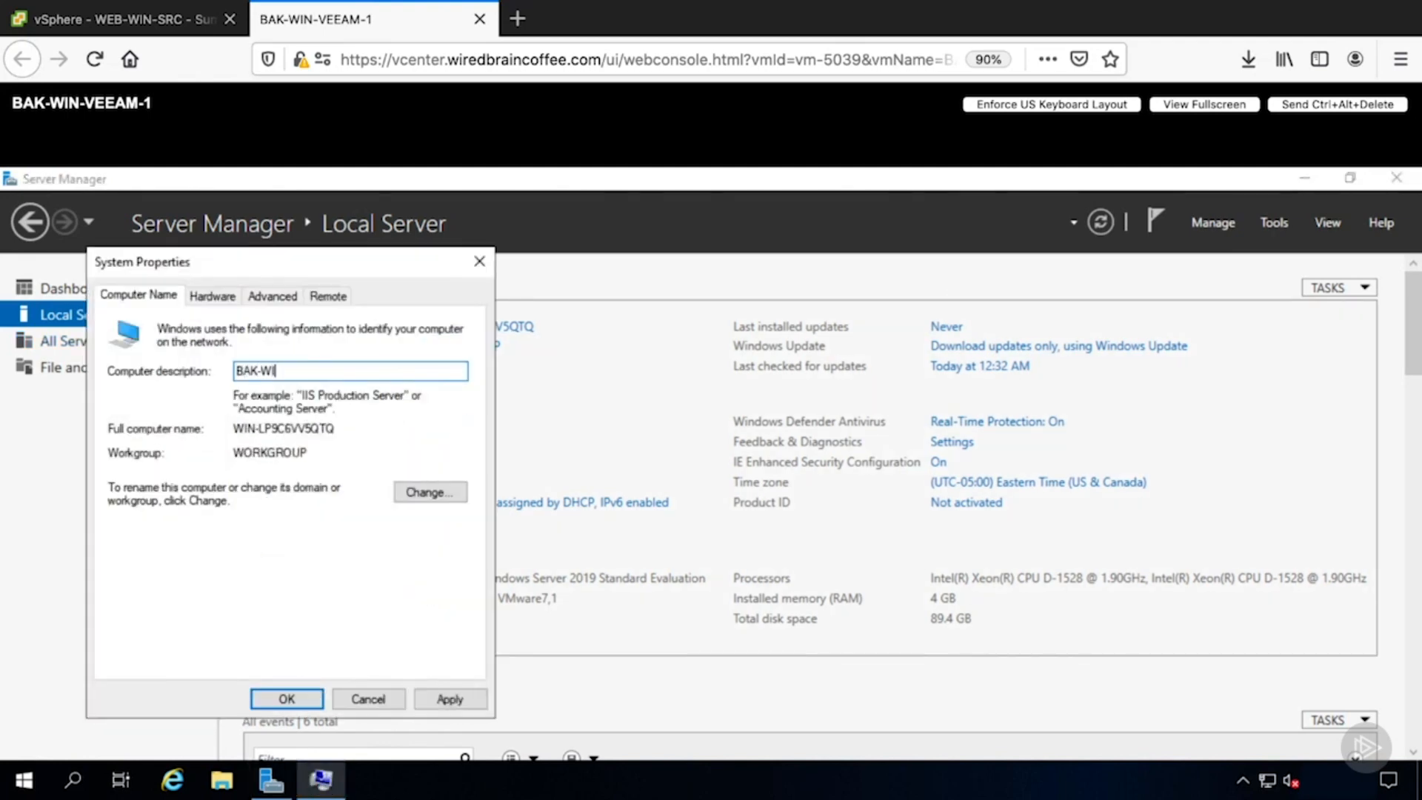
pyautogui.write('N-VEEAM-1')
pyautogui.moveTo(413, 374); pyautogui.dragTo(234, 378)
pyautogui.hotkey('ctrl', 'c')
pyautogui.click(416, 498)
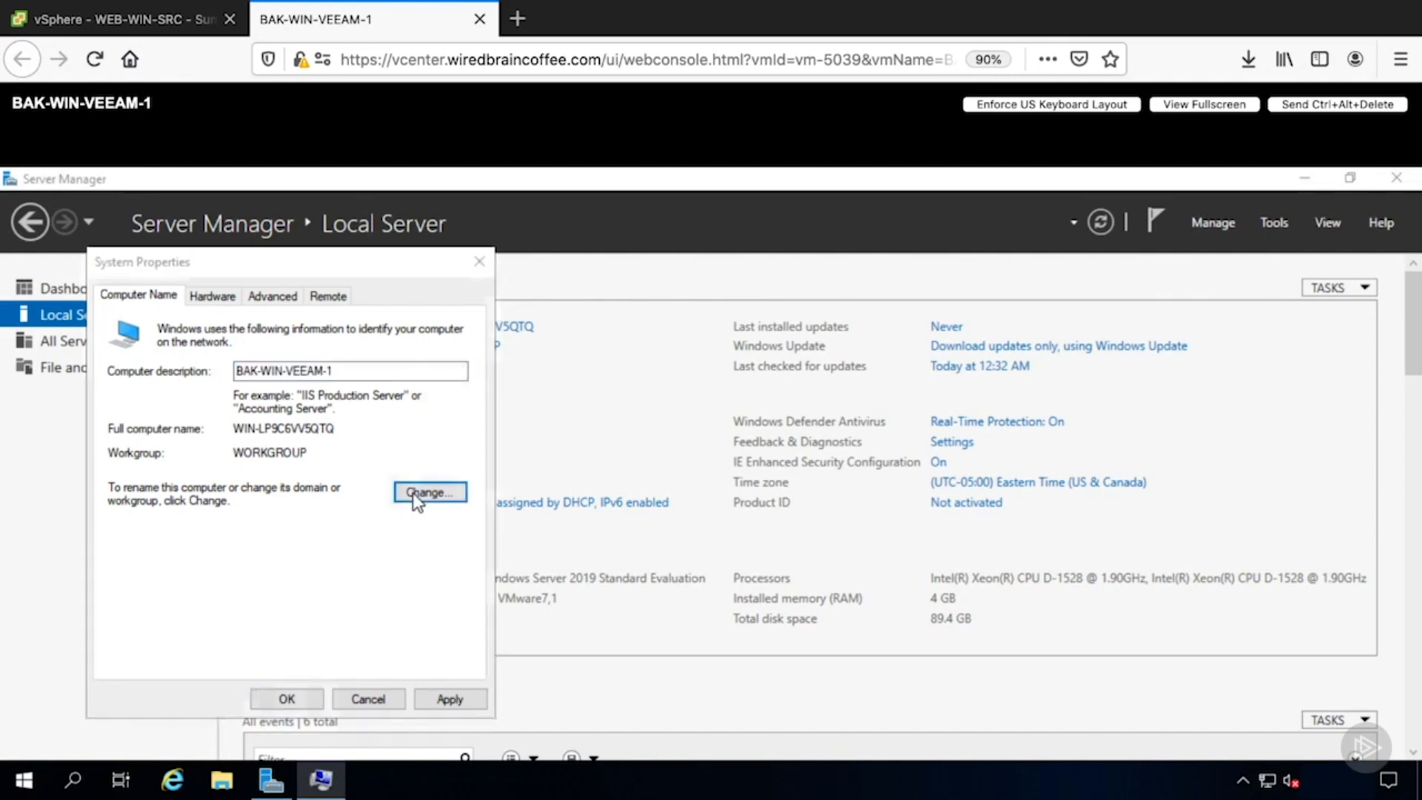
# - Set the computer name to BAK-WIN-VEEAM-1 and restart the server to apply it
pyautogui.hotkey('ctrl', 'v')
pyautogui.click(268, 649)
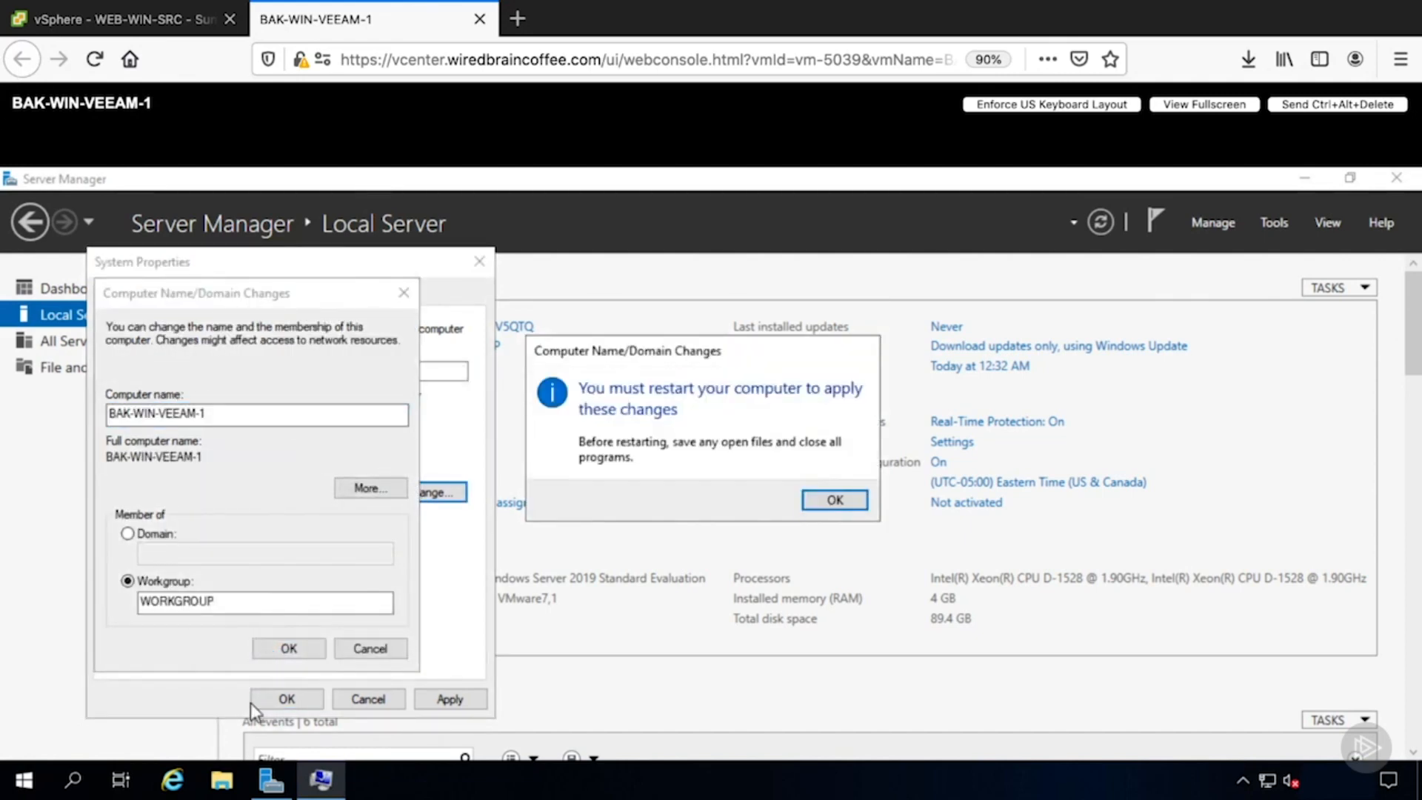
pyautogui.click(848, 500)
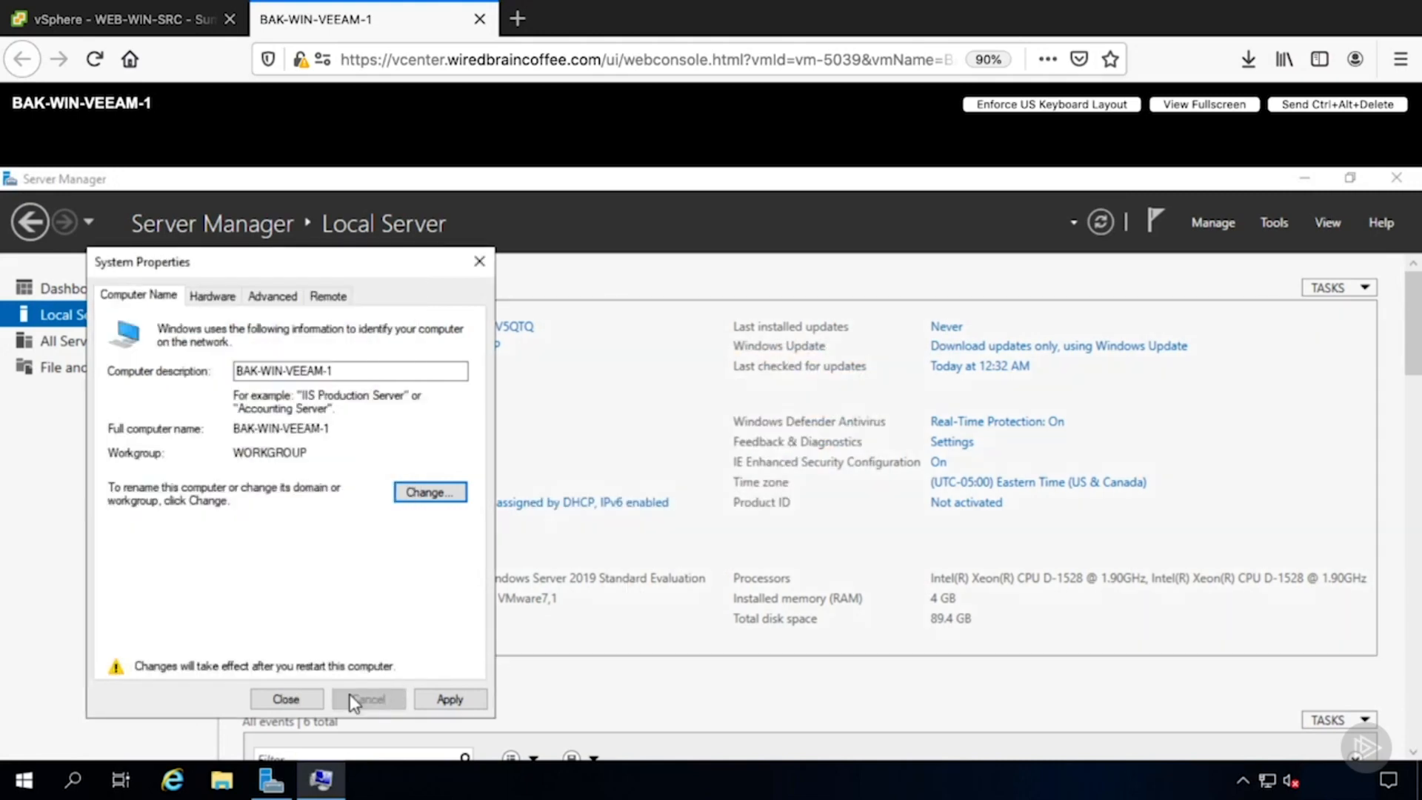
pyautogui.click(308, 699)
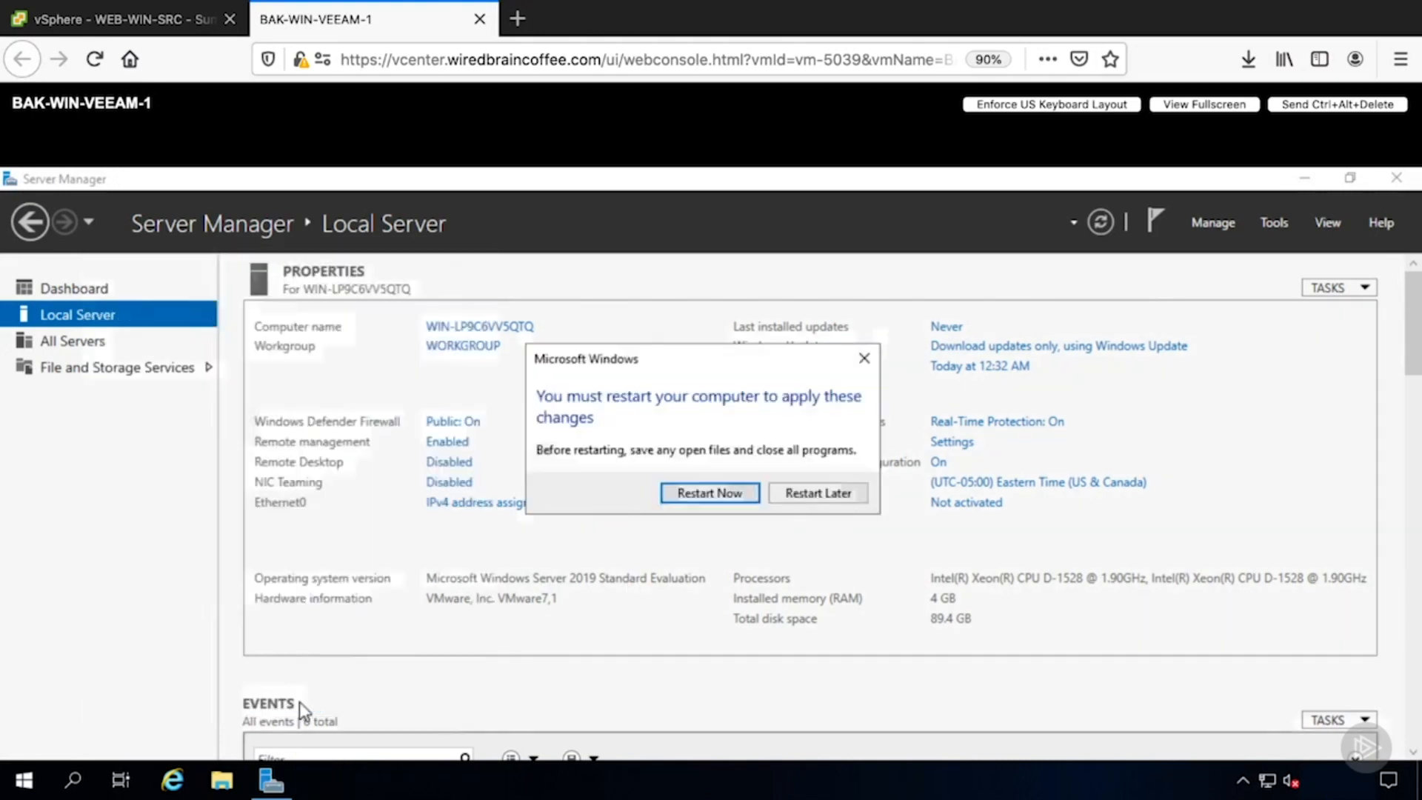
pyautogui.click(710, 492)
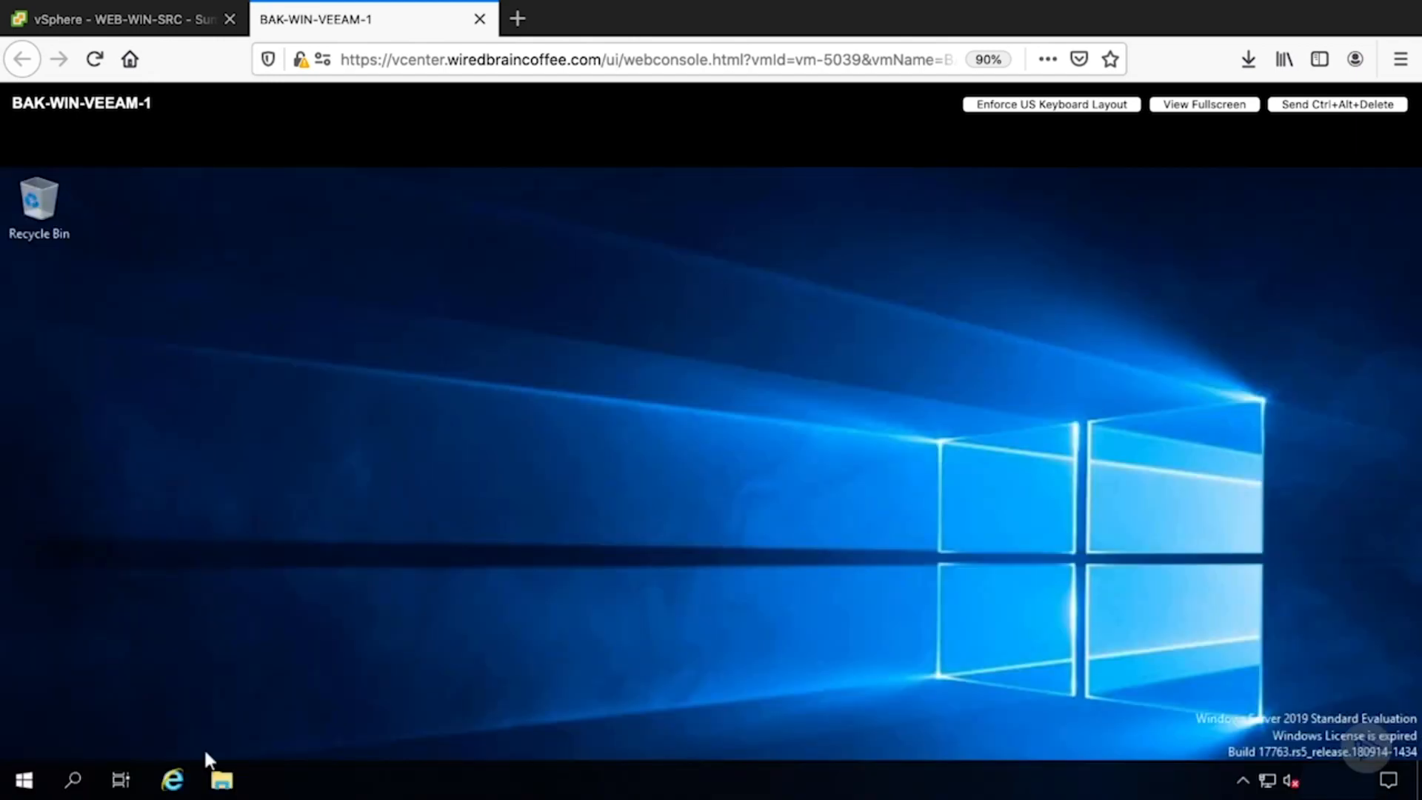
# - Open Internet Explorer and go to google.com
pyautogui.click(173, 780)
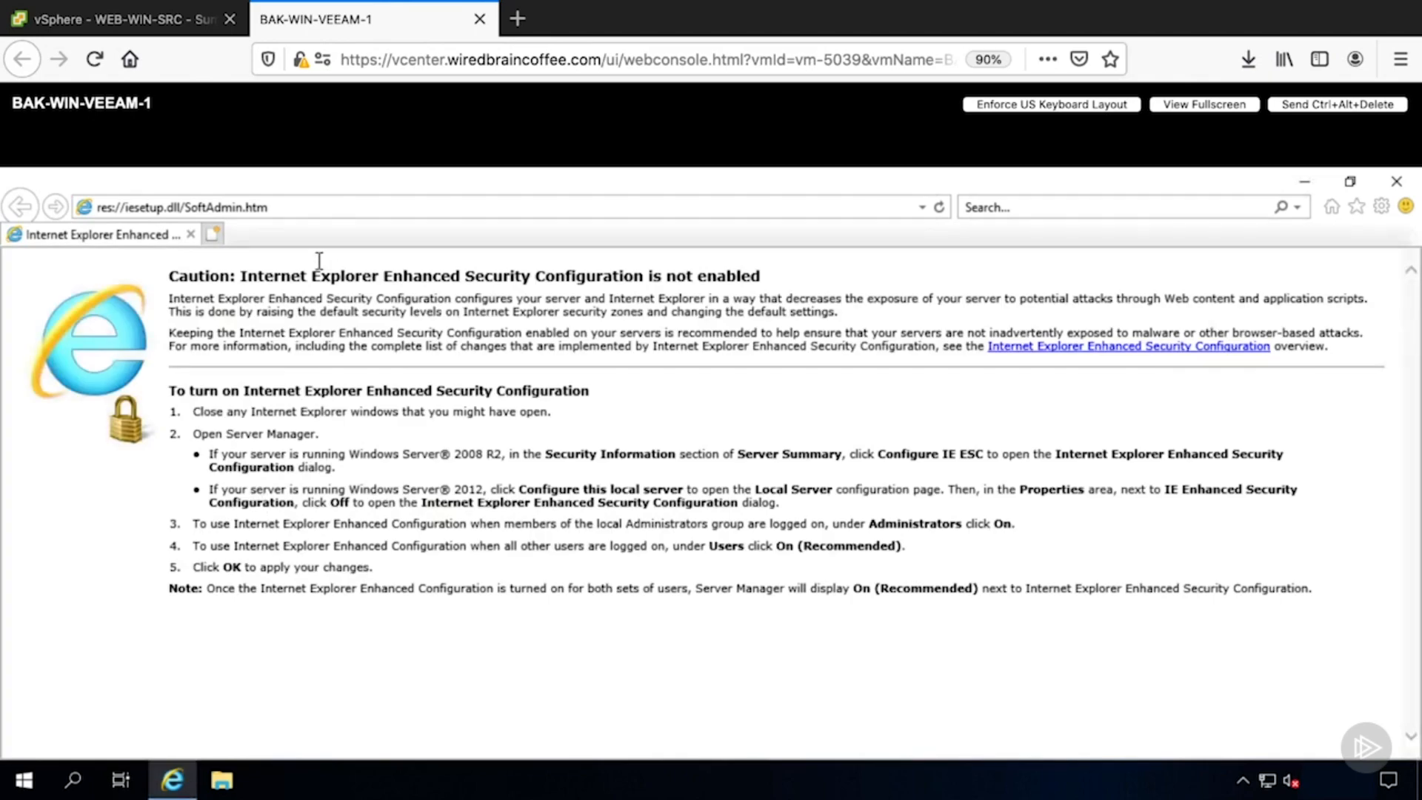
pyautogui.click(295, 206)
pyautogui.write('goo')
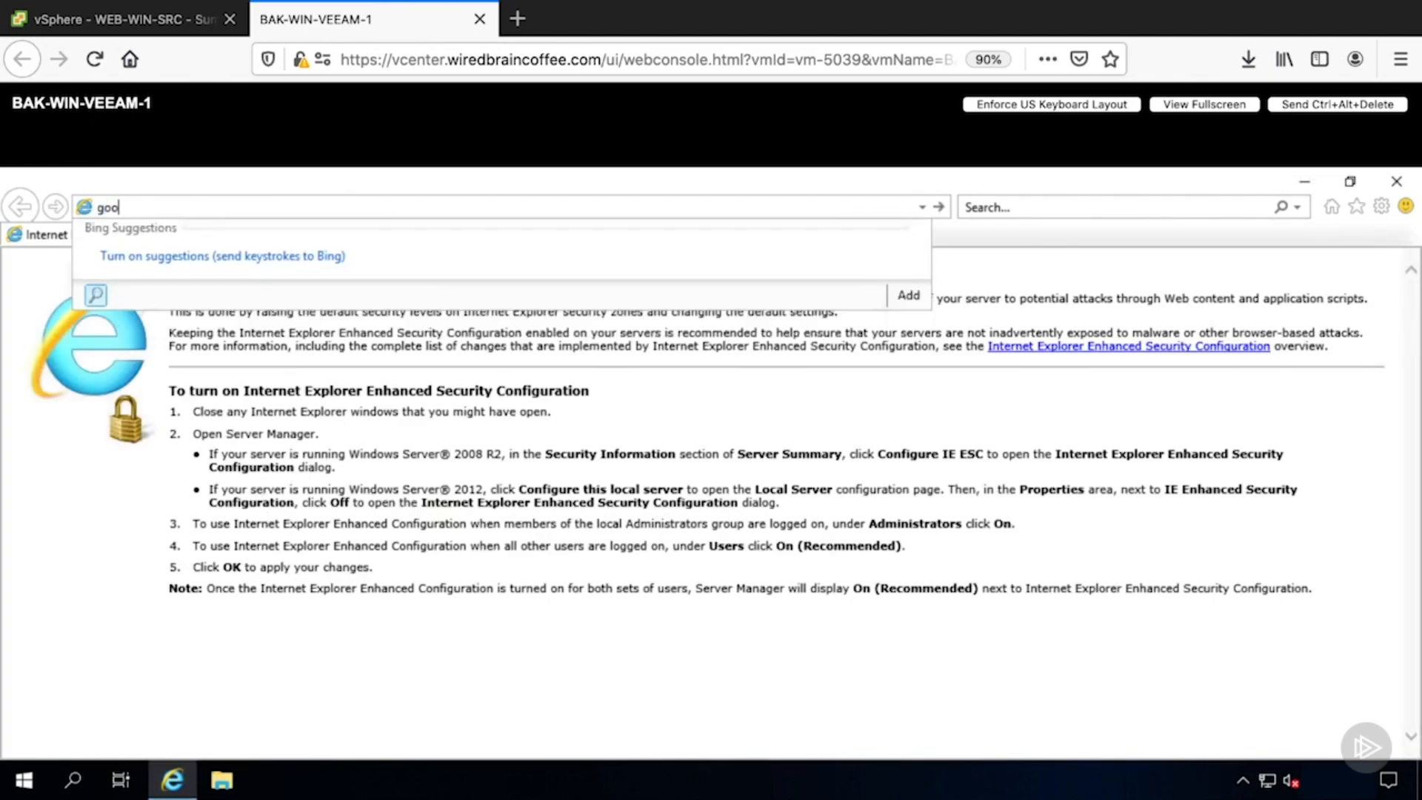
pyautogui.write('gle.com')
pyautogui.press('Return')
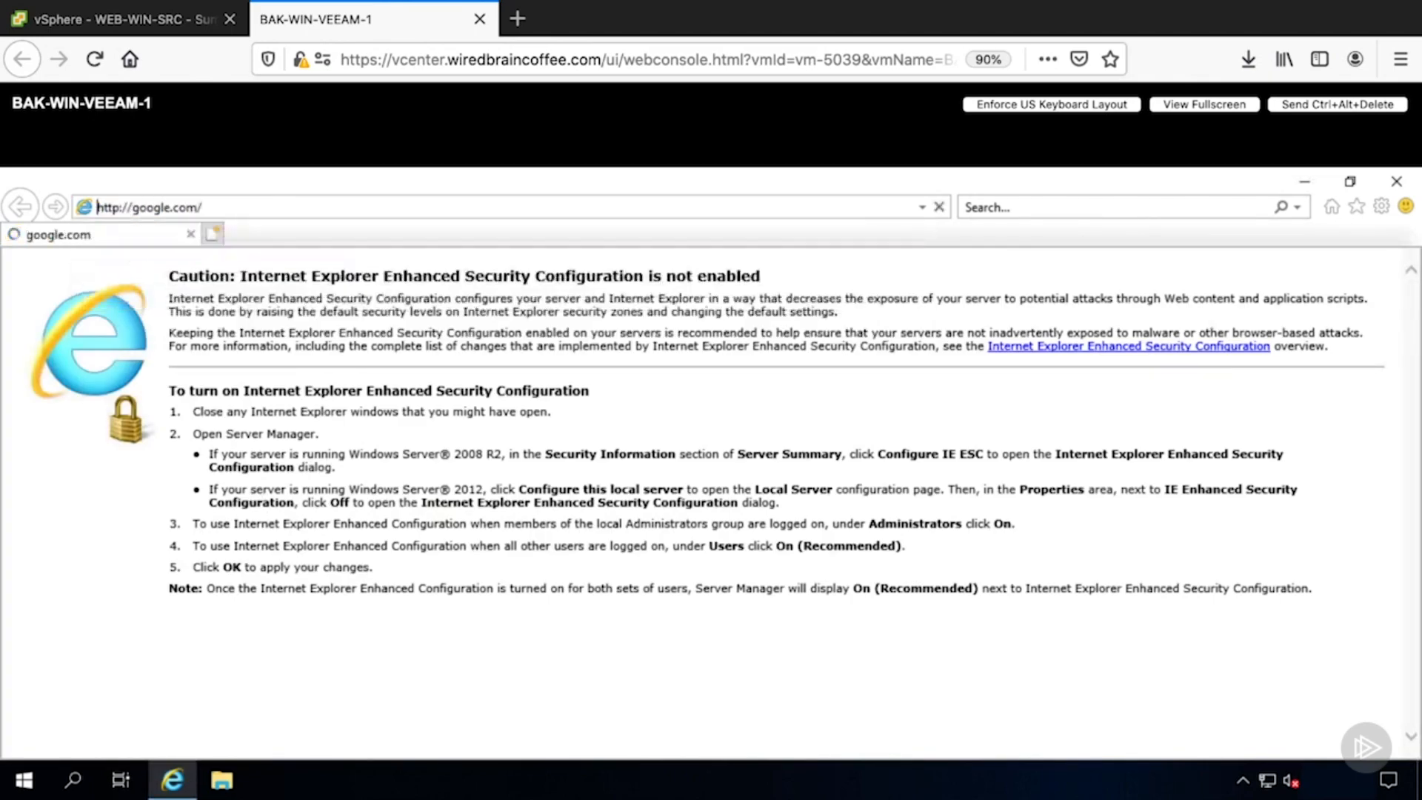
# - Search Google for veeam community edition
pyautogui.write('ve')
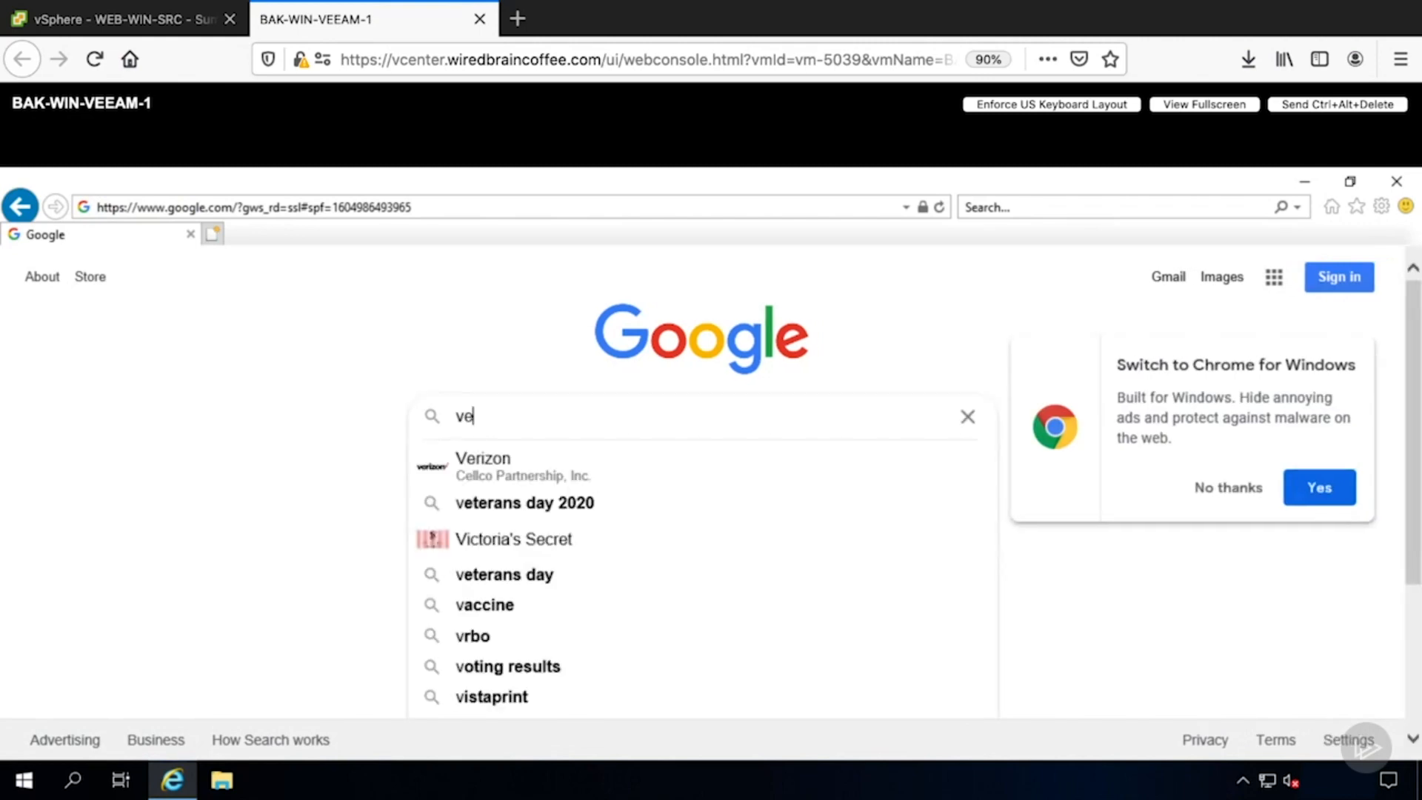
pyautogui.write('eam comm')
pyautogui.press('Down')
pyautogui.press('Return')
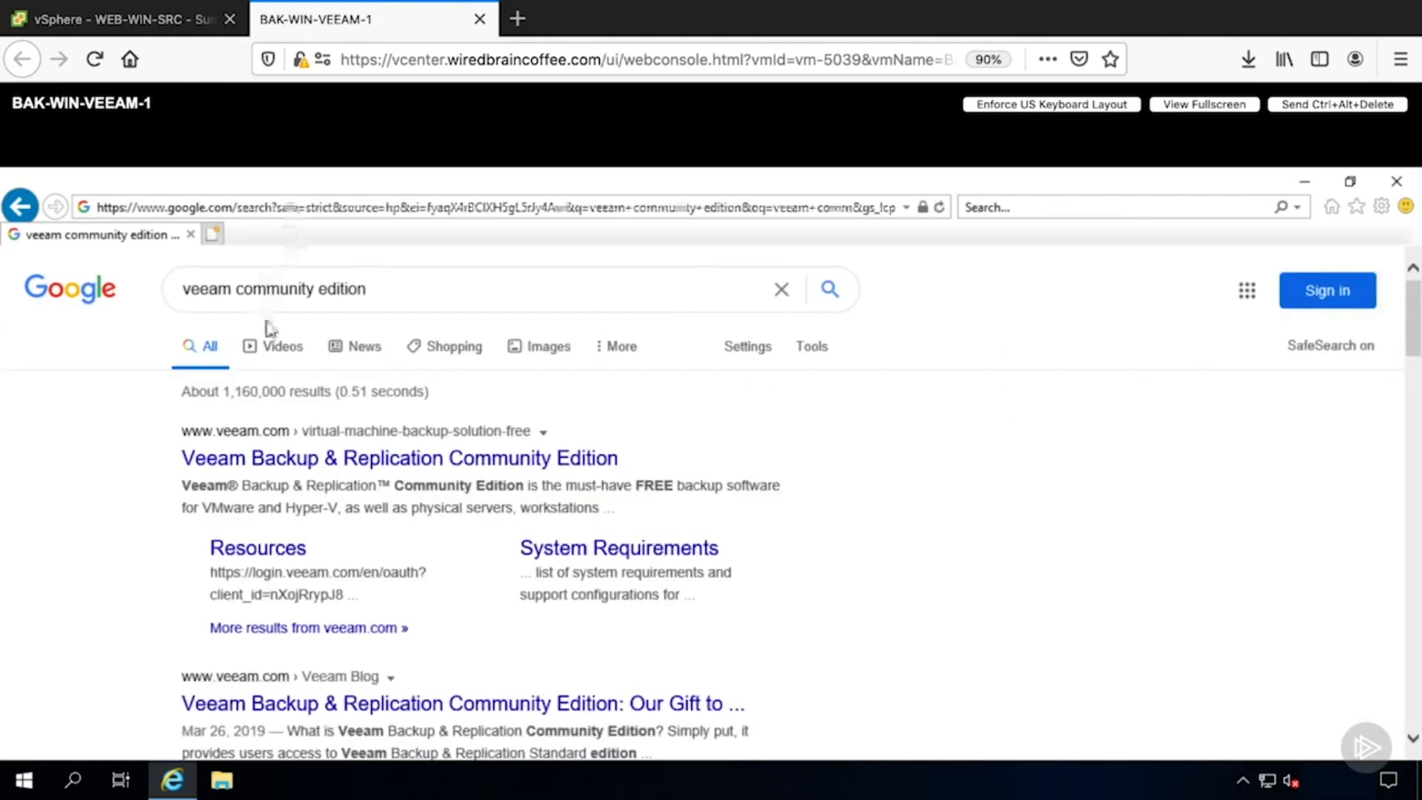
# - Open the Veeam Backup & Replication Community Edition page from the search results
pyautogui.click(232, 474)
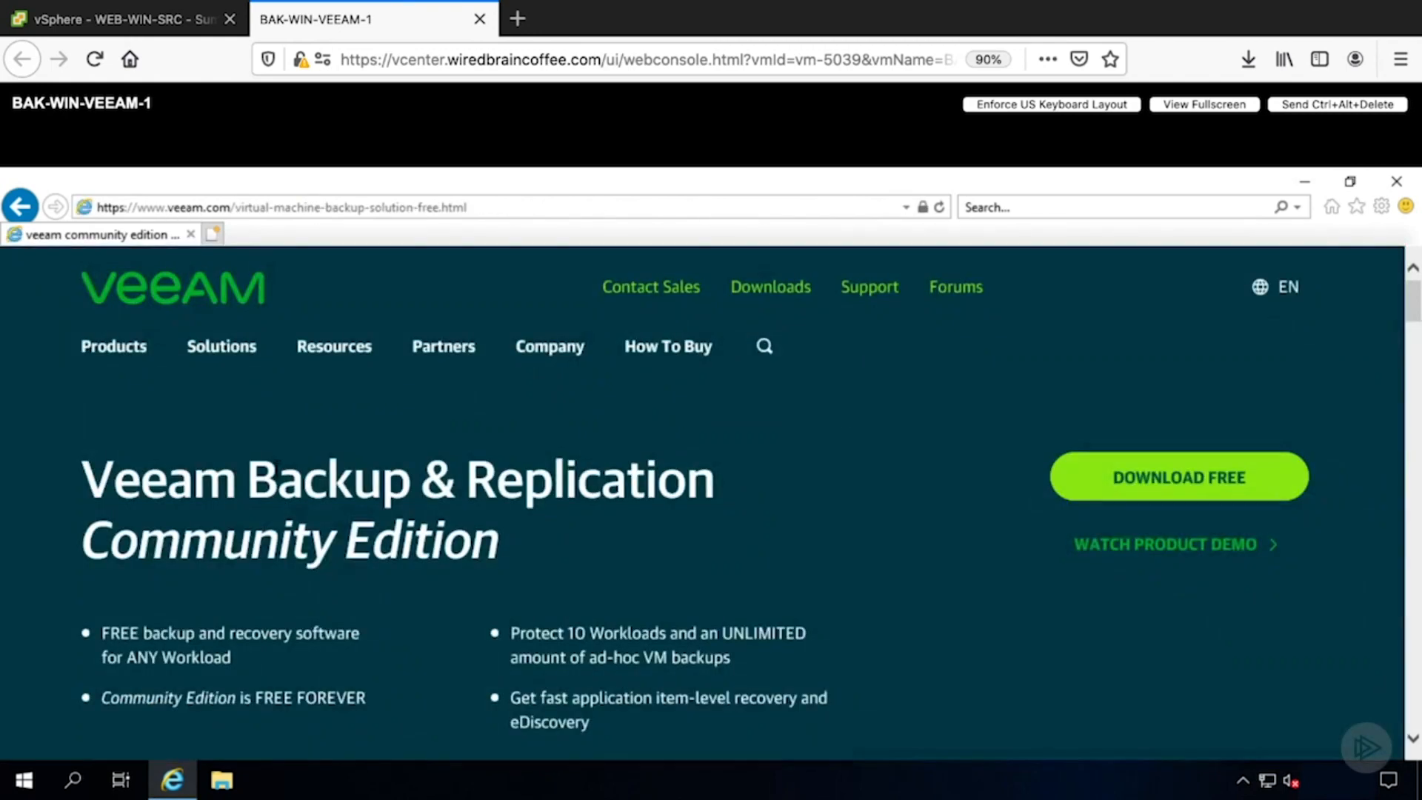
pyautogui.scroll(-1, 814, 461)
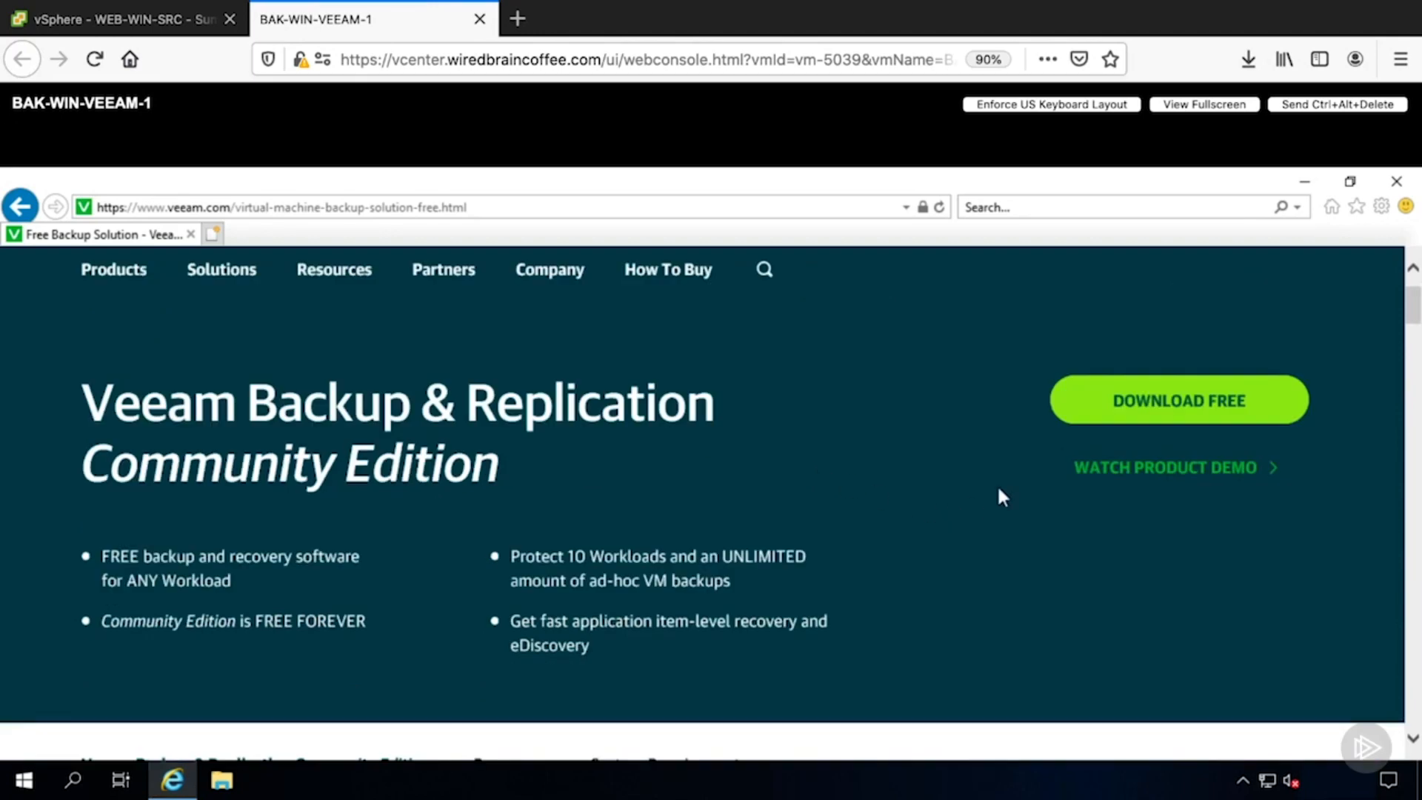
pyautogui.click(768, 629)
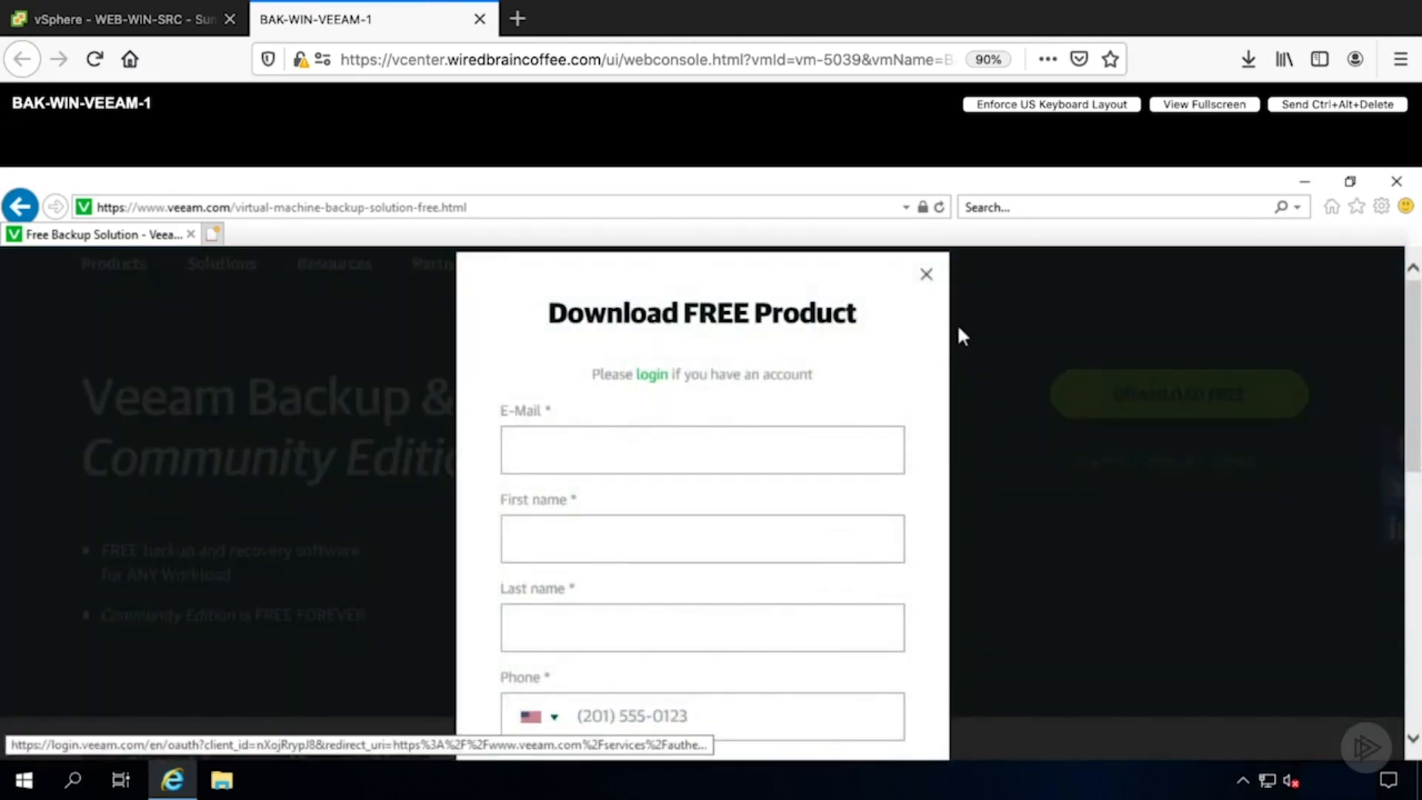
pyautogui.click(926, 275)
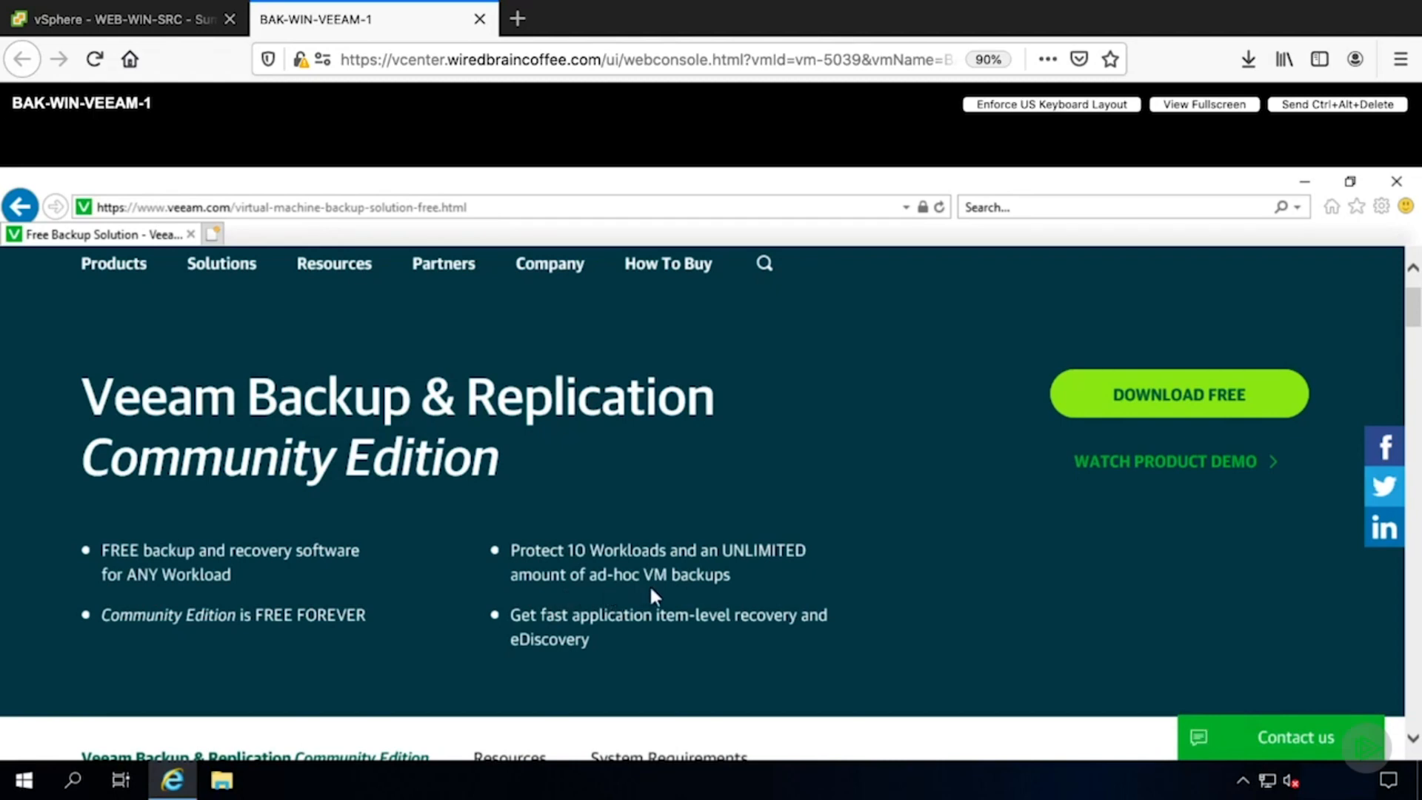
# - Go through the Download Free form to reach the Community Edition download page
pyautogui.scroll(-1, 656, 680)
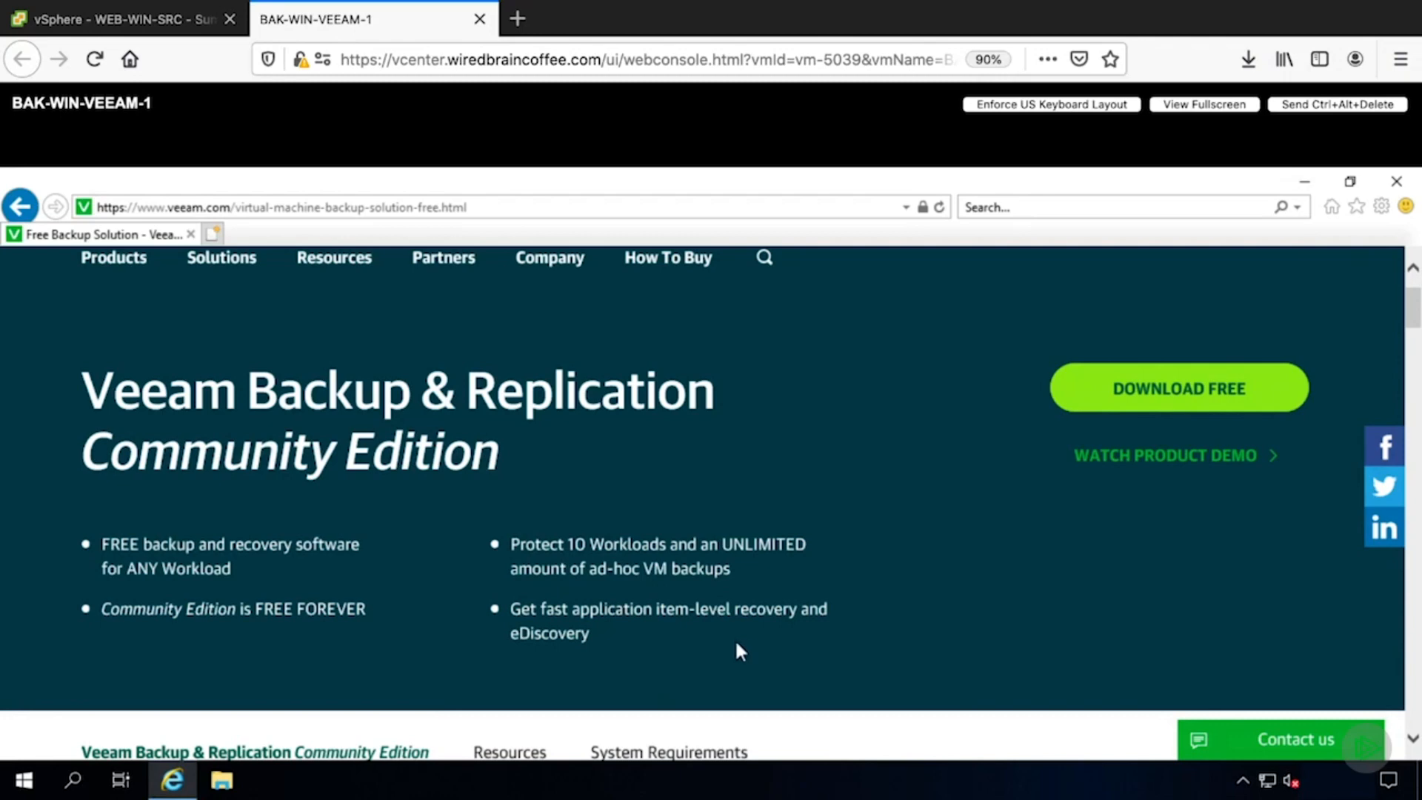
pyautogui.click(1153, 410)
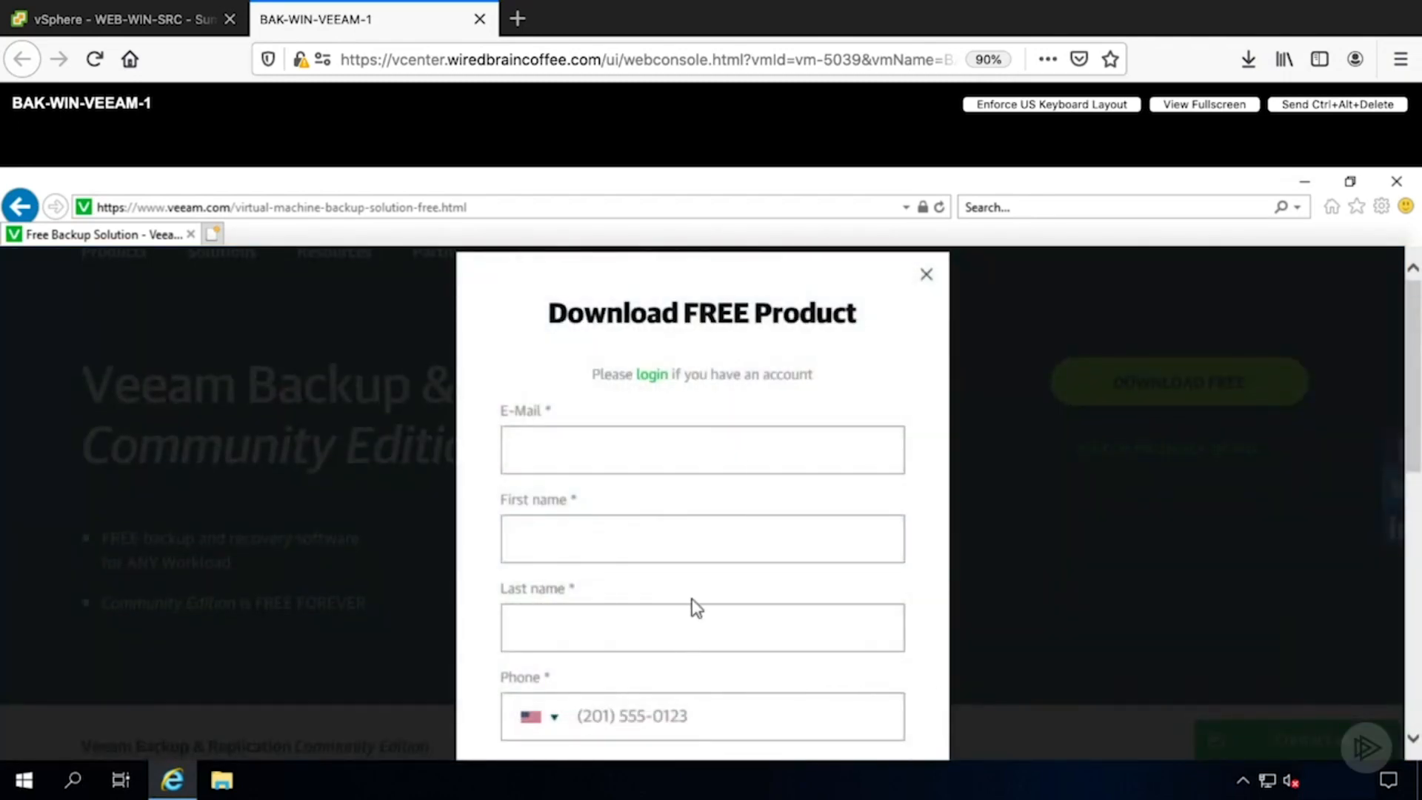
pyautogui.scroll(-1, 693, 607)
pyautogui.scroll(1, 692, 606)
pyautogui.click(654, 376)
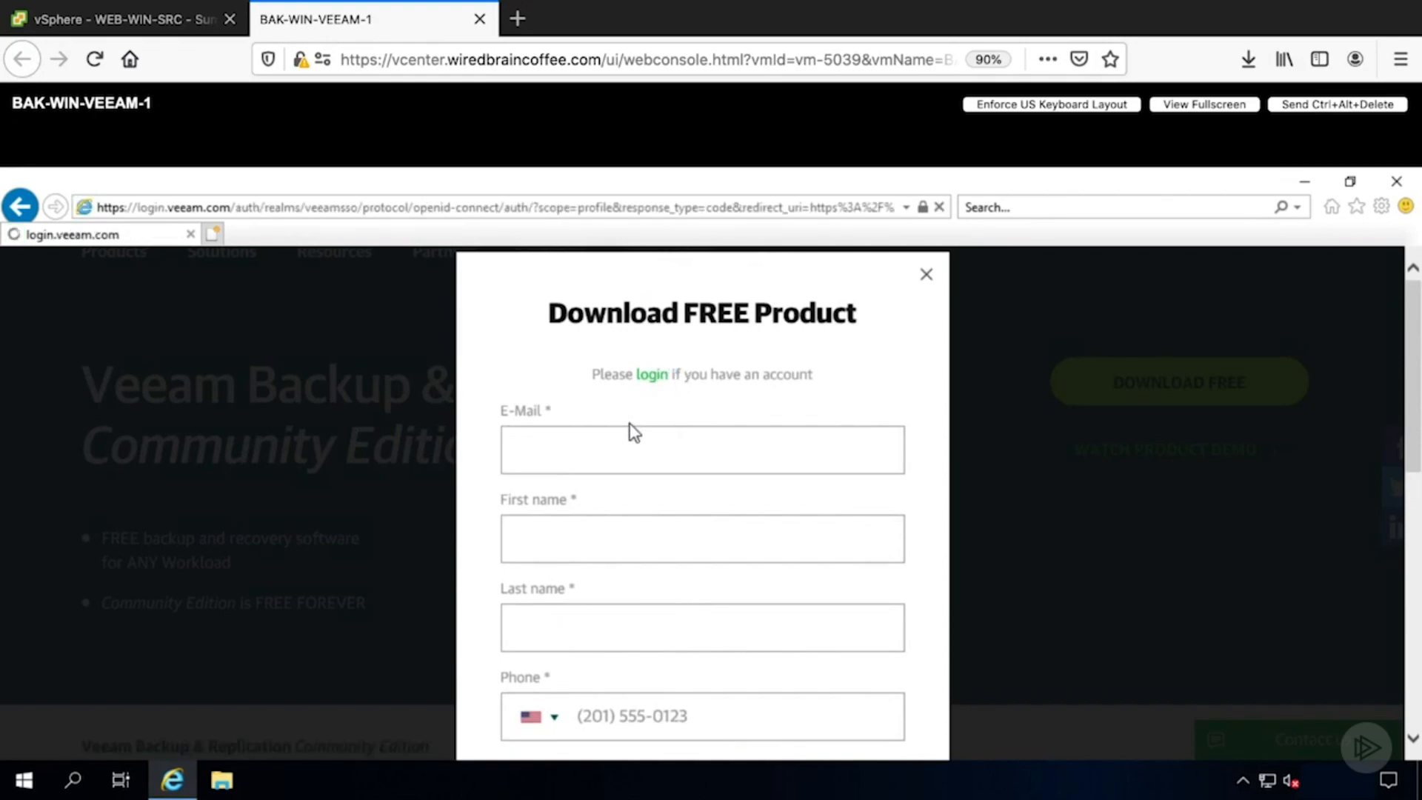
pyautogui.scroll(-3, 843, 642)
pyautogui.scroll(-4, 845, 643)
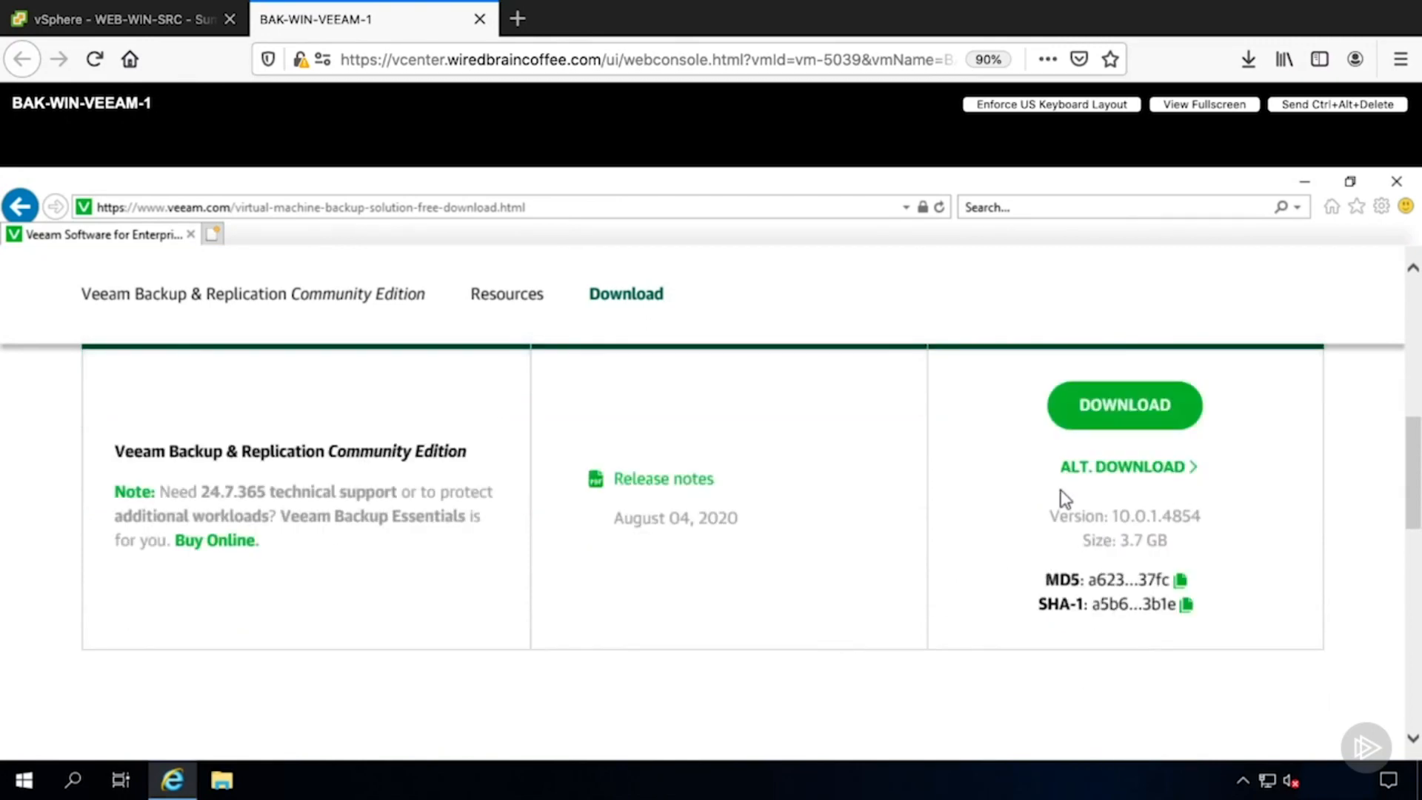
# - Download the Community Edition ISO, agreeing to and accepting the end user license agreement
pyautogui.click(1090, 409)
pyautogui.scroll(-2, 1042, 444)
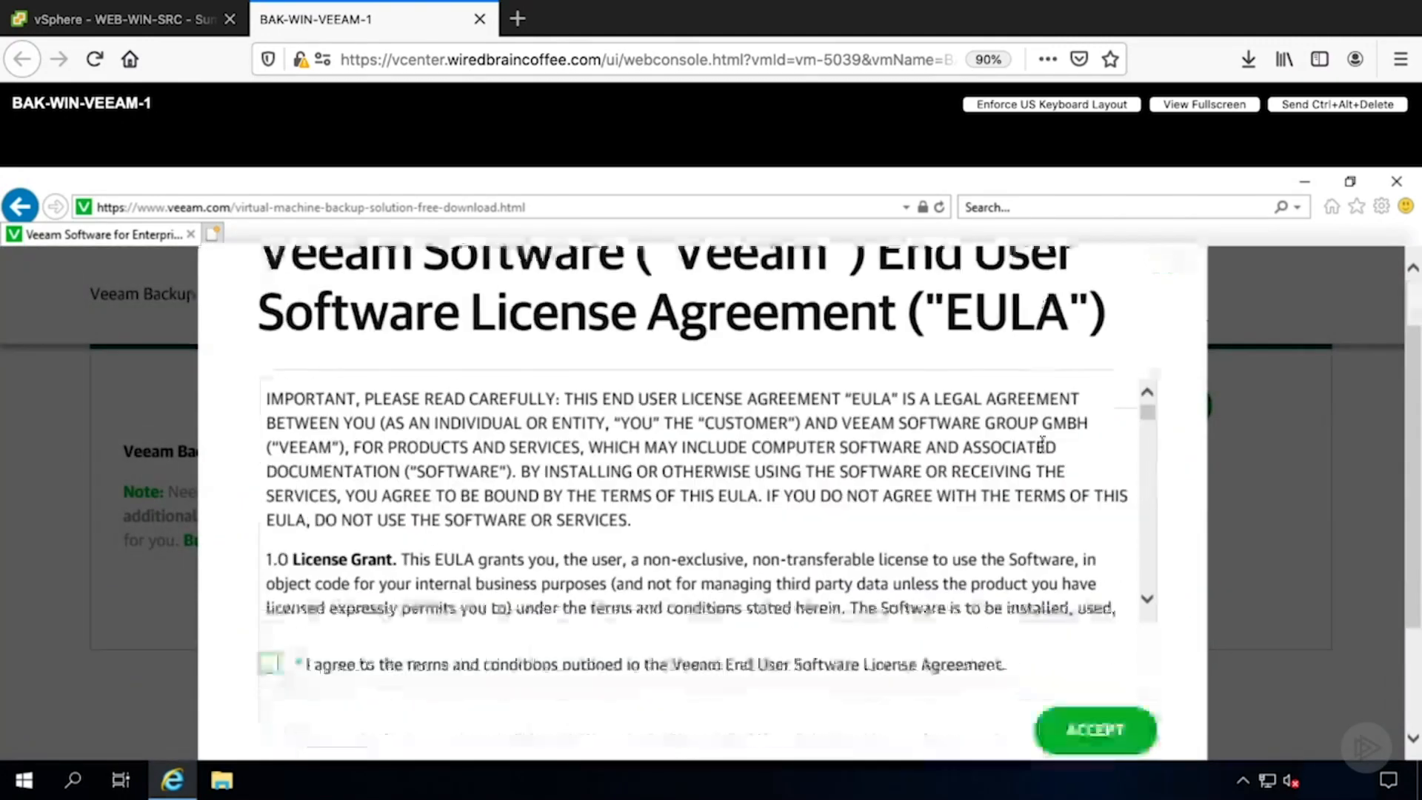
pyautogui.click(269, 664)
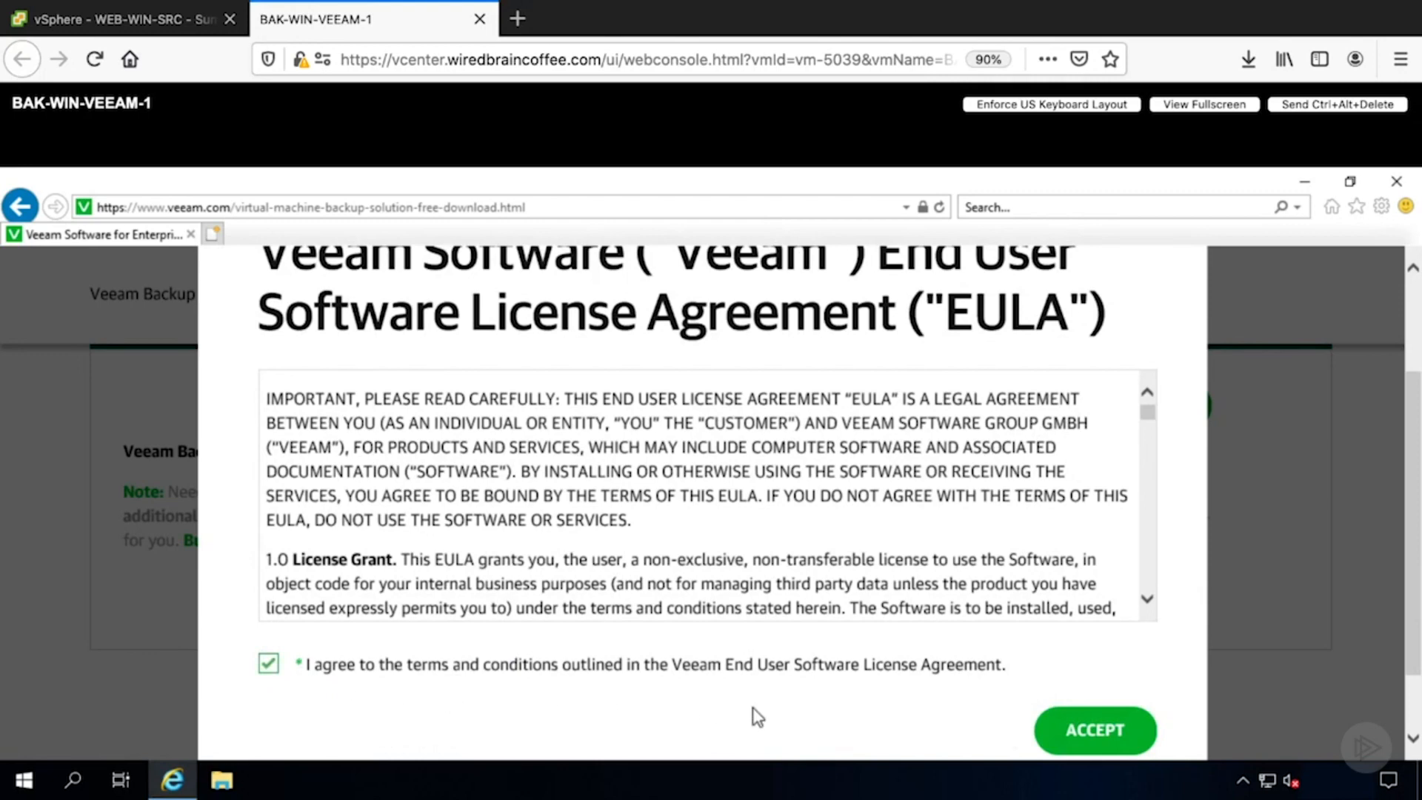
pyautogui.click(1095, 731)
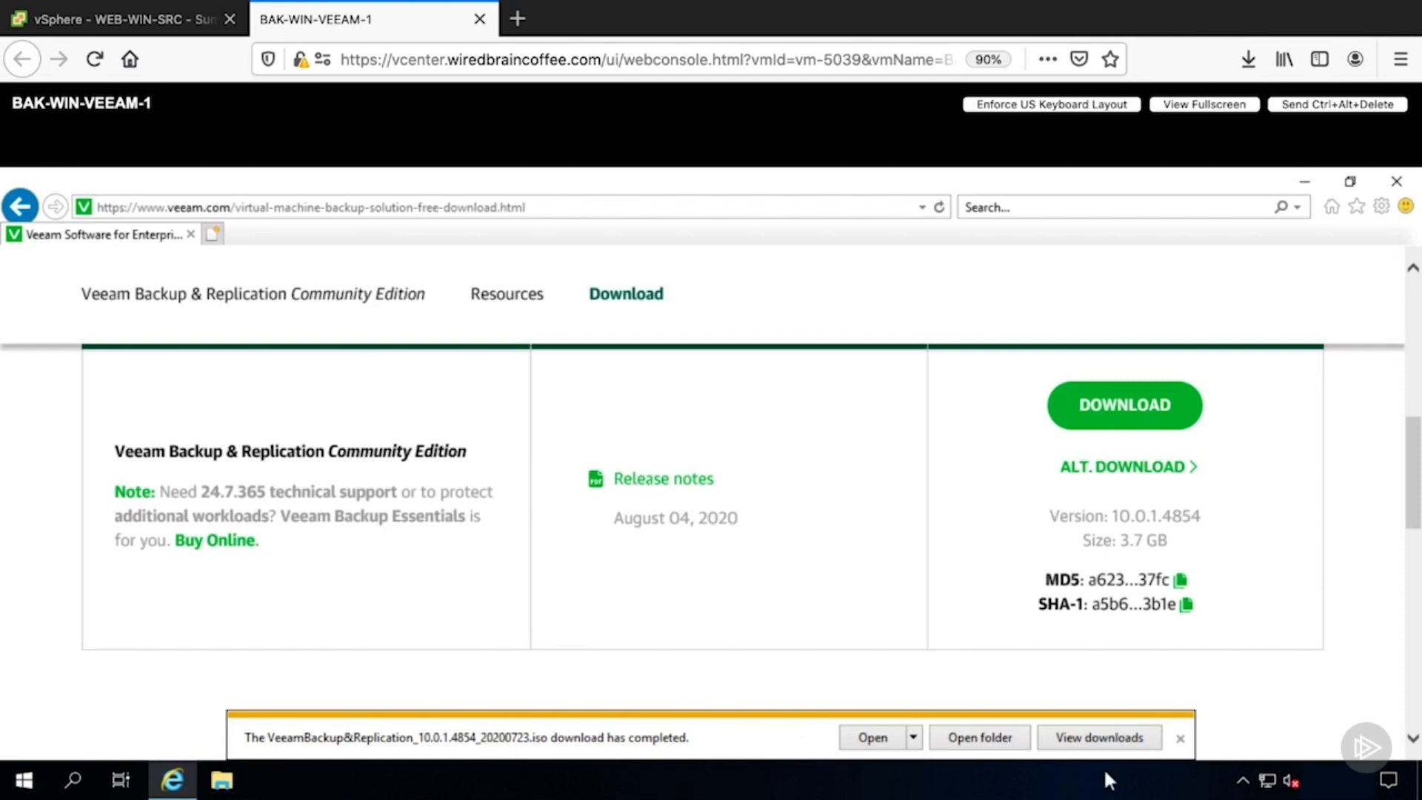
# - Open the downloaded ISO and run Setup from the Veeam Backup and Replication 10 DVD drive
pyautogui.click(886, 738)
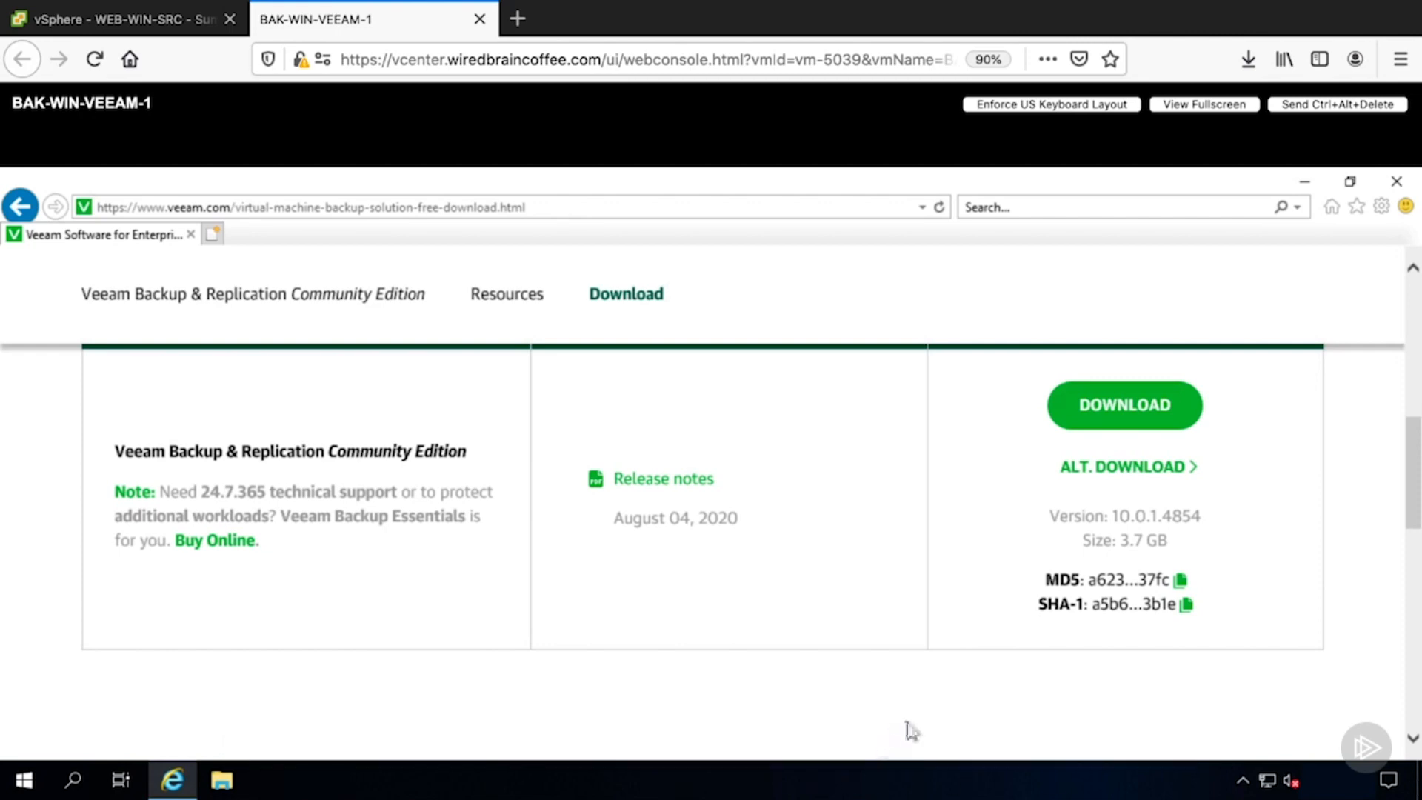
pyautogui.click(222, 780)
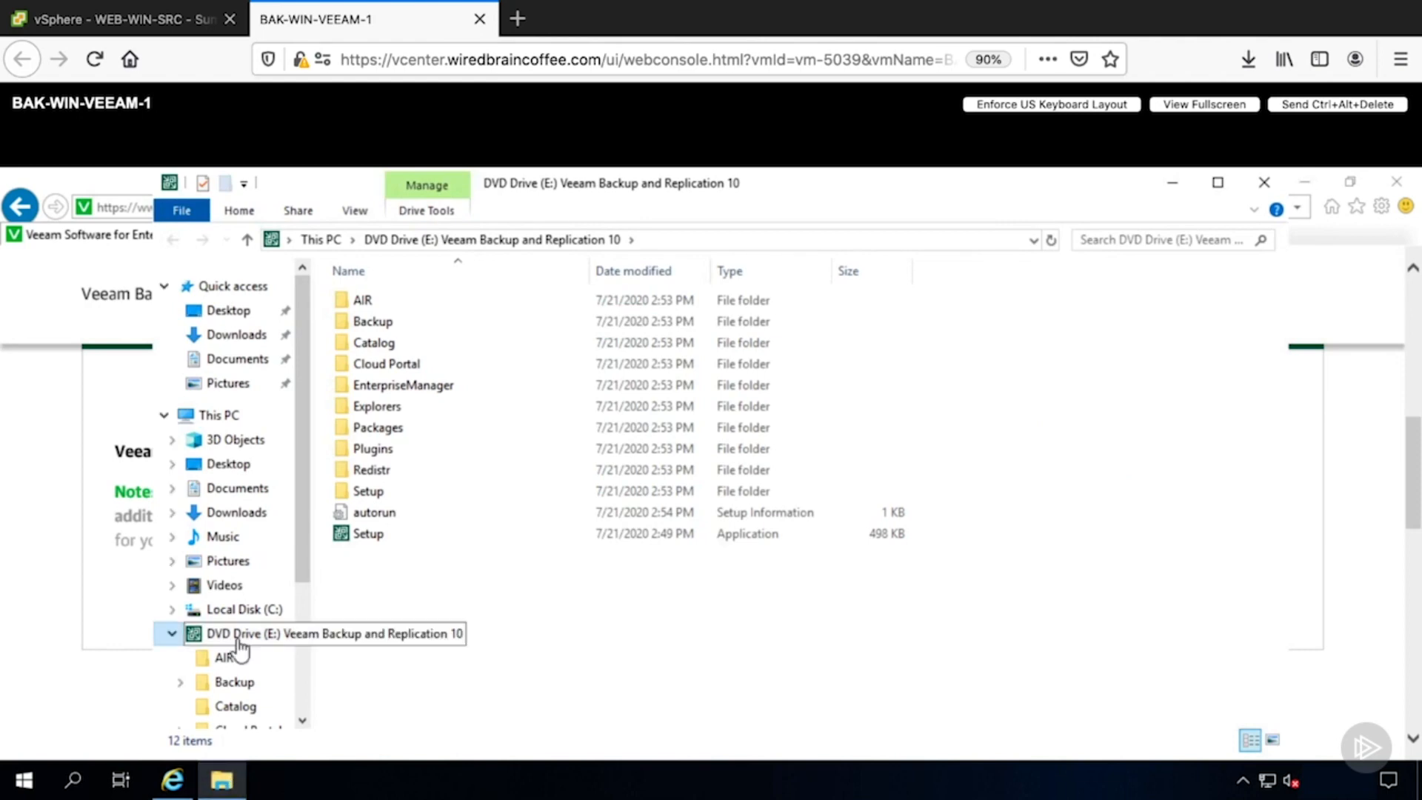
pyautogui.doubleClick(380, 545)
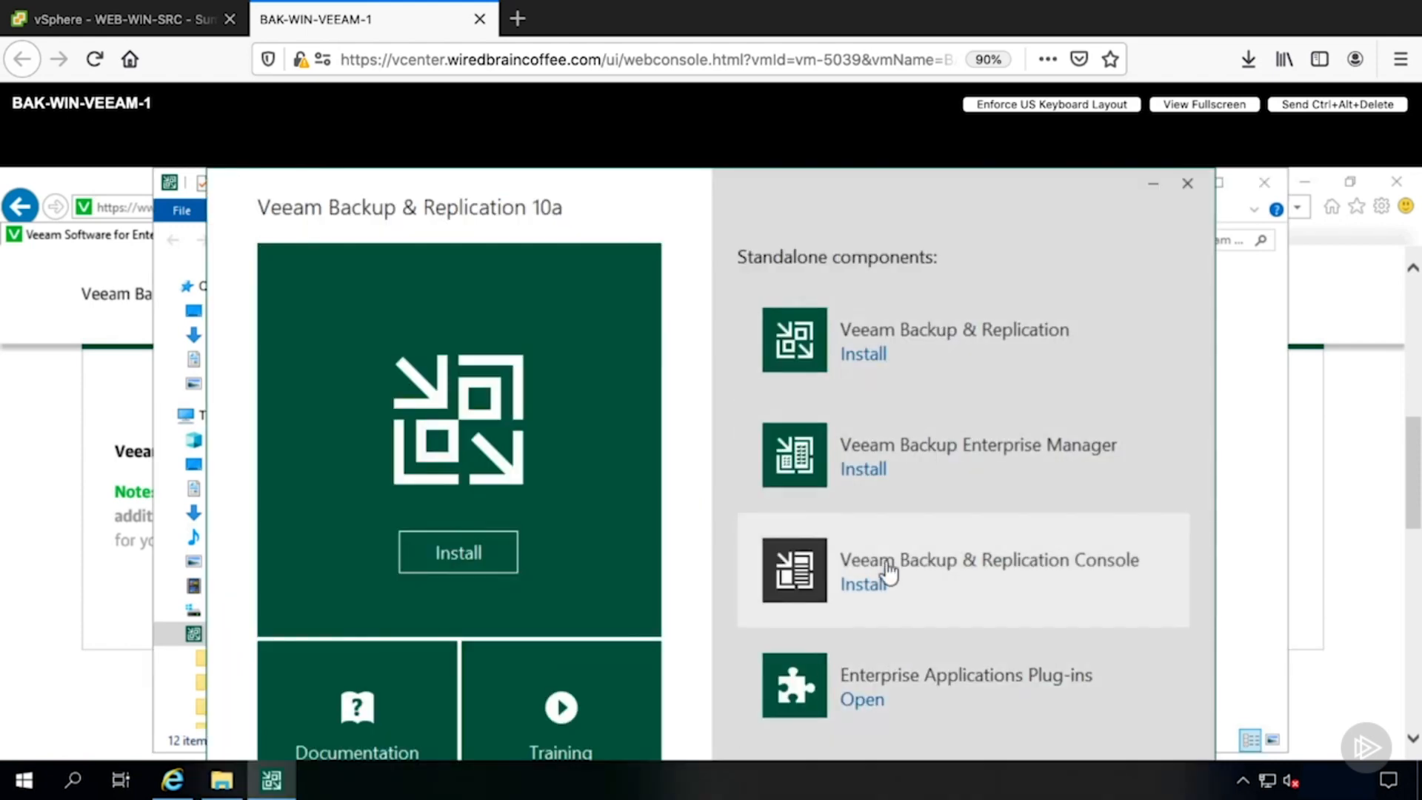
# - Start installing Veeam Backup & Replication and accept both license agreements
pyautogui.click(878, 360)
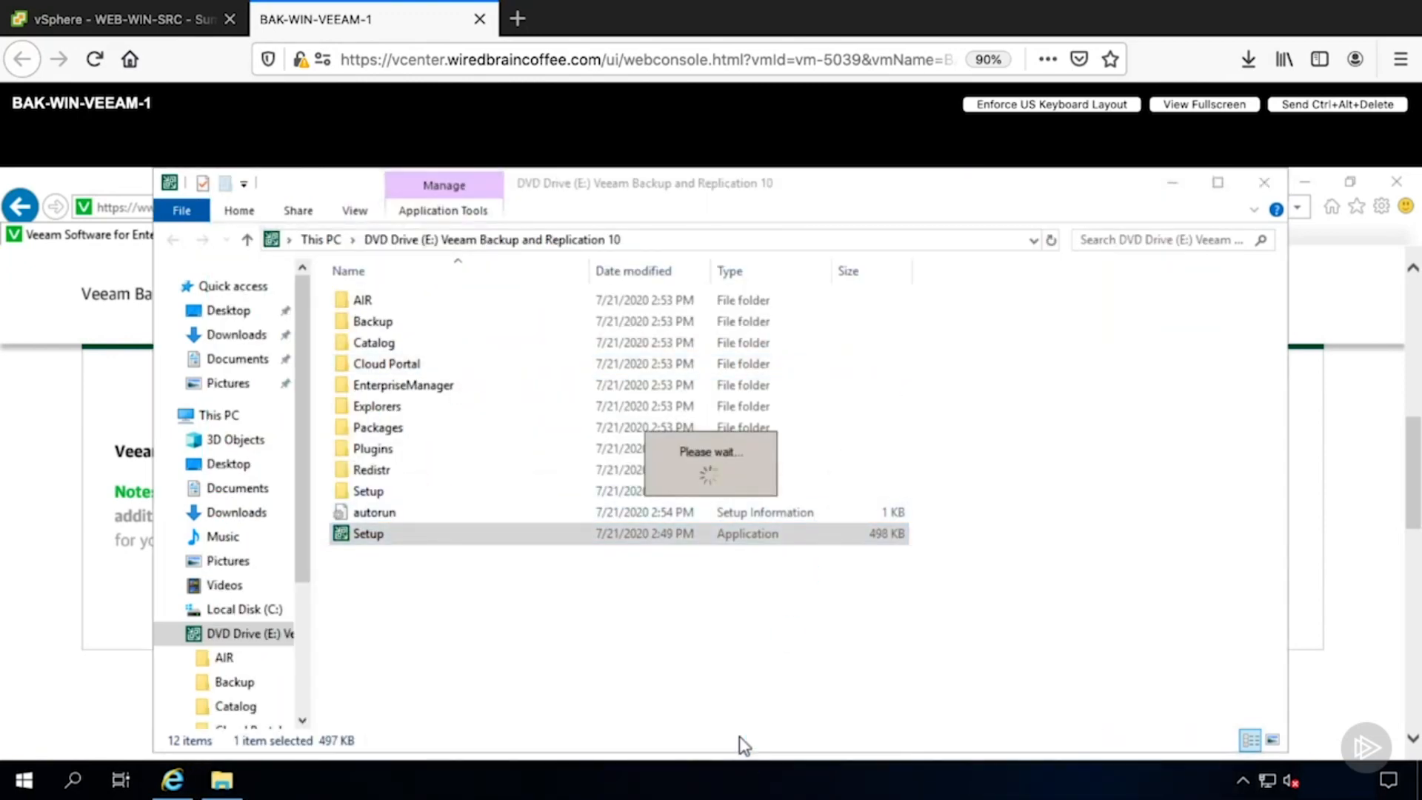
pyautogui.click(451, 563)
pyautogui.click(452, 585)
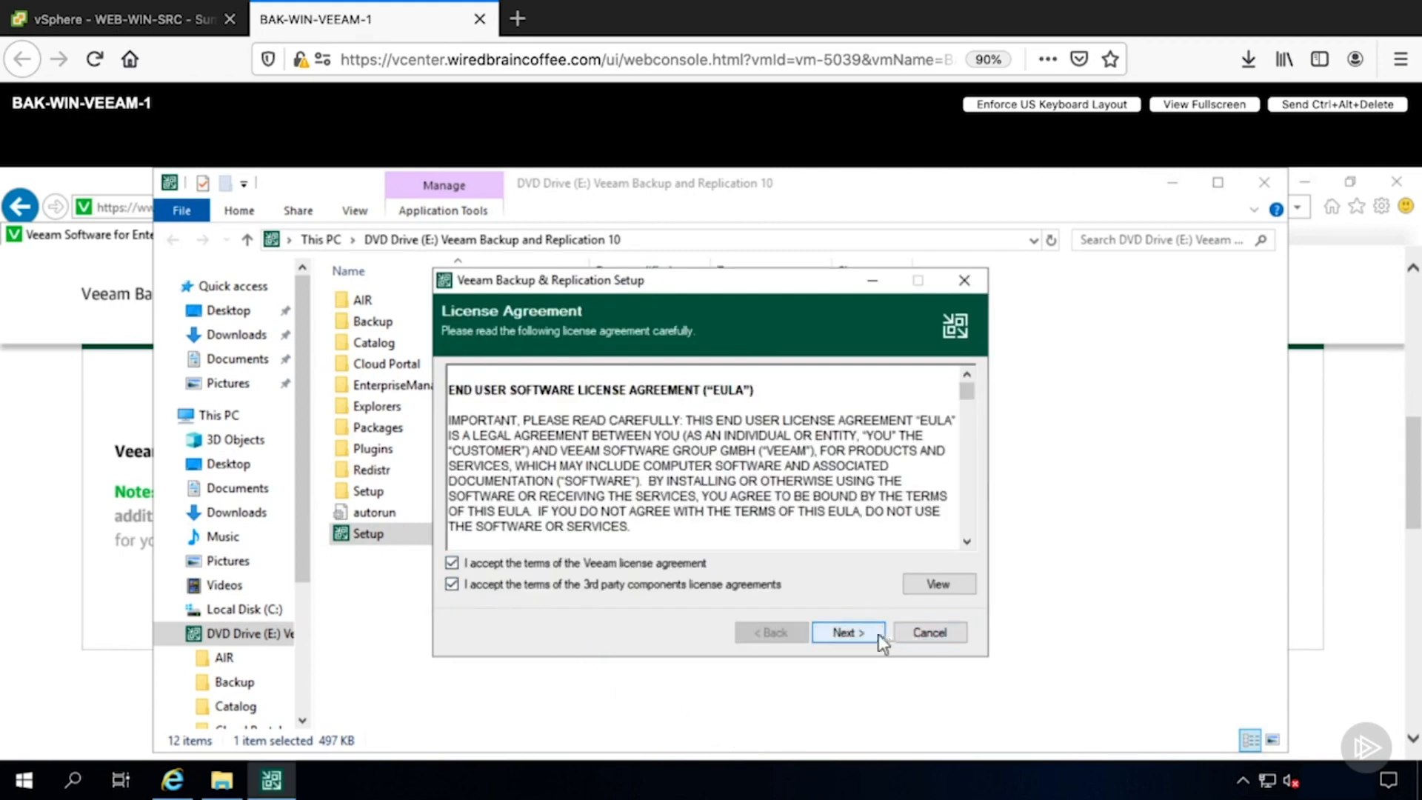
# - Continue without a license file to install the Community Edition
pyautogui.click(859, 634)
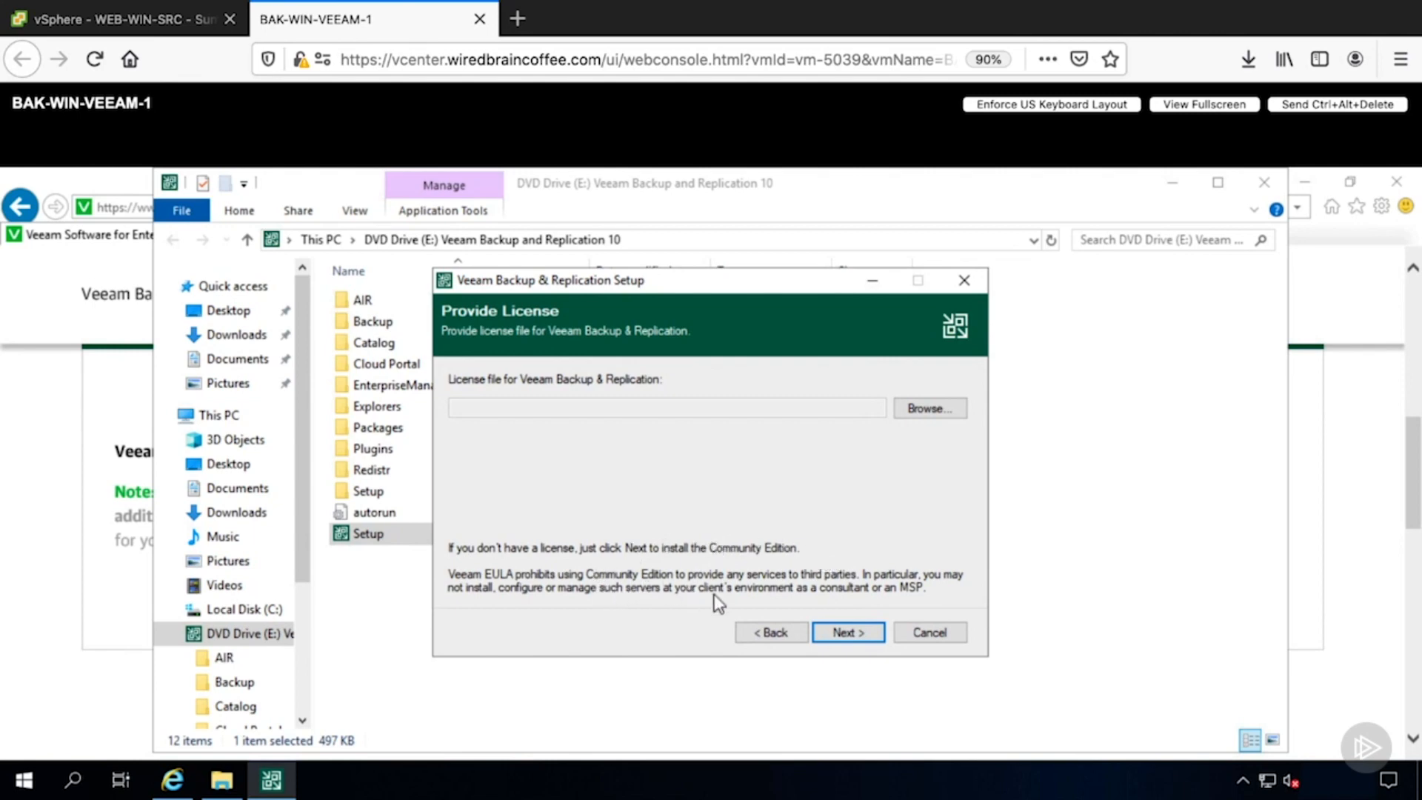
pyautogui.click(831, 634)
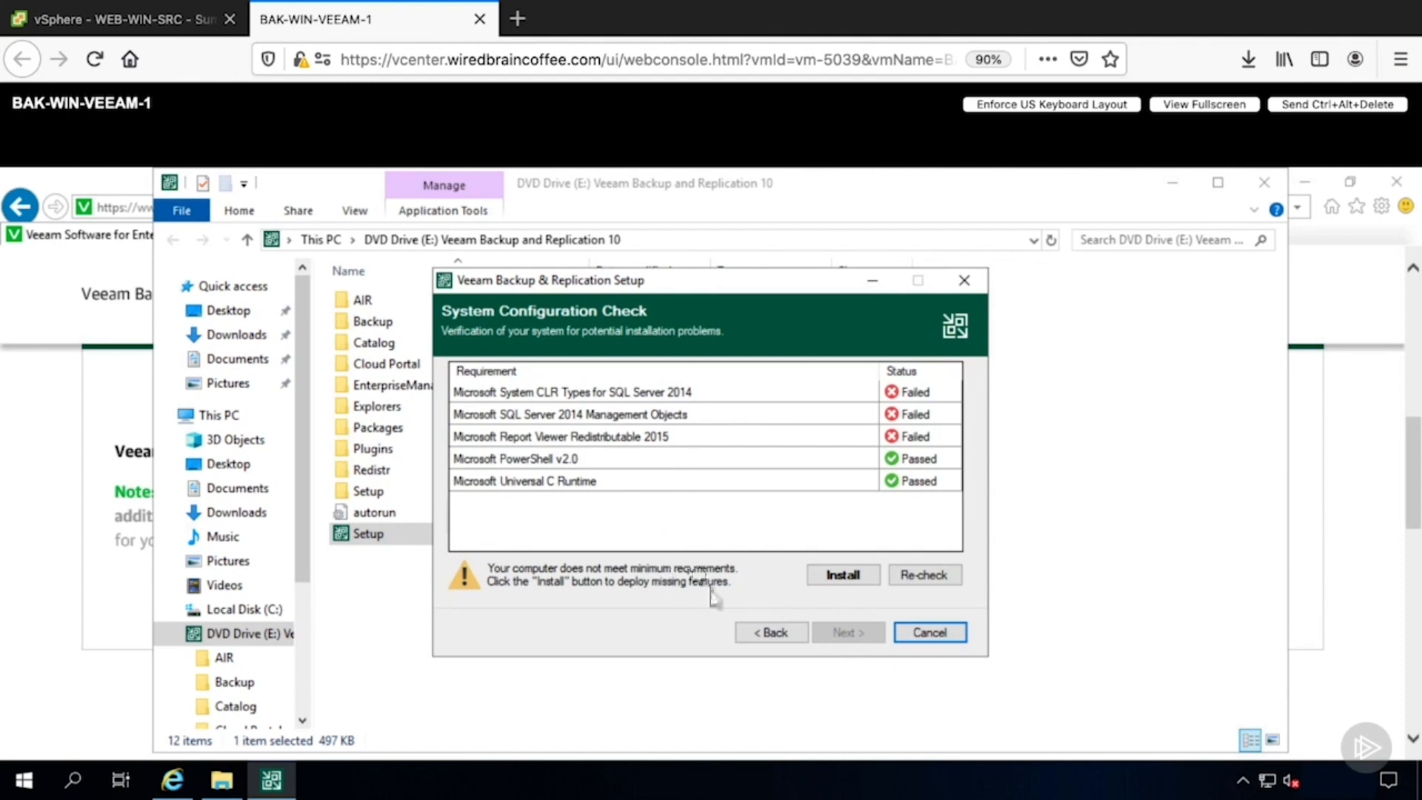
# - Install the missing prerequisite components and continue to the default configuration
pyautogui.click(830, 583)
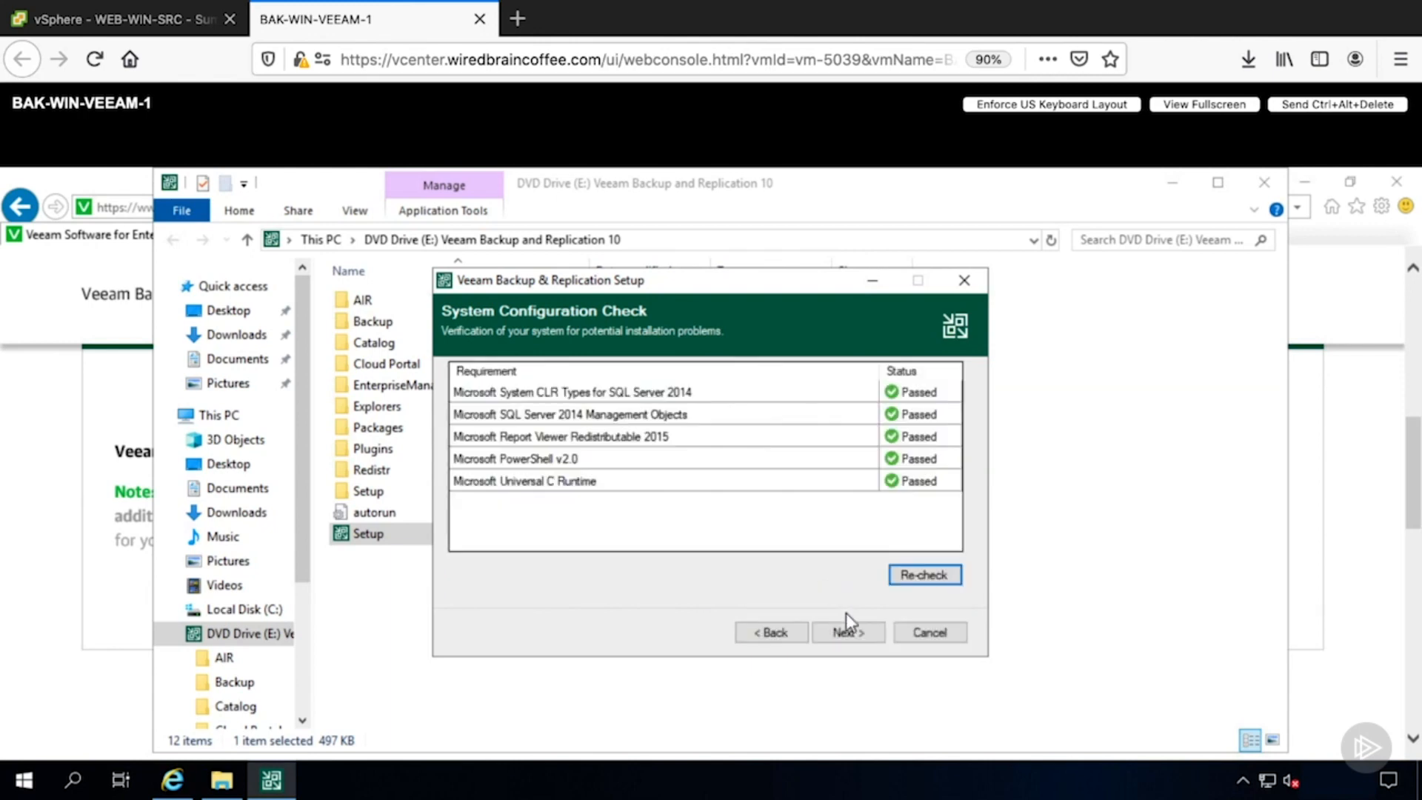
pyautogui.click(848, 633)
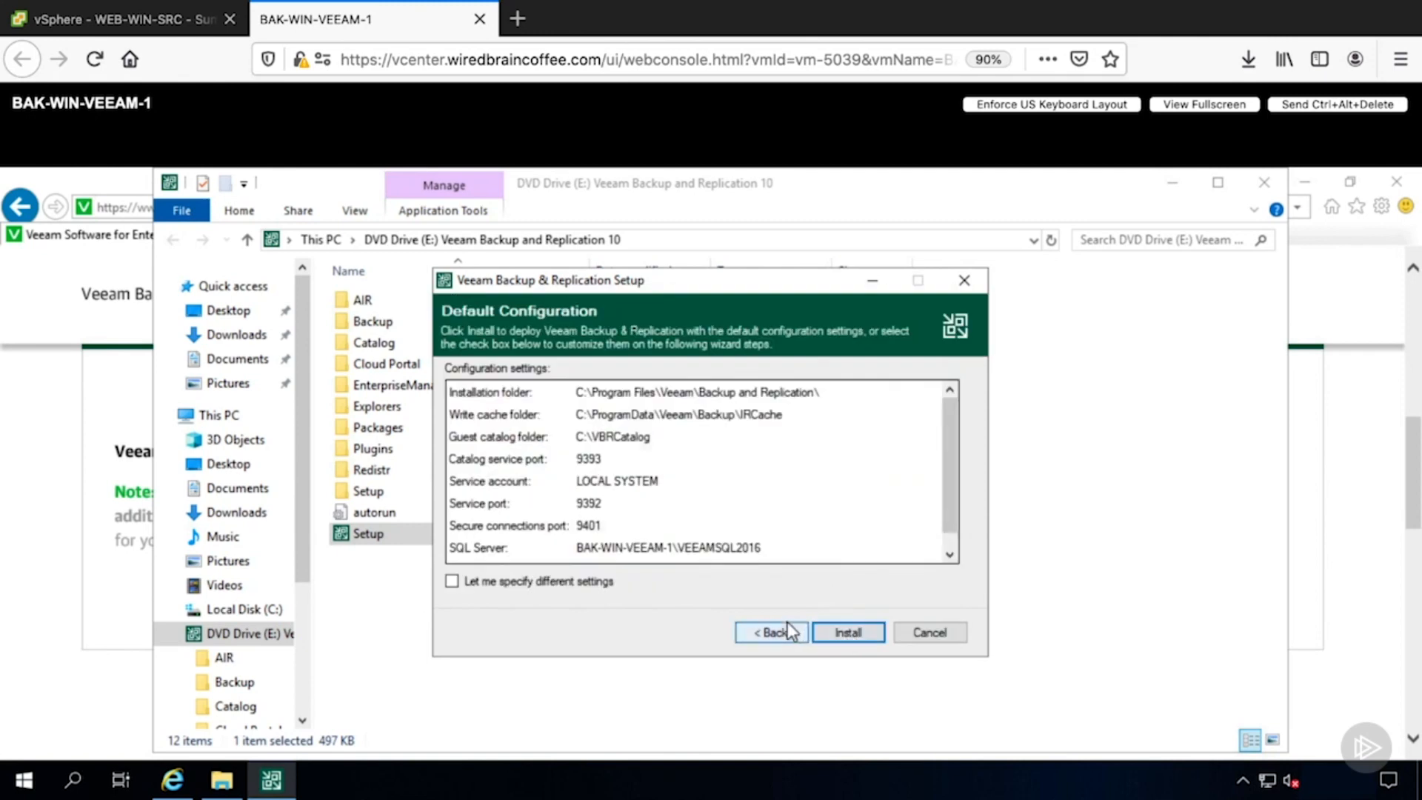
# - Install Veeam Backup & Replication with the default configuration, finish the wizard and close the setup launcher
pyautogui.click(844, 633)
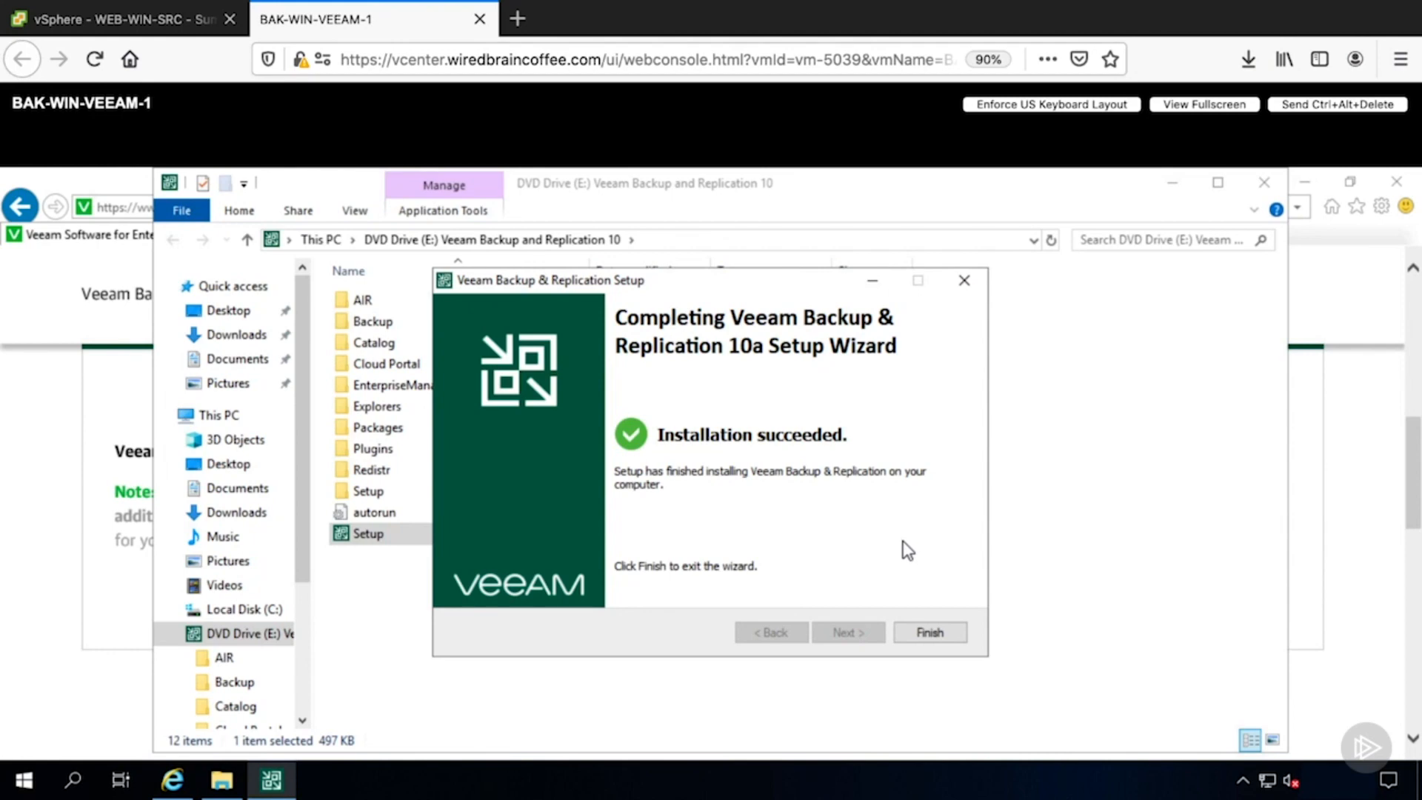
pyautogui.click(925, 634)
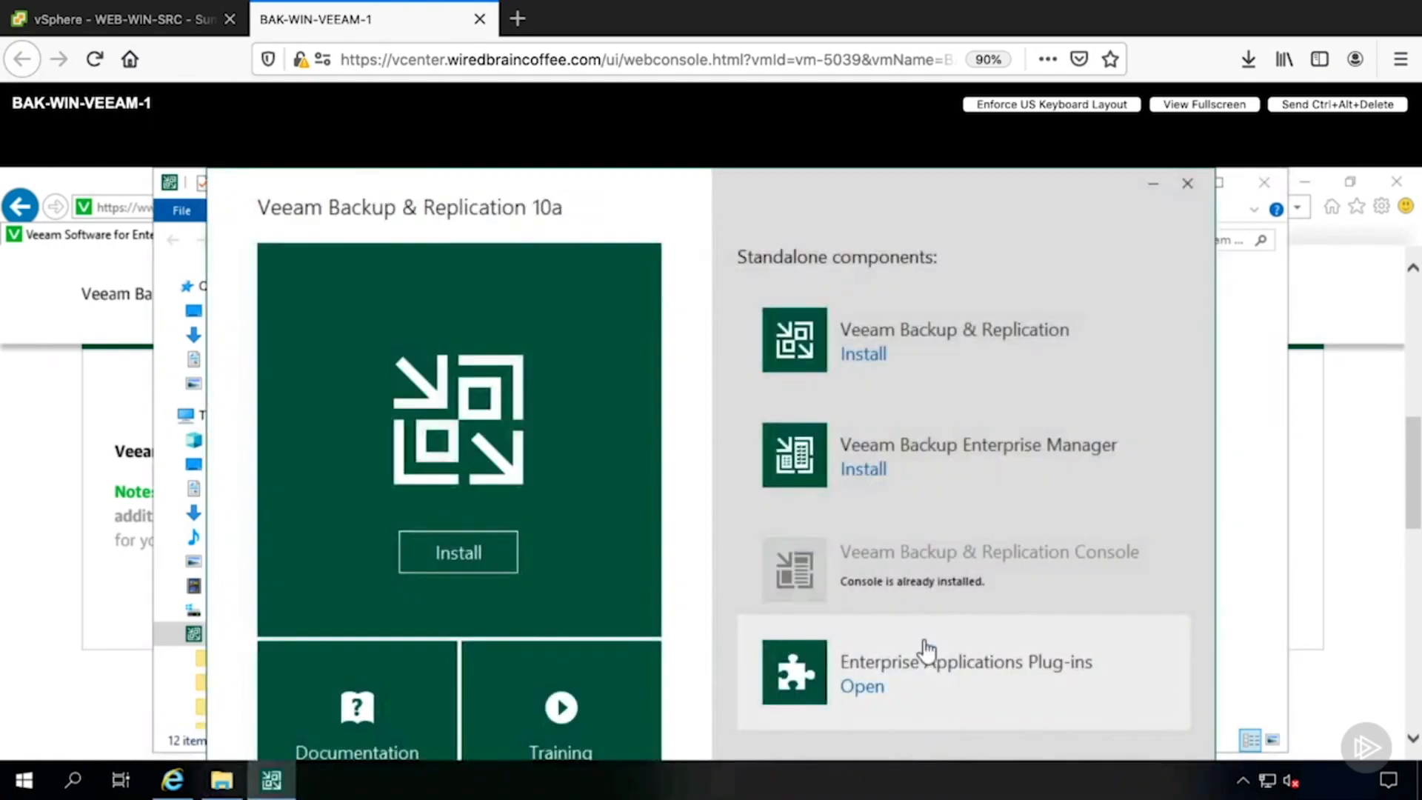
pyautogui.click(1188, 184)
pyautogui.click(1265, 182)
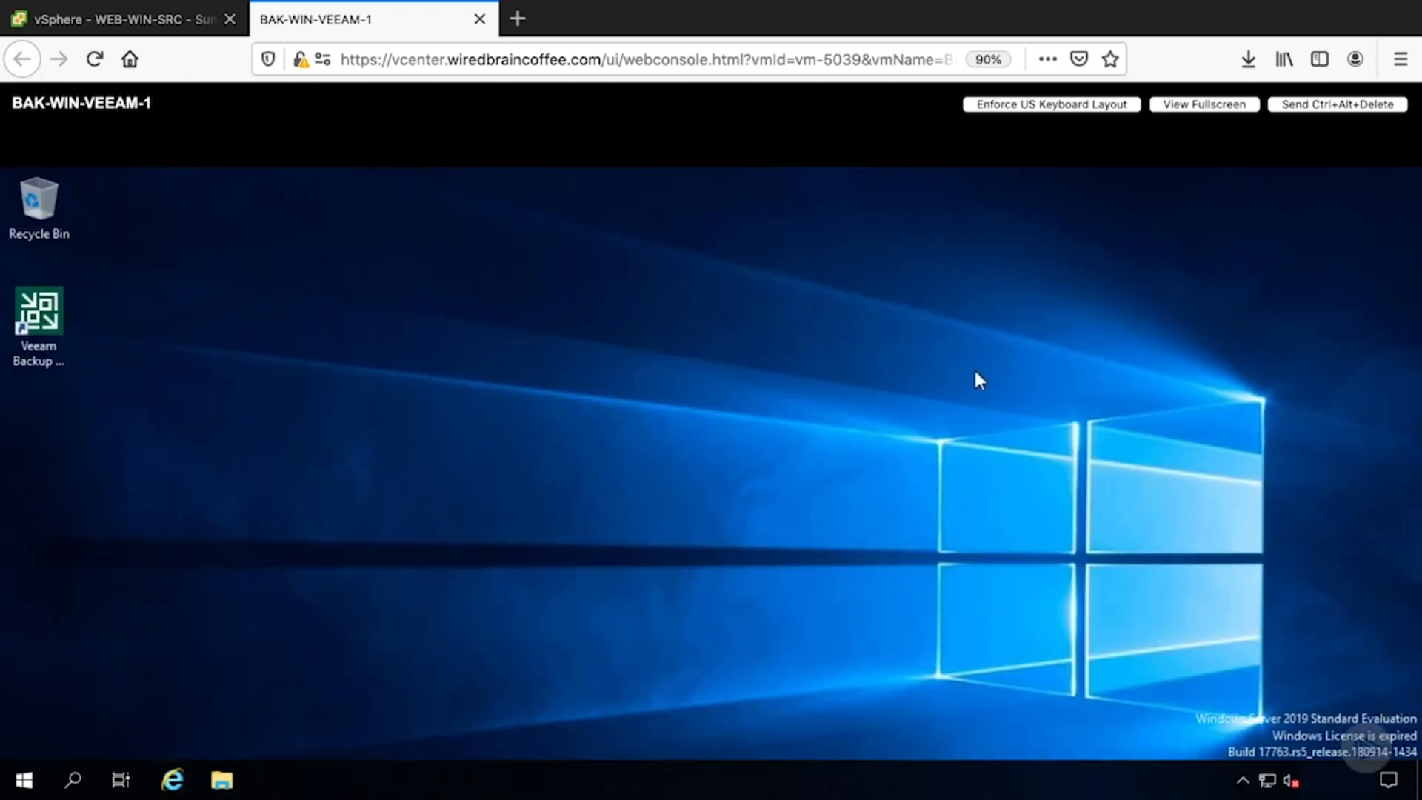
# - Launch the Veeam Backup & Replication Console, enter the account password to sign in, and maximize the console
pyautogui.click(41, 341)
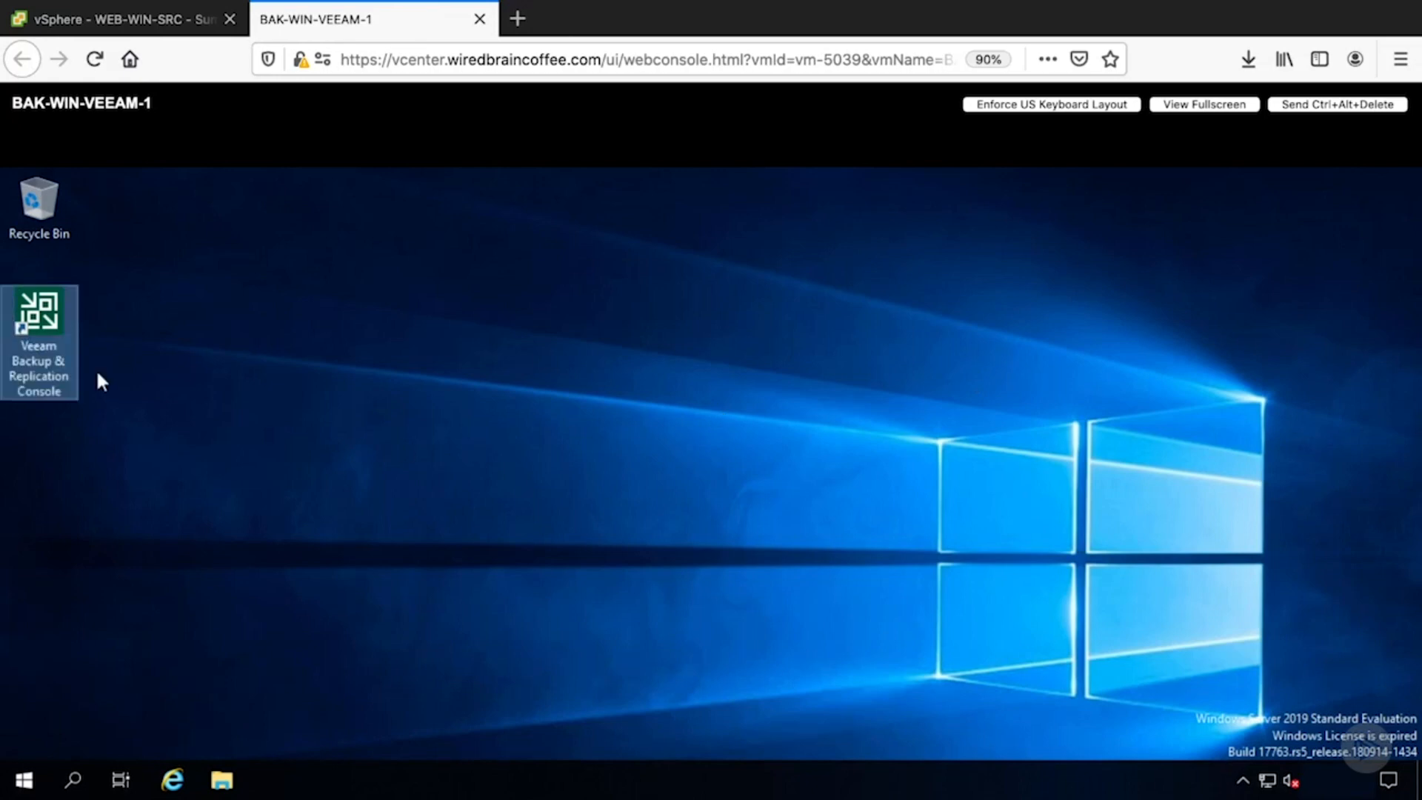
pyautogui.doubleClick(51, 317)
pyautogui.write('•••••••••••')
pyautogui.press('Return')
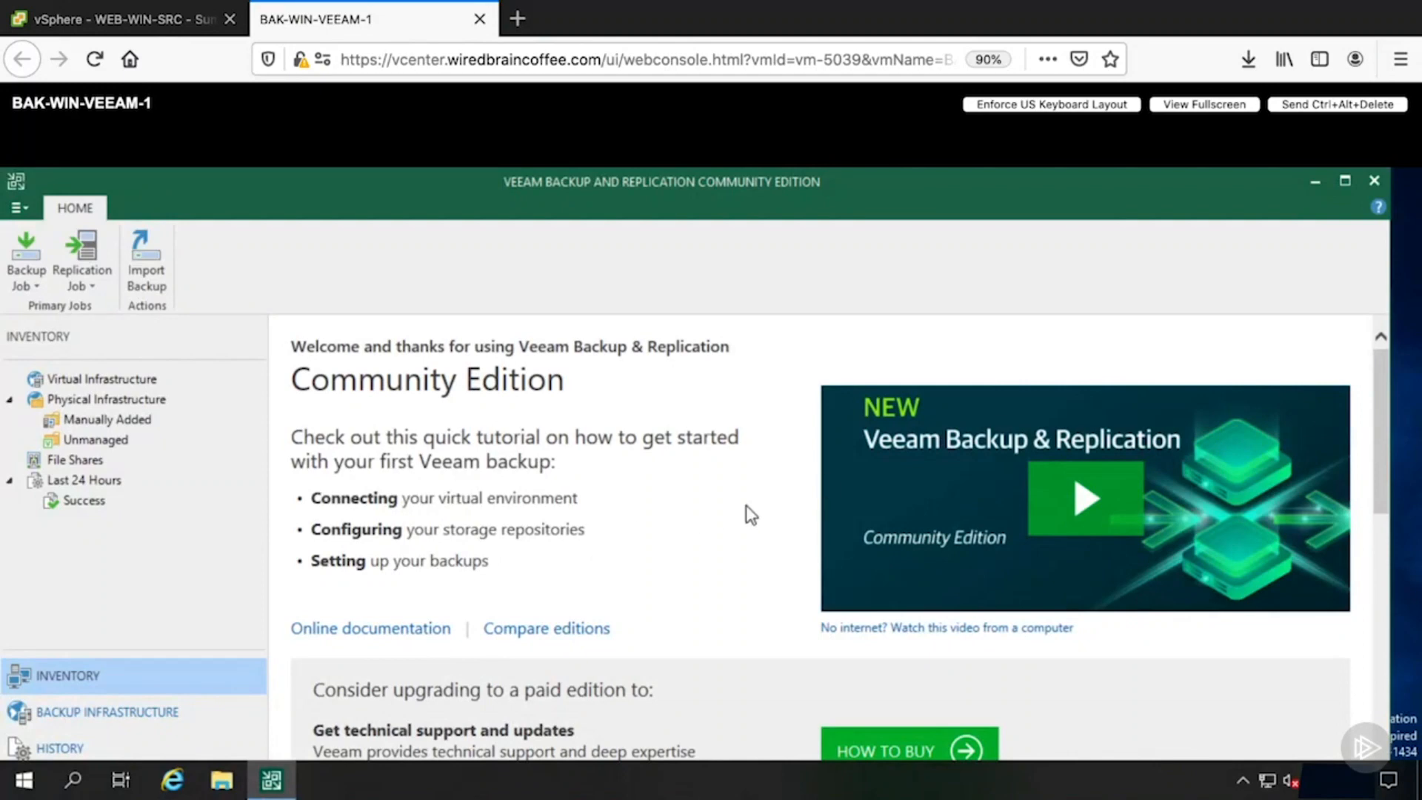
pyautogui.click(1347, 181)
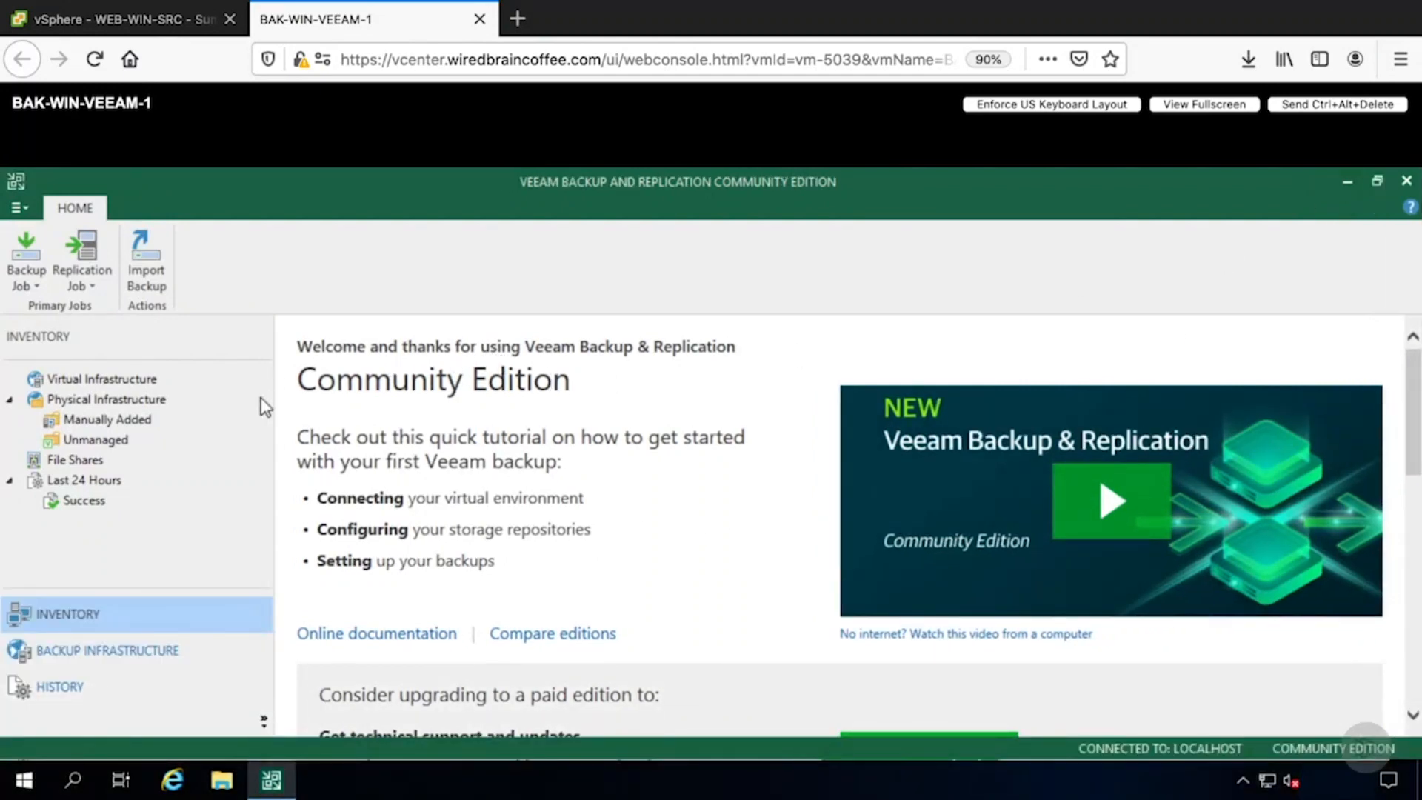
# - Add a VMware vSphere server to the virtual infrastructure with the address 192.168.1.20
pyautogui.rightClick(100, 384)
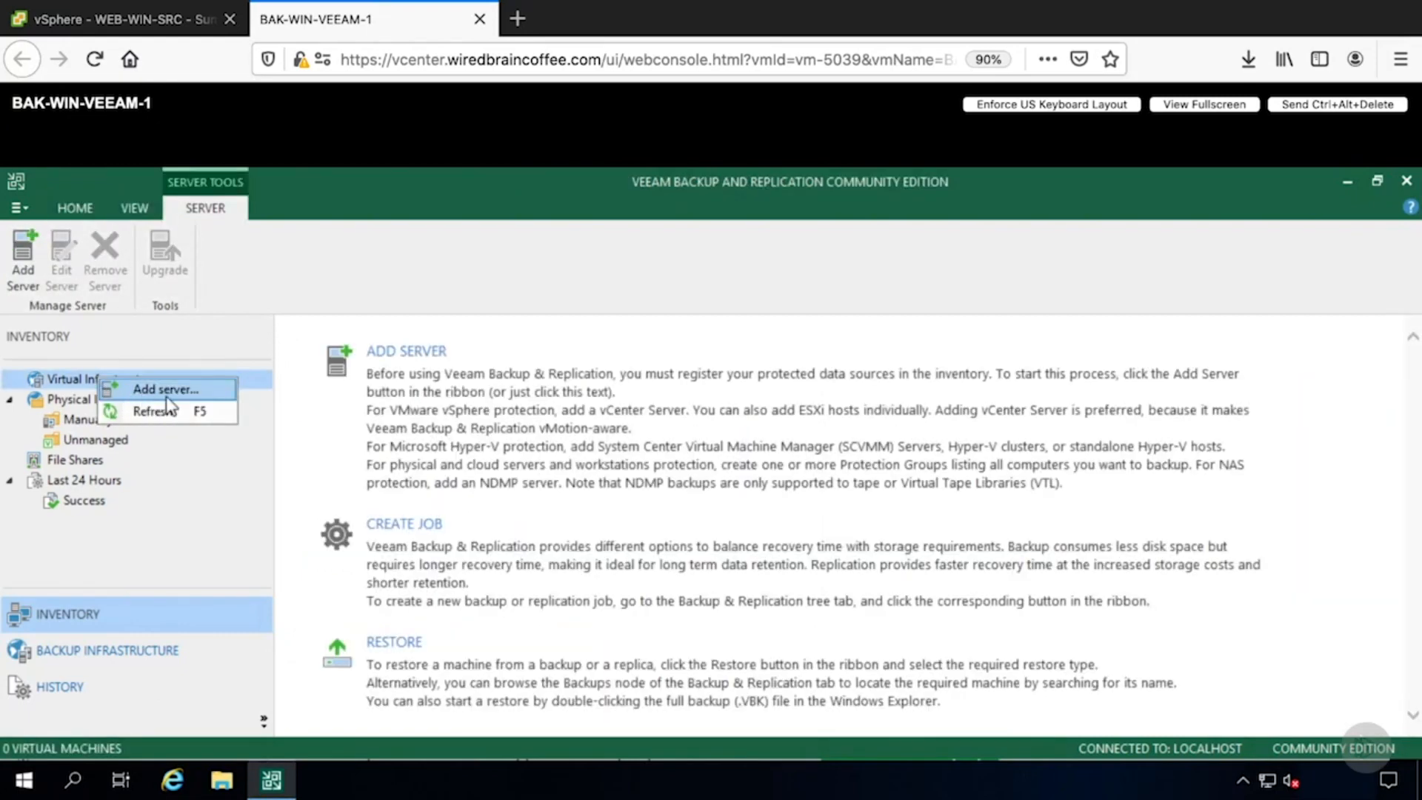
pyautogui.click(198, 390)
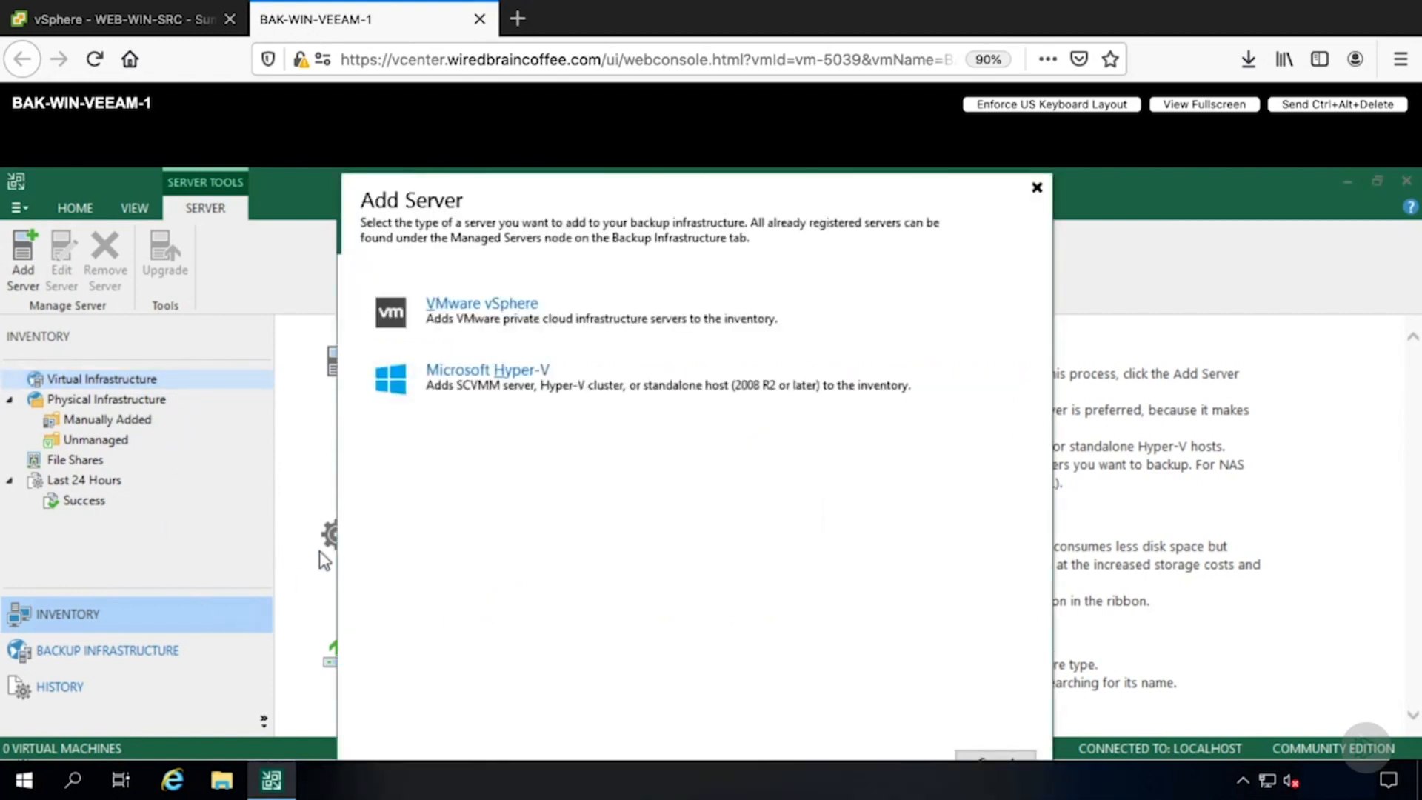
pyautogui.click(426, 326)
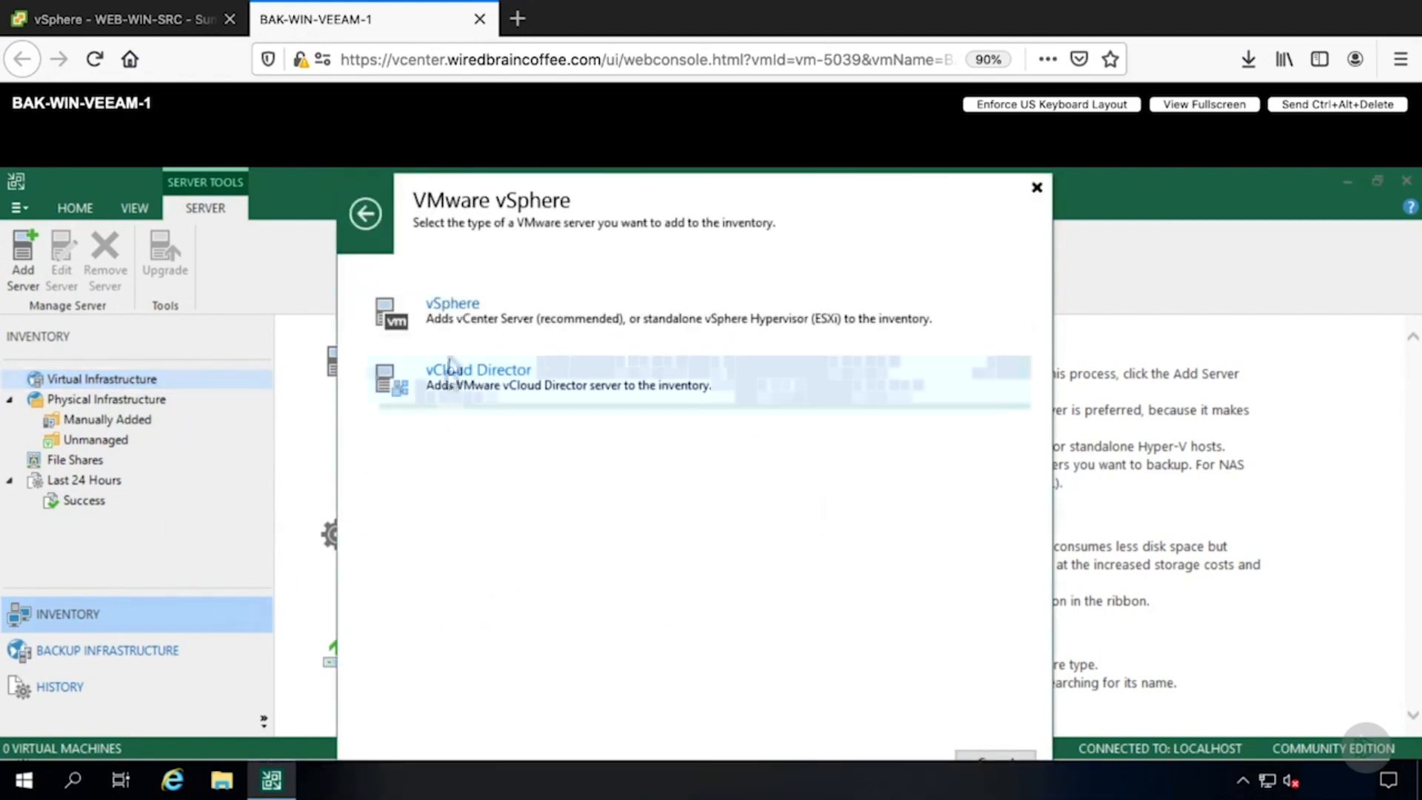
pyautogui.click(450, 313)
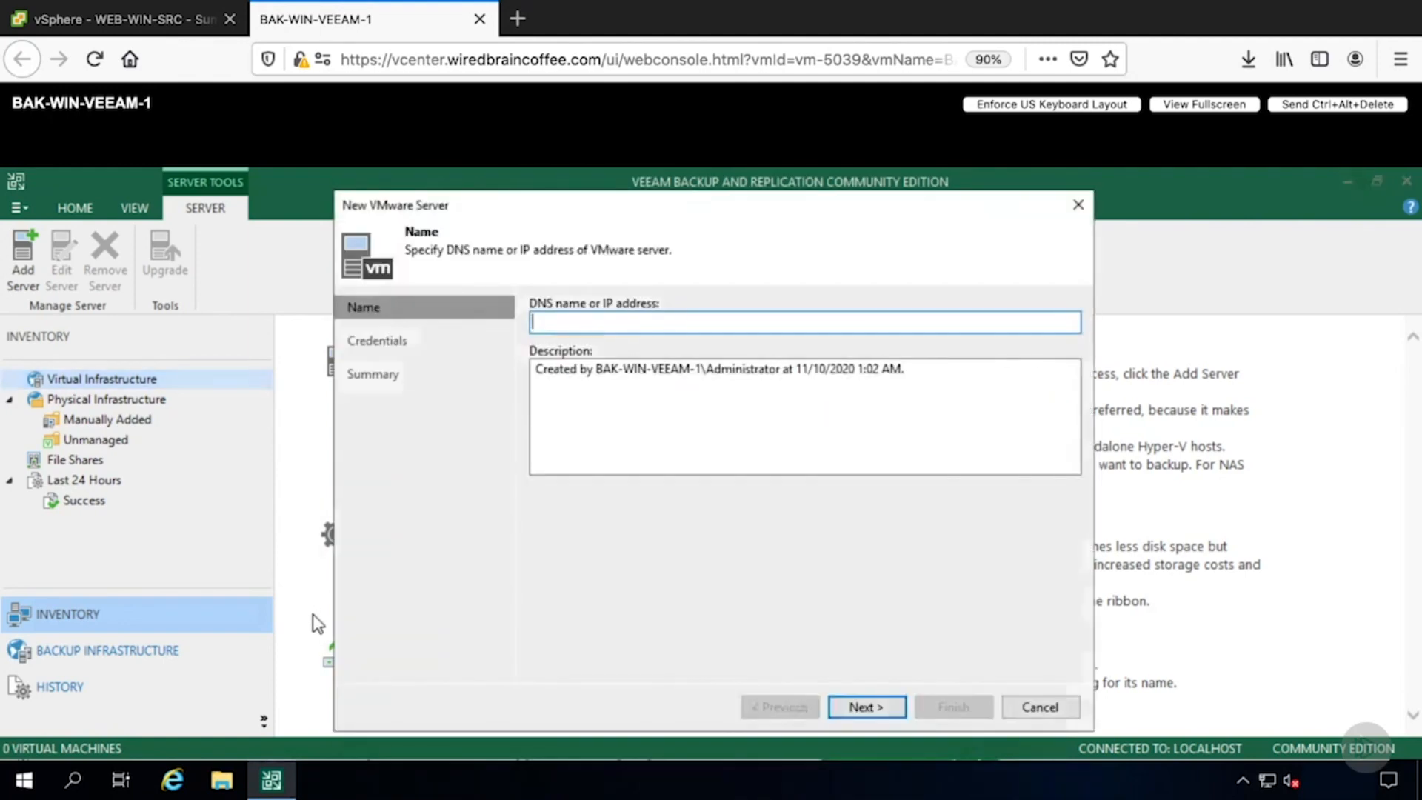
pyautogui.write('192.168.1.20')
pyautogui.press('Return')
# - Add new credentials for the vSphere administrator account with its password and apply them to the server
pyautogui.click(1038, 361)
pyautogui.write('administrator@vsphere.local')
pyautogui.press('Tab')
pyautogui.write('•••••••')
pyautogui.click(806, 576)
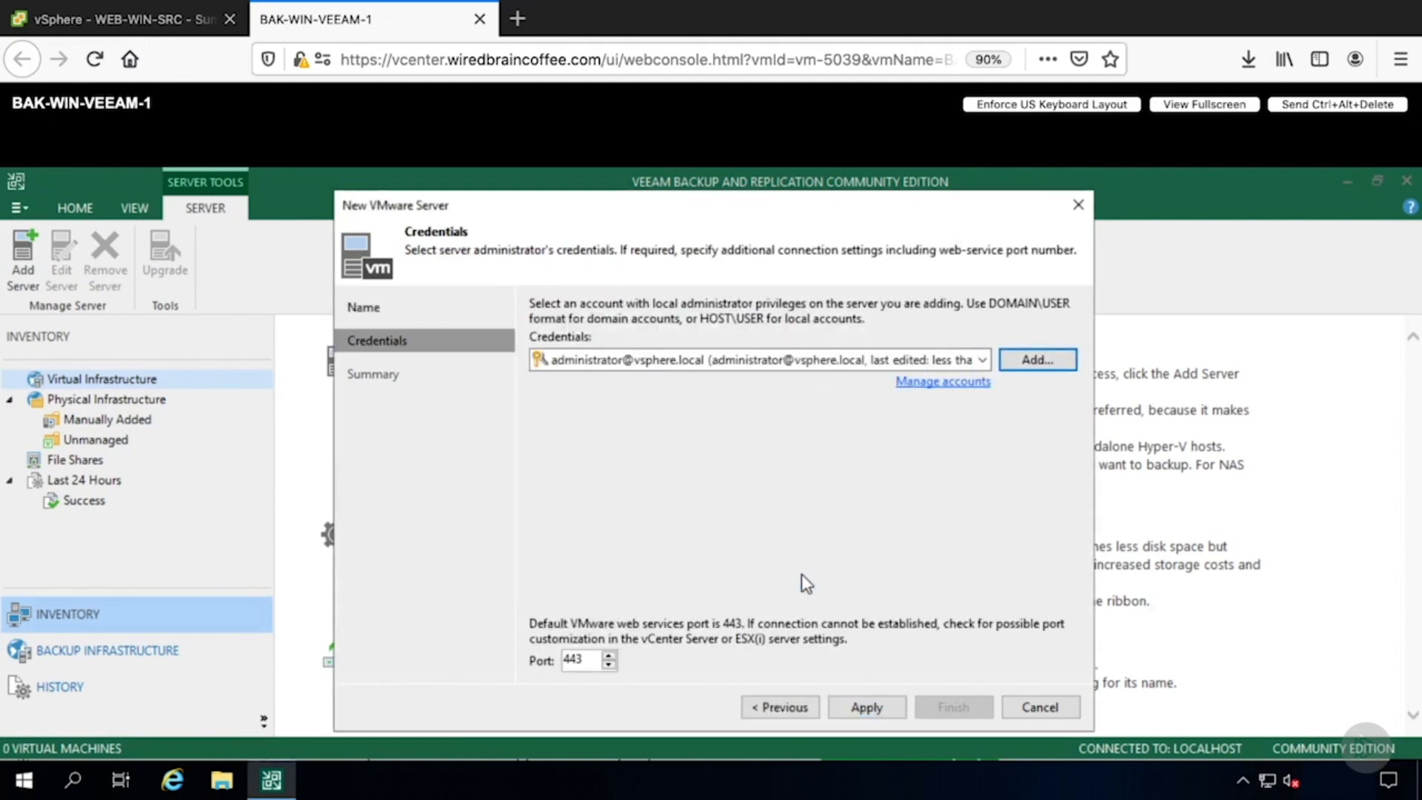
pyautogui.click(874, 708)
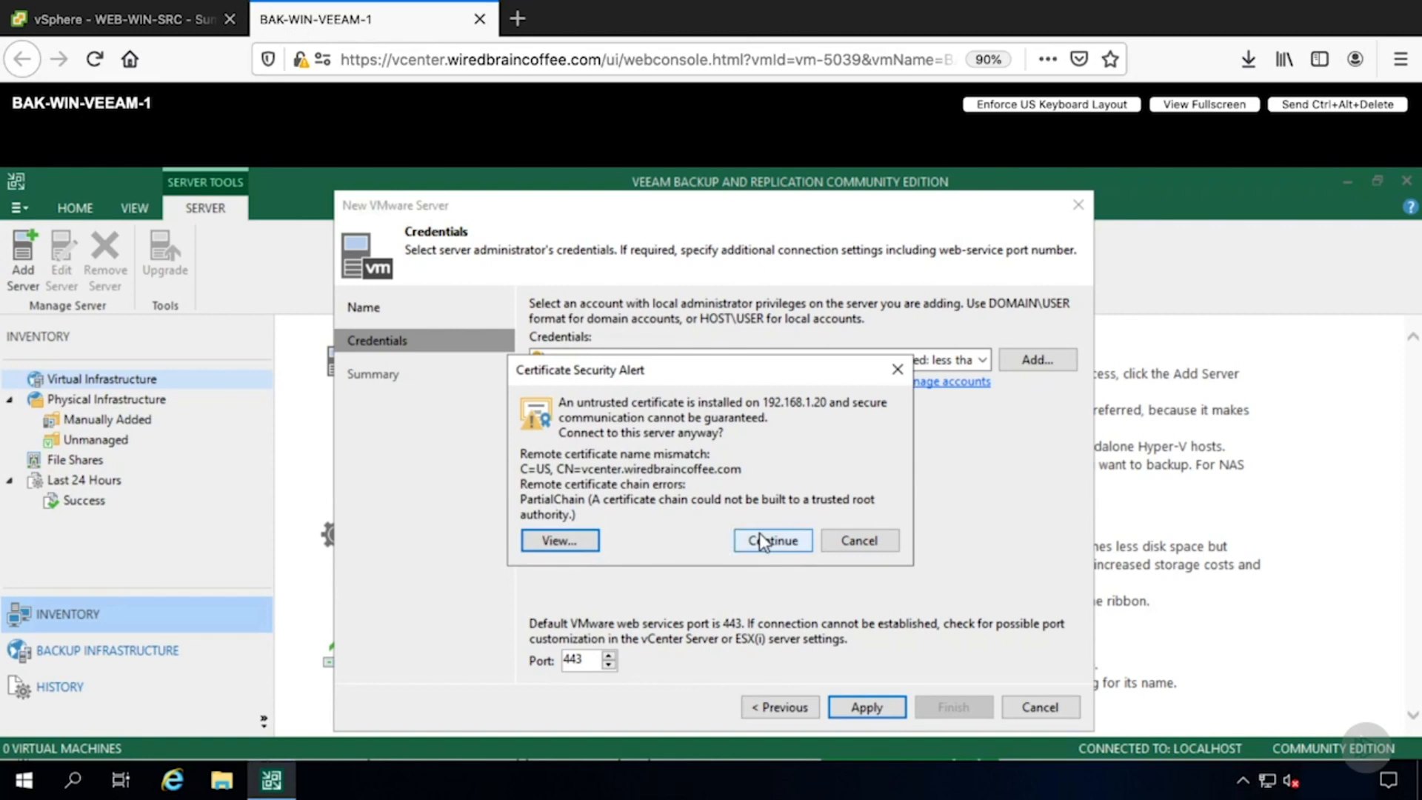
# - Install the vCenter's untrusted certificate into the Local Machine store and continue connecting
pyautogui.click(561, 547)
pyautogui.click(743, 655)
pyautogui.click(603, 557)
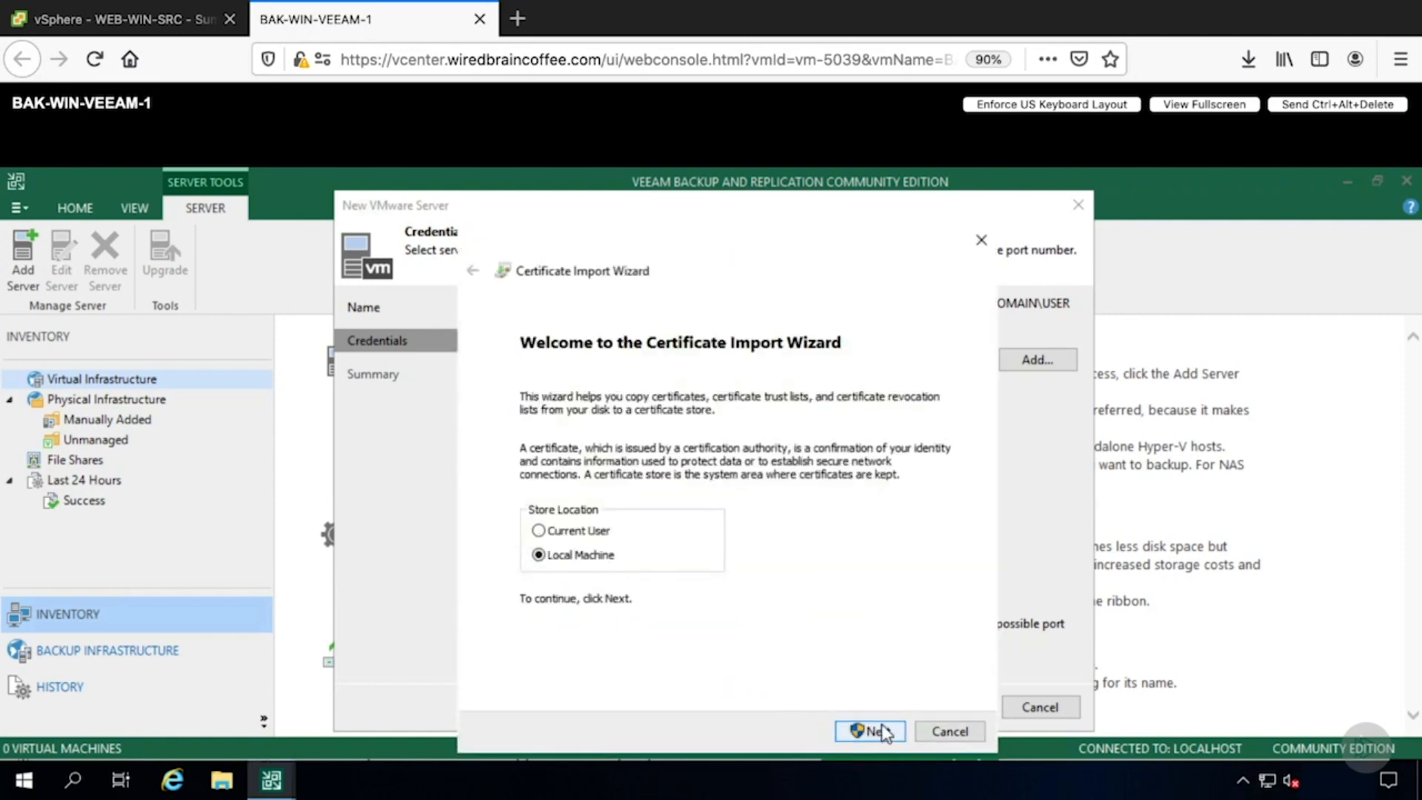
pyautogui.click(870, 731)
pyautogui.click(888, 732)
pyautogui.click(887, 732)
pyautogui.click(781, 547)
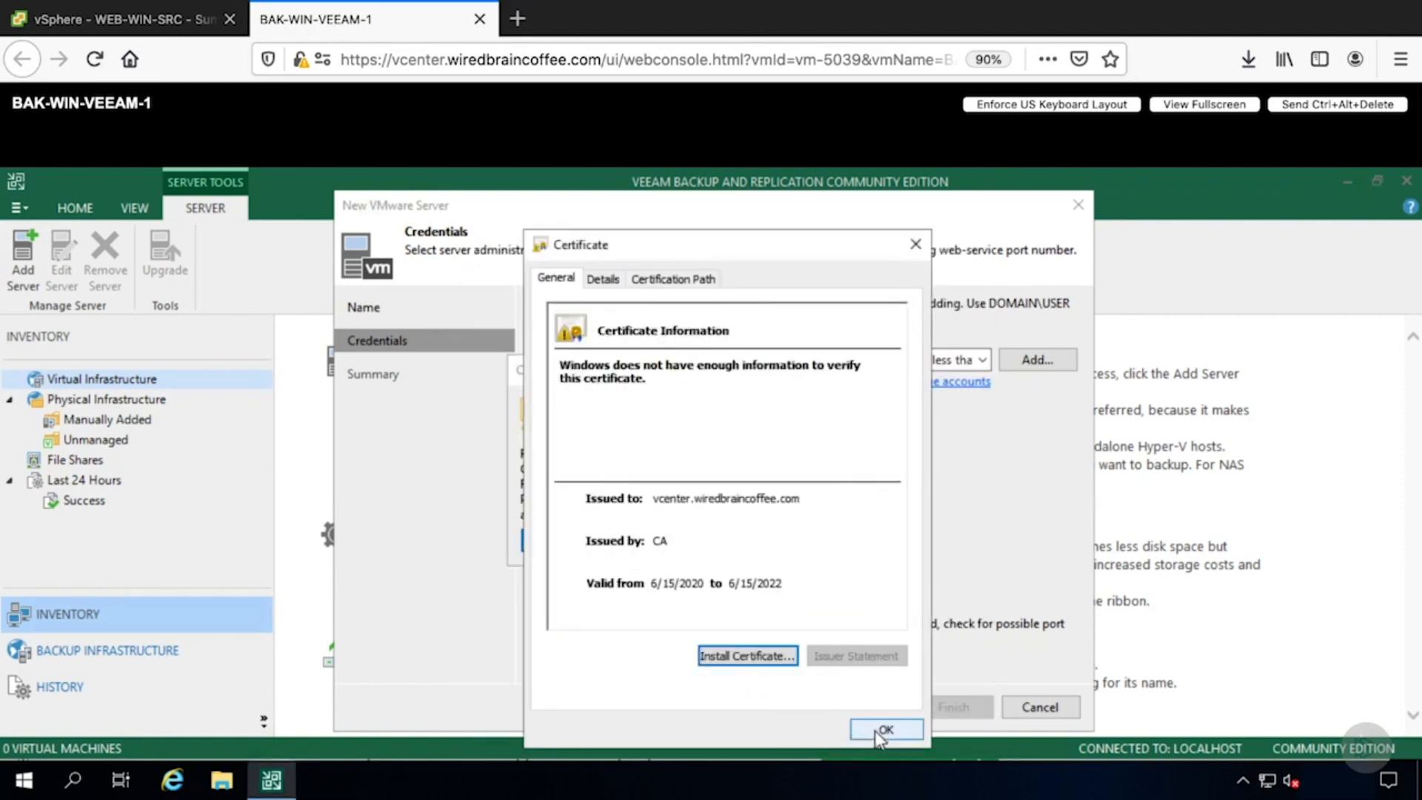
pyautogui.click(883, 730)
pyautogui.click(786, 540)
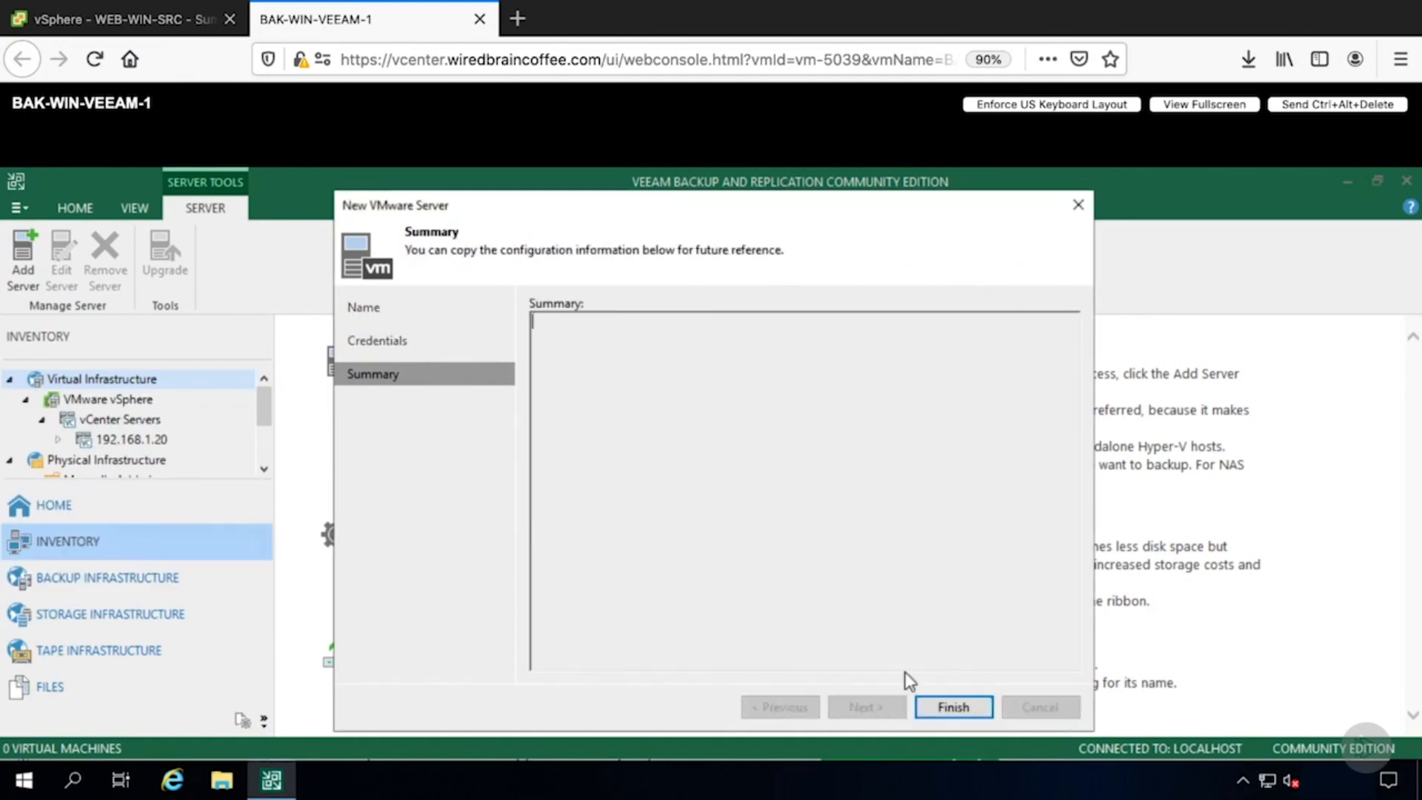
# - Finish adding the vCenter server and browse to the Prod-1 cluster under Hilton Head, SC in the inventory
pyautogui.click(940, 705)
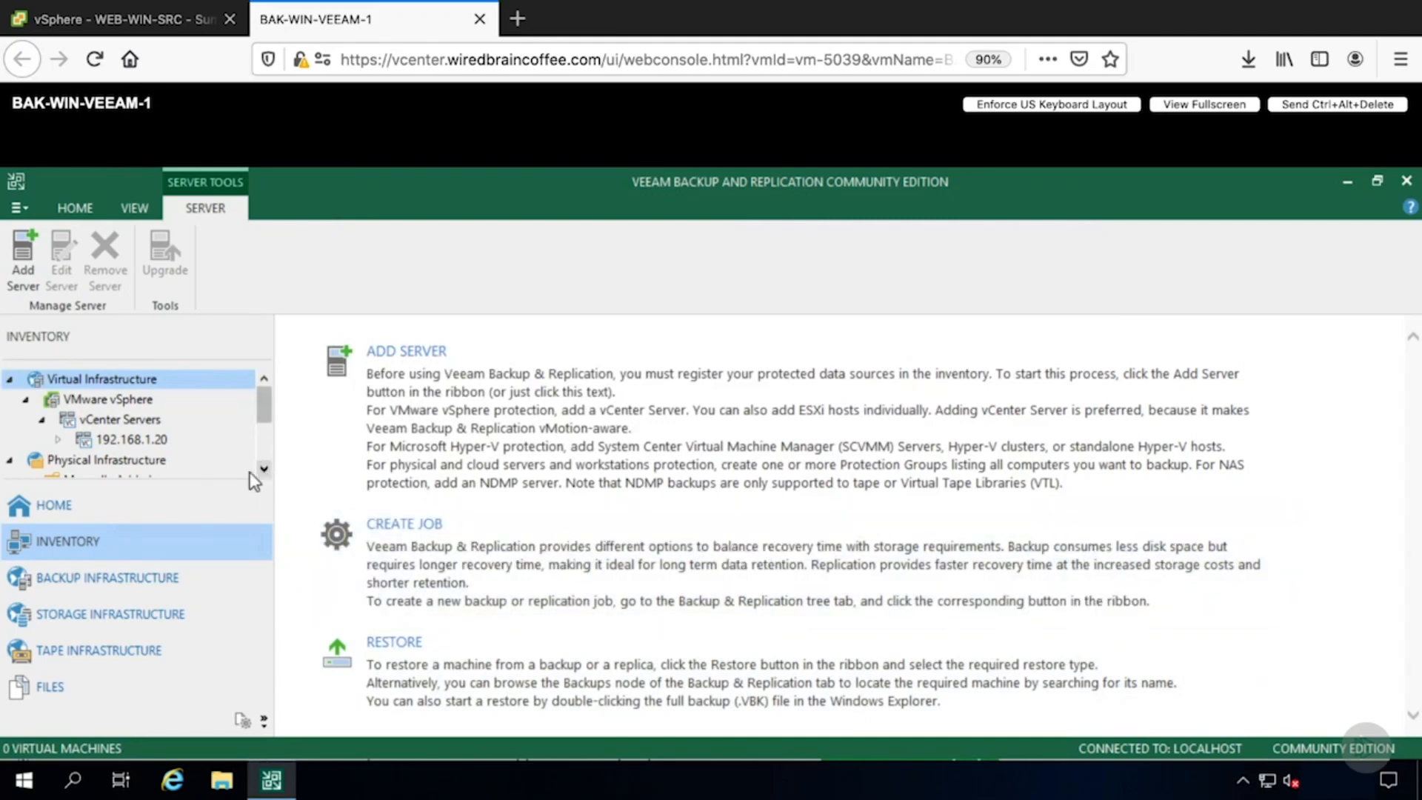
pyautogui.moveTo(252, 480); pyautogui.dragTo(248, 551)
pyautogui.click(58, 440)
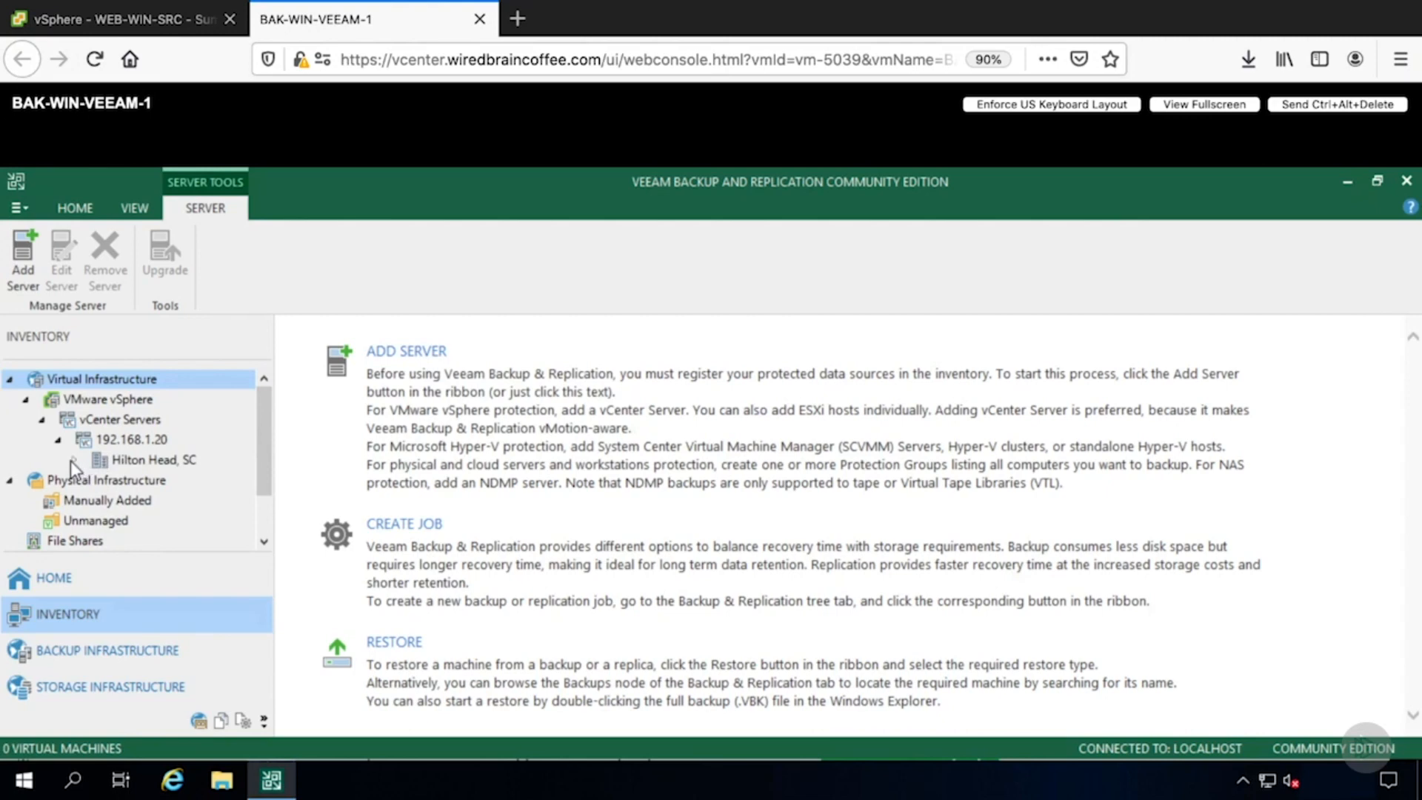
pyautogui.click(73, 460)
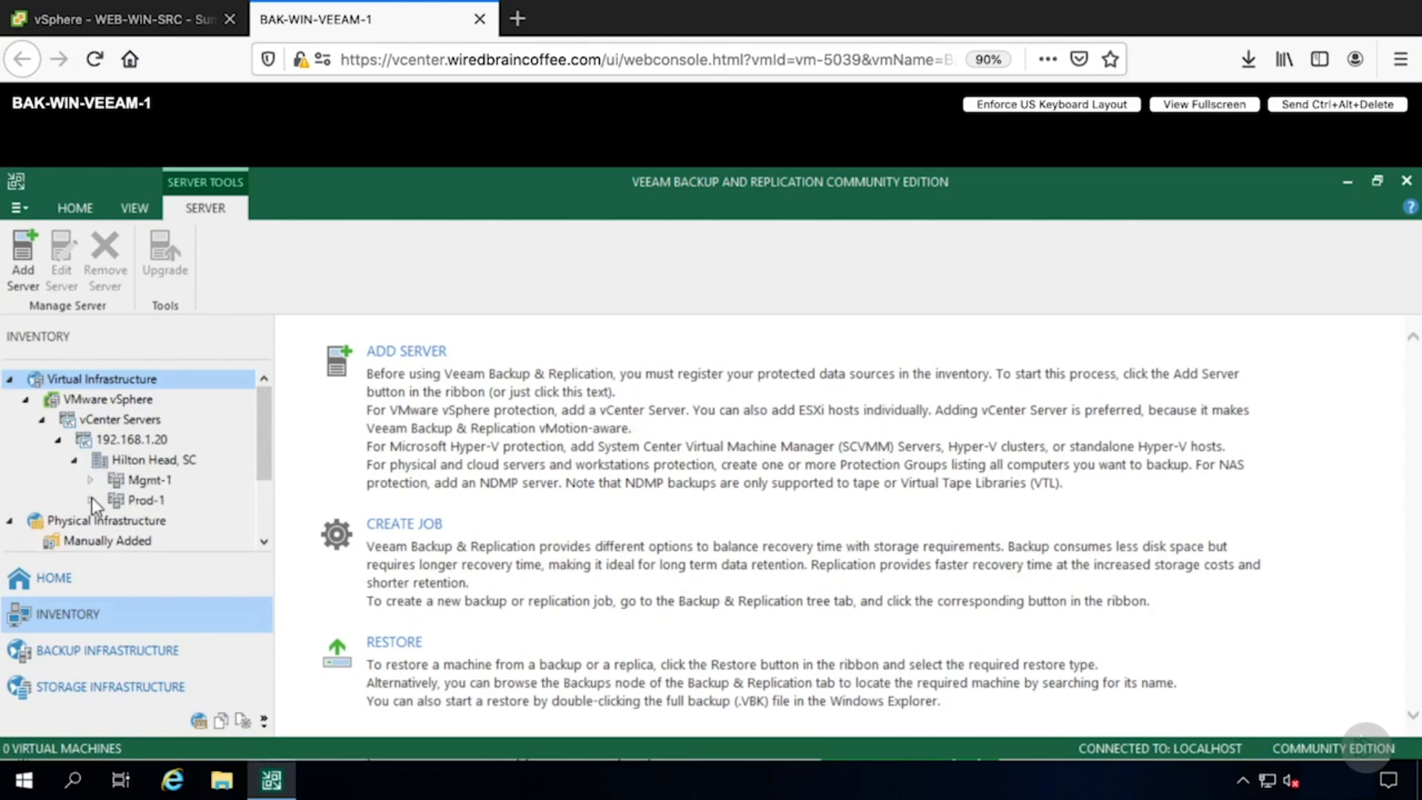
pyautogui.click(112, 502)
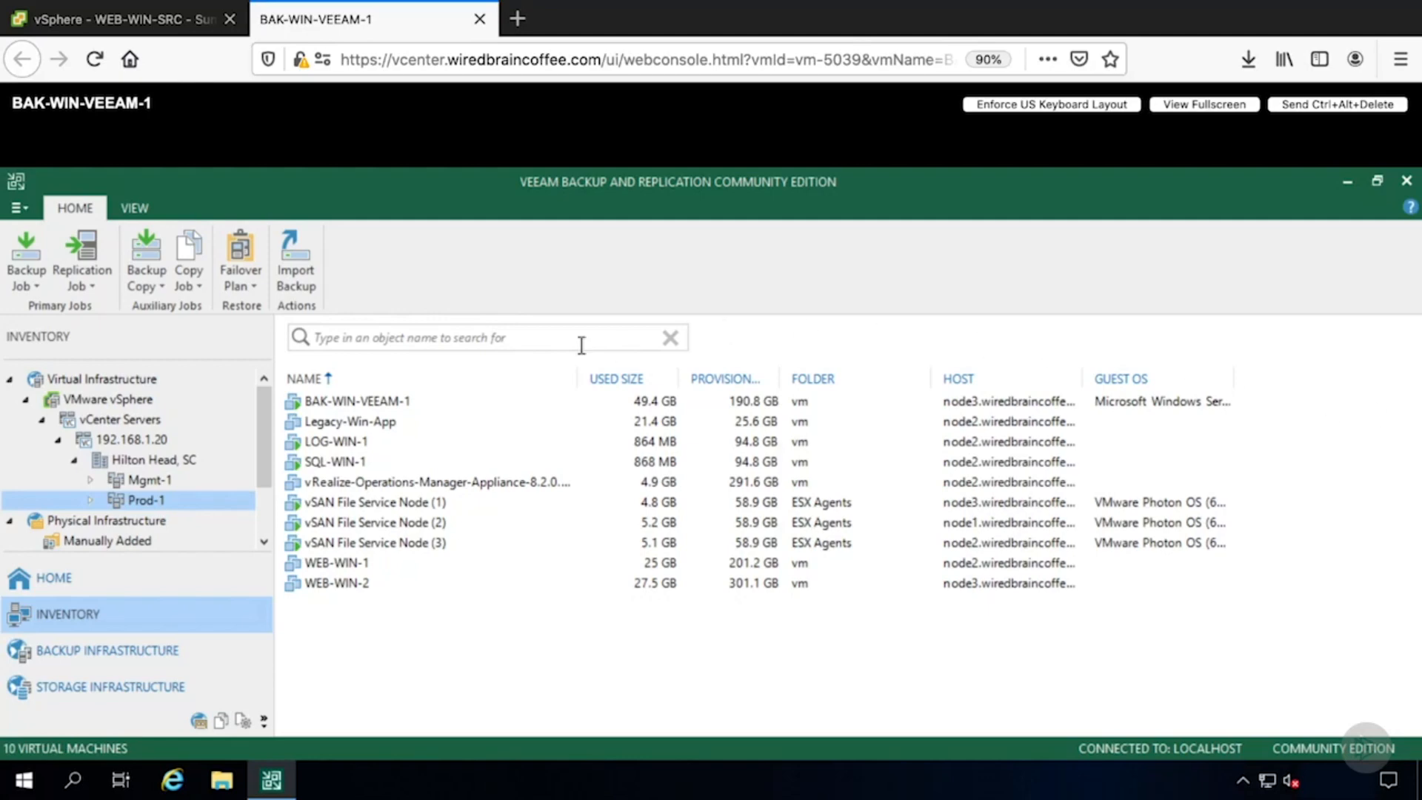
# - Start a new virtual machine backup job, keeping the default name Backup Job 1
pyautogui.click(32, 275)
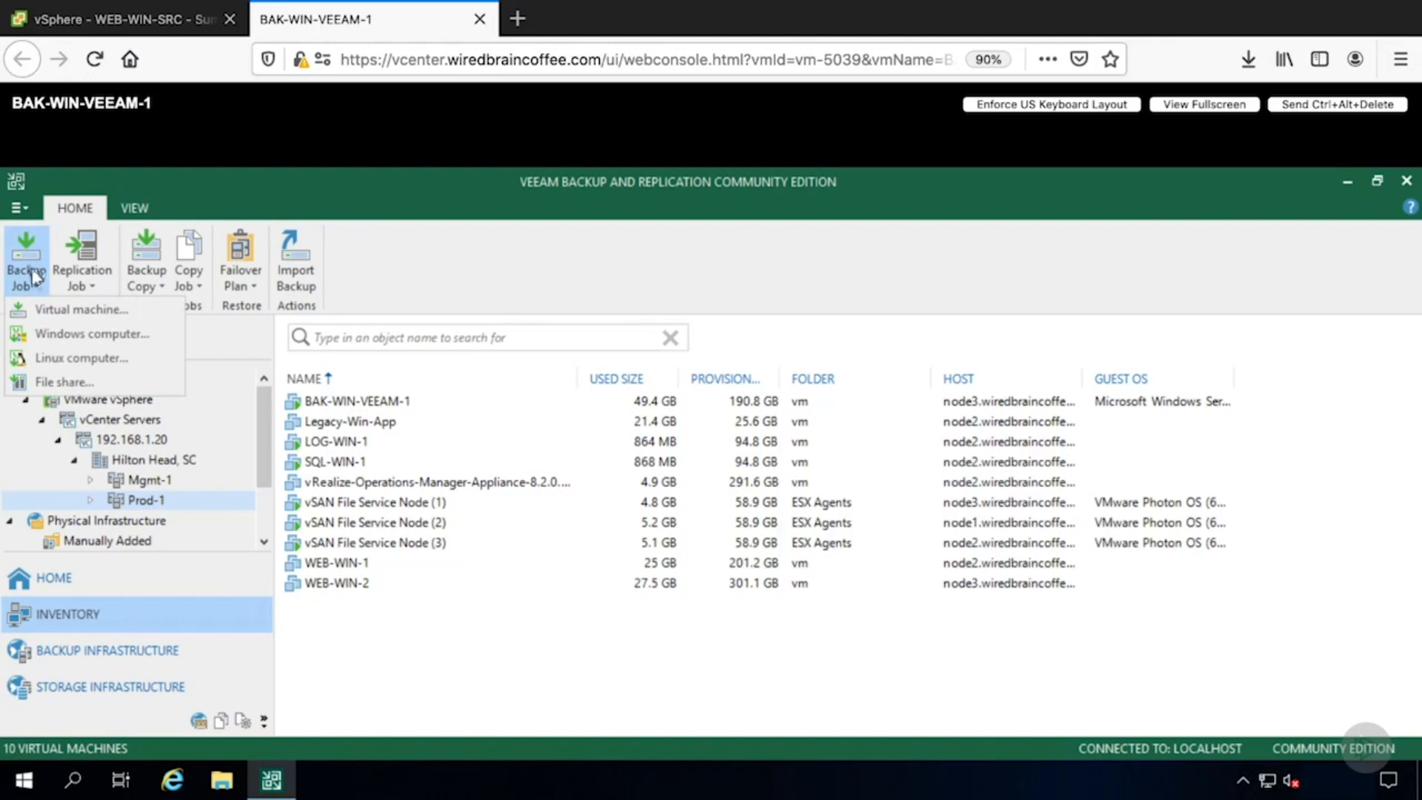
pyautogui.click(131, 309)
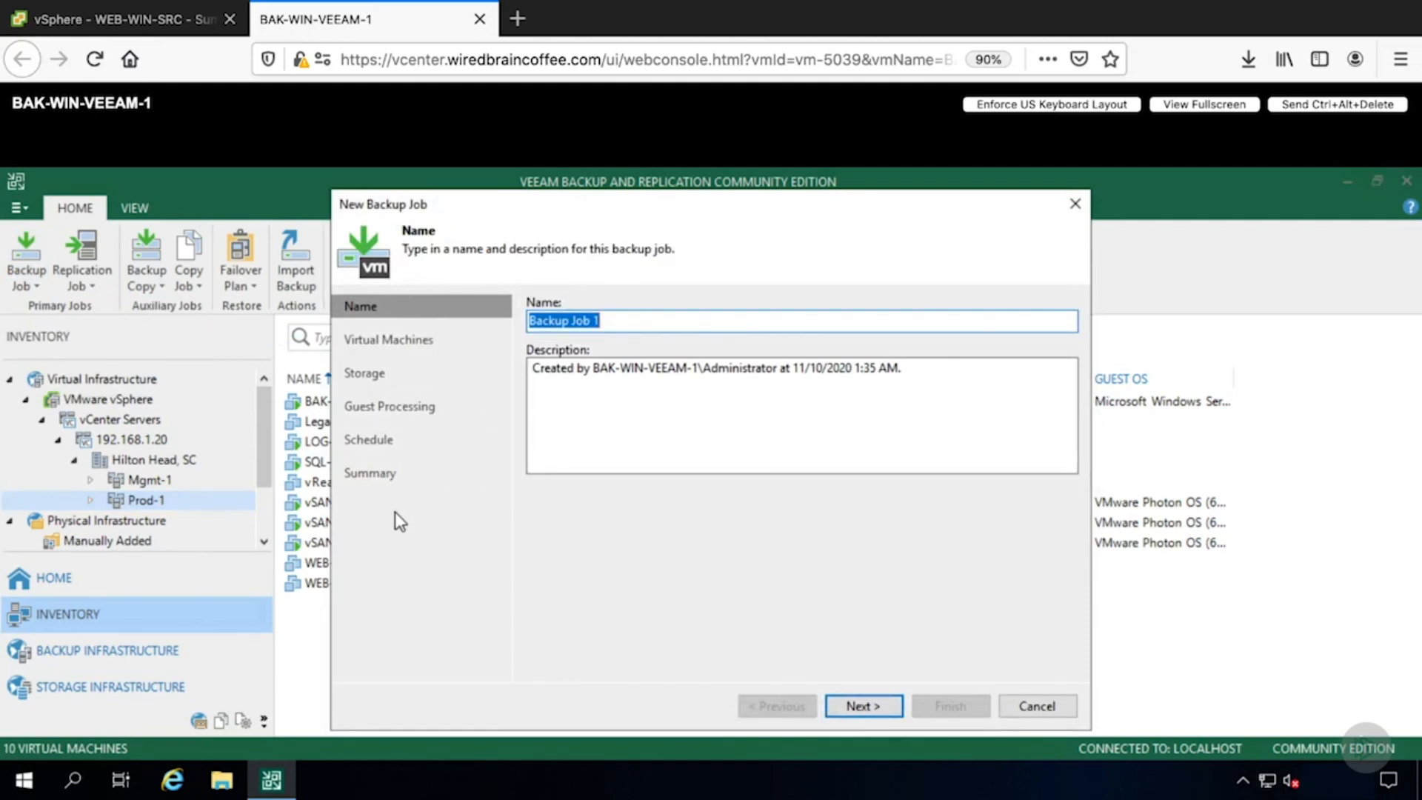
pyautogui.click(842, 707)
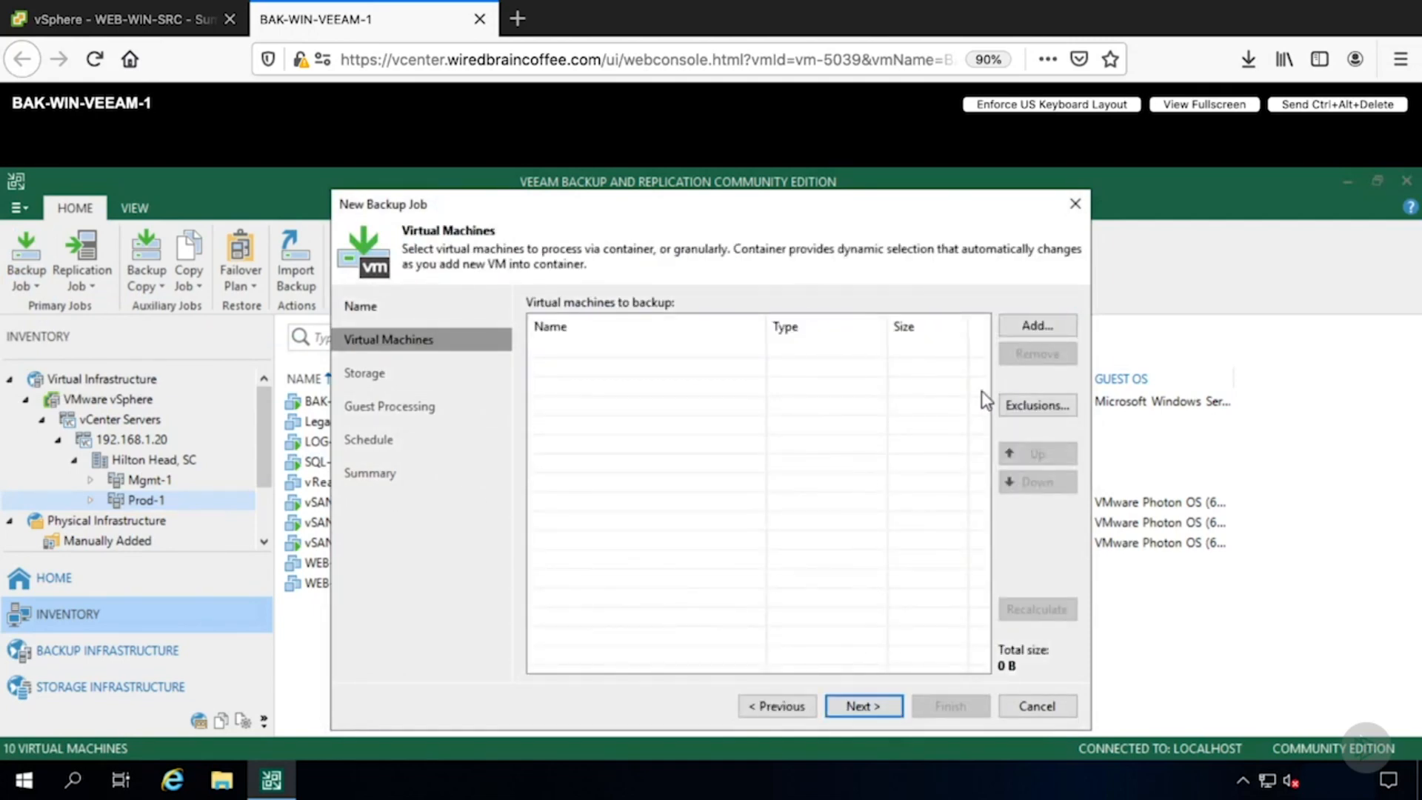
# - Add the 192.168.1.20 vCenter Server to the virtual machines to back up
pyautogui.click(1026, 326)
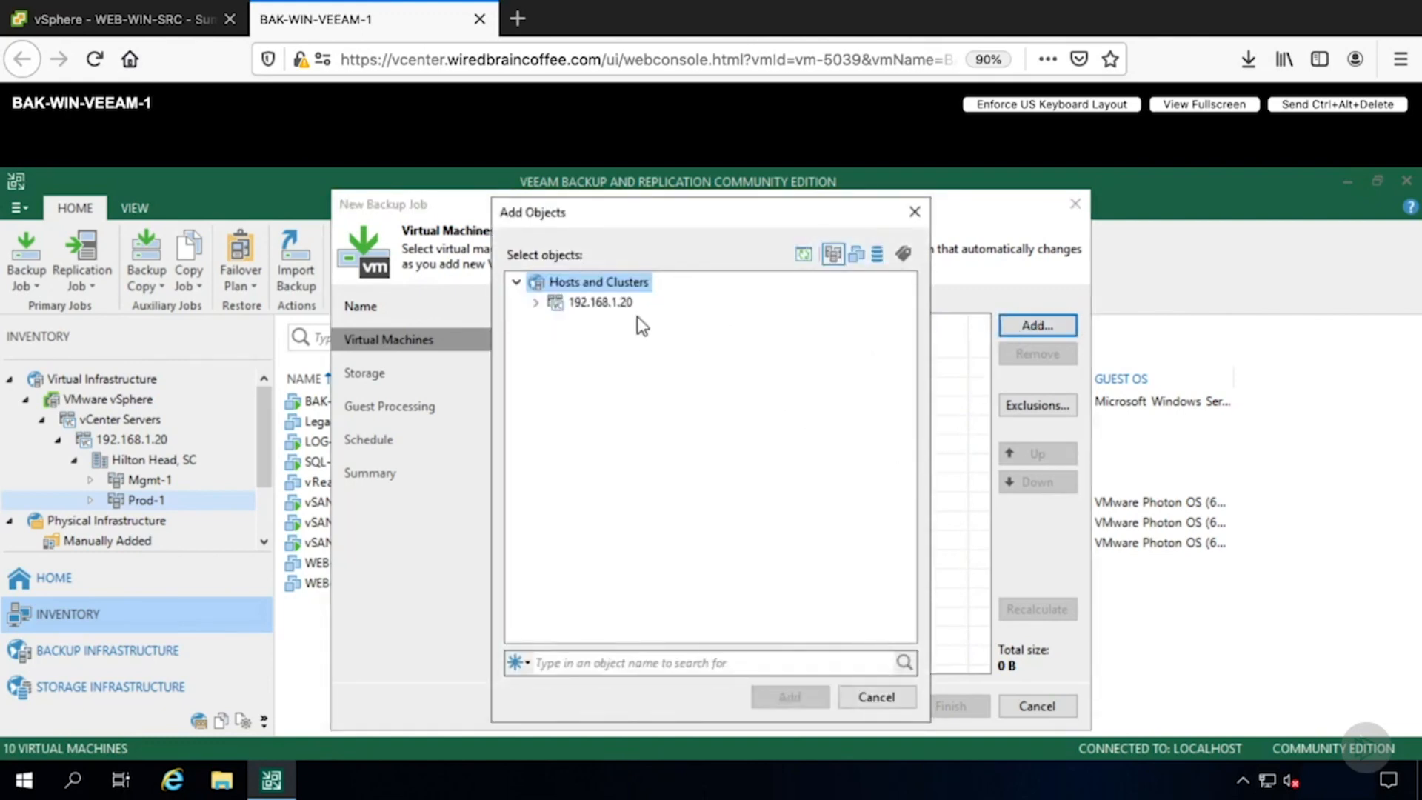
pyautogui.click(617, 304)
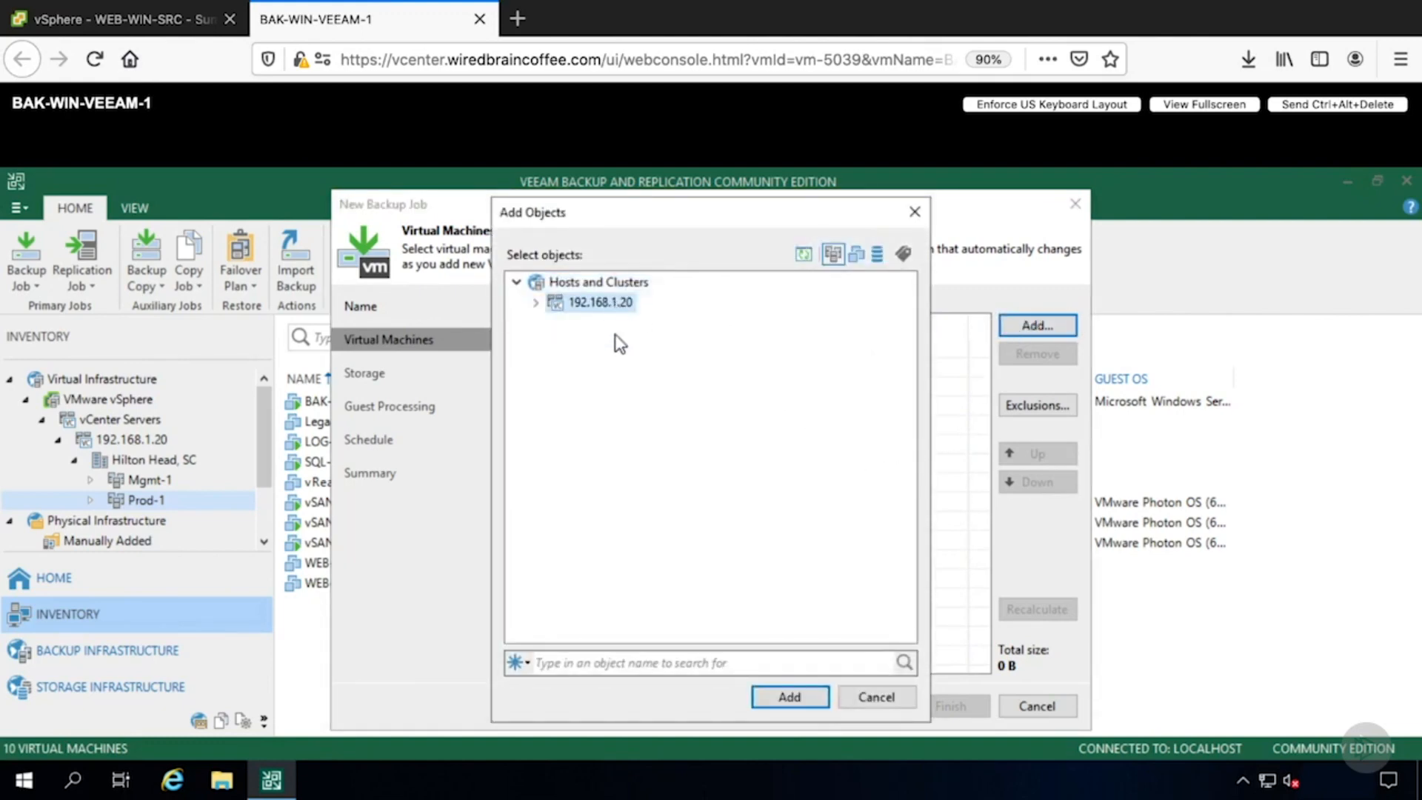
pyautogui.click(769, 696)
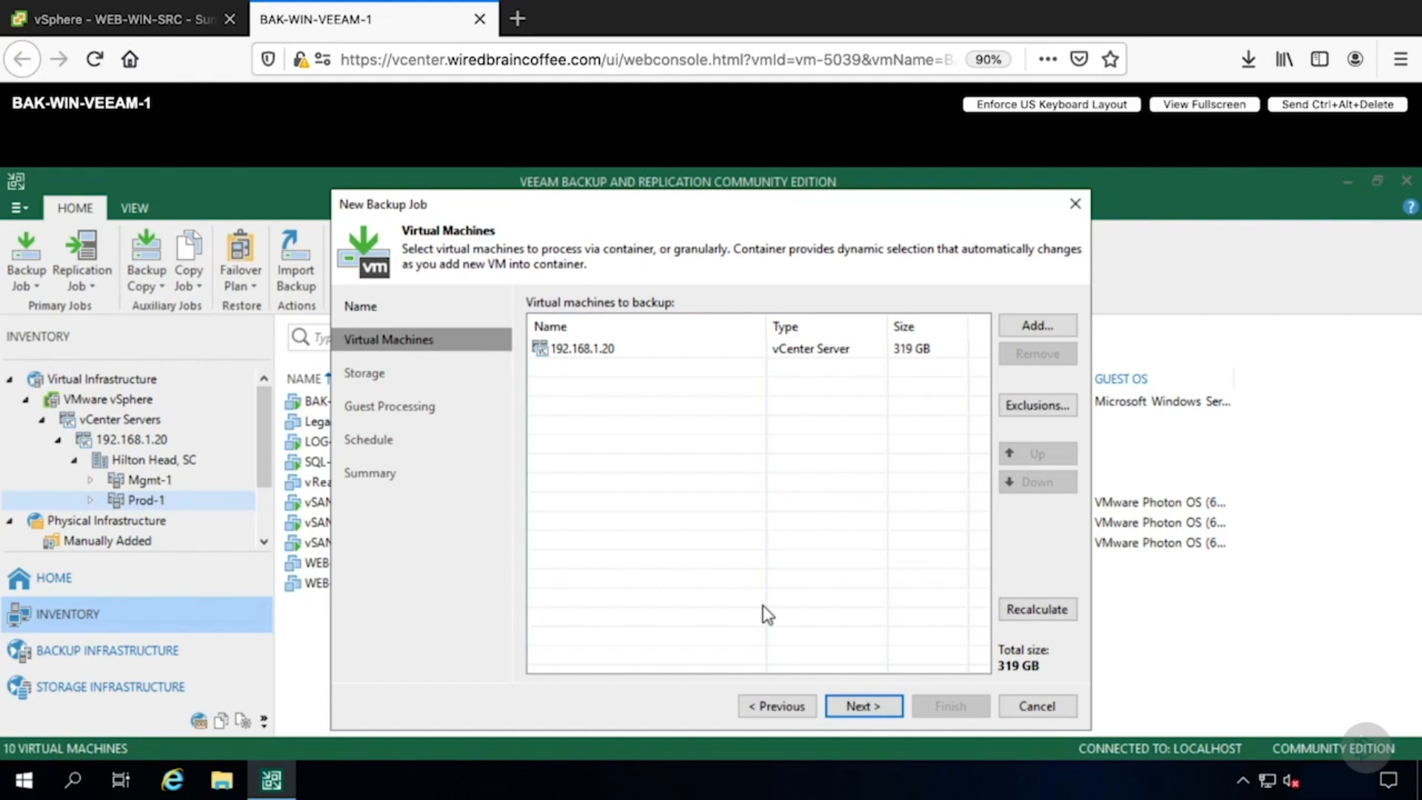
pyautogui.click(1034, 405)
pyautogui.click(843, 345)
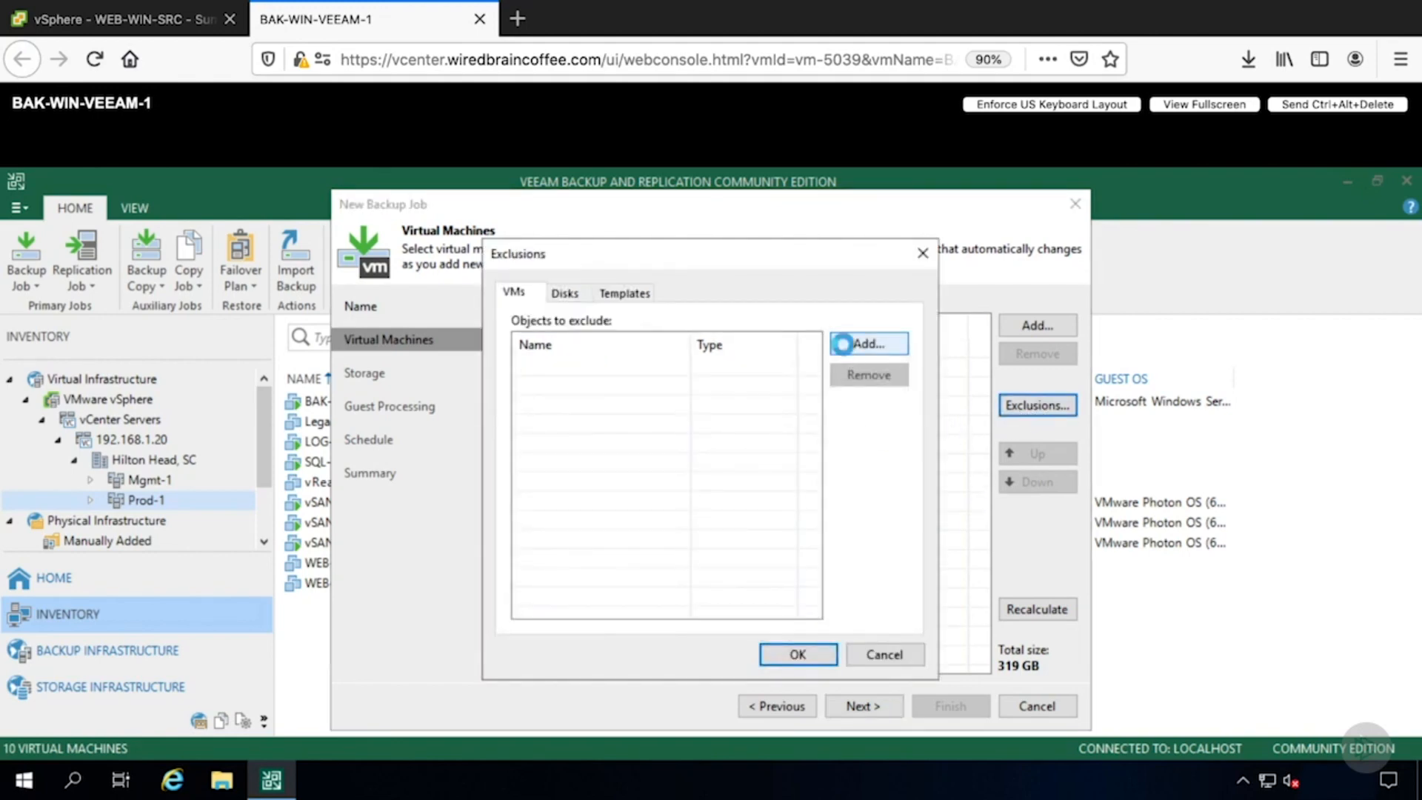
pyautogui.click(535, 302)
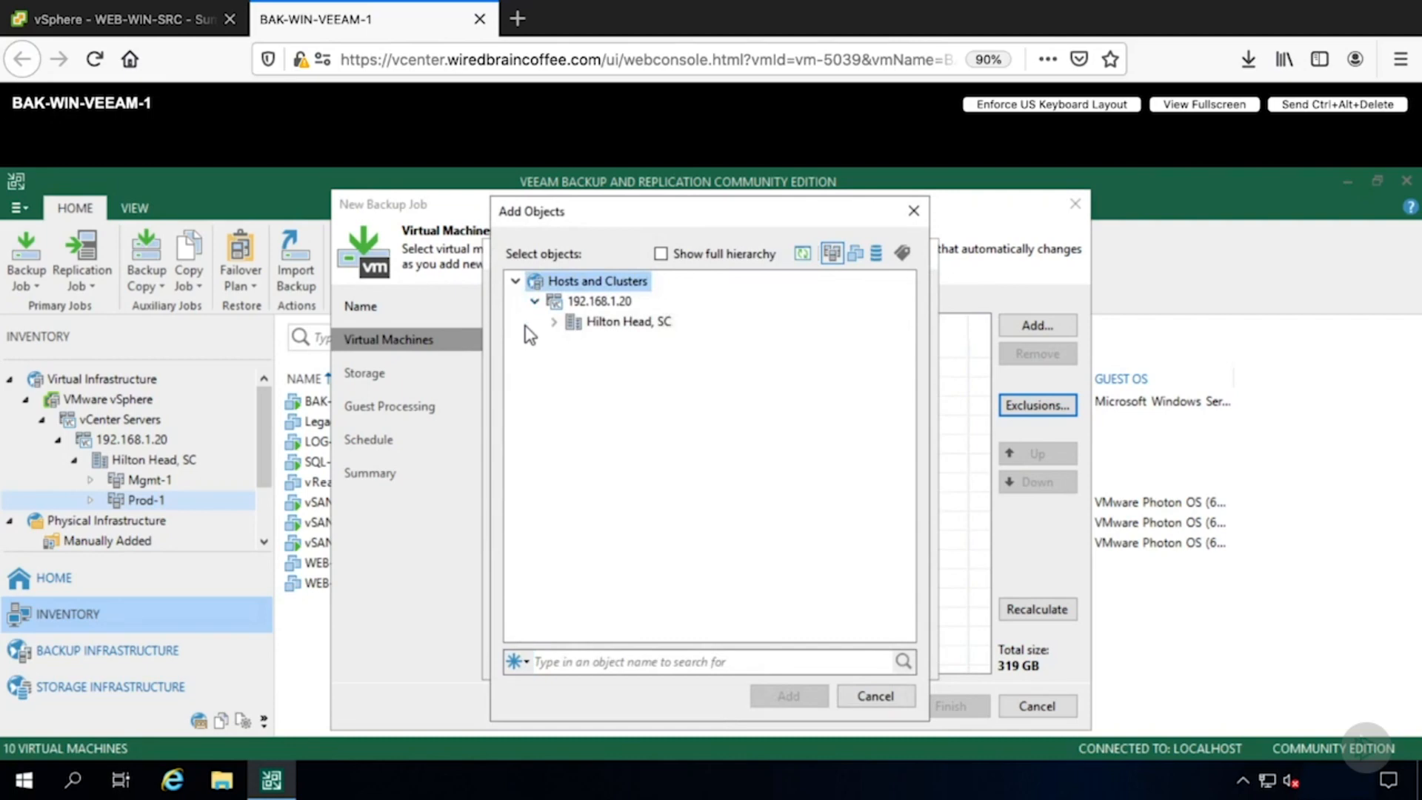
pyautogui.click(552, 321)
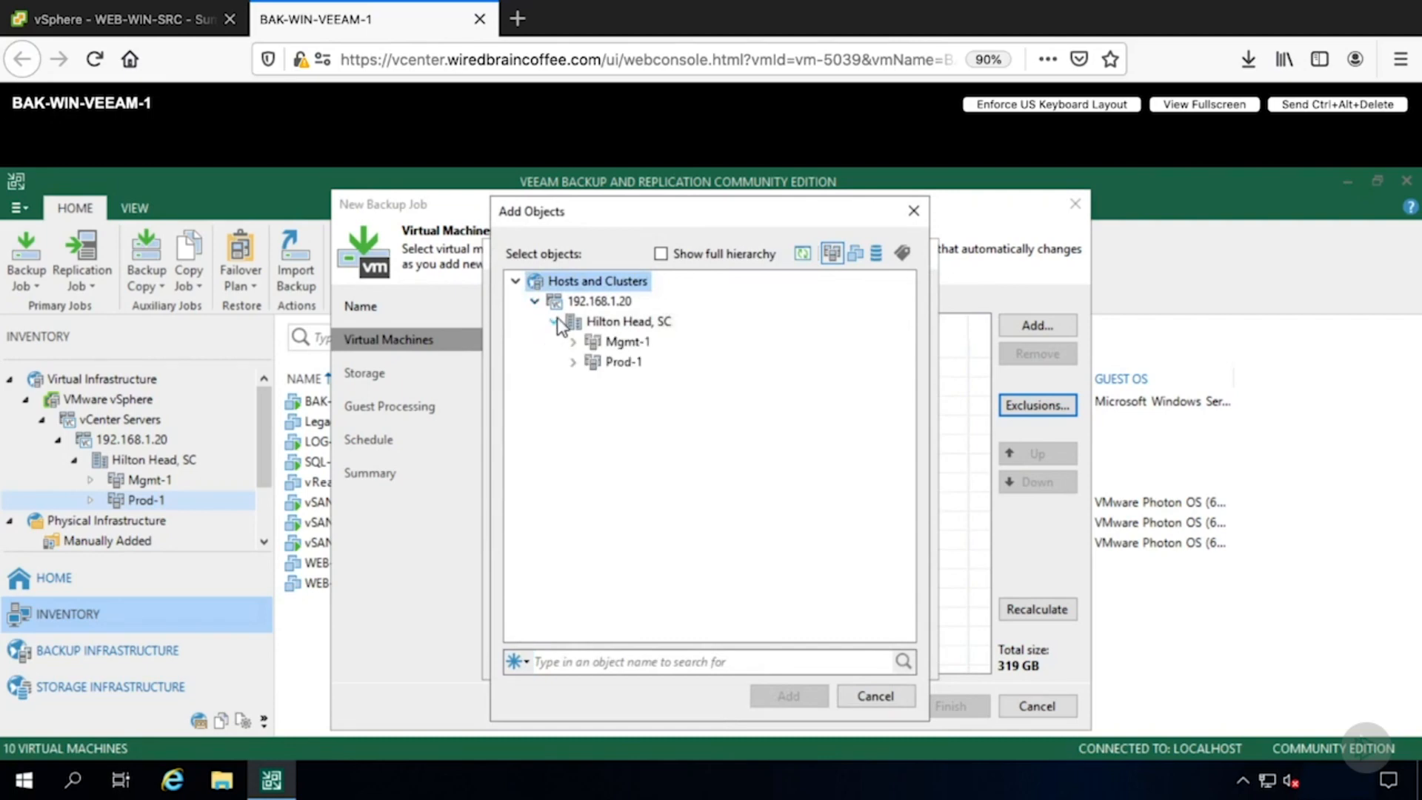
pyautogui.click(906, 700)
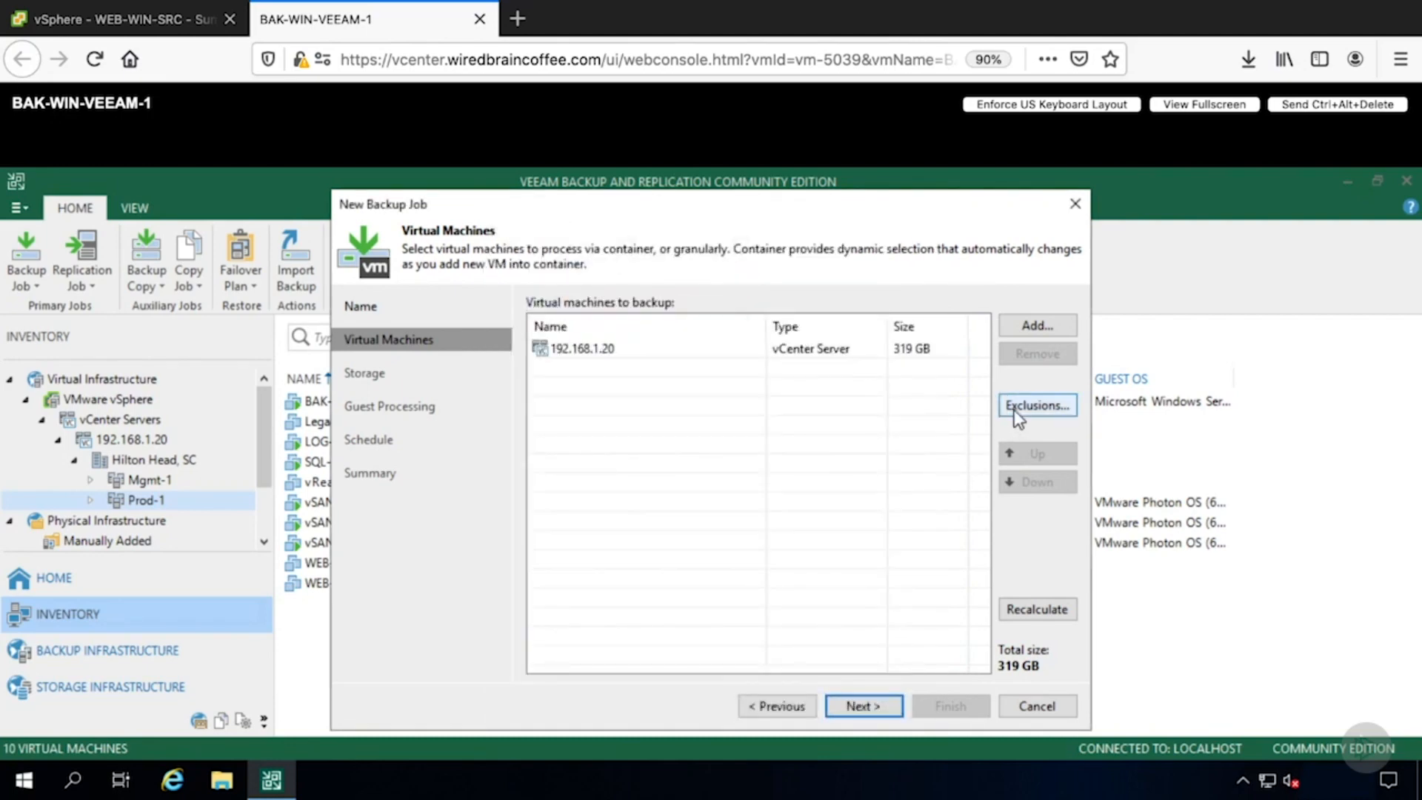
# - Exclude the BAK-WIN-VEEAM-1 virtual machine in Prod-1 from the backup job
pyautogui.click(1061, 406)
pyautogui.click(882, 344)
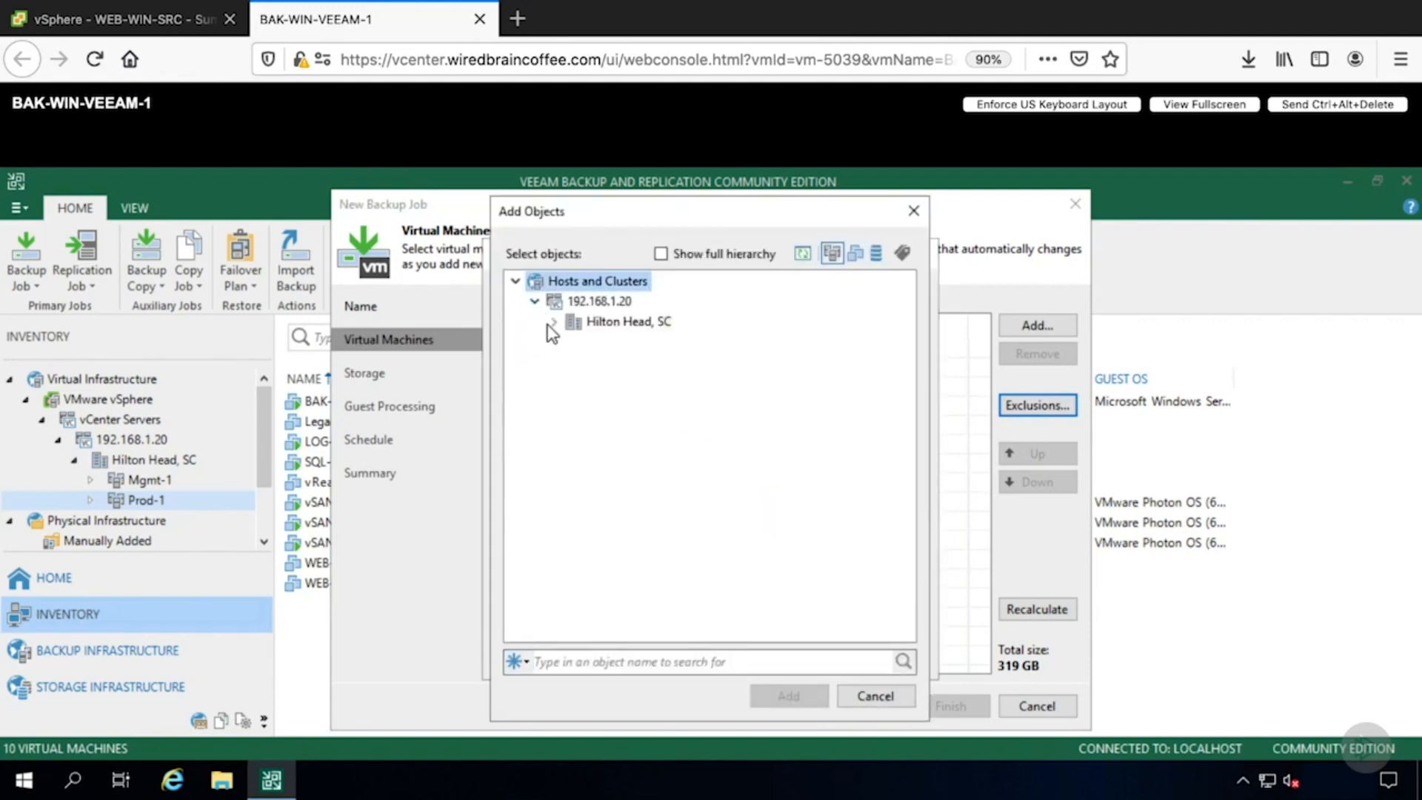
pyautogui.click(553, 322)
pyautogui.click(573, 362)
pyautogui.click(670, 483)
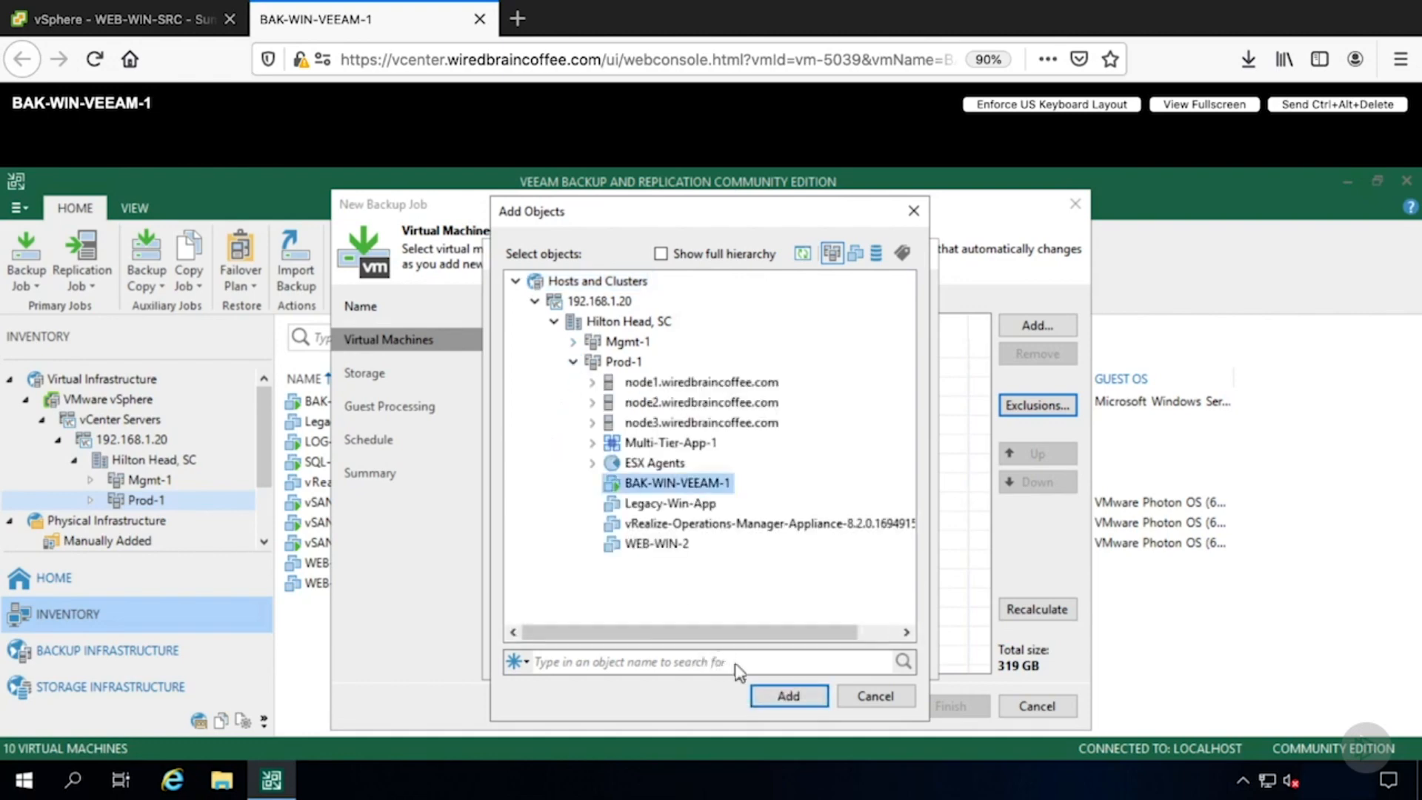
pyautogui.click(788, 698)
# - Also exclude the ESX Agents resource pool, confirm the exclusions, and continue to the storage settings
pyautogui.click(864, 340)
pyautogui.click(534, 301)
pyautogui.click(554, 322)
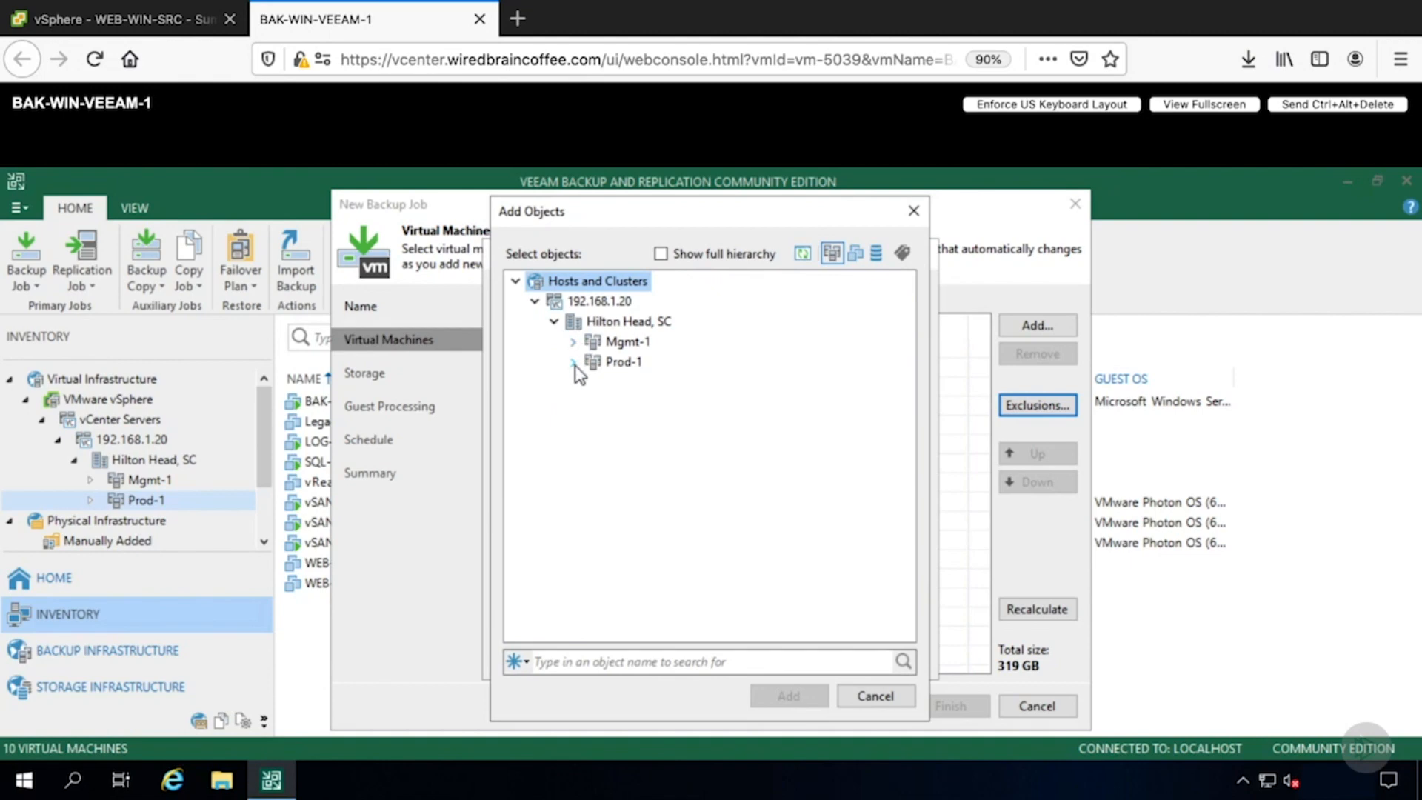
pyautogui.click(573, 362)
pyautogui.click(635, 465)
pyautogui.click(788, 696)
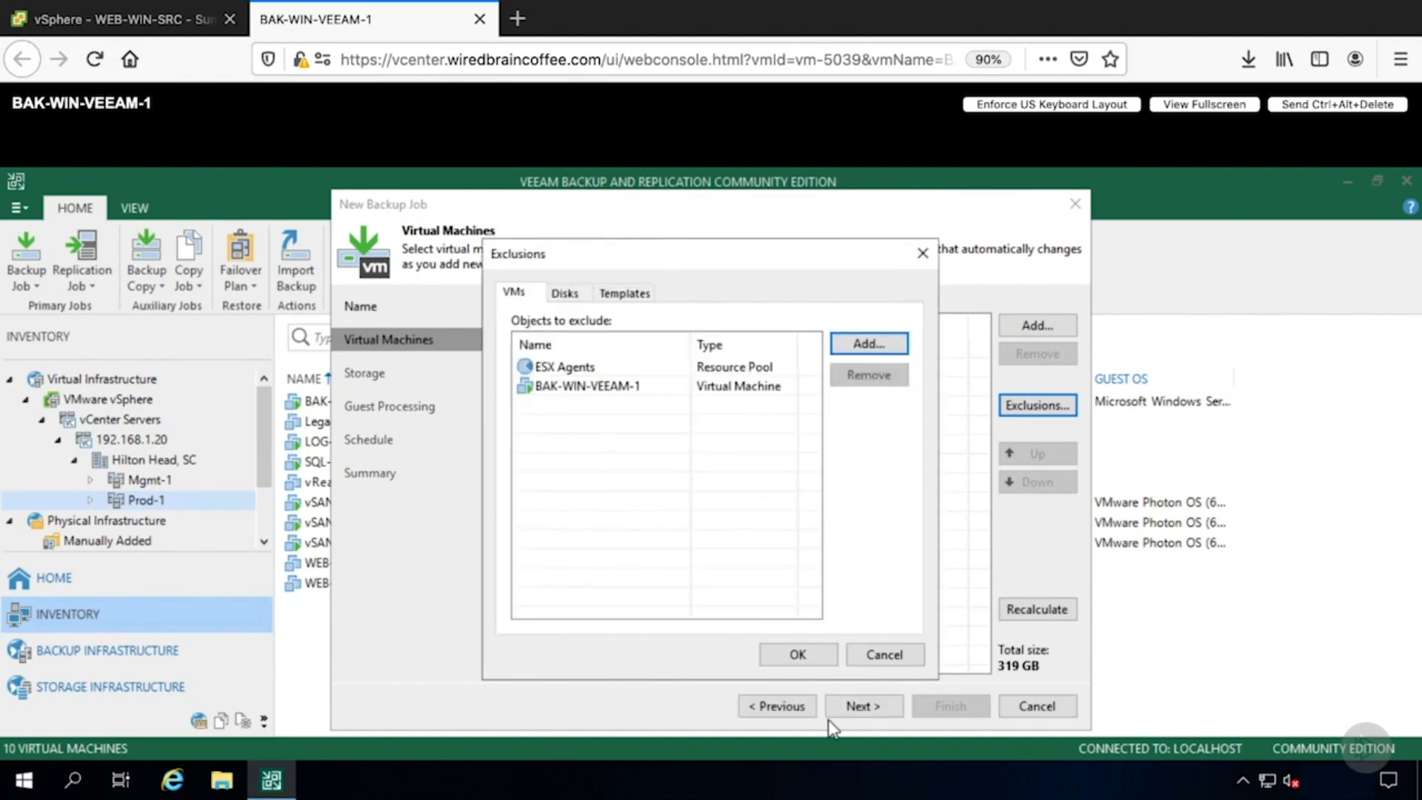
pyautogui.click(815, 664)
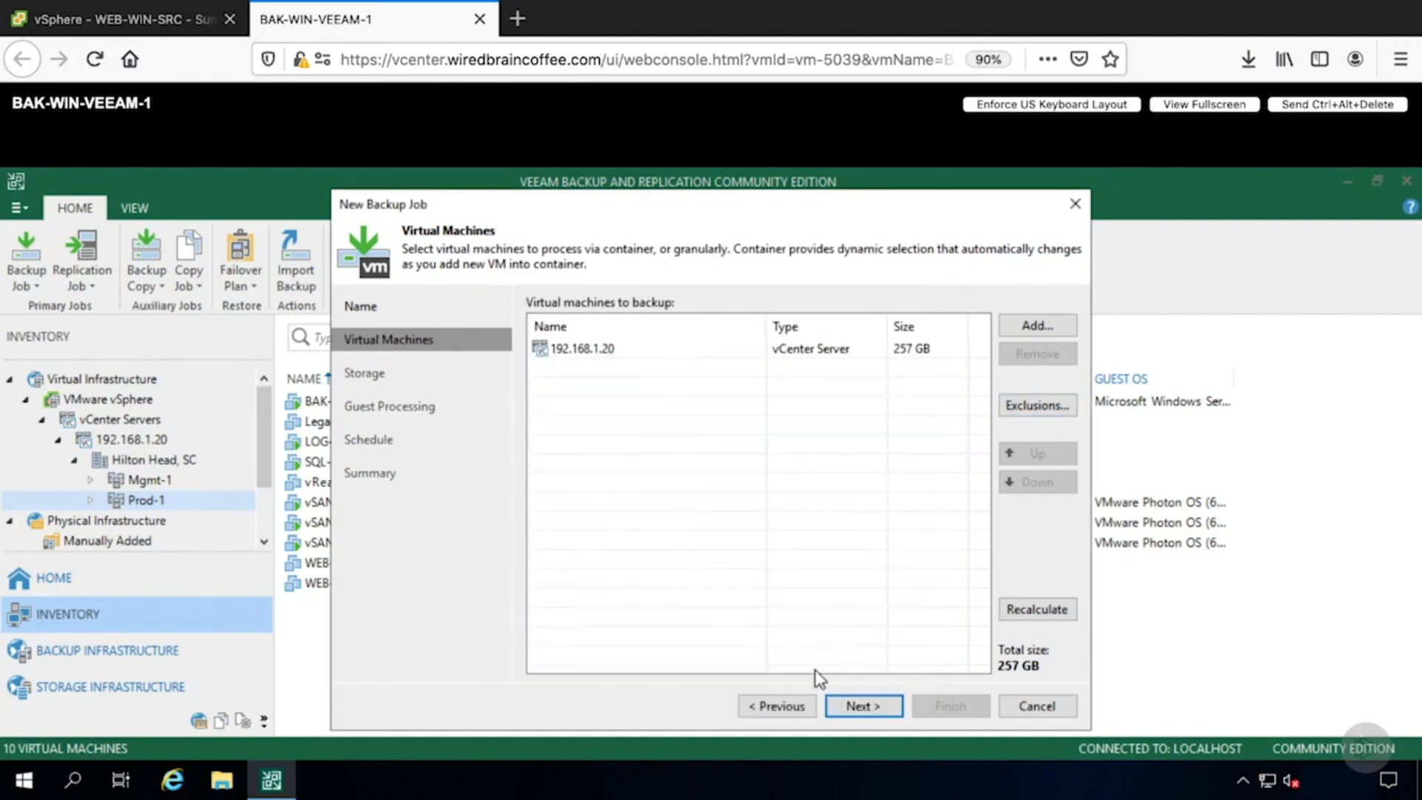
pyautogui.click(838, 704)
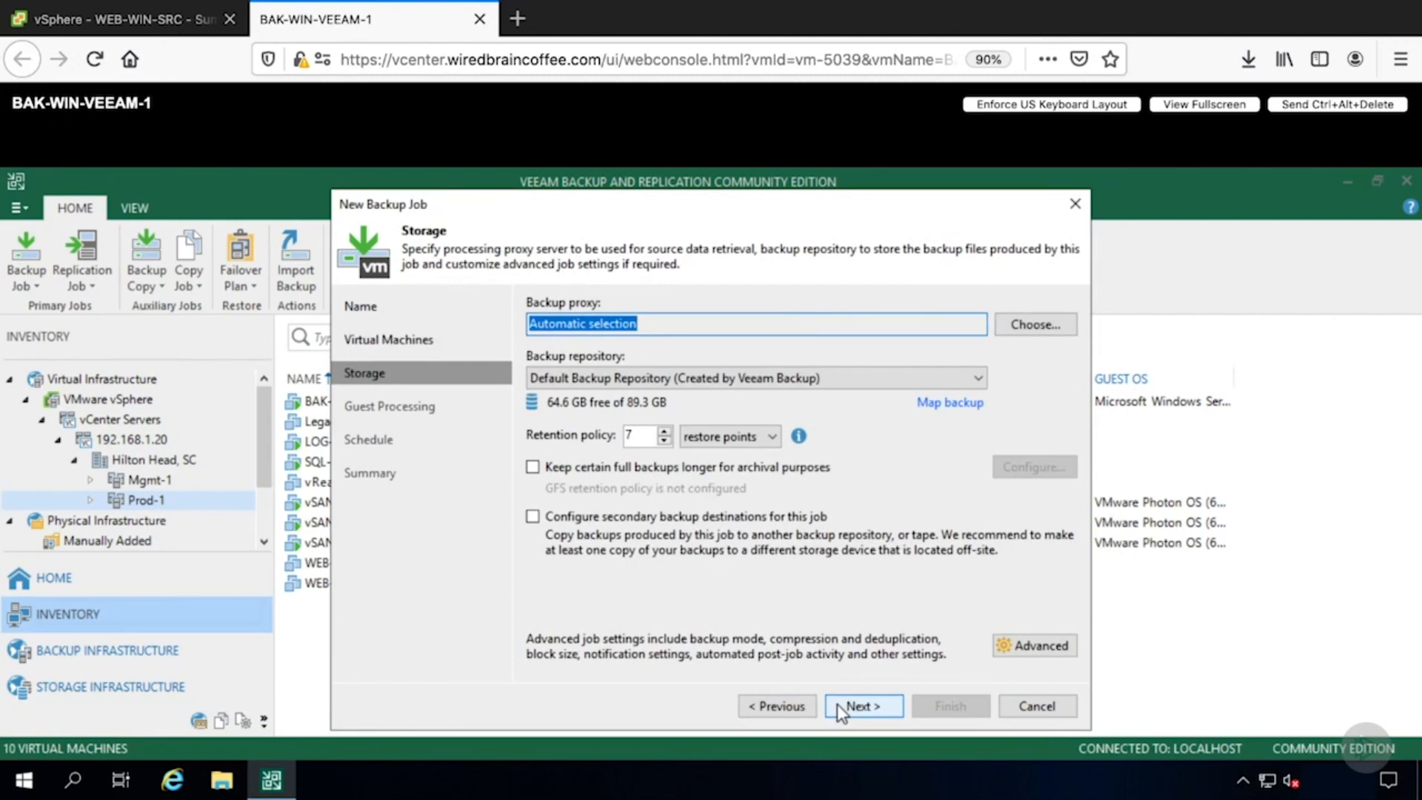
# - Keep default storage and guest processing, schedule the job to run automatically daily at 10:00 PM, apply, and close the wizard
pyautogui.click(837, 704)
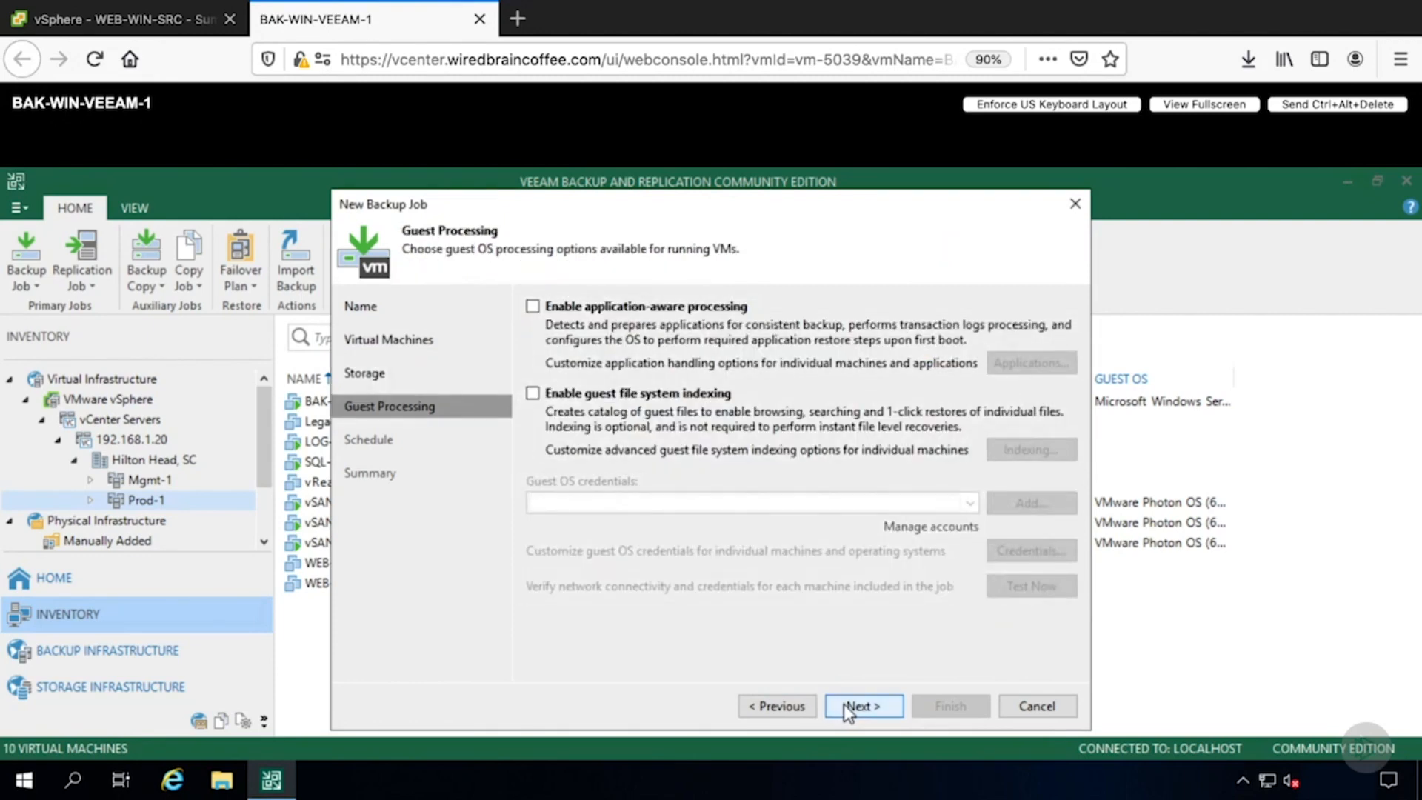
pyautogui.click(843, 705)
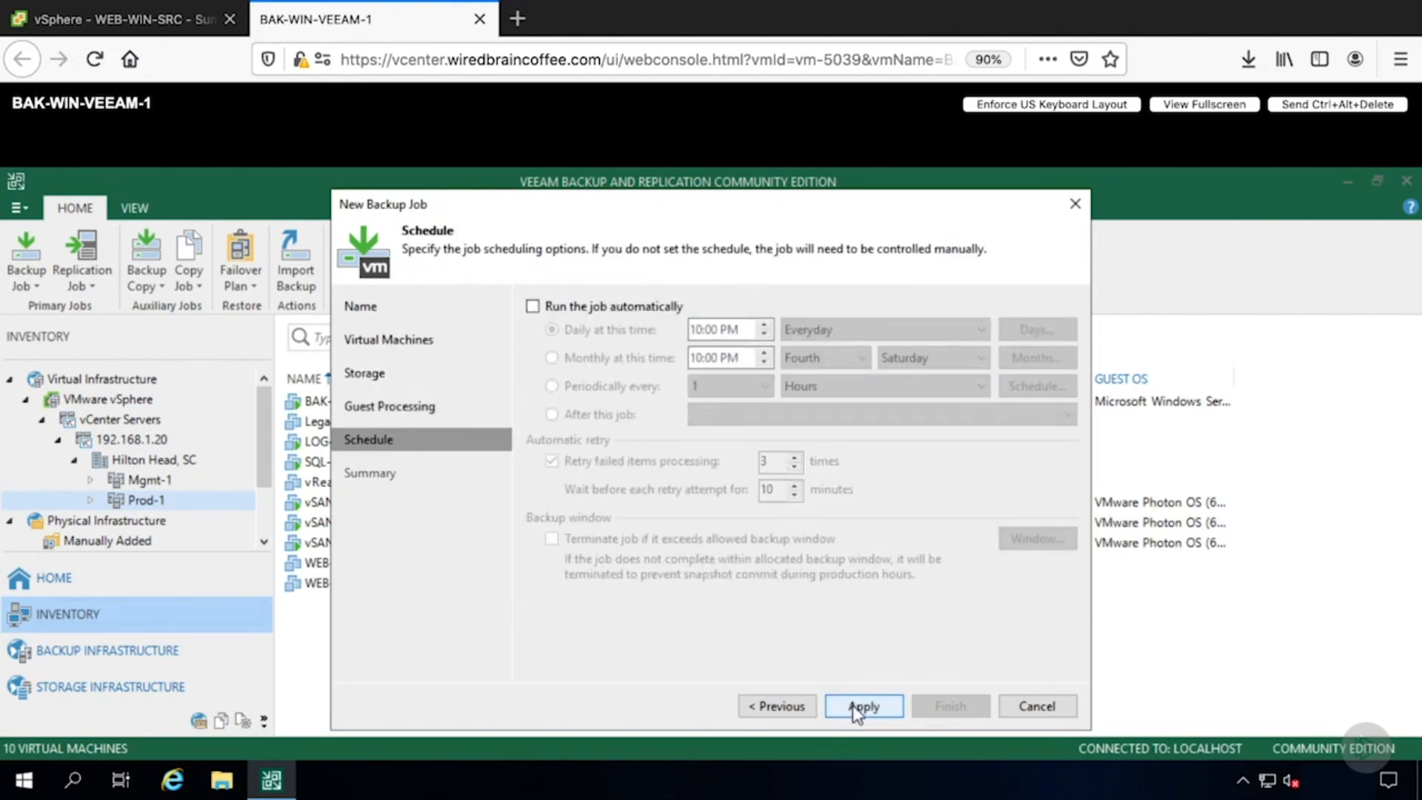
pyautogui.click(533, 306)
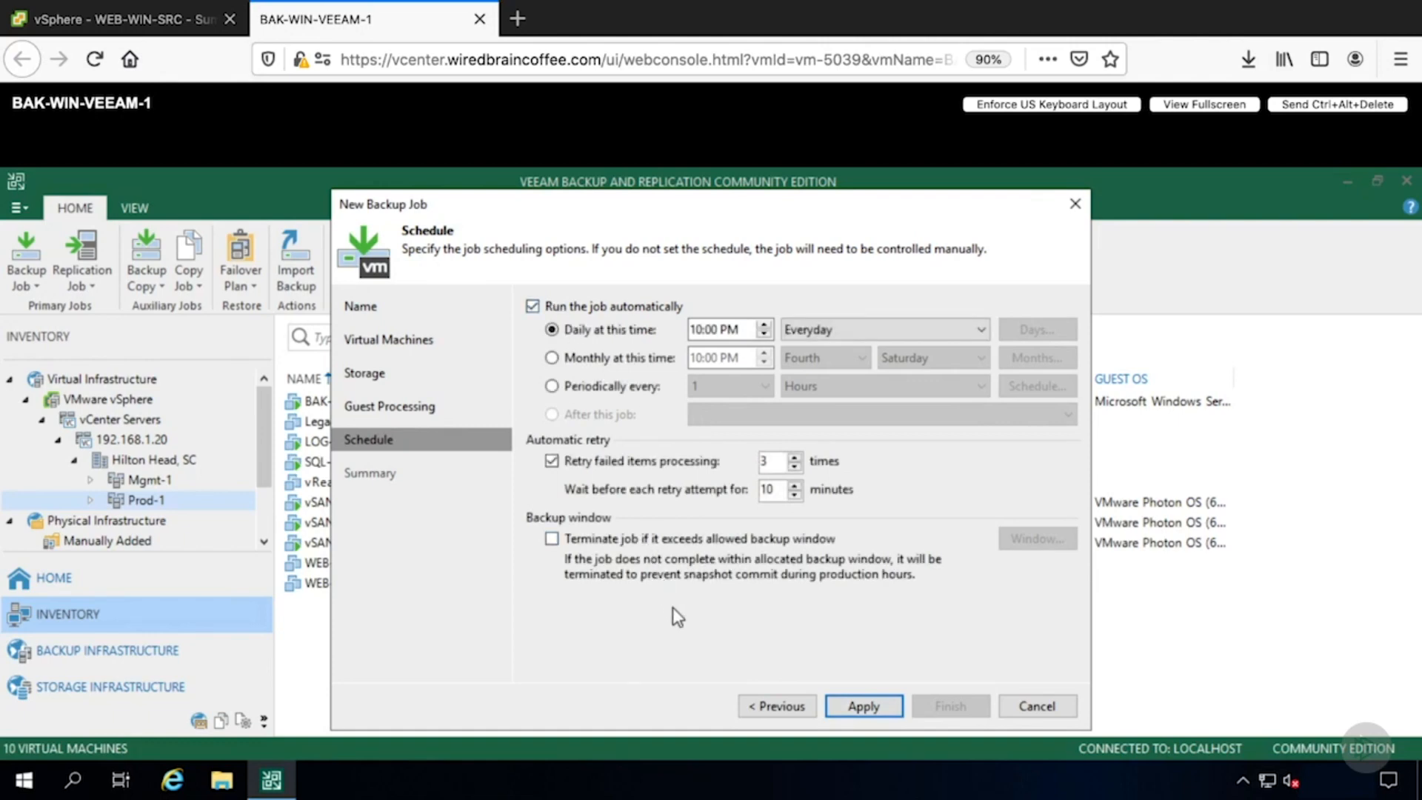
pyautogui.click(874, 707)
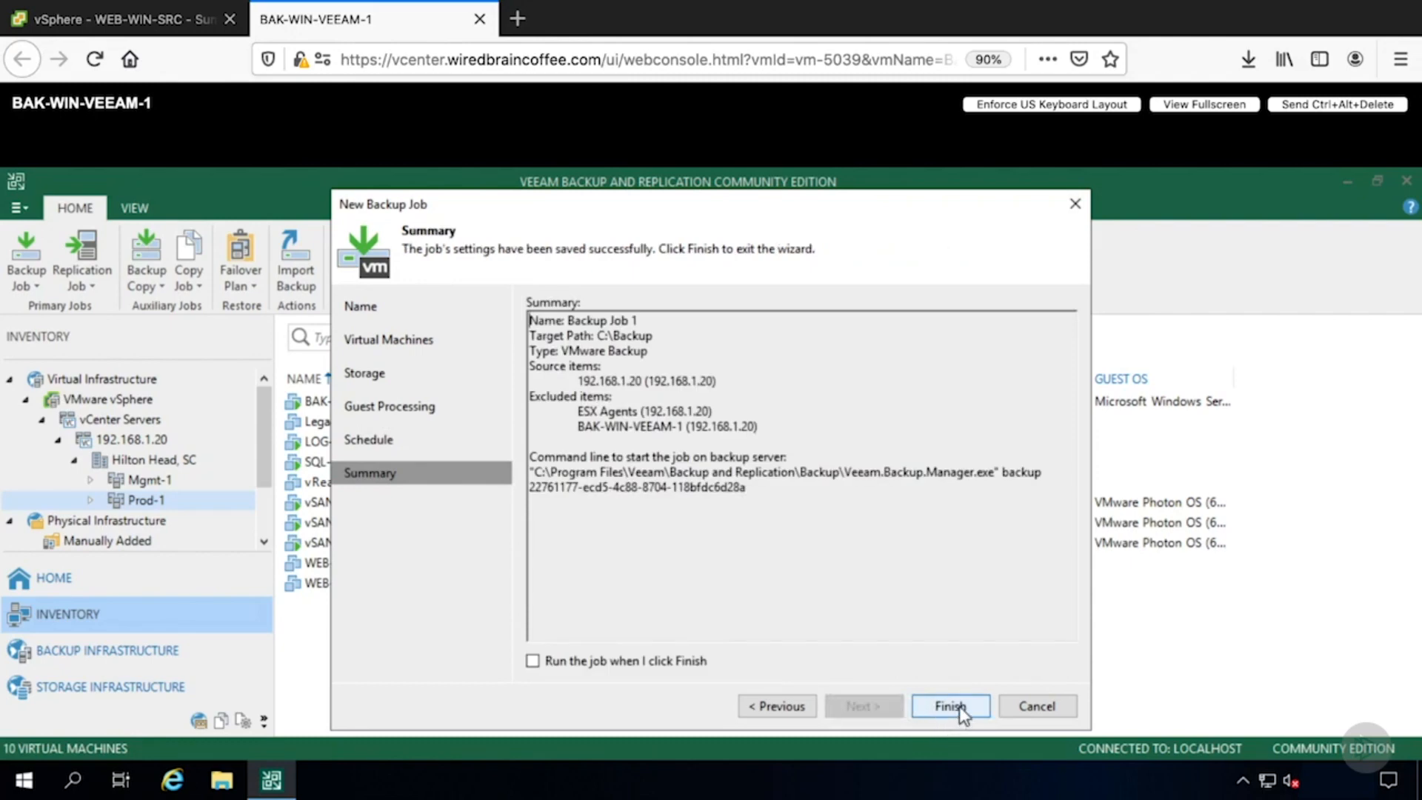
pyautogui.click(959, 706)
pyautogui.click(617, 661)
pyautogui.click(1029, 706)
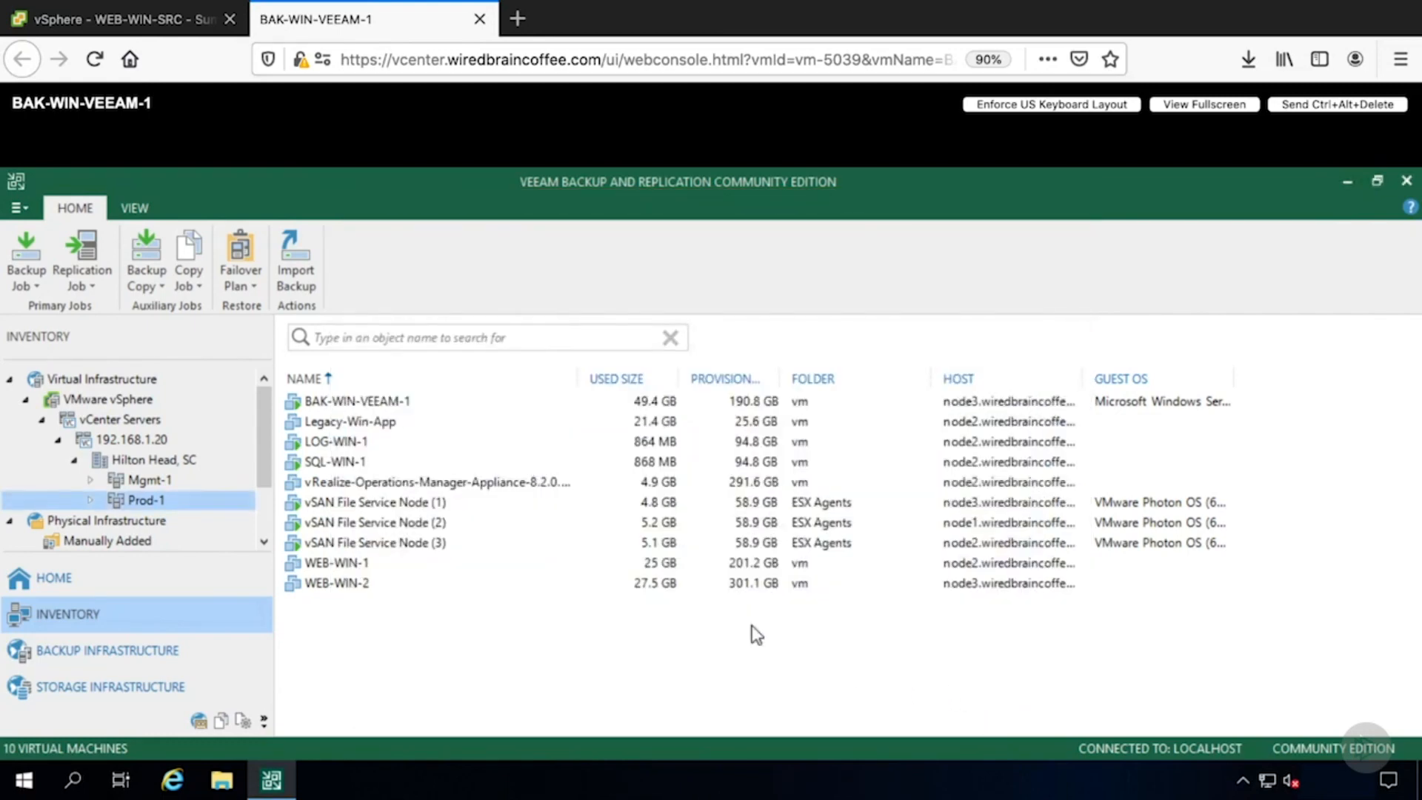
# - Start another virtual machine backup job named Backup Job 2 and add the Legacy-Win-App VM from Prod-1
pyautogui.click(22, 263)
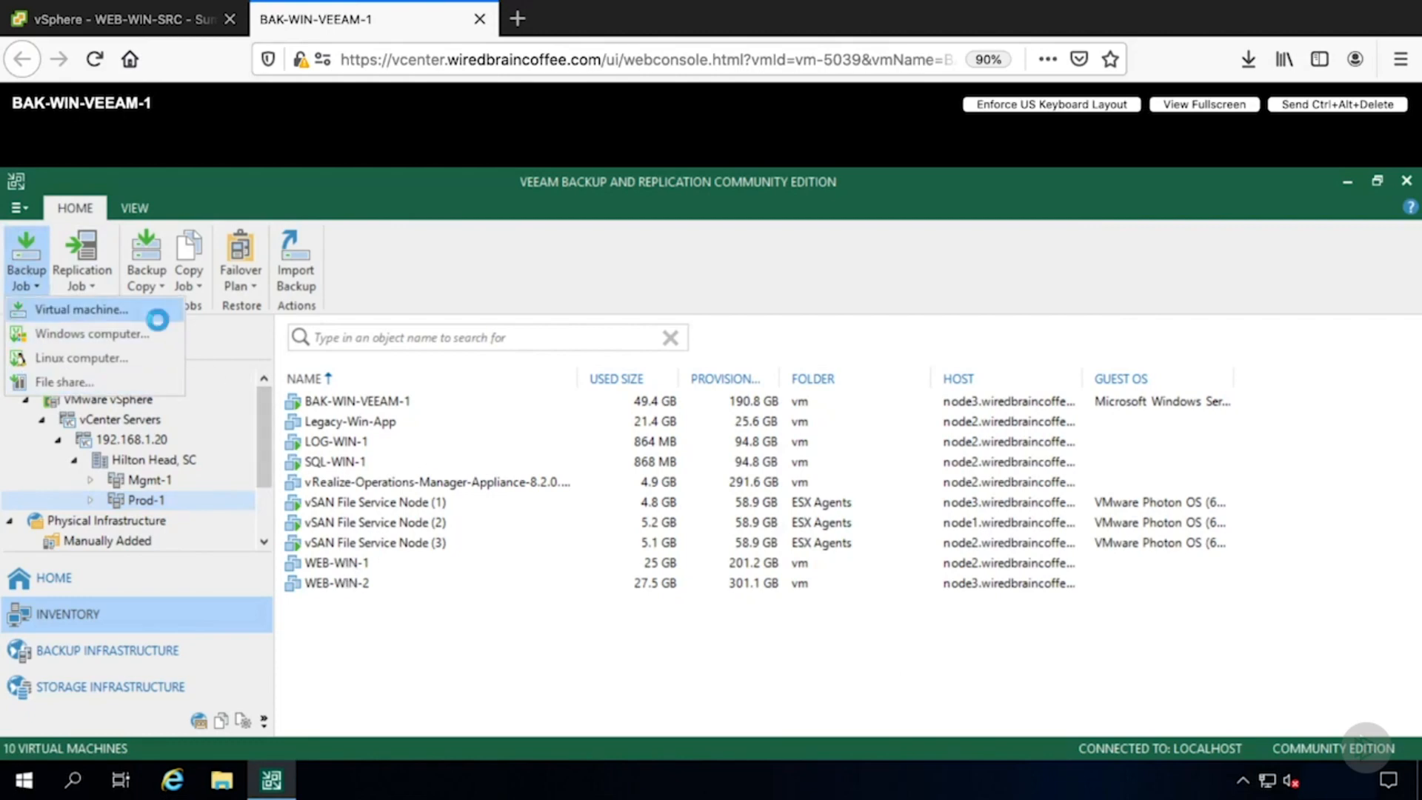
pyautogui.click(81, 308)
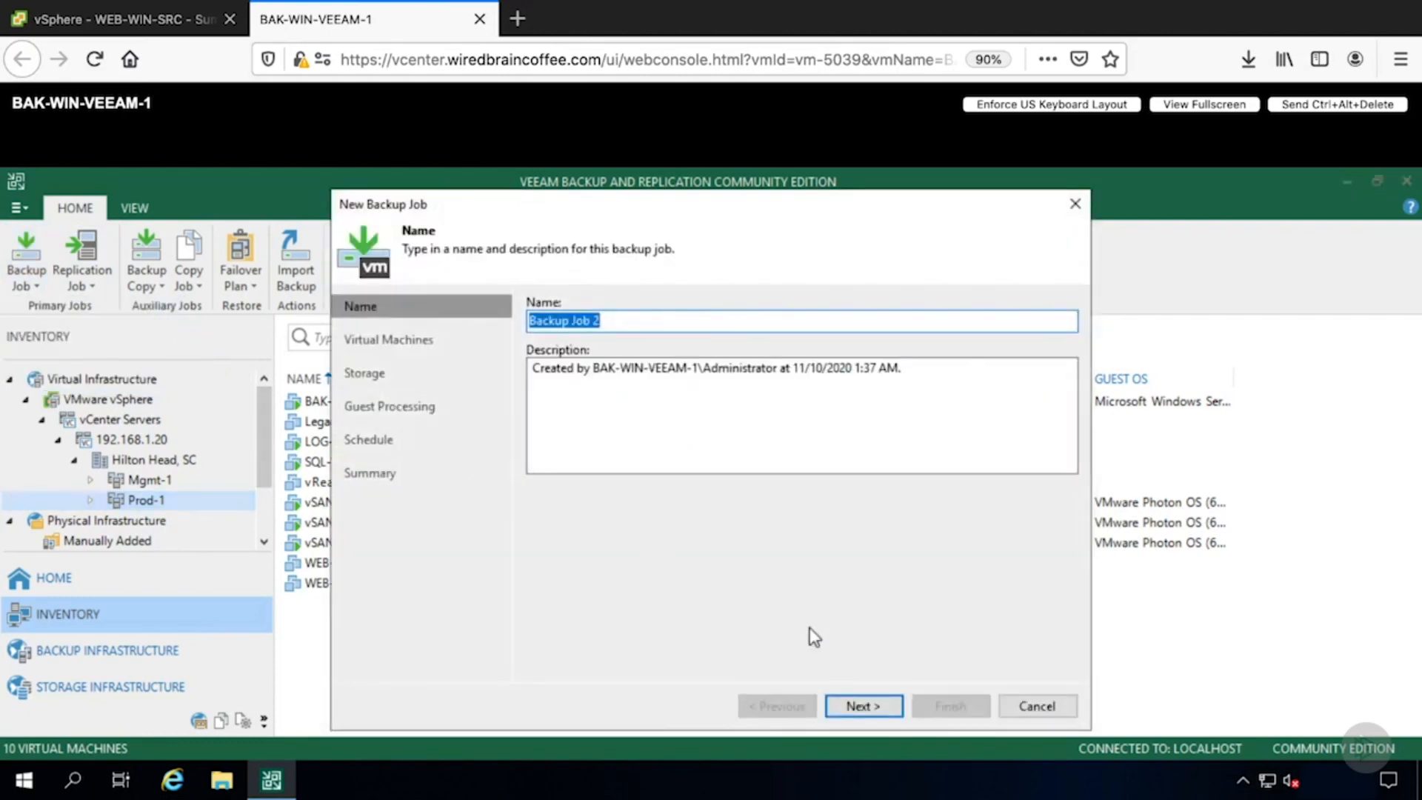
pyautogui.click(864, 706)
pyautogui.click(1030, 327)
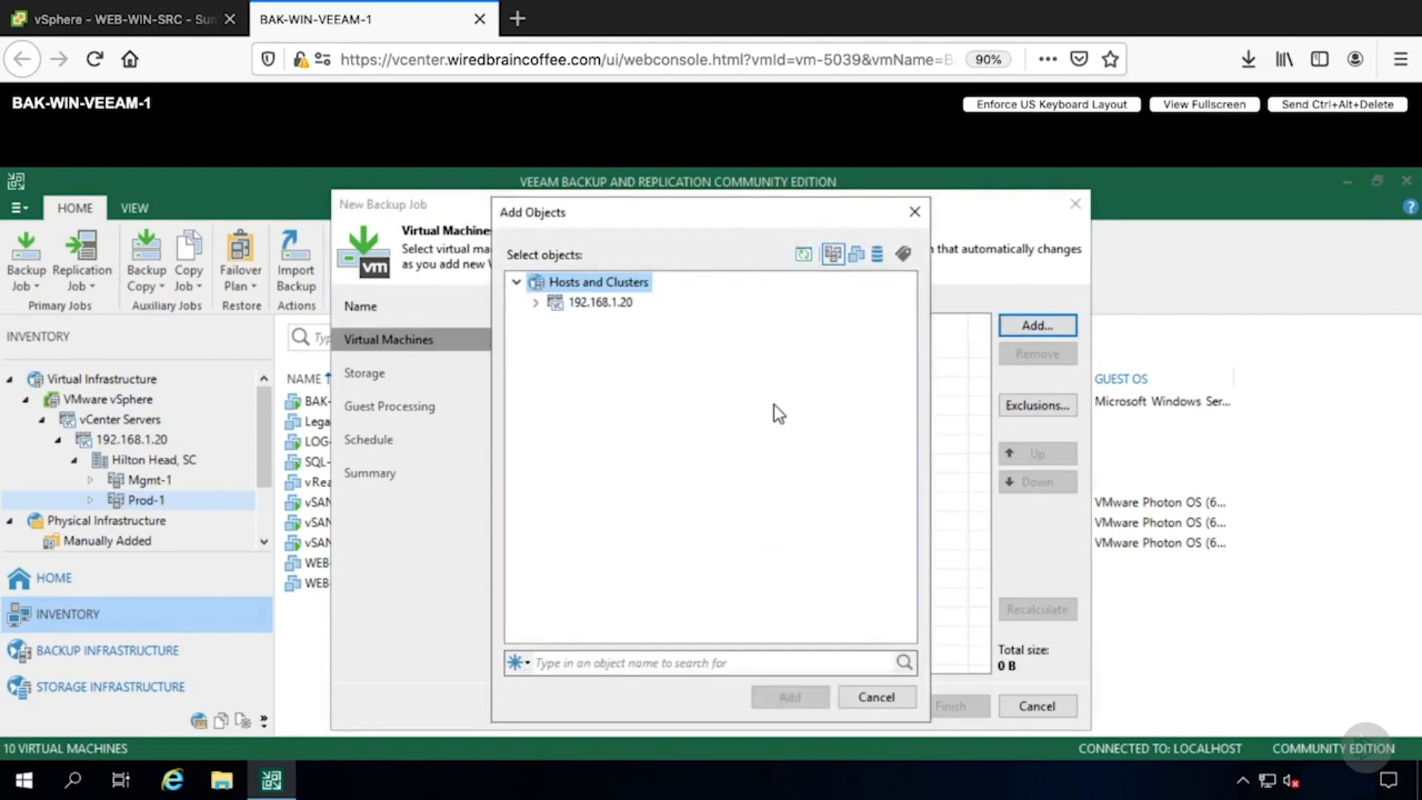
pyautogui.click(535, 302)
pyautogui.click(556, 323)
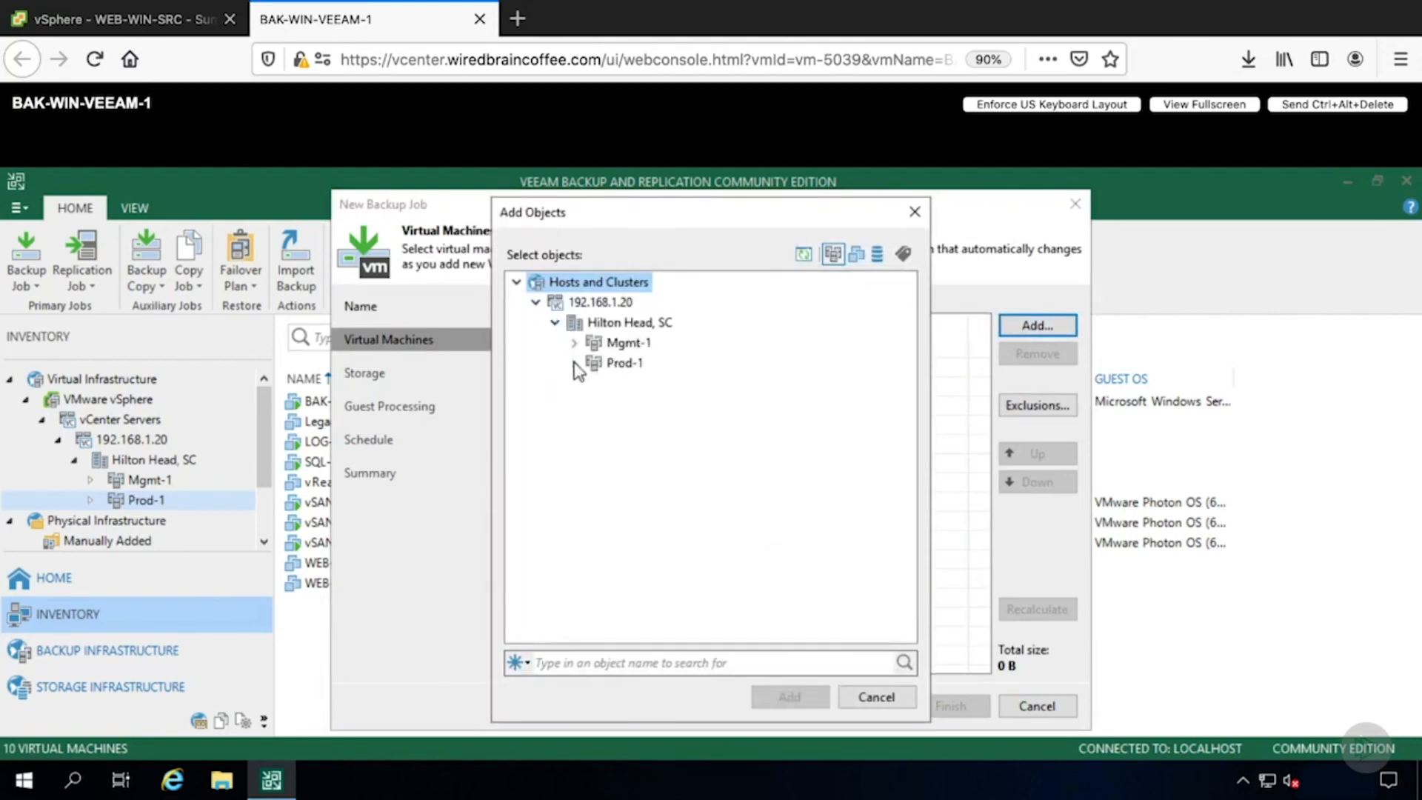
pyautogui.click(574, 363)
pyautogui.click(643, 507)
pyautogui.click(787, 699)
# - Finish Backup Job 2 with default storage, guest processing and schedule settings, enabling it to run immediately
pyautogui.click(859, 706)
pyautogui.click(861, 706)
pyautogui.click(864, 706)
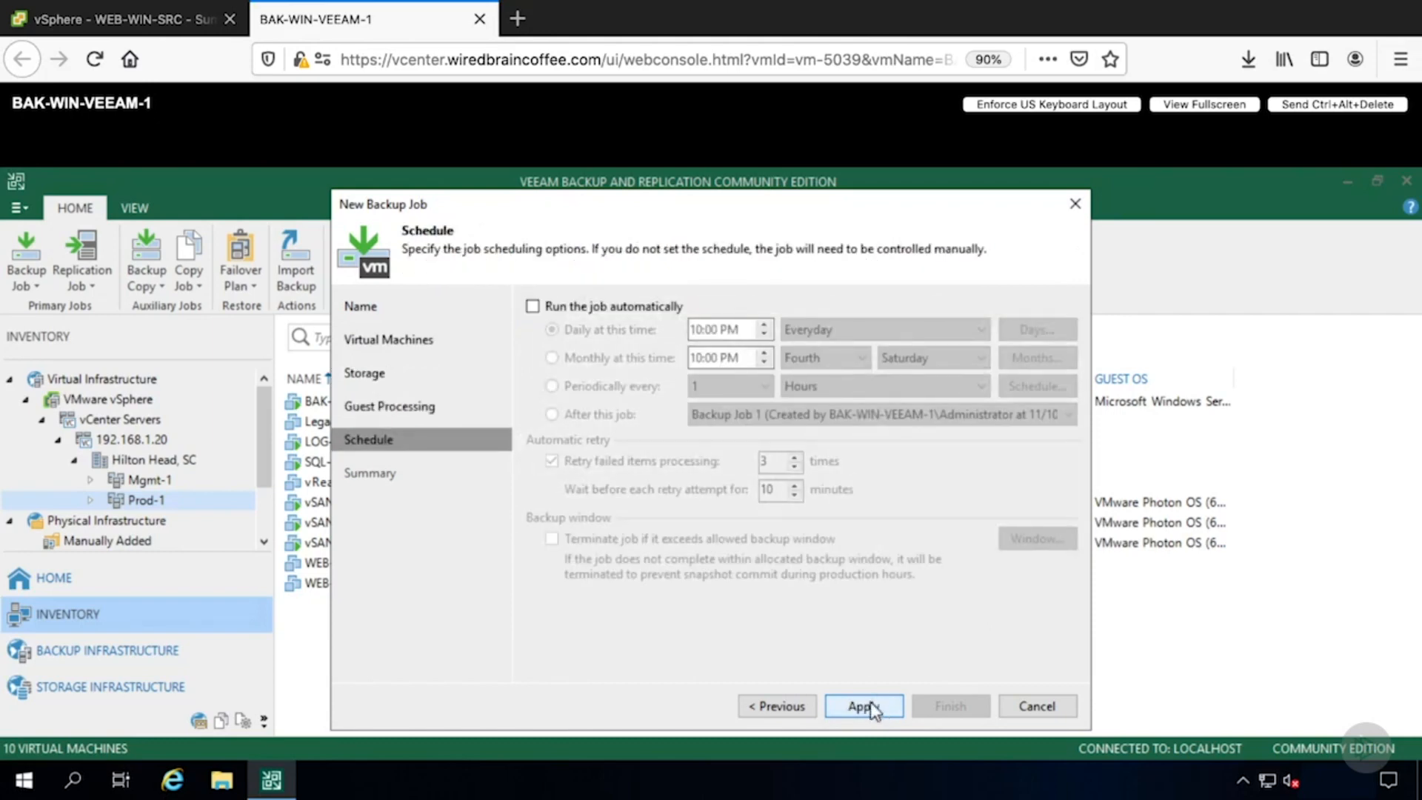
pyautogui.click(859, 706)
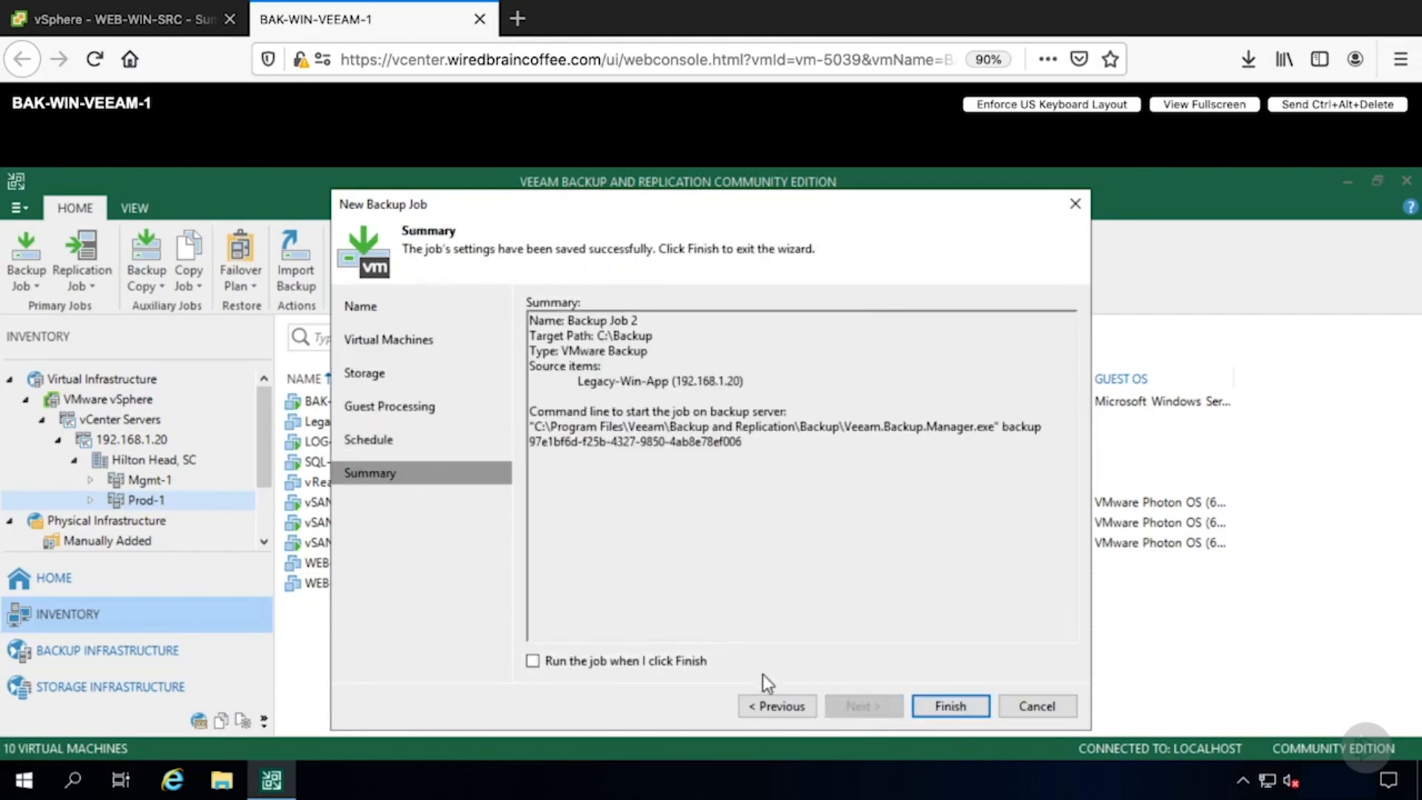
pyautogui.click(683, 660)
pyautogui.click(932, 706)
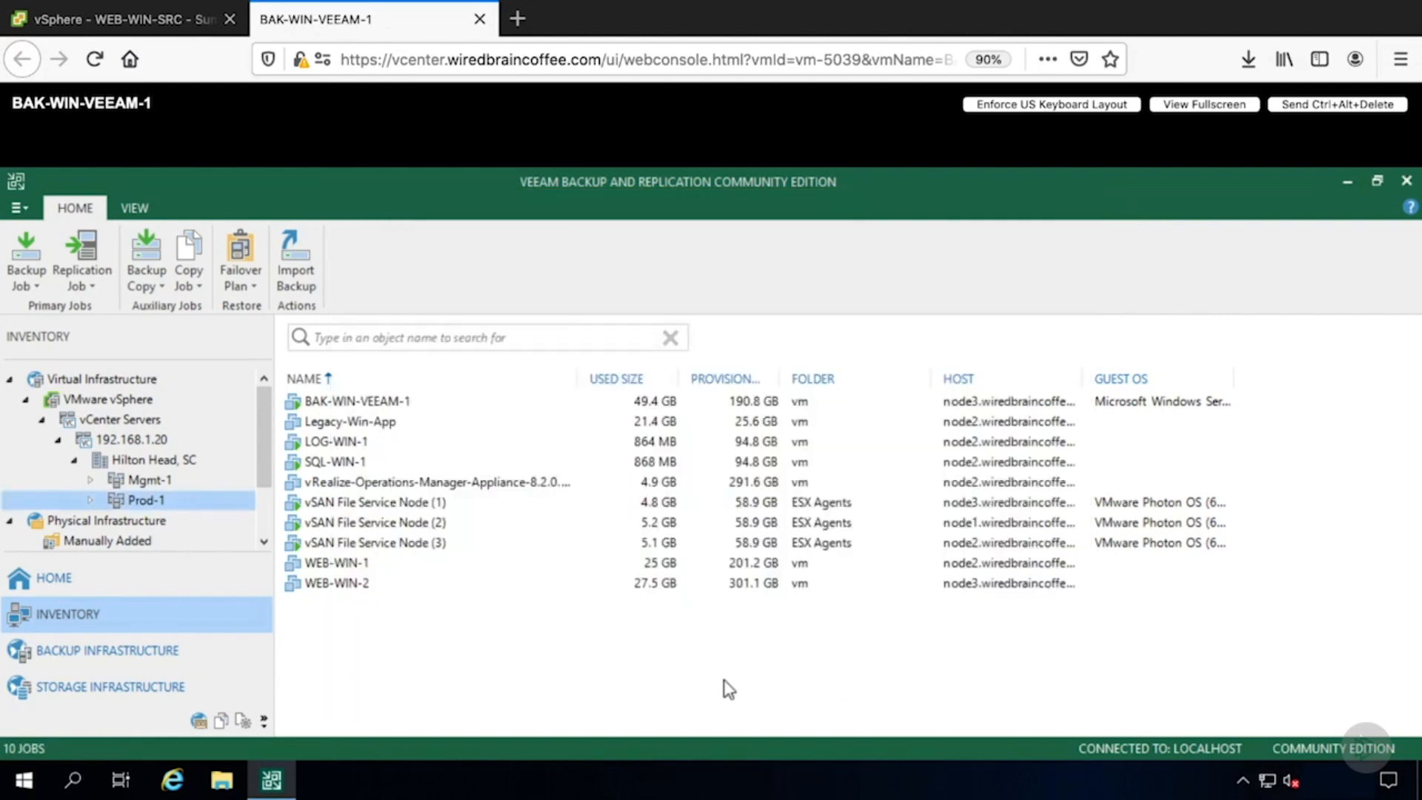
# - Monitor Backup Job 2's progress and open its successful session details from the last 24 hours
pyautogui.click(113, 579)
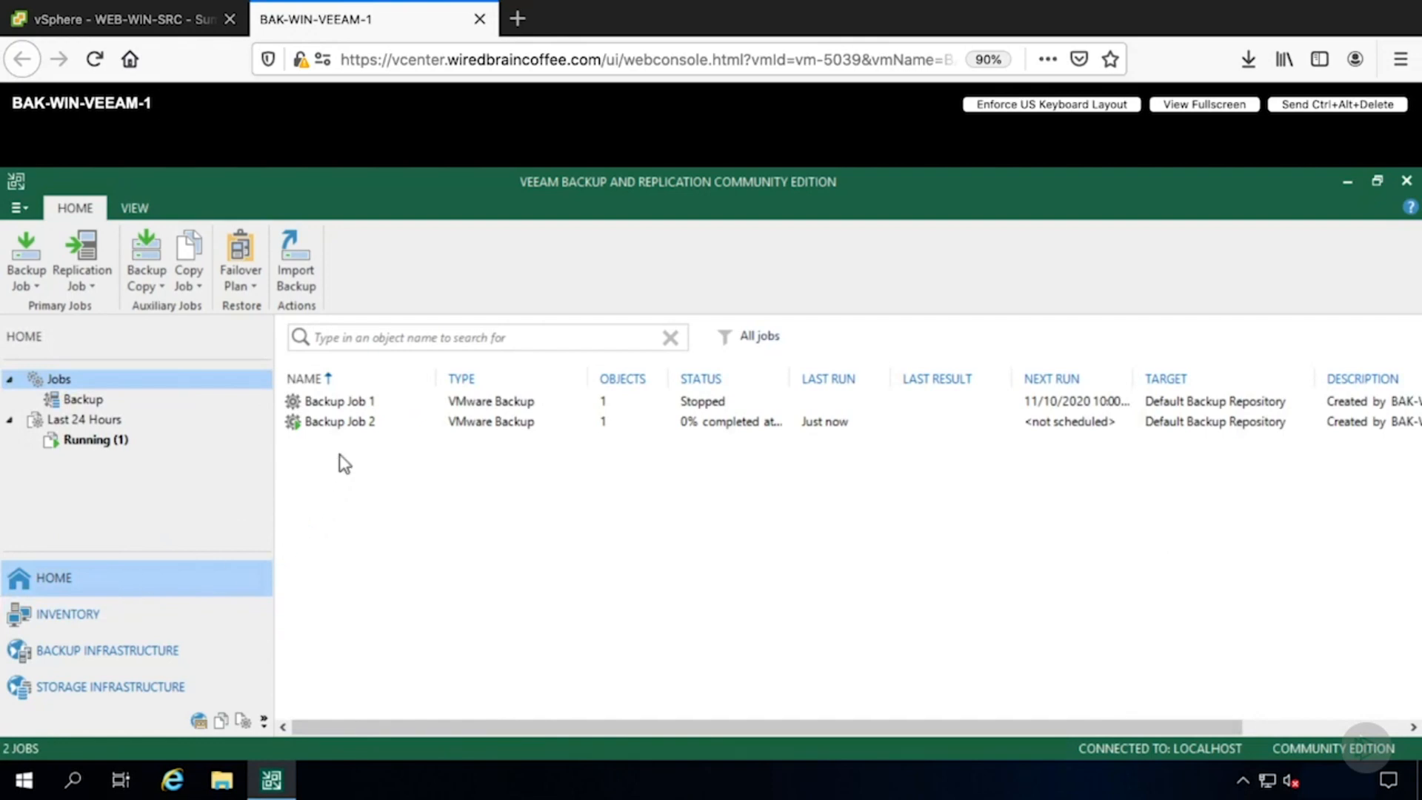
pyautogui.click(347, 427)
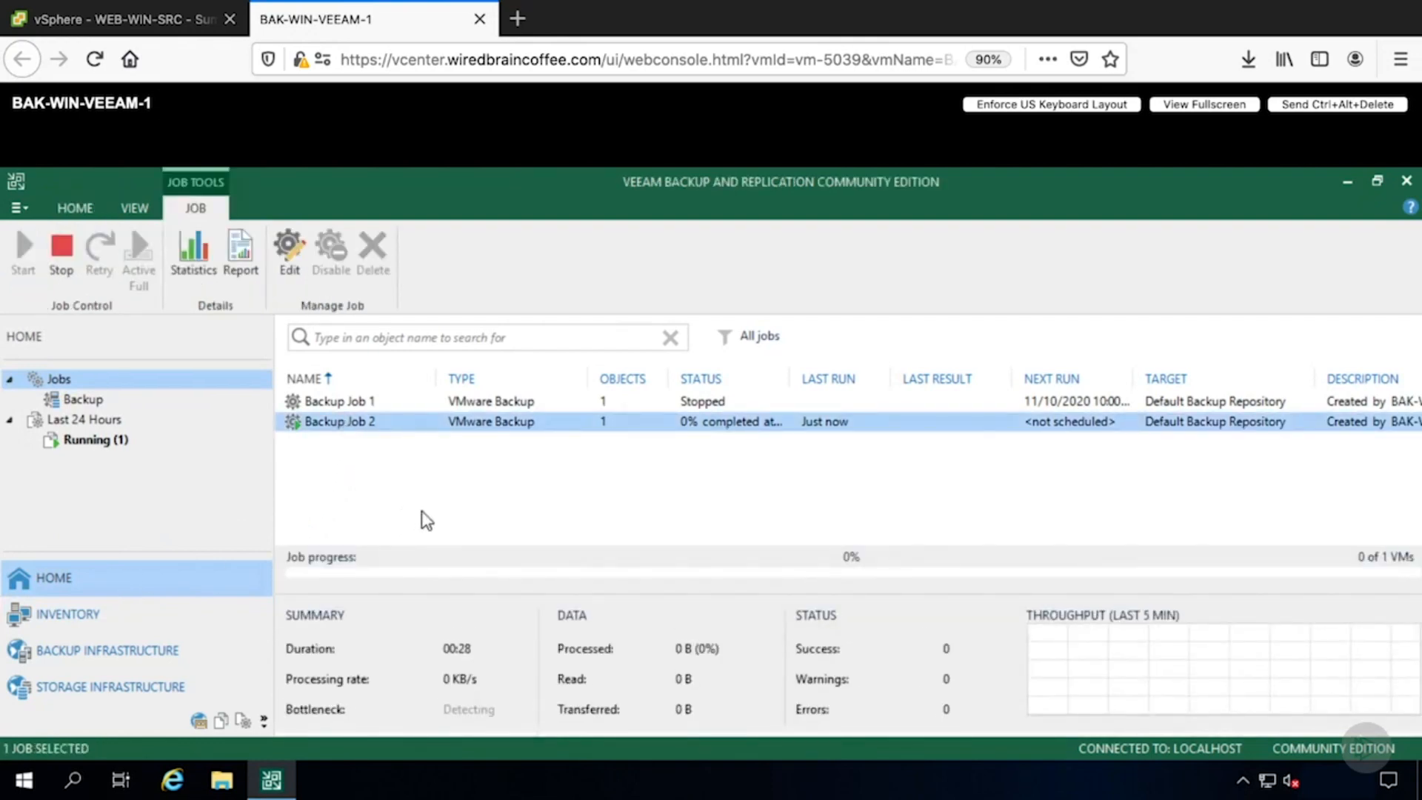
pyautogui.moveTo(792, 378); pyautogui.dragTo(861, 379)
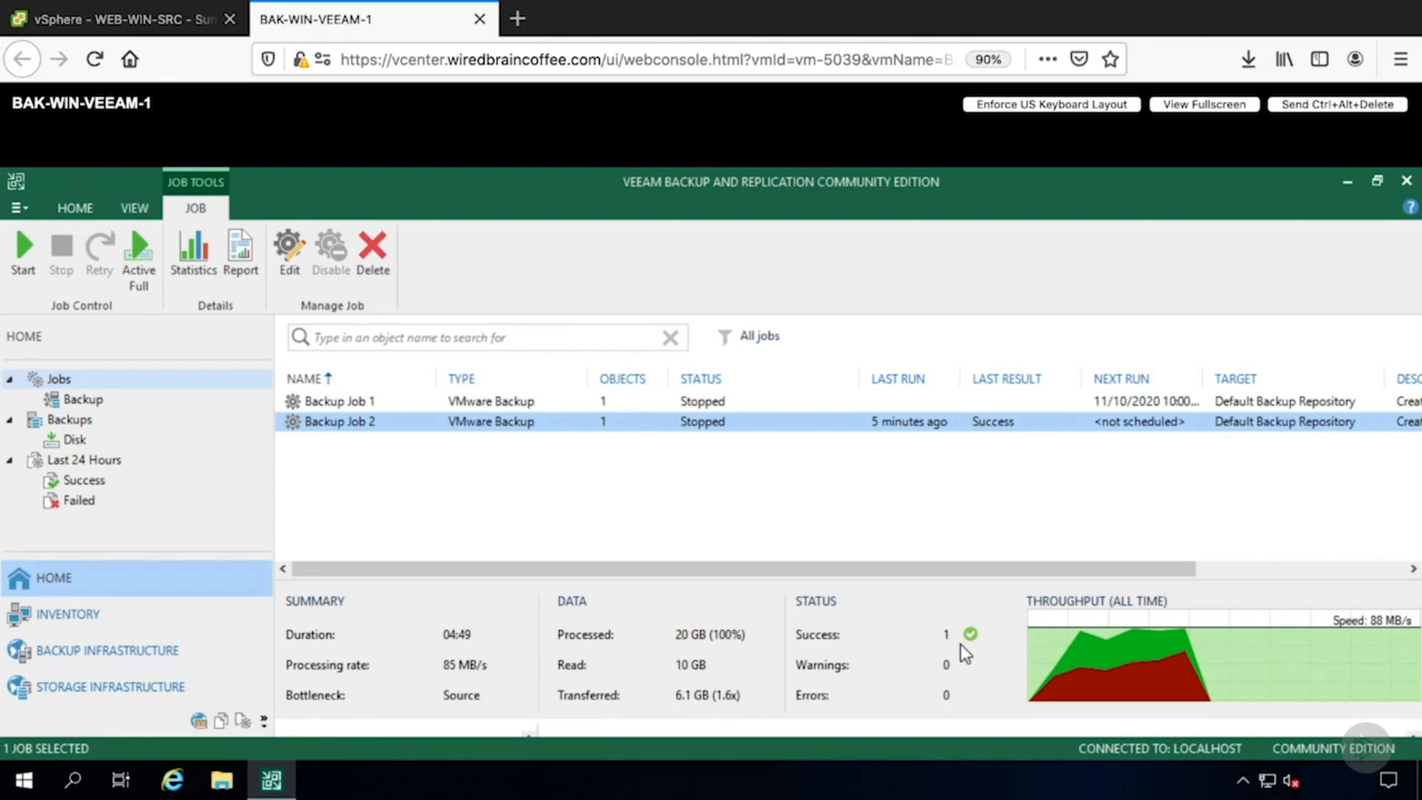
pyautogui.click(72, 479)
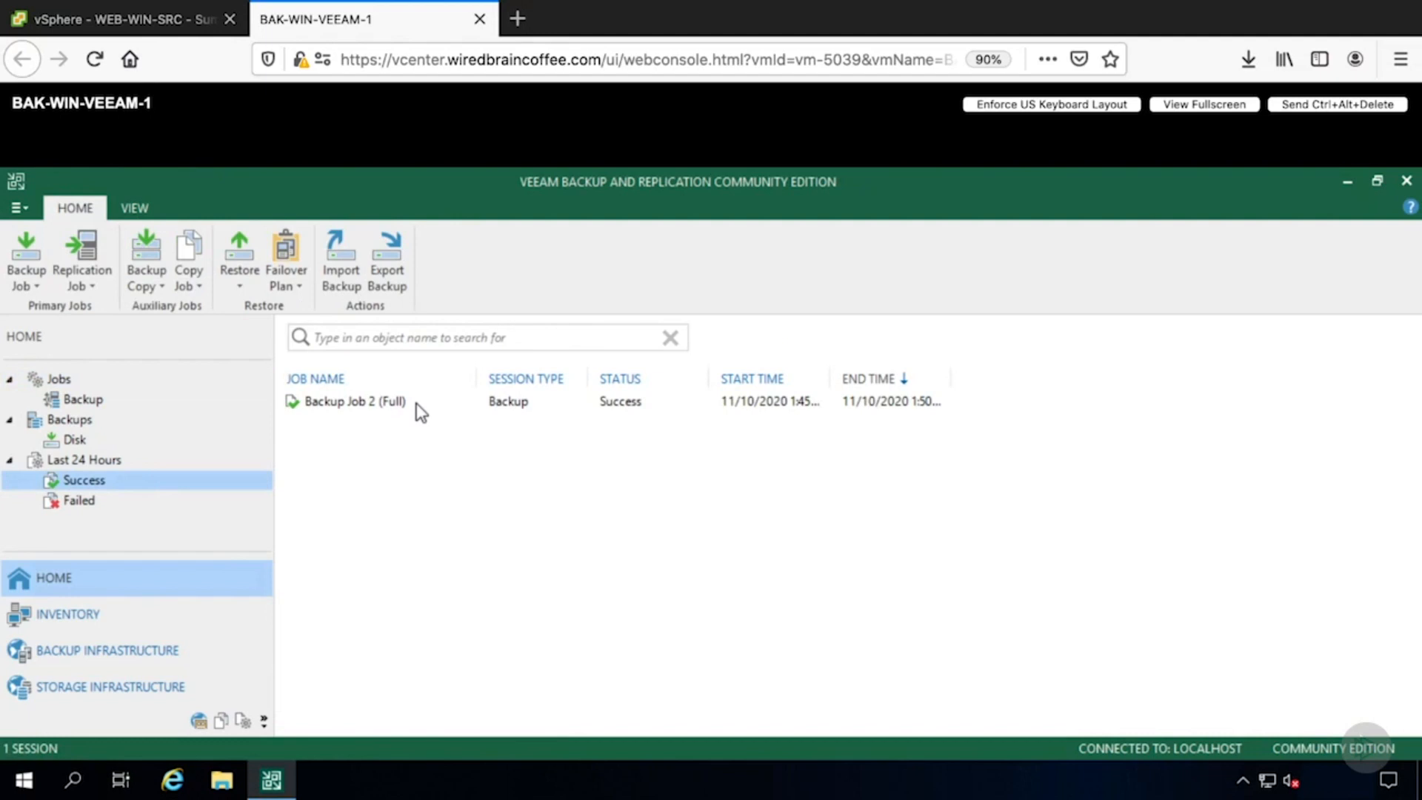
pyautogui.click(421, 412)
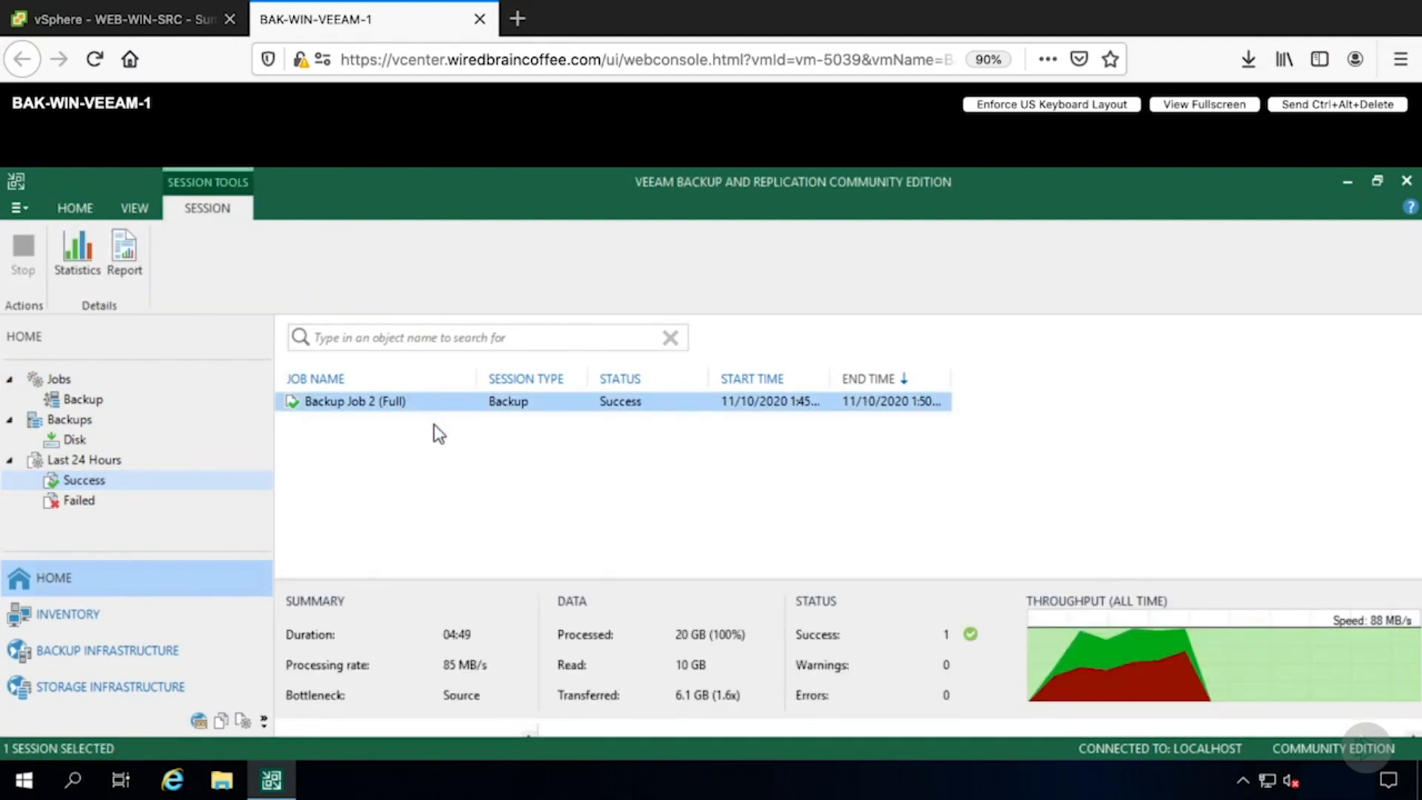
pyautogui.doubleClick(415, 403)
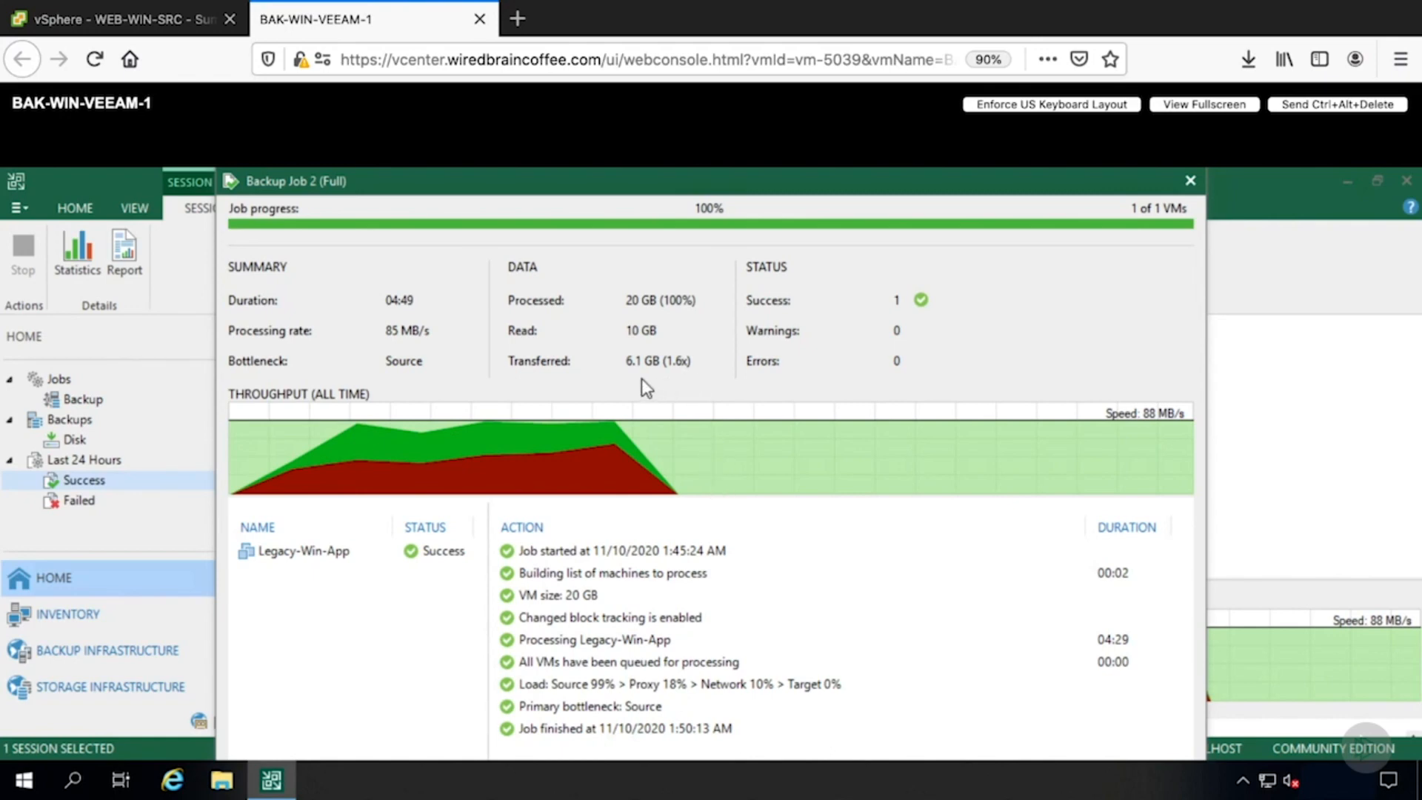
pyautogui.click(1190, 180)
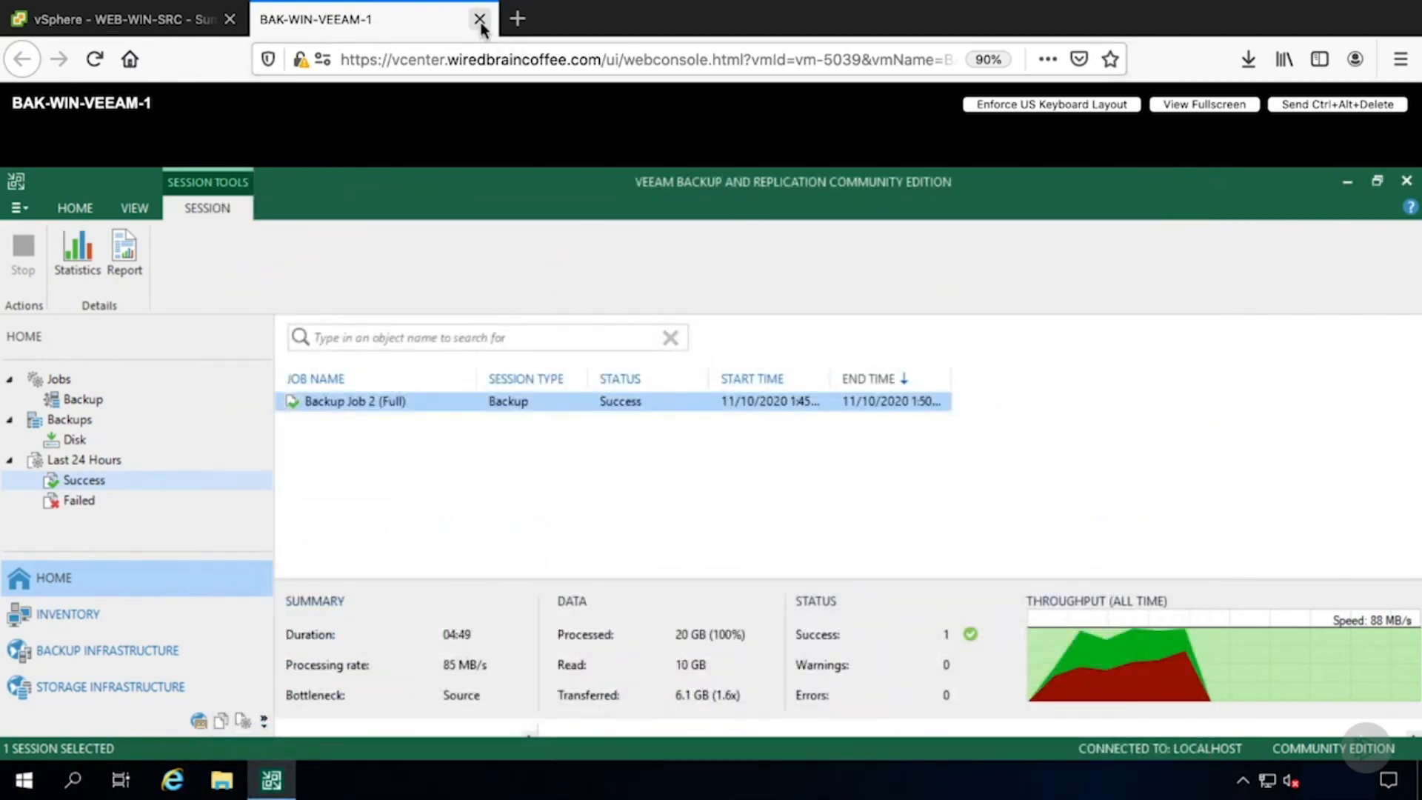
# - Switch to the vSphere Client tab and delete the Legacy-Win-App virtual machine from disk
pyautogui.click(194, 21)
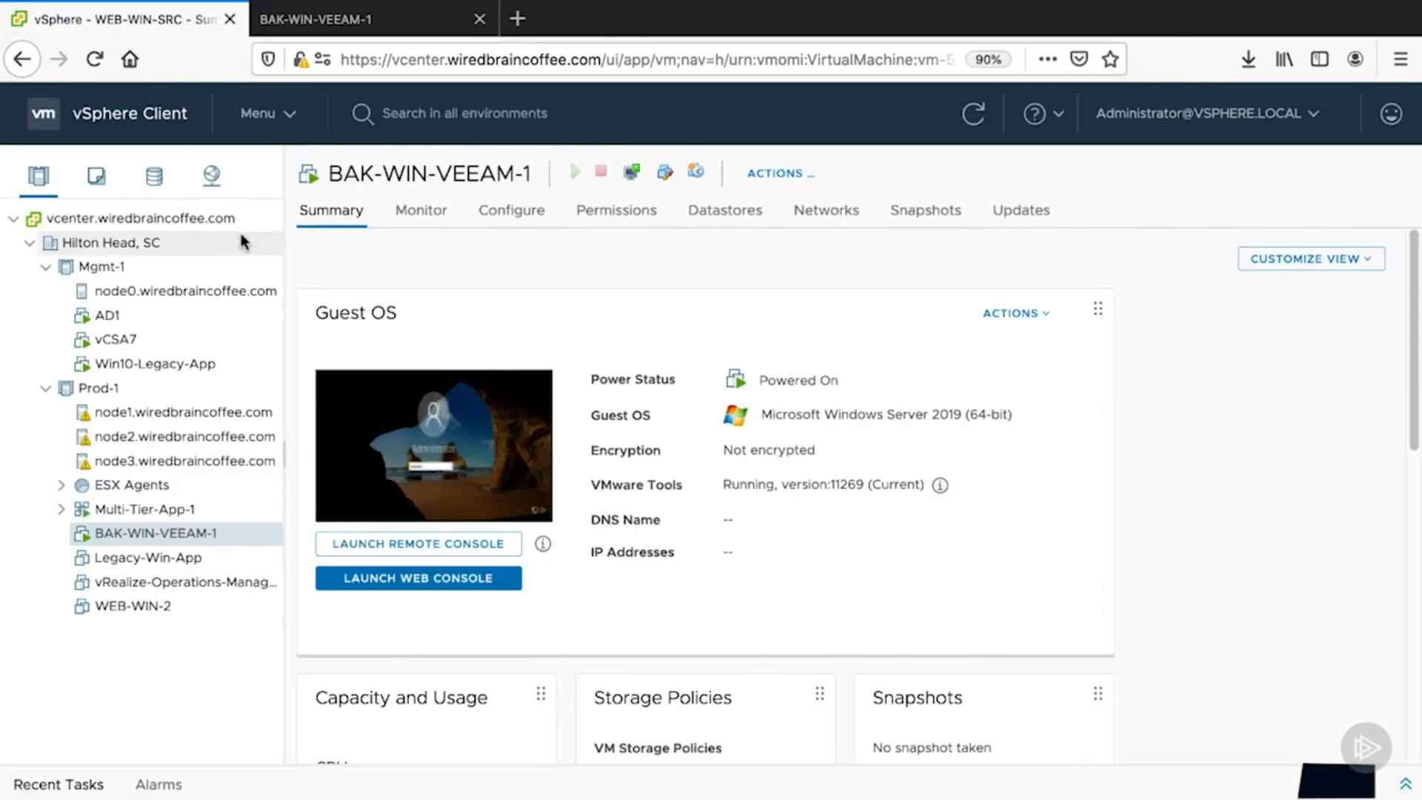
pyautogui.rightClick(185, 561)
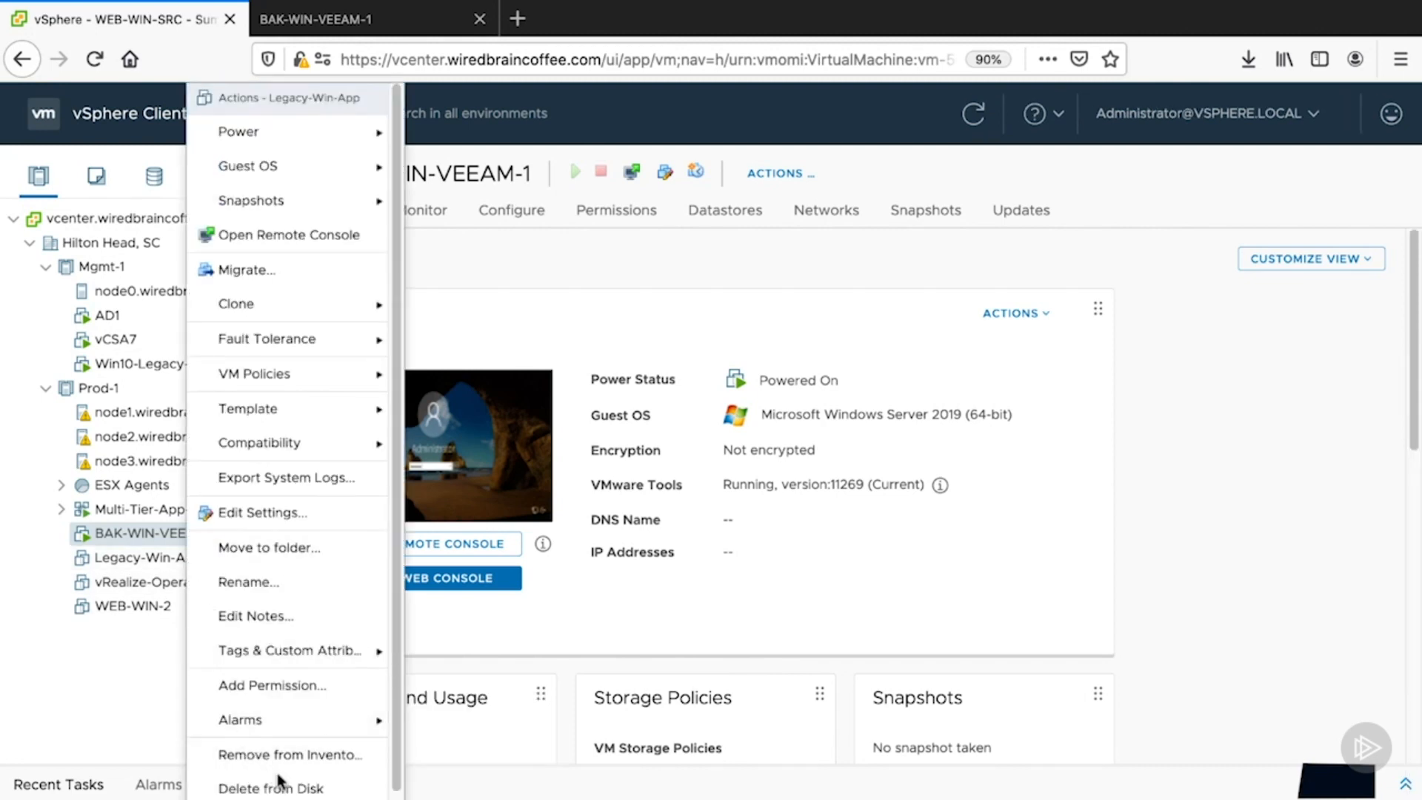
pyautogui.click(295, 789)
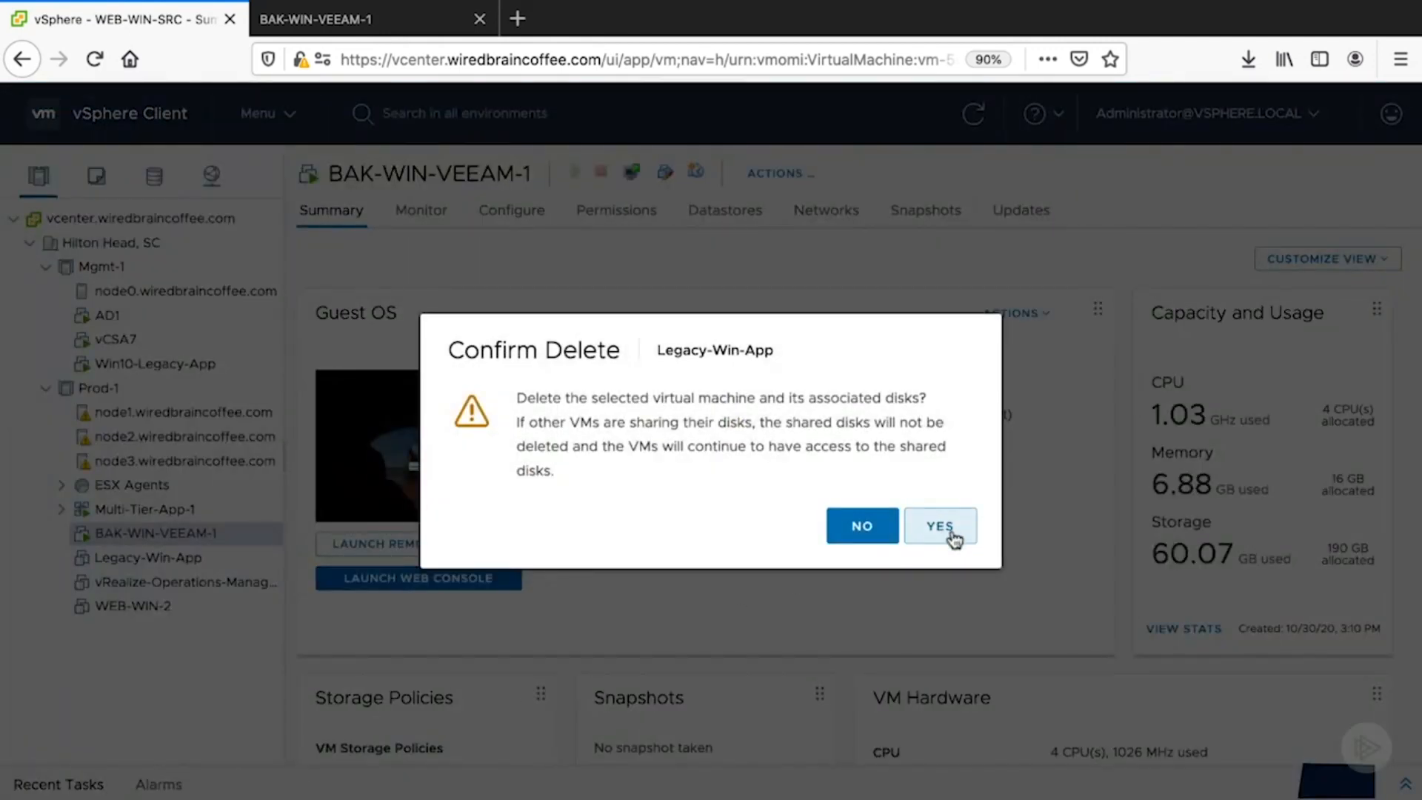
pyautogui.click(955, 537)
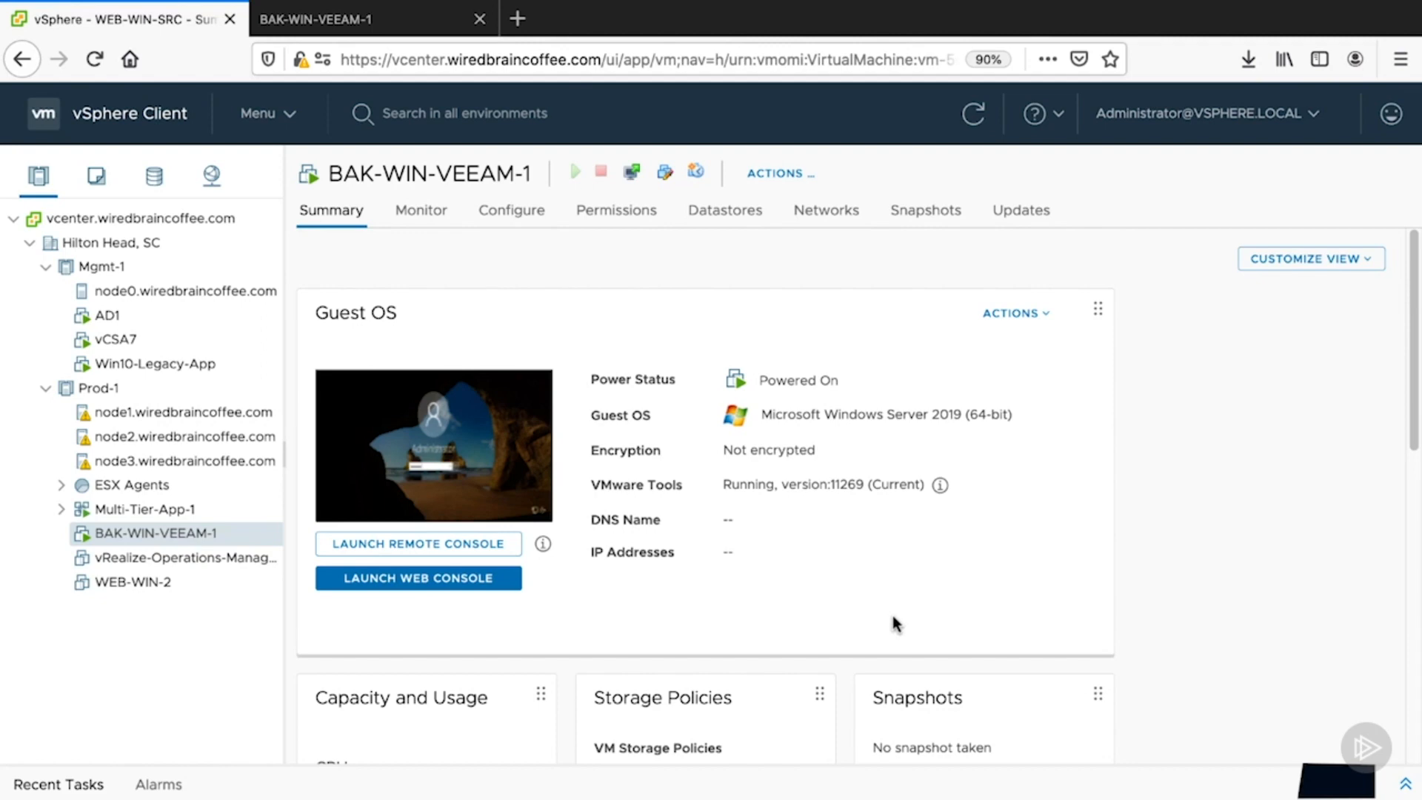
# - Return to the Veeam console and start an entire VM restore from backup
pyautogui.click(421, 26)
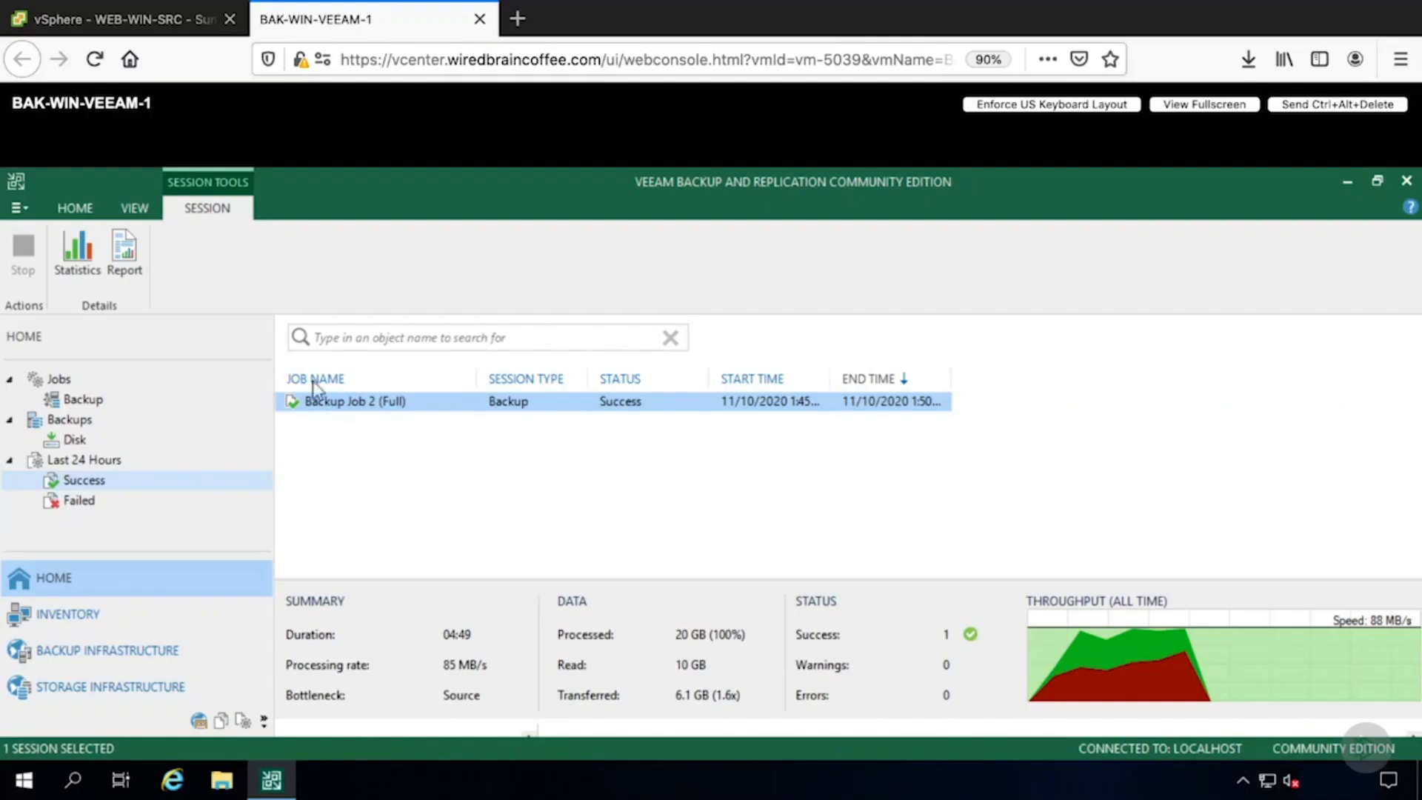
pyautogui.click(87, 212)
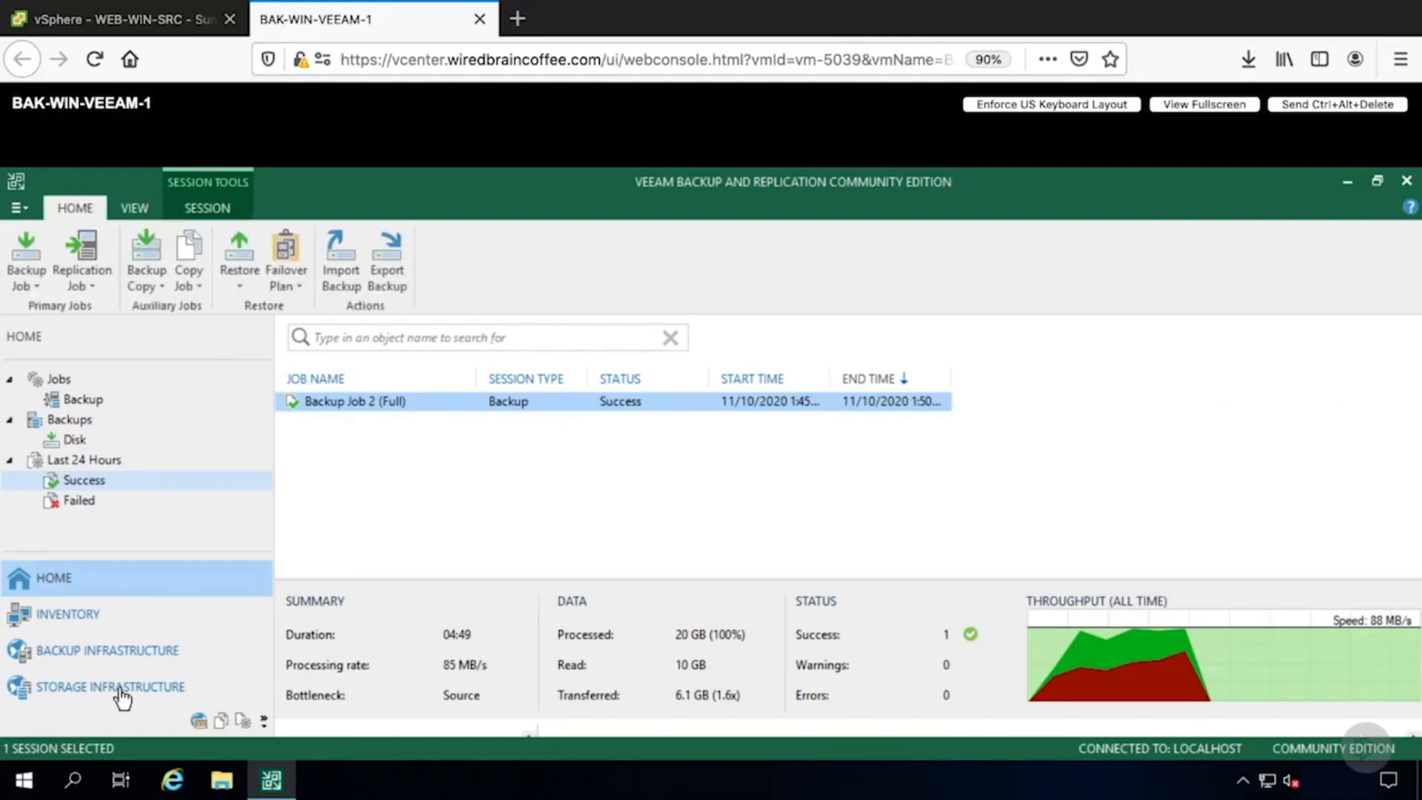
pyautogui.click(88, 625)
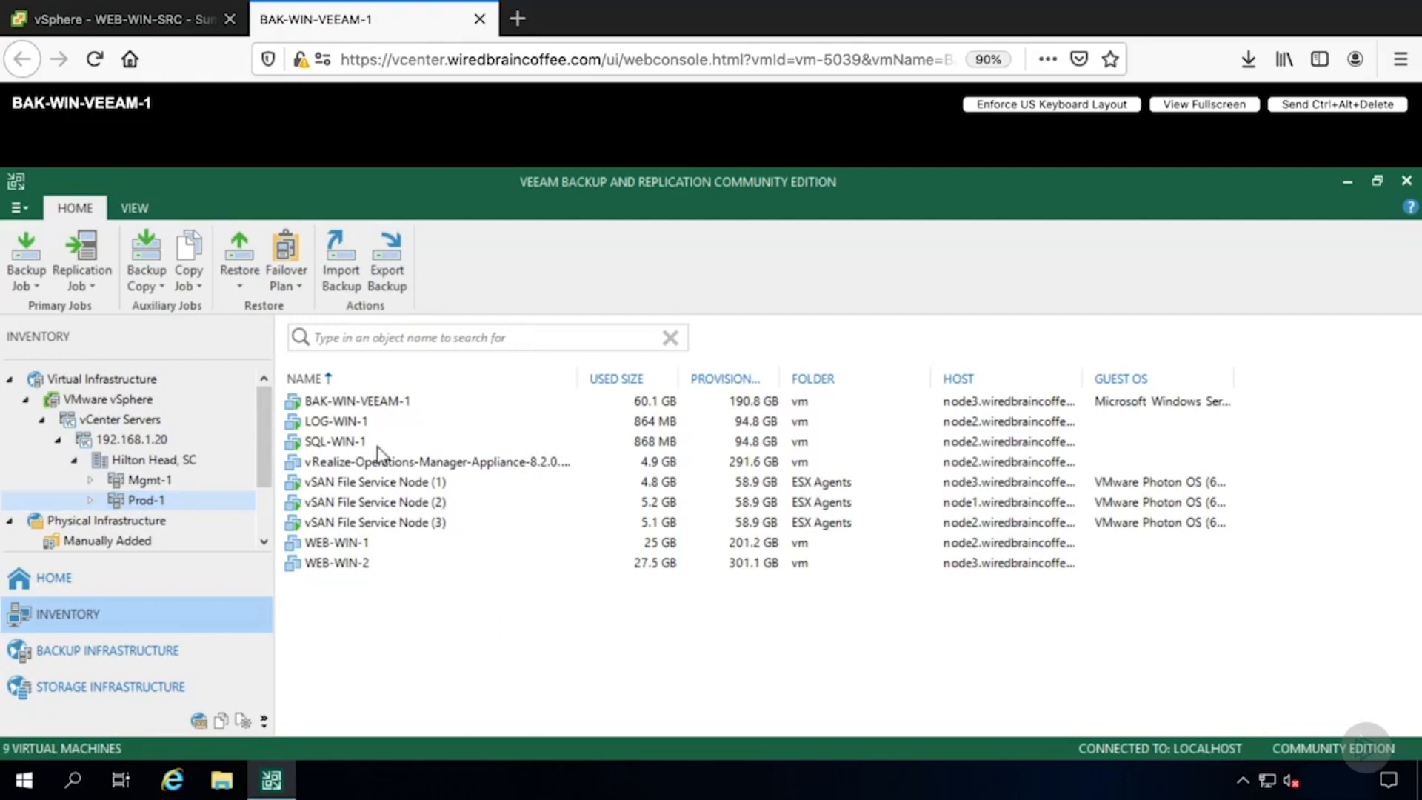
pyautogui.click(237, 278)
pyautogui.click(307, 310)
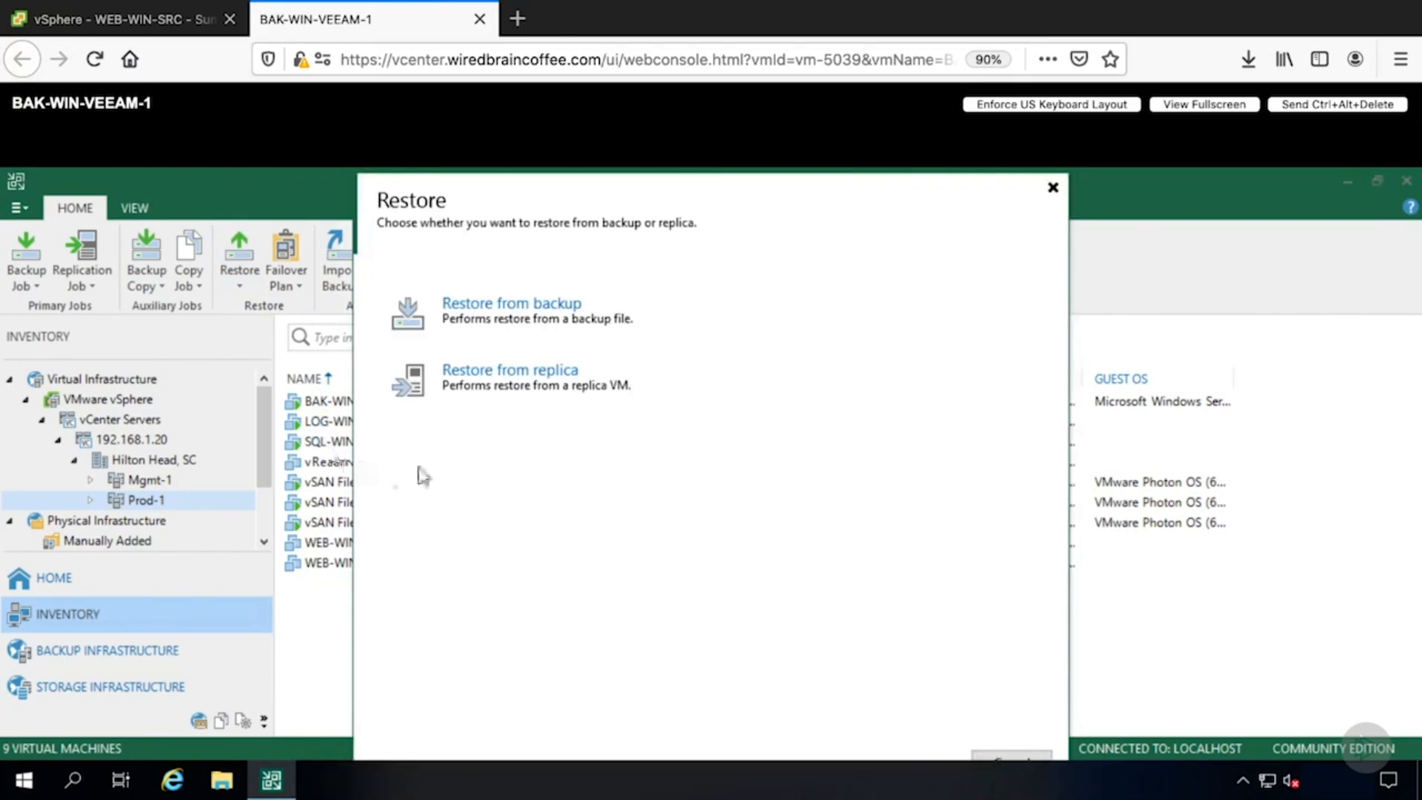
pyautogui.click(548, 330)
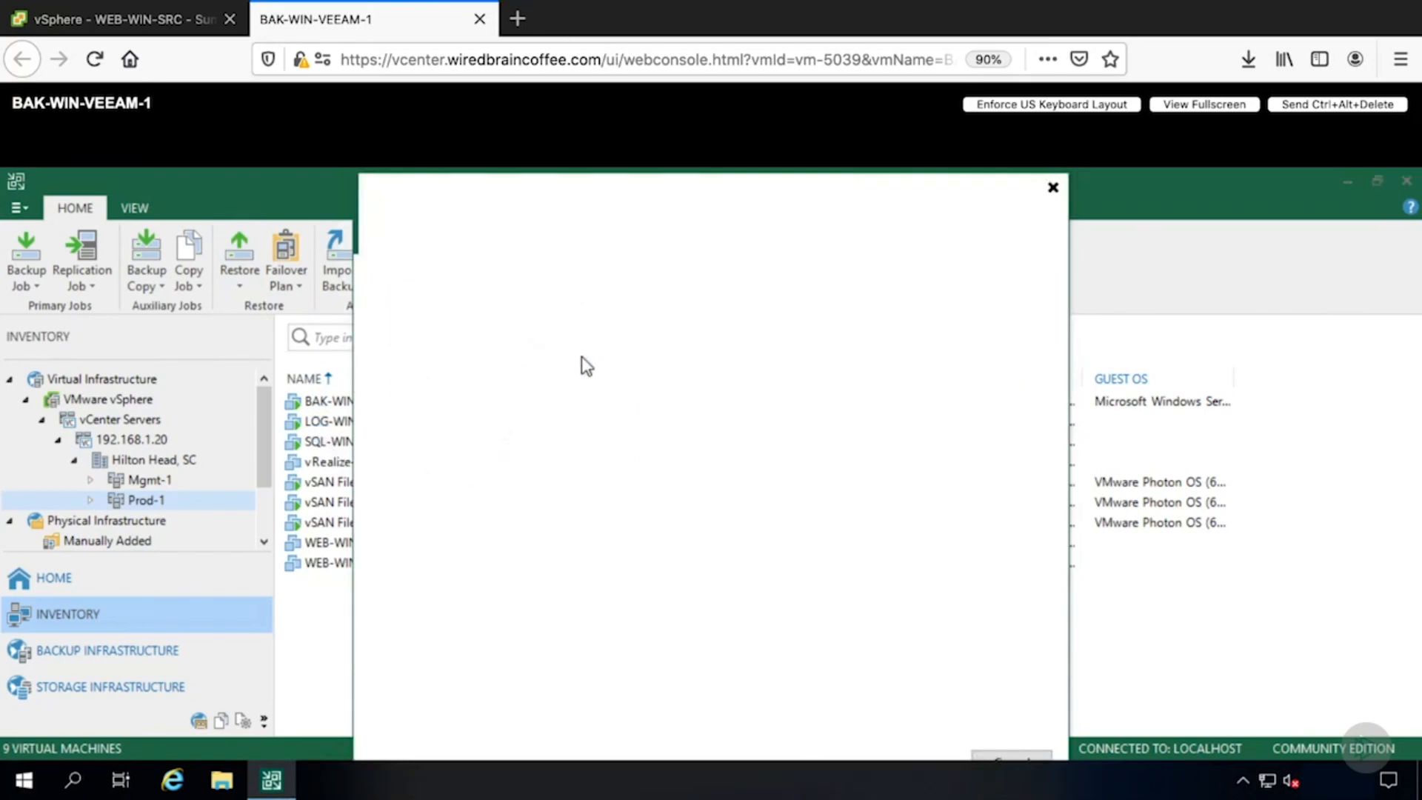
pyautogui.click(552, 309)
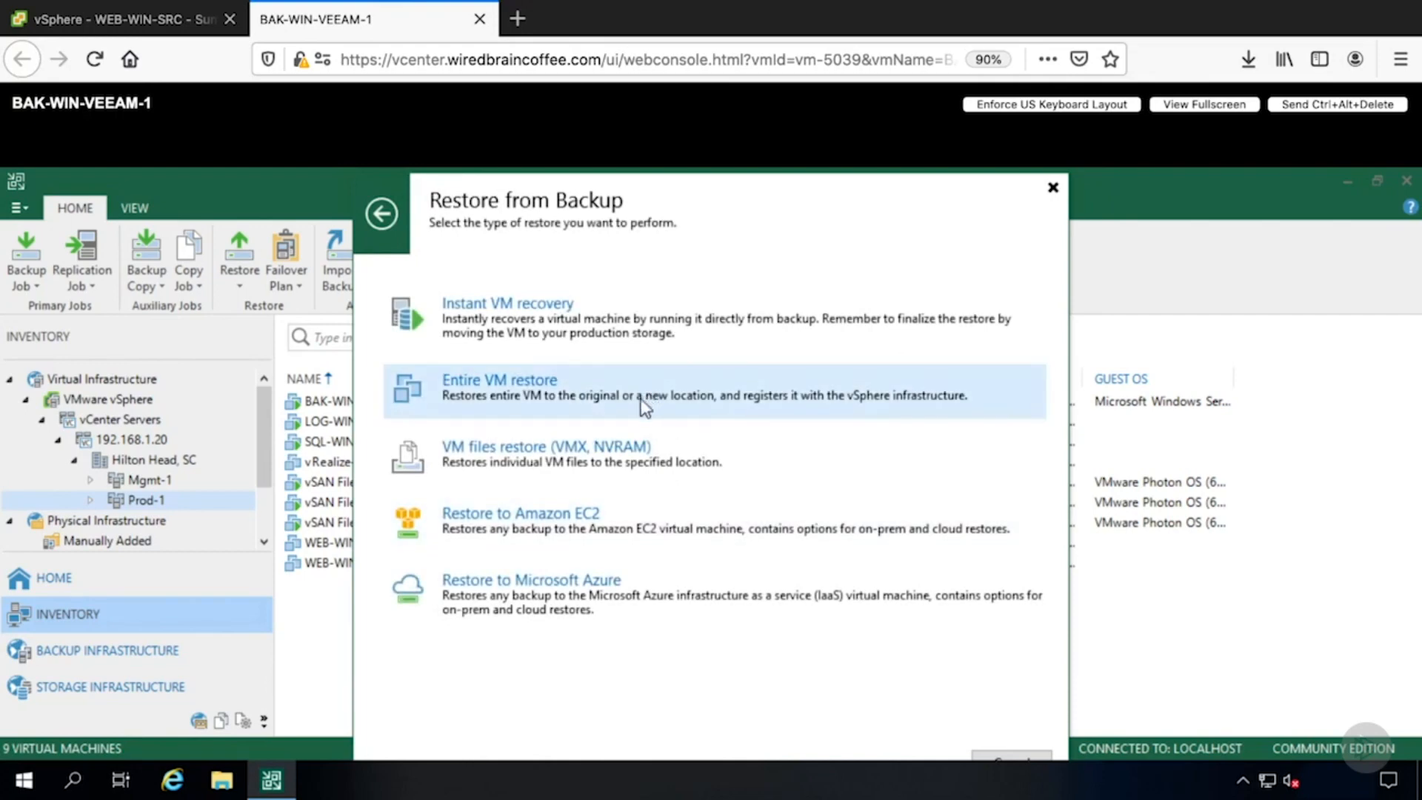
pyautogui.click(574, 394)
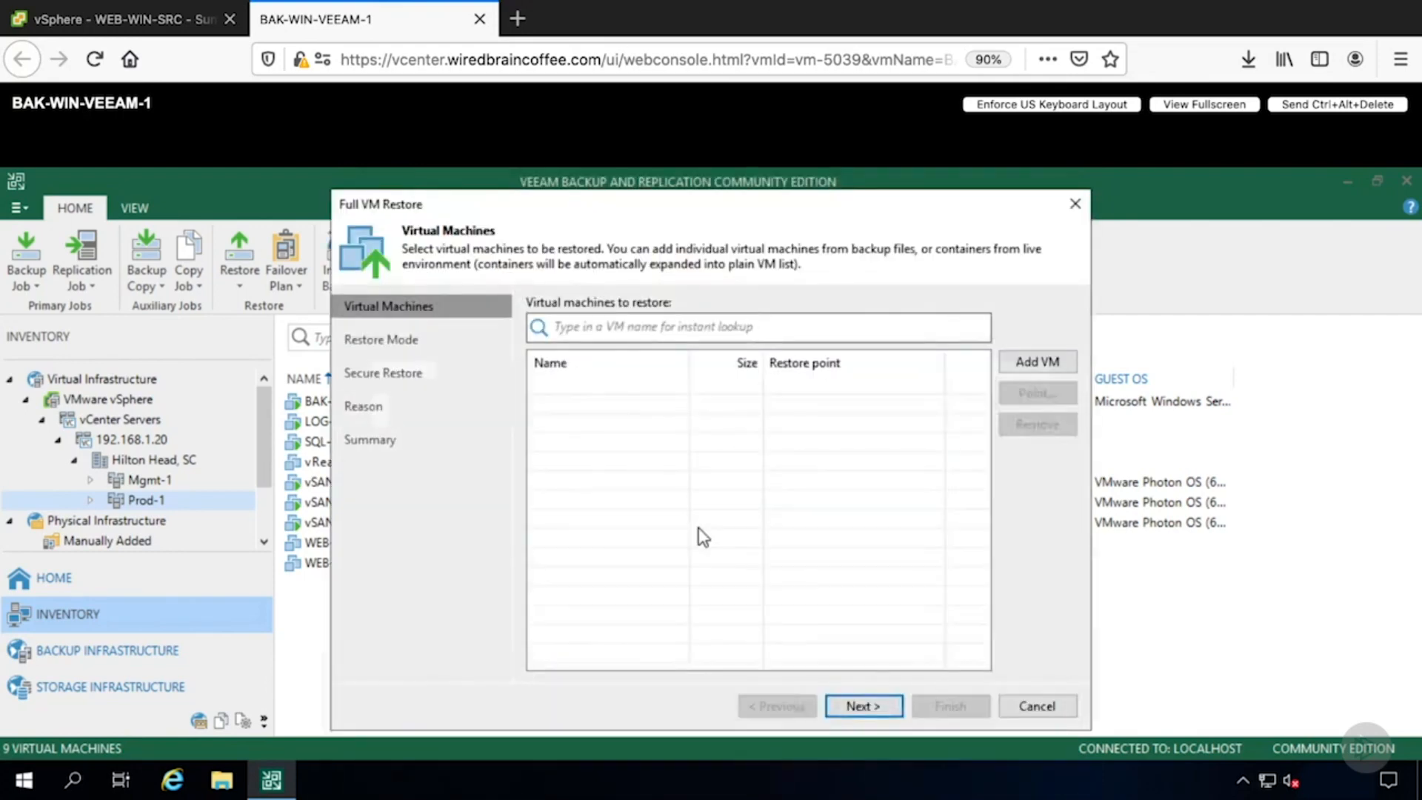
# - Add the Legacy-Win-App VM from Backup Job 2's backups as the machine to restore
pyautogui.click(1037, 362)
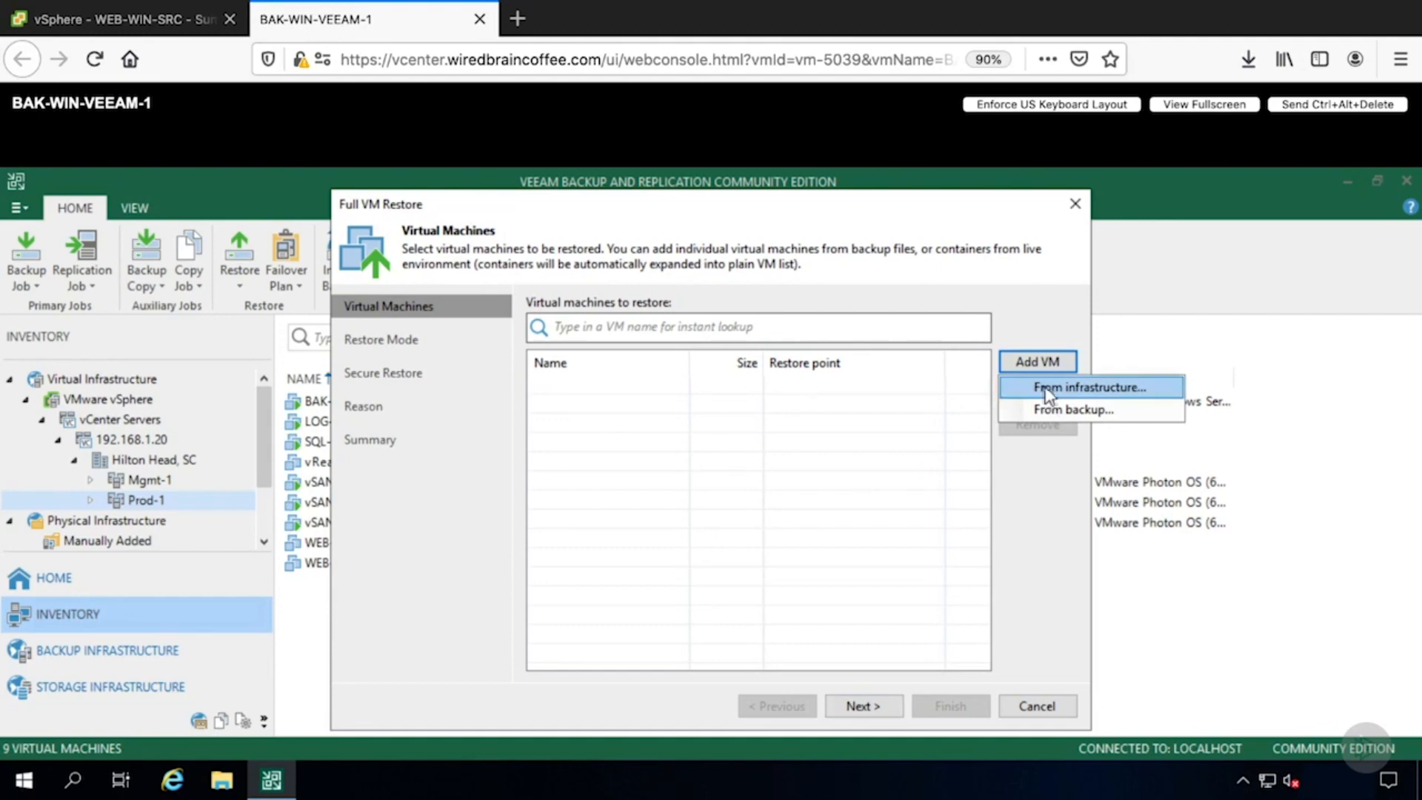
pyautogui.click(1121, 410)
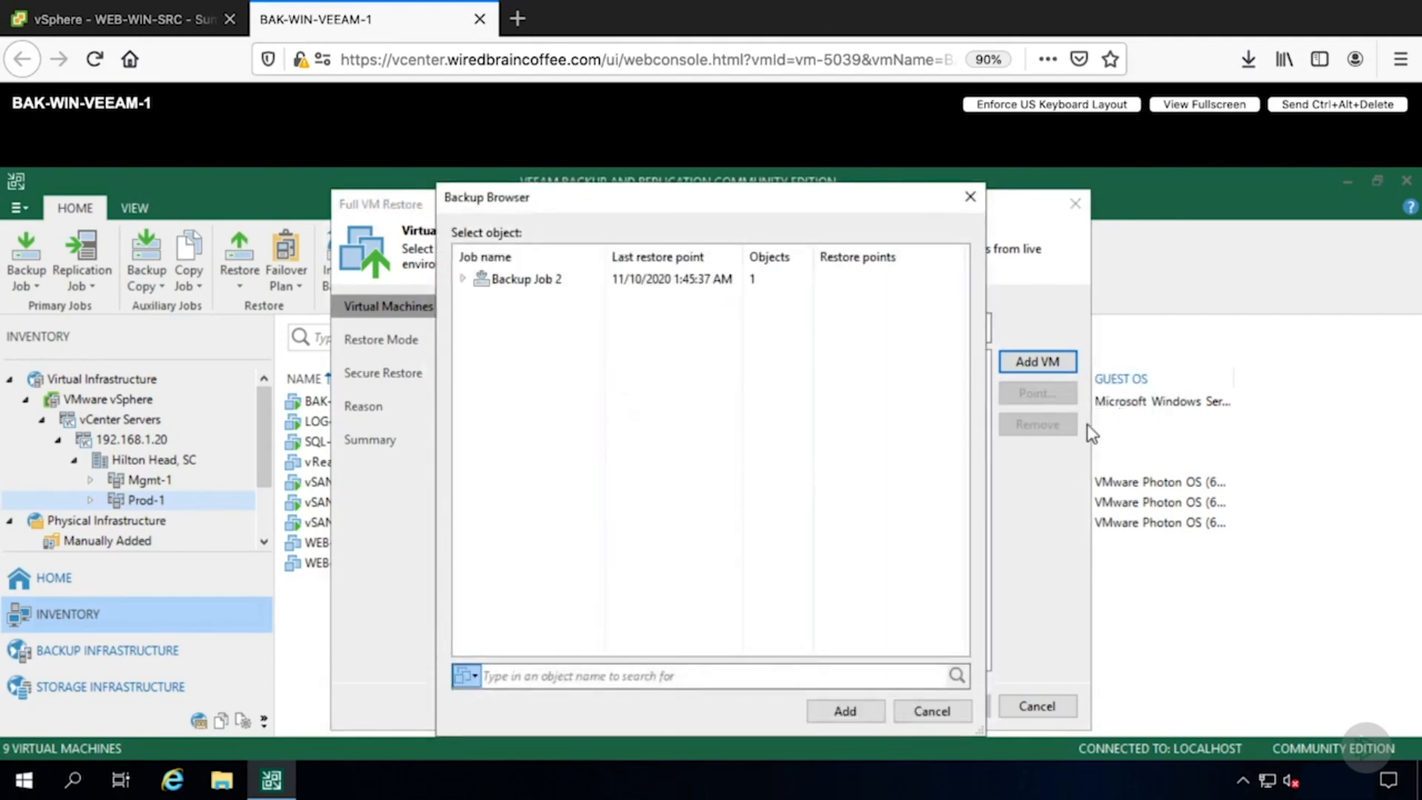
pyautogui.click(462, 279)
pyautogui.click(489, 299)
pyautogui.click(558, 300)
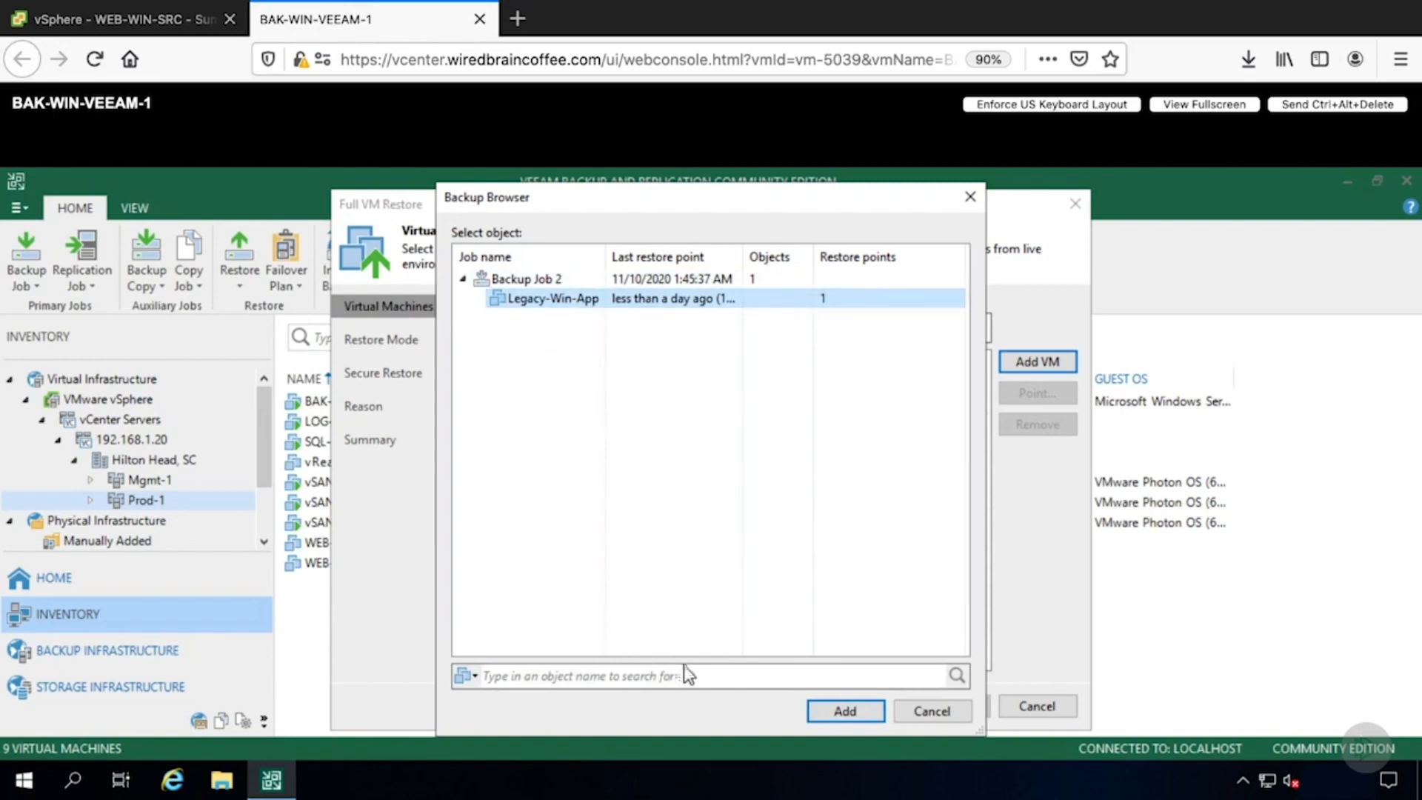
pyautogui.click(845, 713)
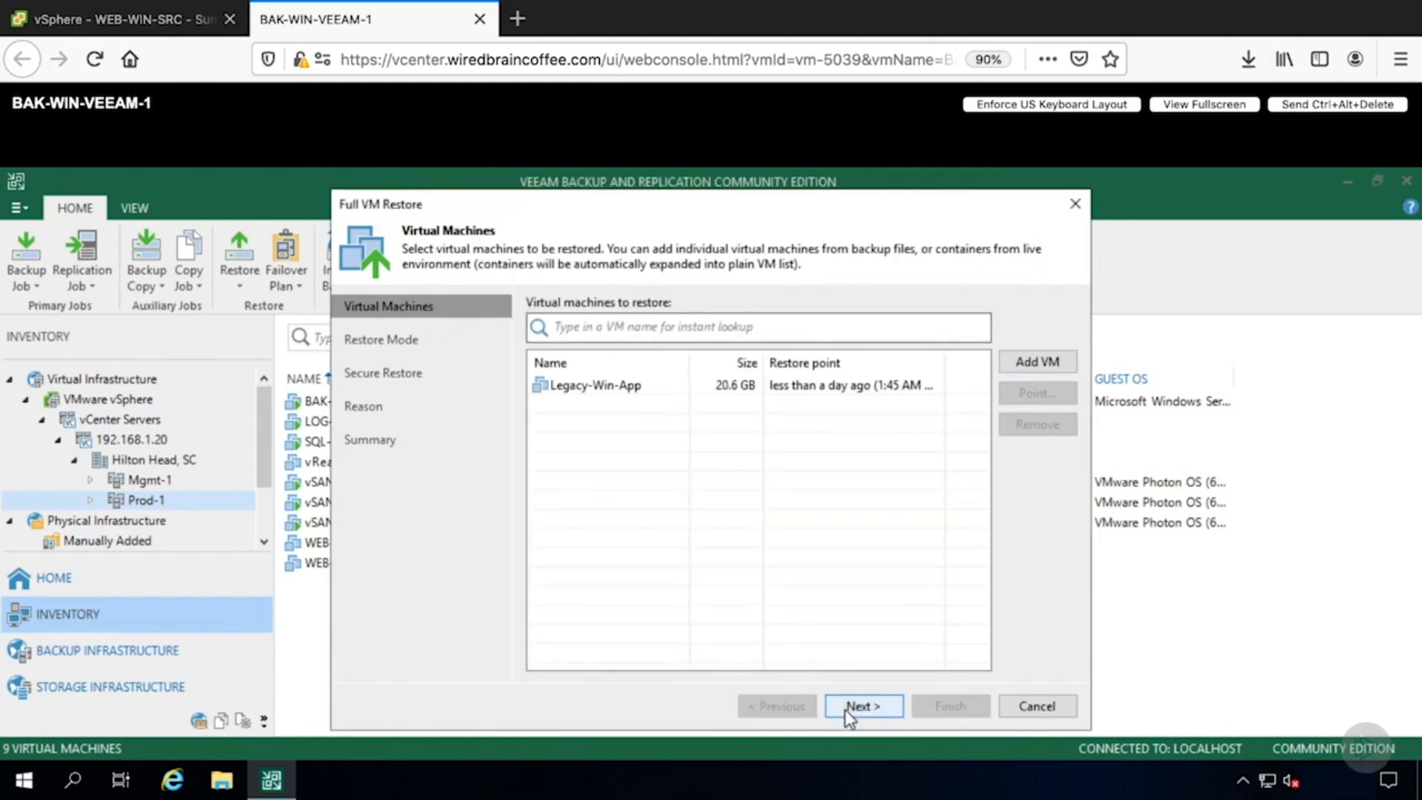
# - Restore Legacy-Win-App to its original location, enable powering on the VM after restoring, and finish the restore wizard
pyautogui.click(856, 705)
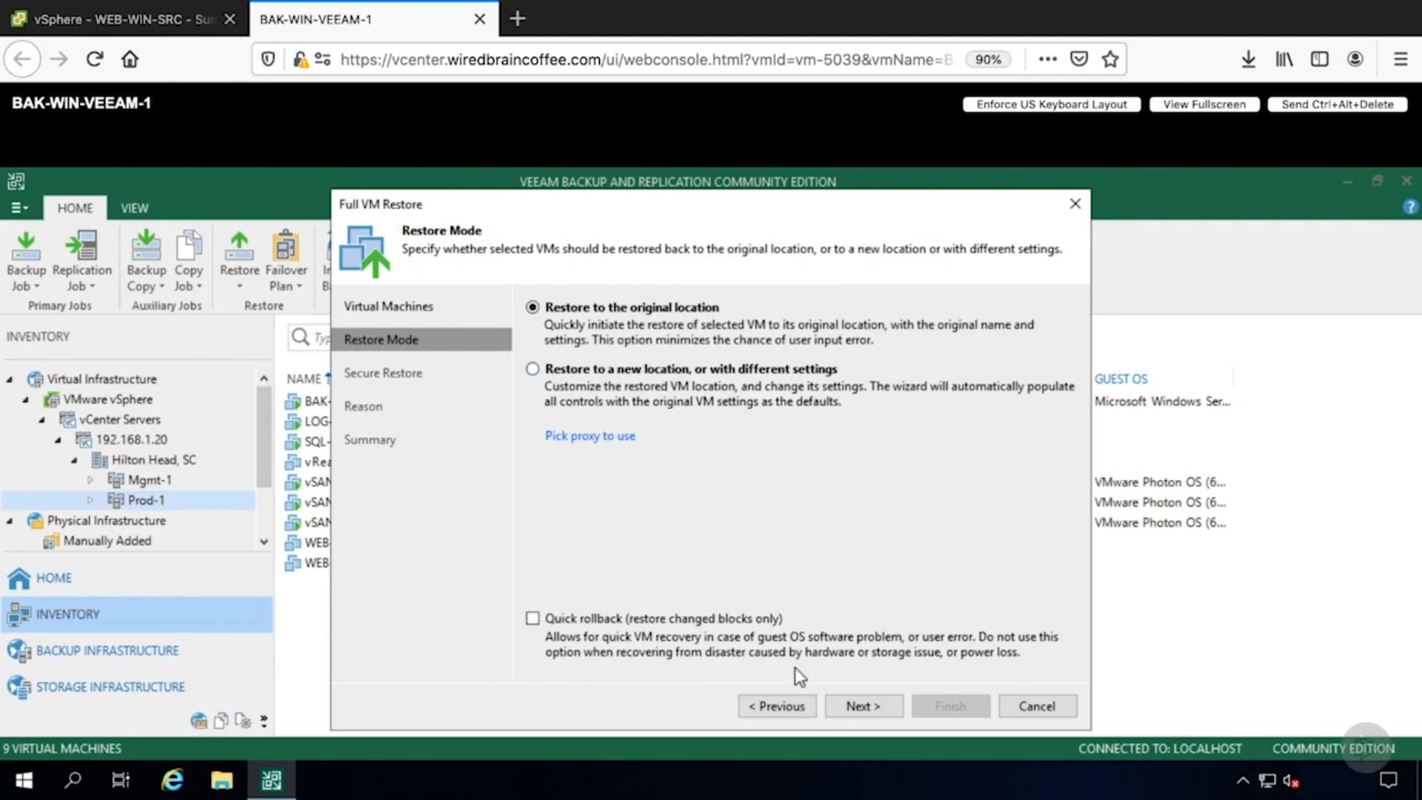
pyautogui.click(858, 706)
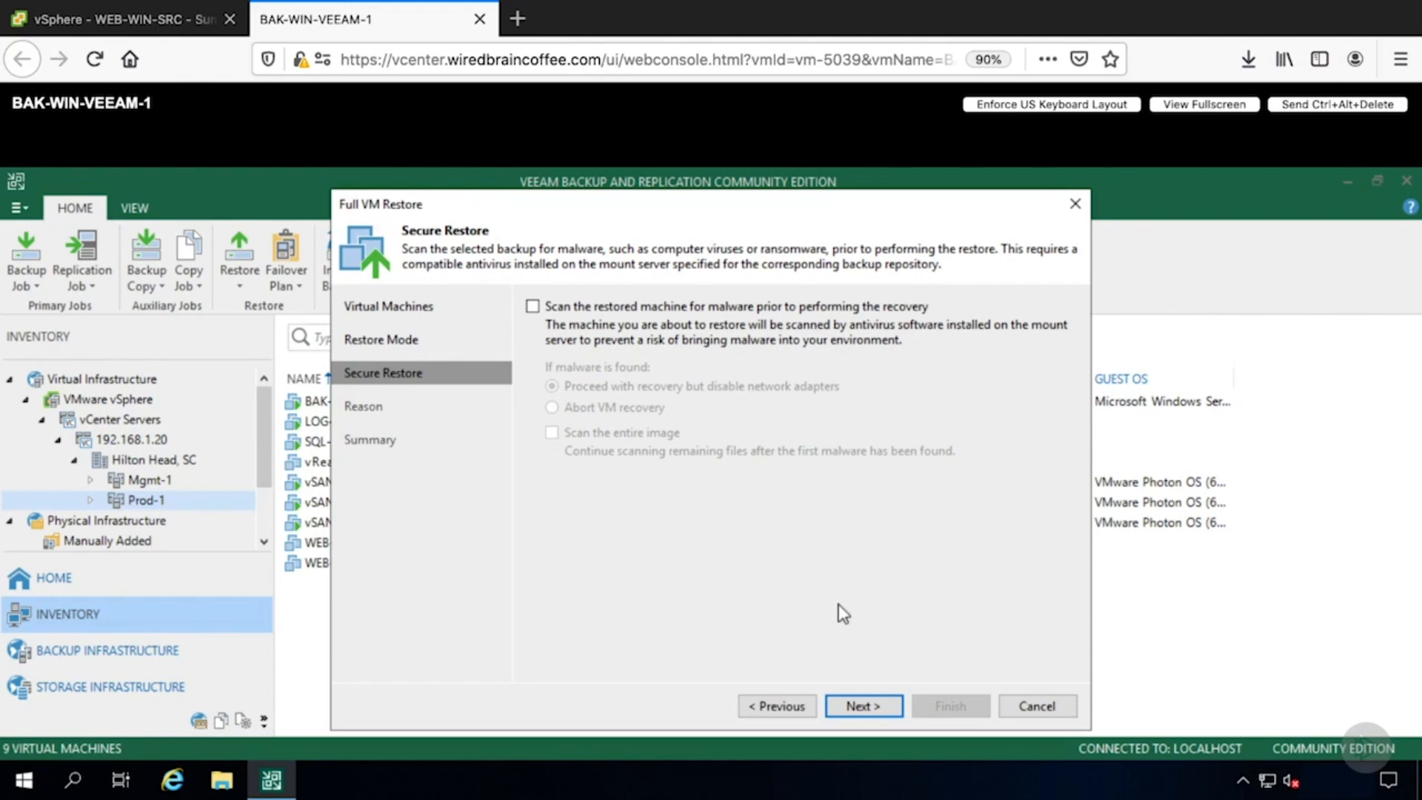
pyautogui.click(857, 704)
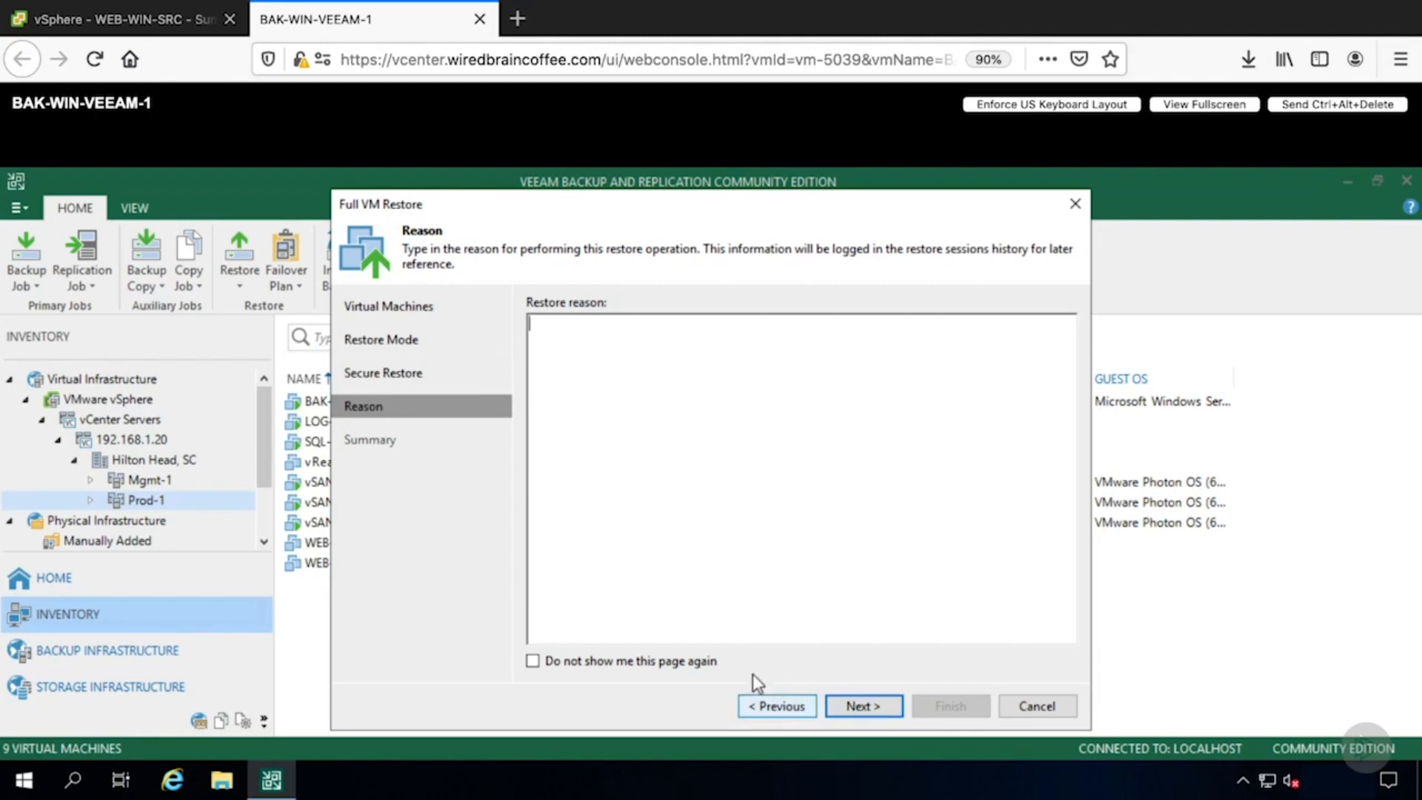
pyautogui.click(842, 700)
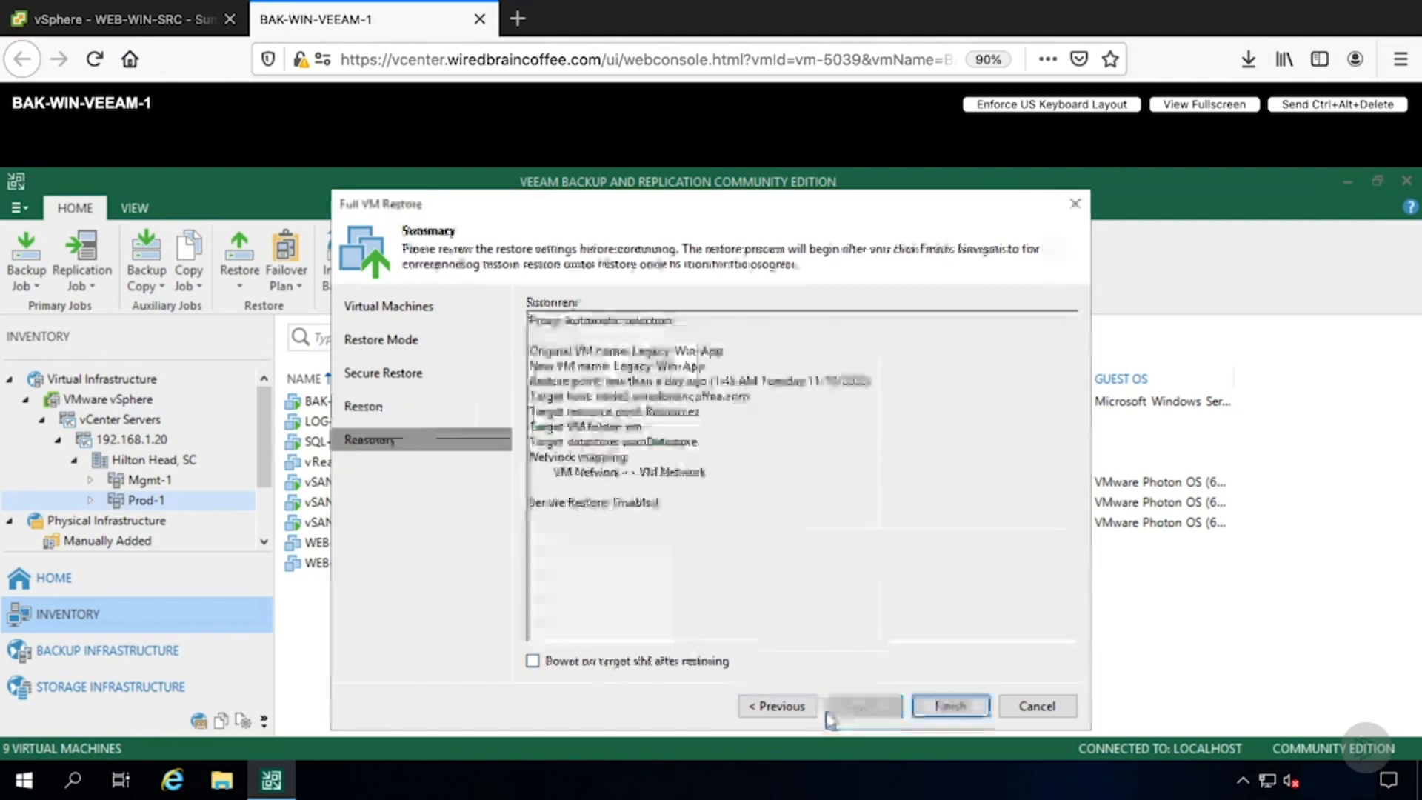
pyautogui.click(602, 663)
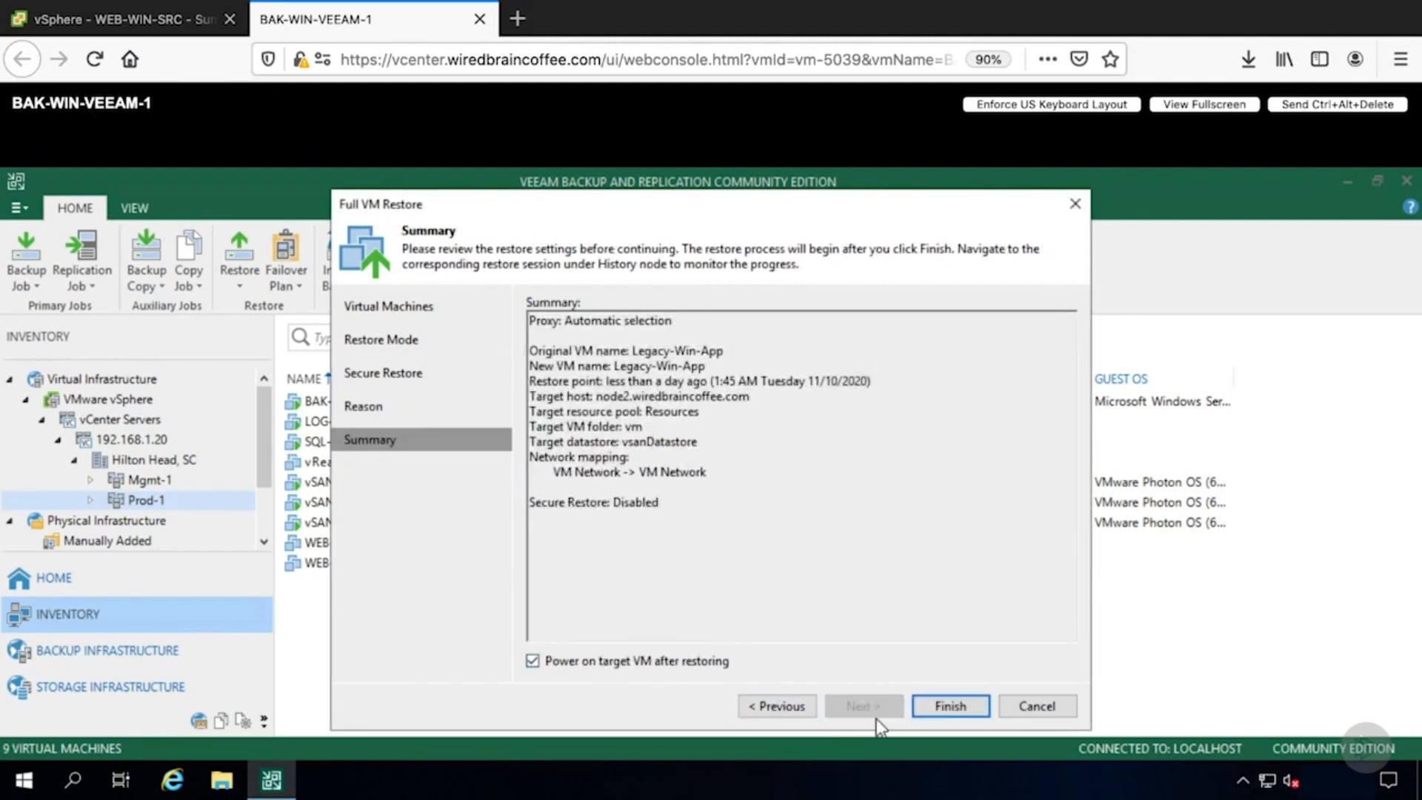
pyautogui.click(936, 709)
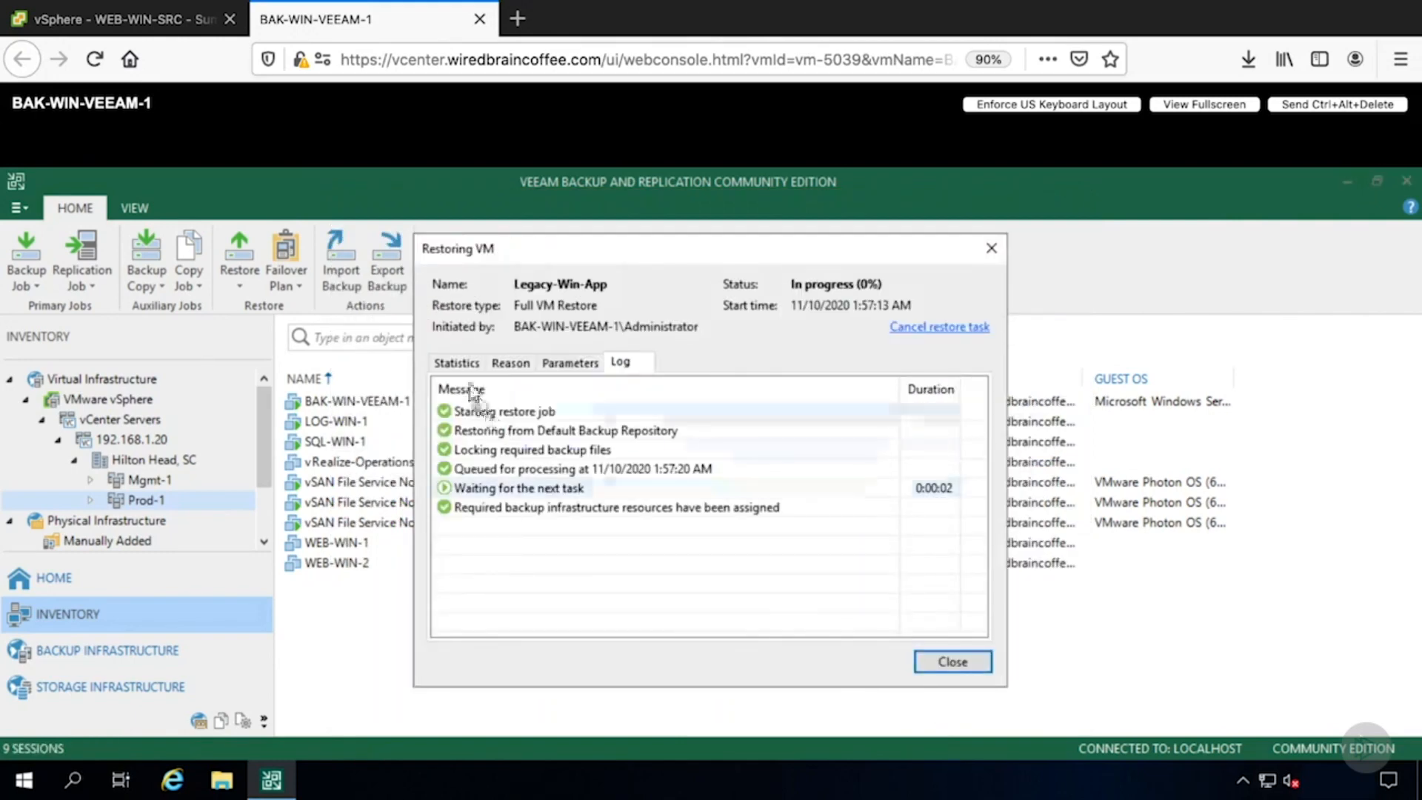
# - Review the restore session's statistics and log, then close the session window
pyautogui.click(457, 362)
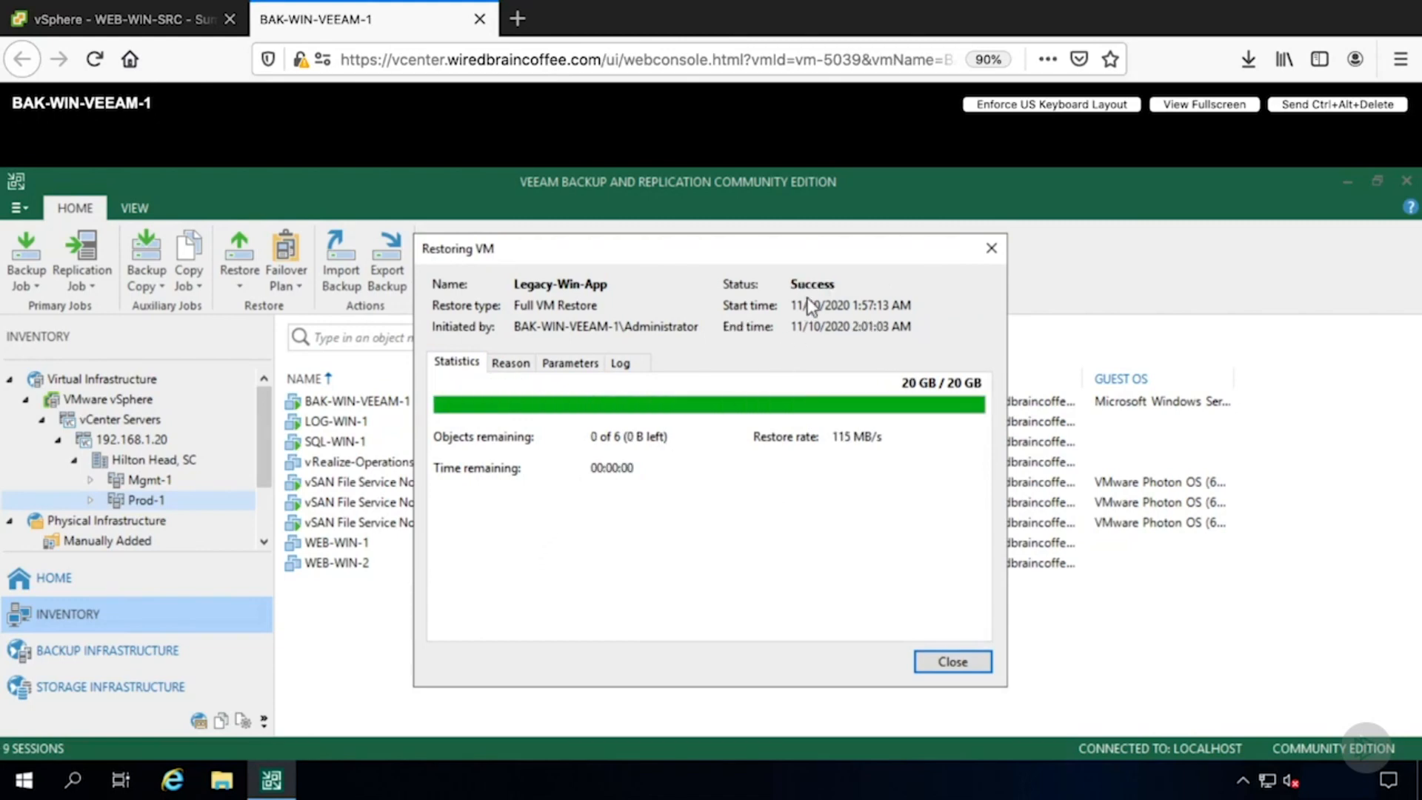
pyautogui.click(623, 363)
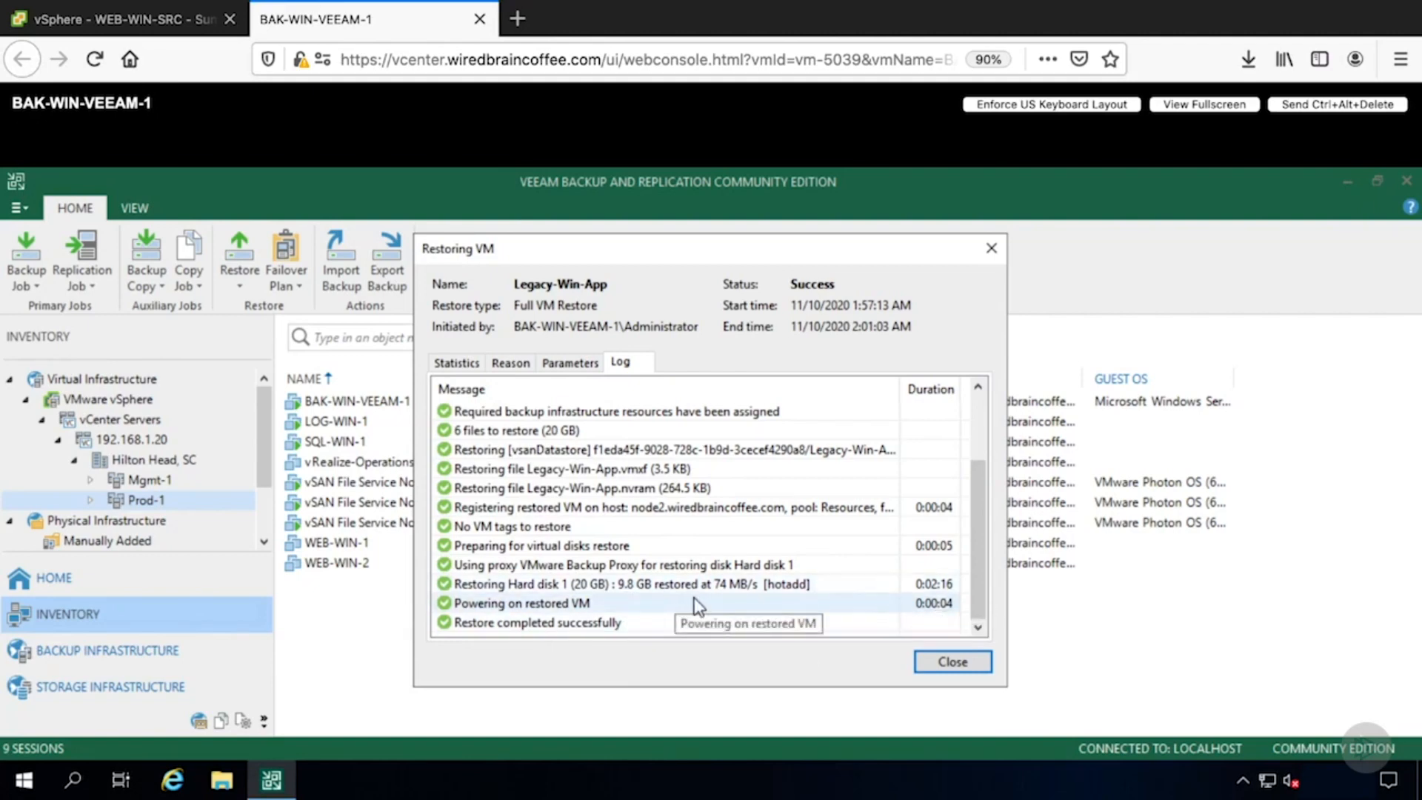
pyautogui.click(951, 669)
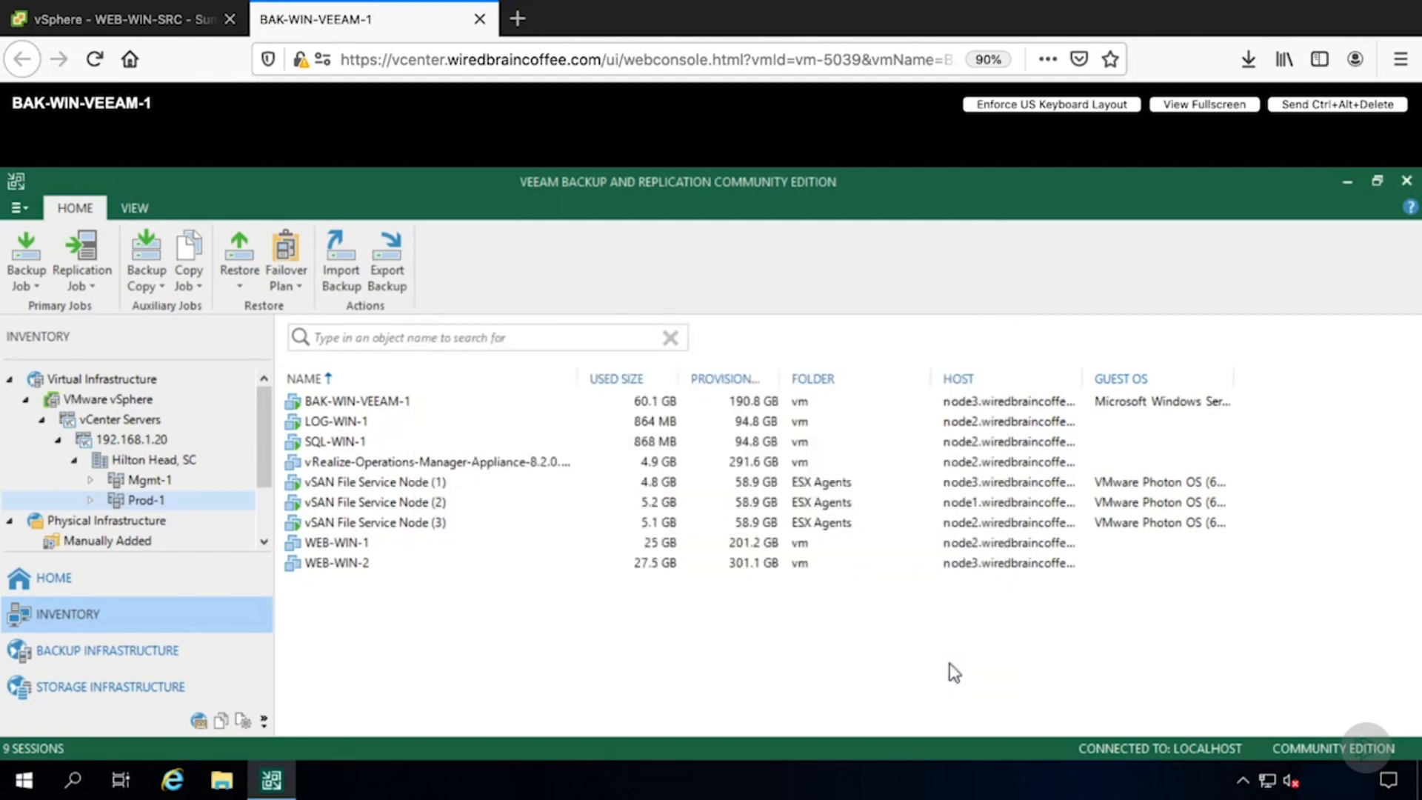
# - In the vSphere Client, open the restored Legacy-Win-App's web console and sign in with the account password
pyautogui.click(111, 20)
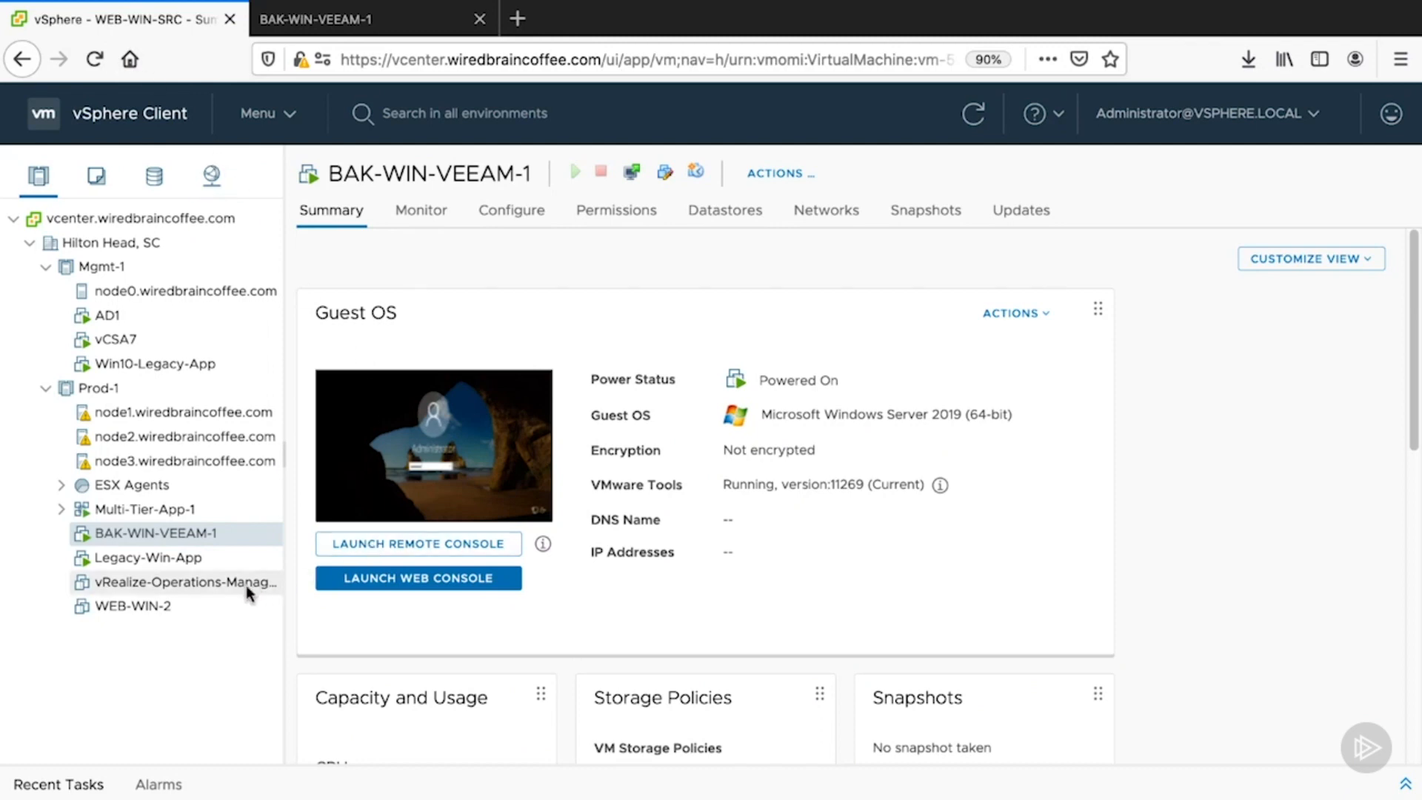
pyautogui.click(129, 566)
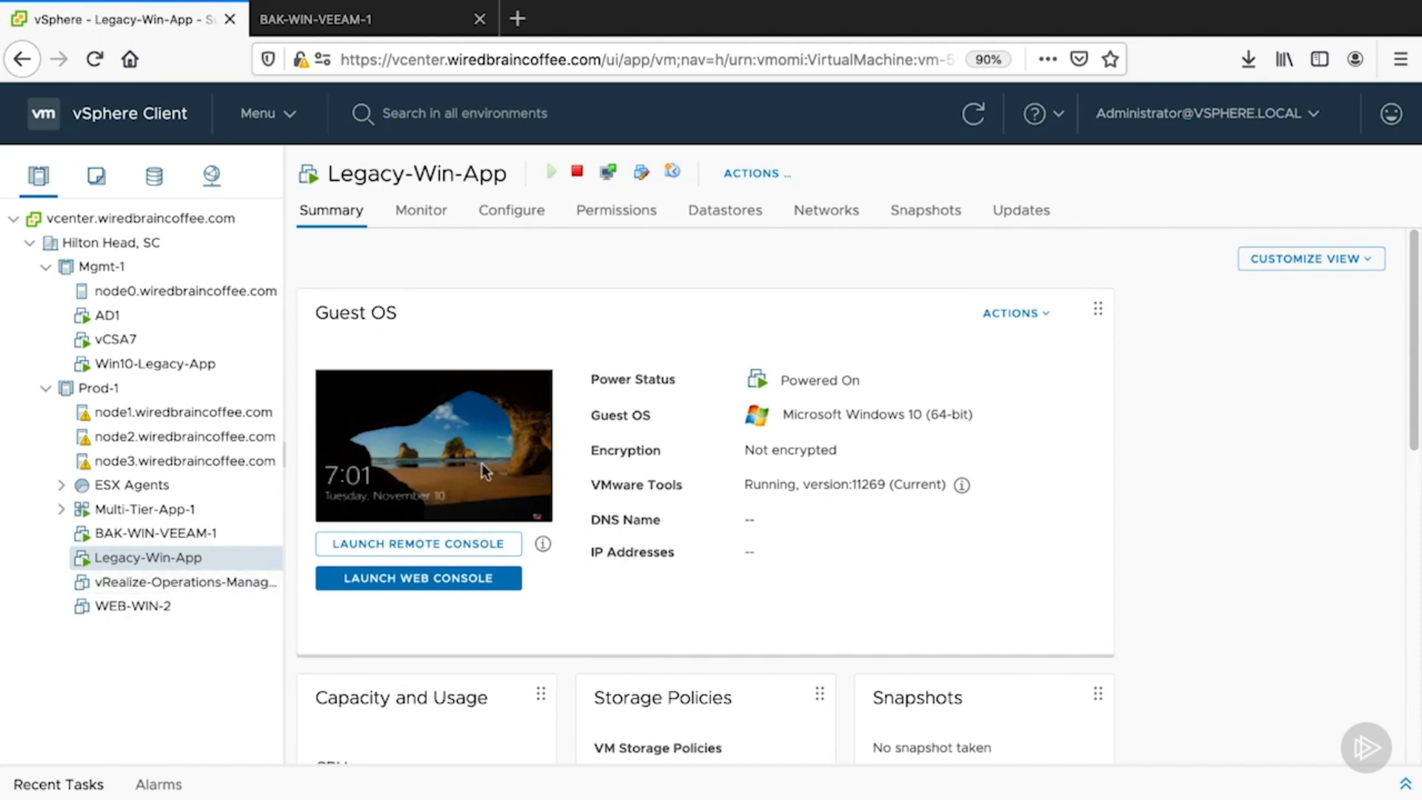
pyautogui.click(494, 486)
pyautogui.click(544, 603)
pyautogui.write('•••••••••')
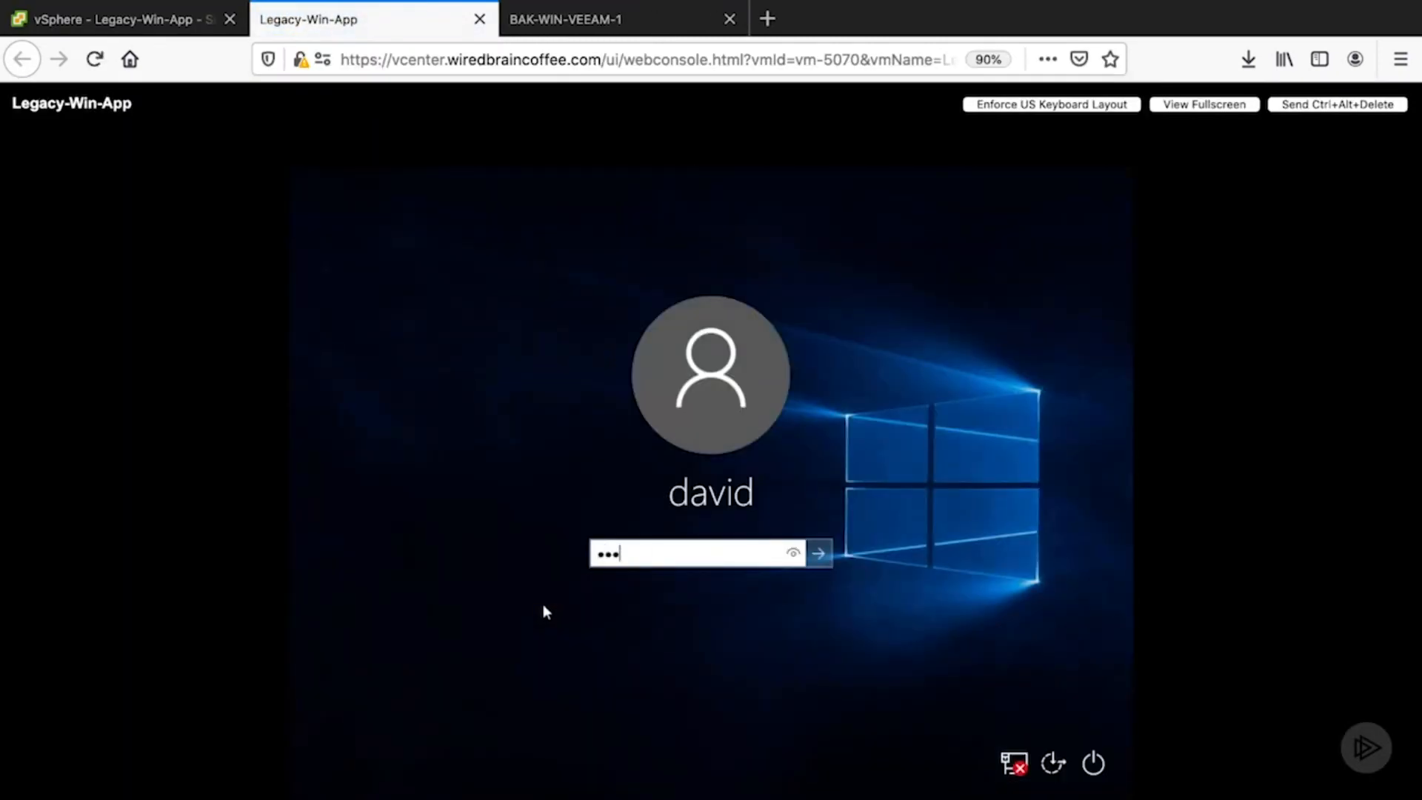
pyautogui.press('Return')
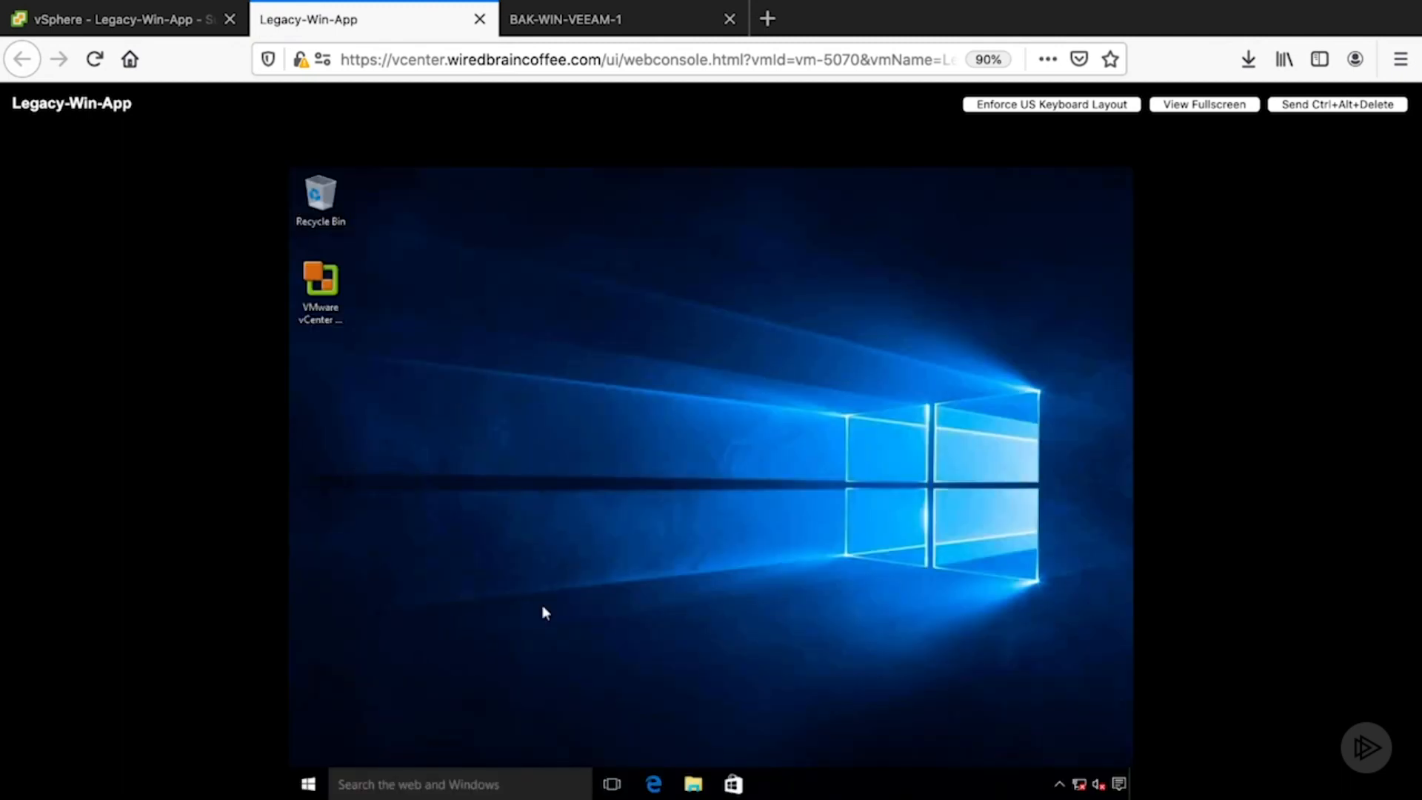
# - Close the Legacy-Win-App console tab and return to the Veeam console
pyautogui.click(480, 19)
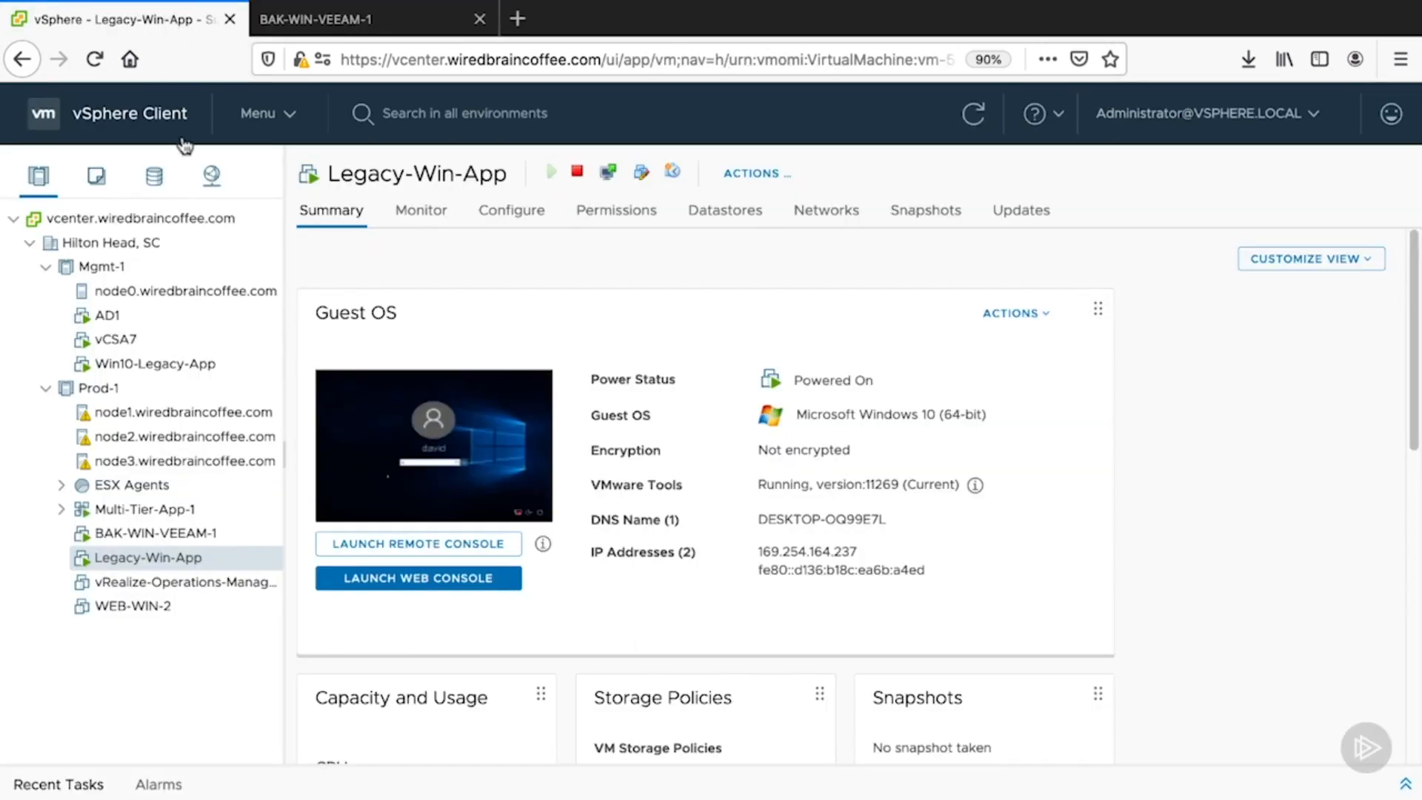
pyautogui.click(337, 23)
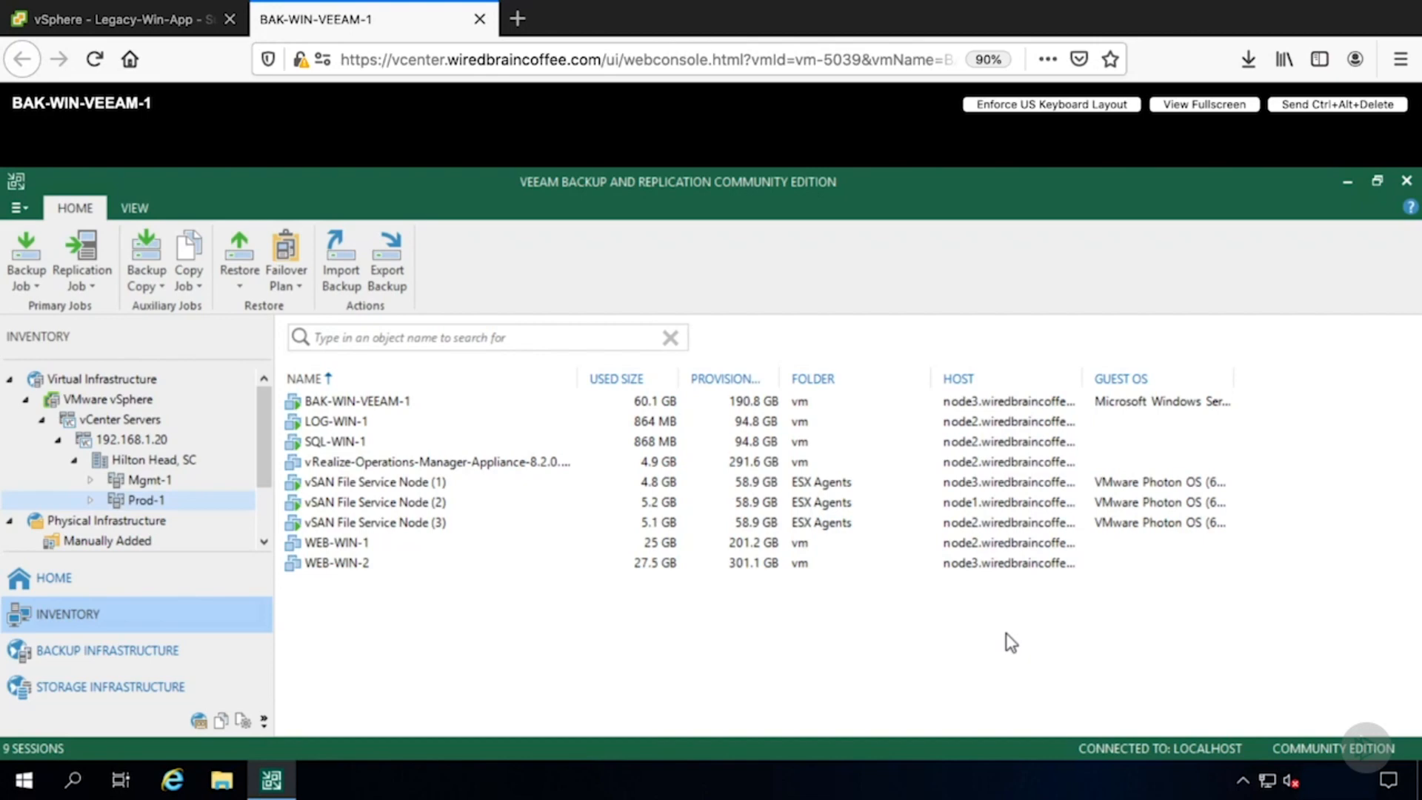
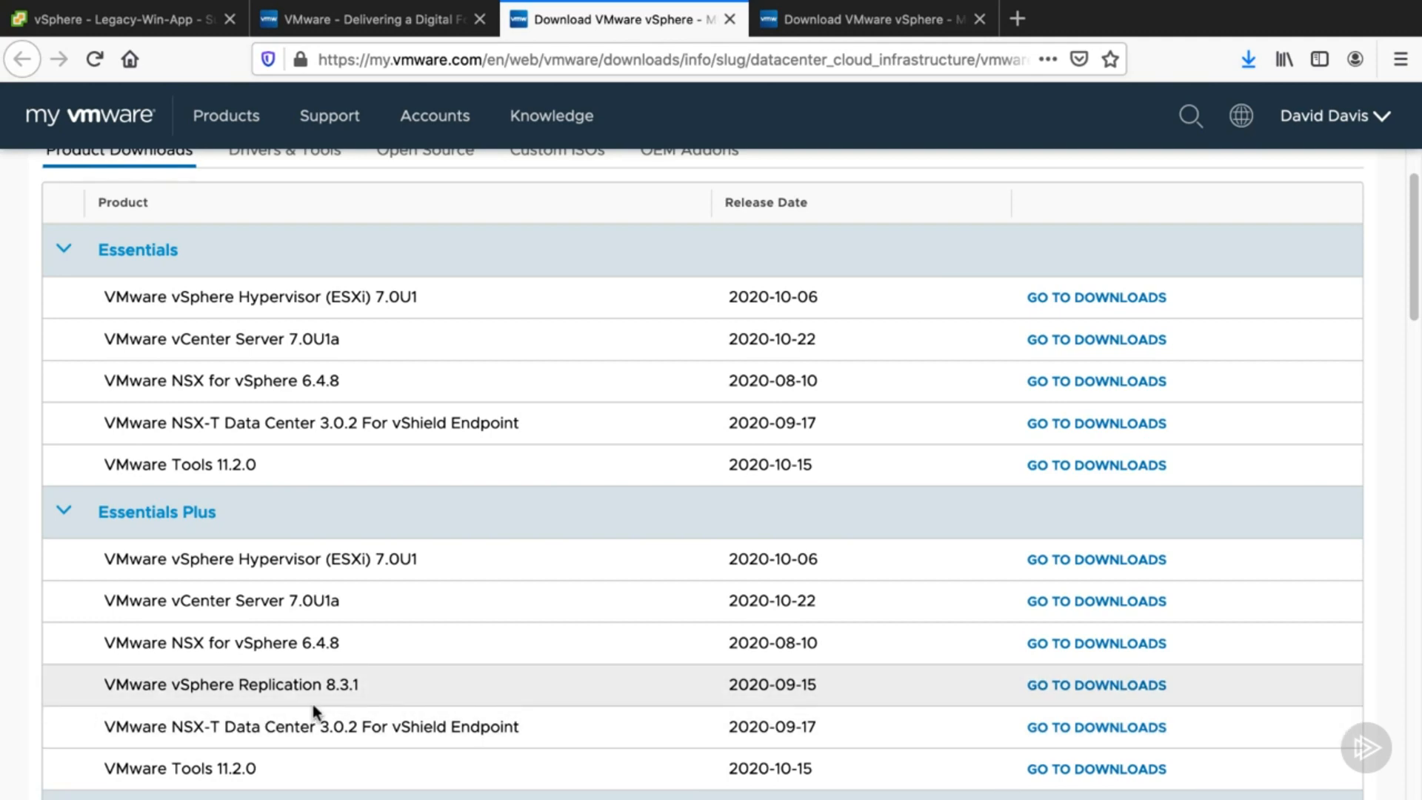
# - Review the VMware vSphere Replication 8.3.1 download page in the other browser tab
pyautogui.hotkey('ctrl', 'Tab')
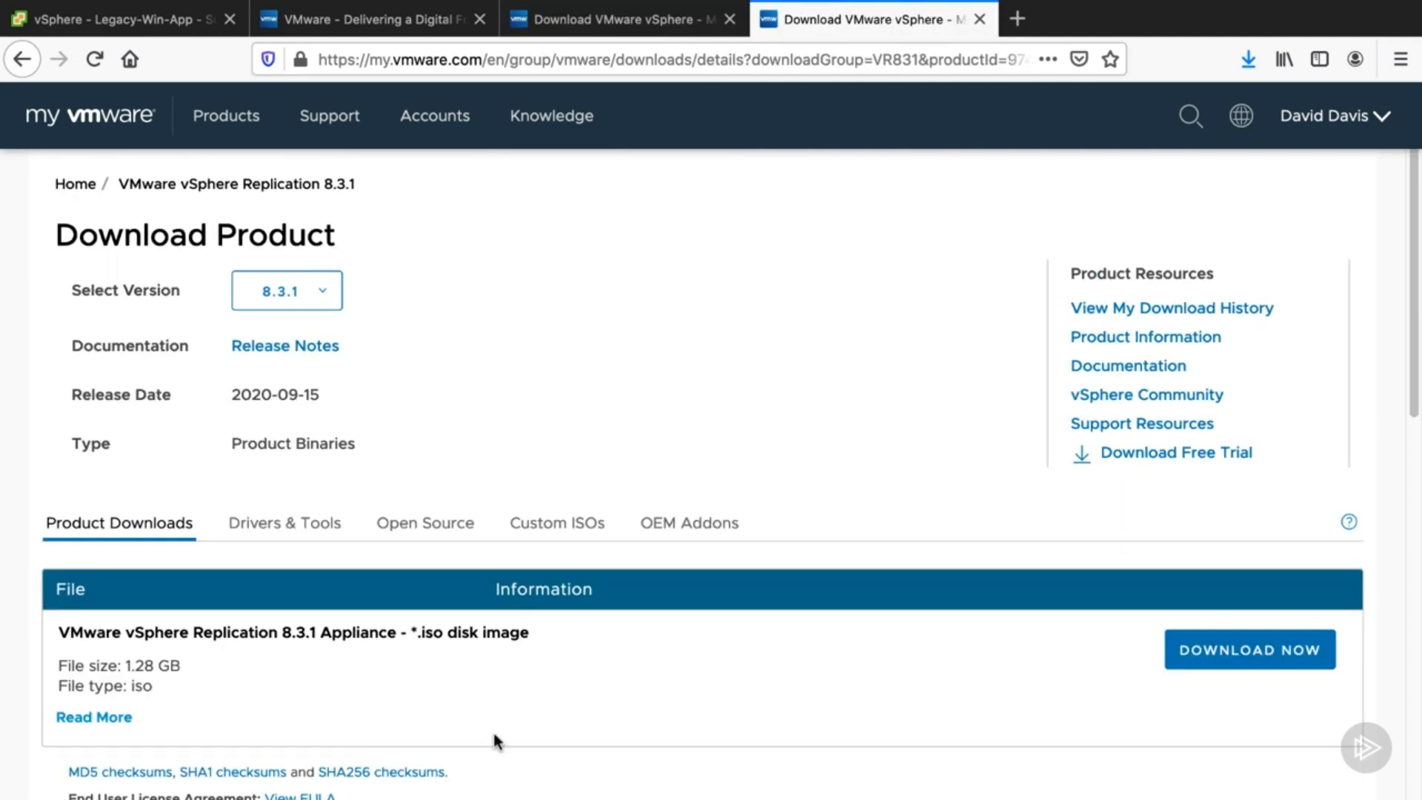
pyautogui.scroll(-1, 623, 728)
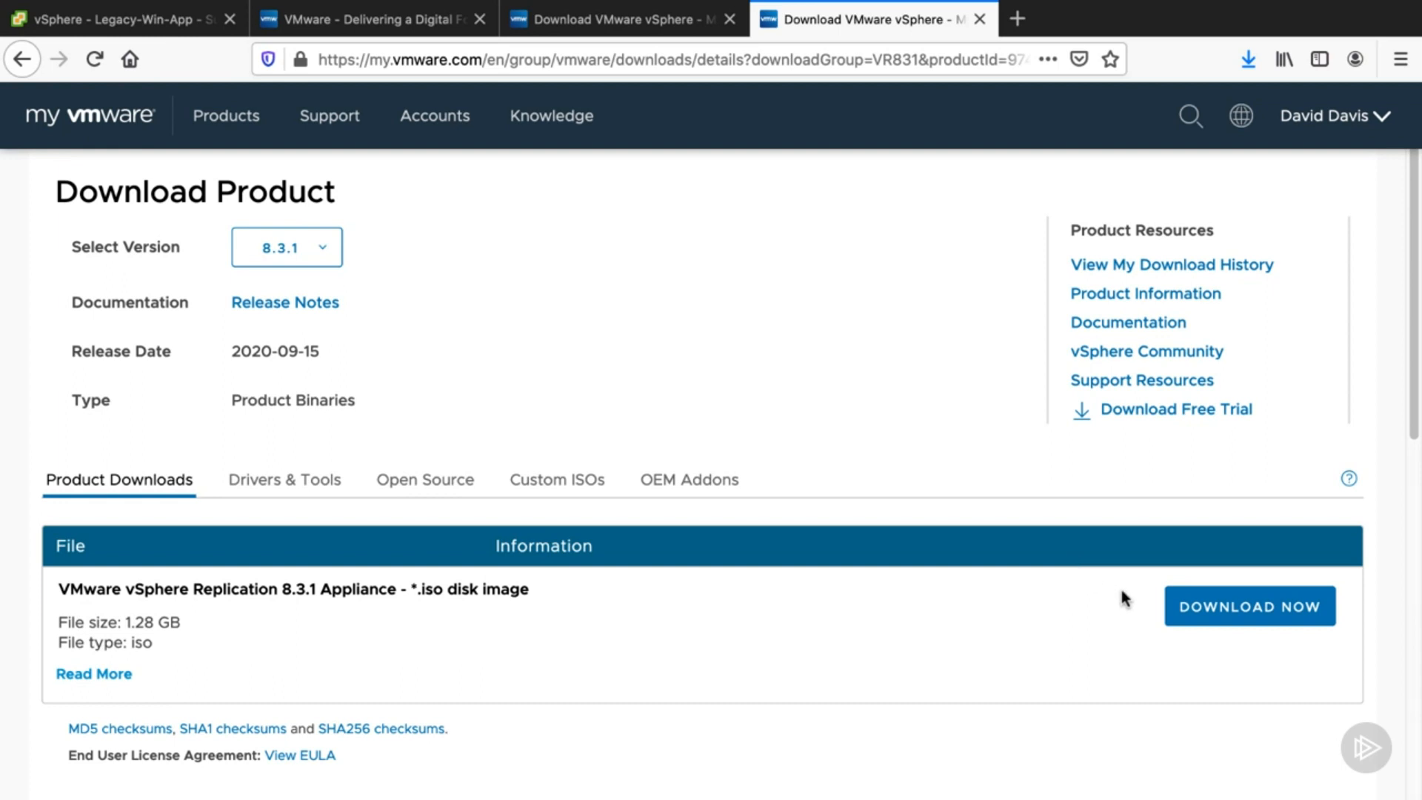
pyautogui.press('super+w')
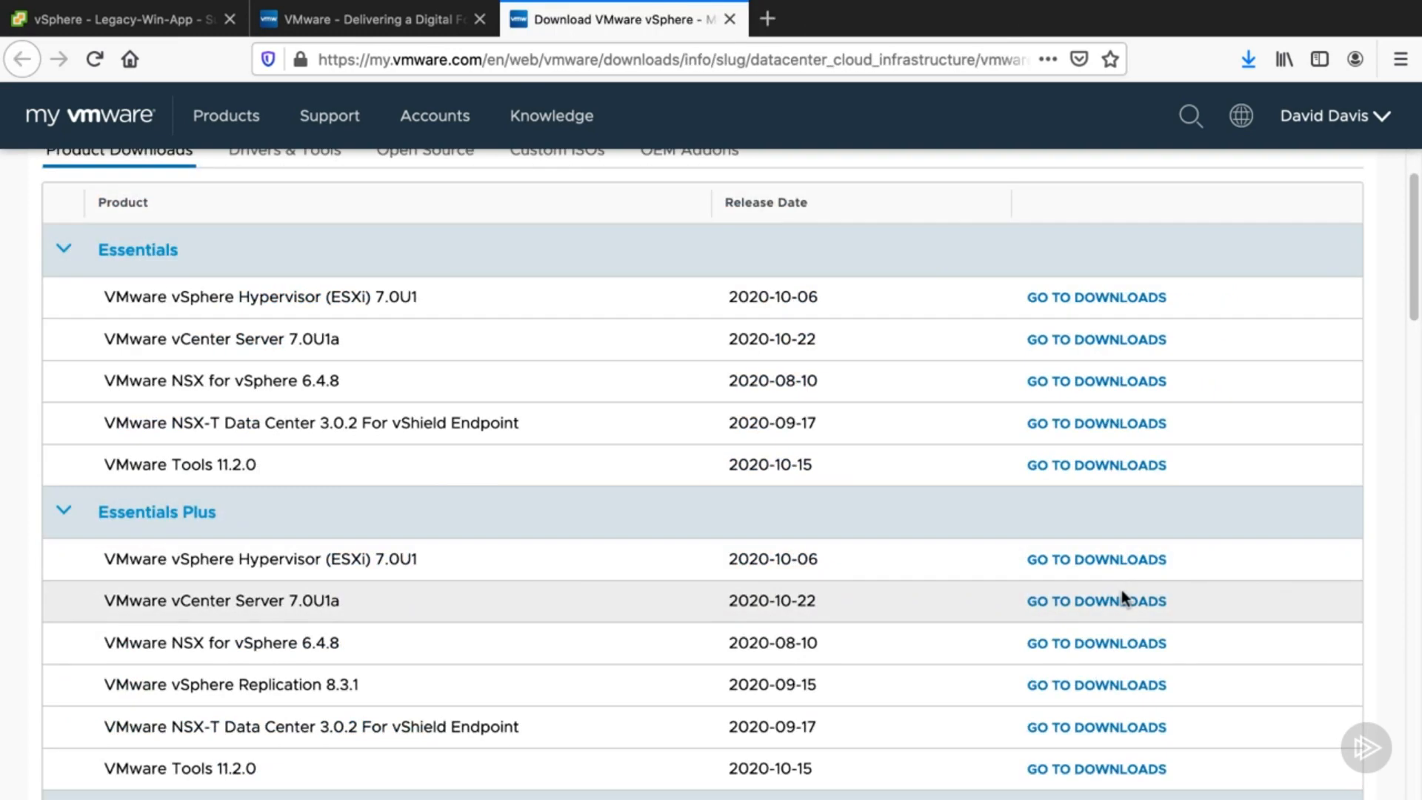
pyautogui.press('super+shift+t')
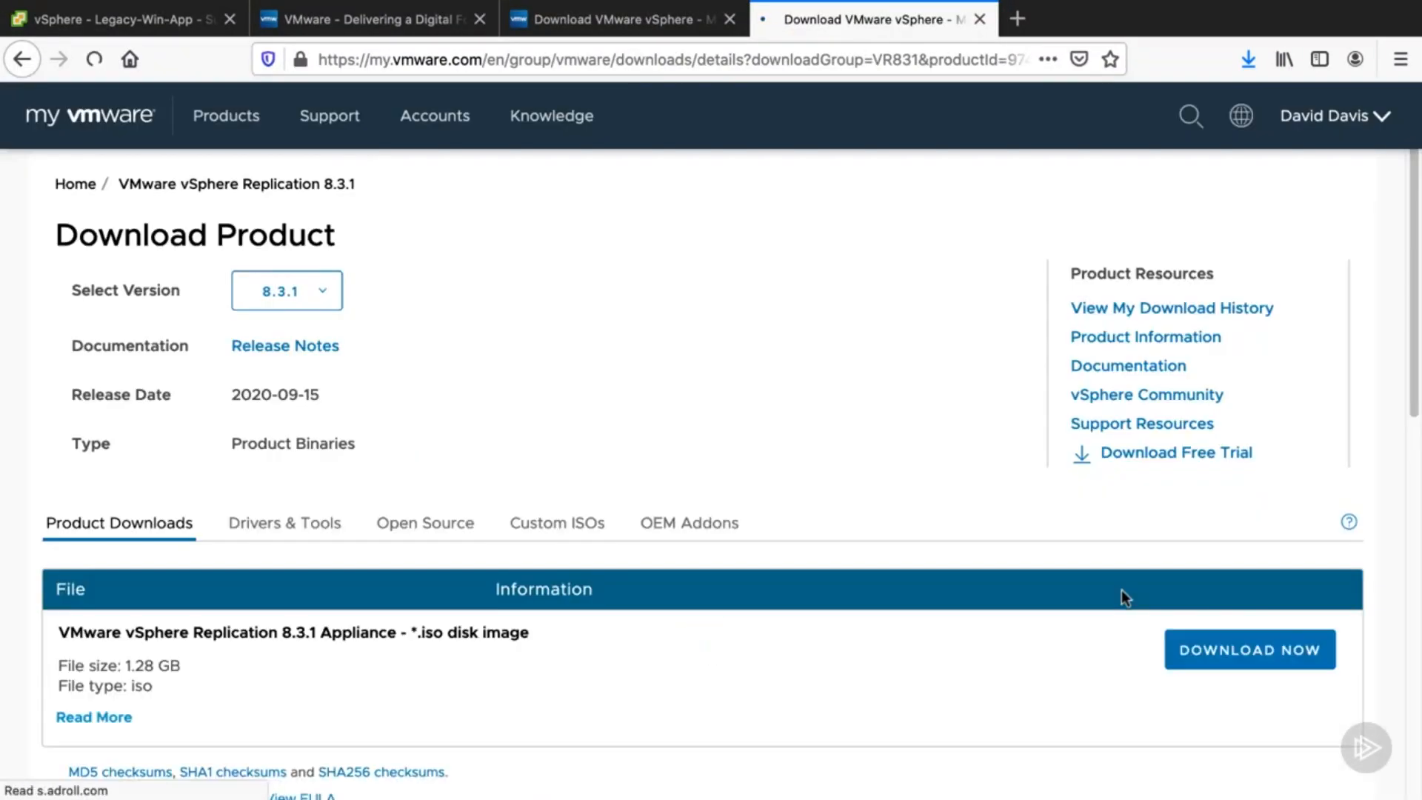
pyautogui.click(1232, 708)
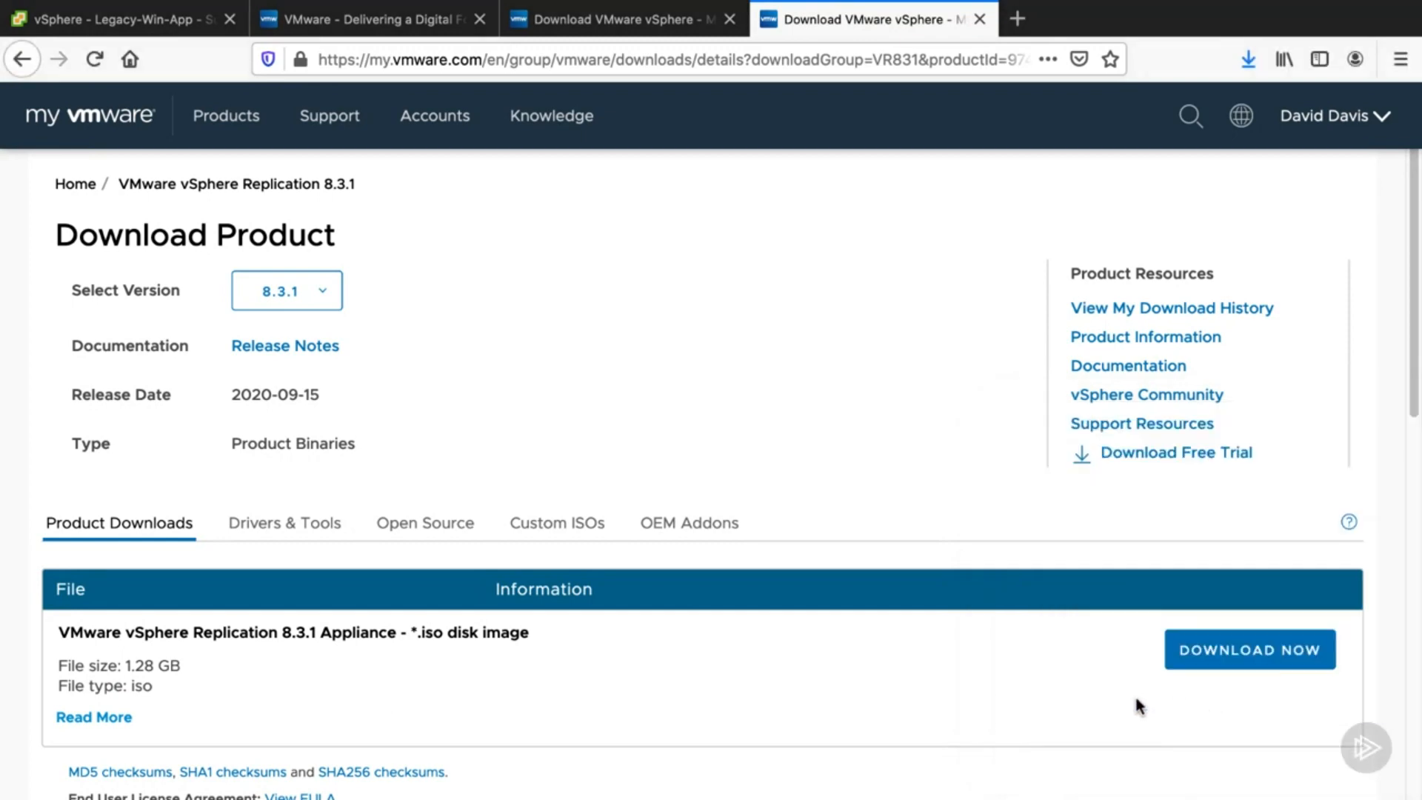
# - Close the VMware download tabs to return to the vSphere Client
pyautogui.press('super+w')
pyautogui.press('super+w')
pyautogui.press('super+w')
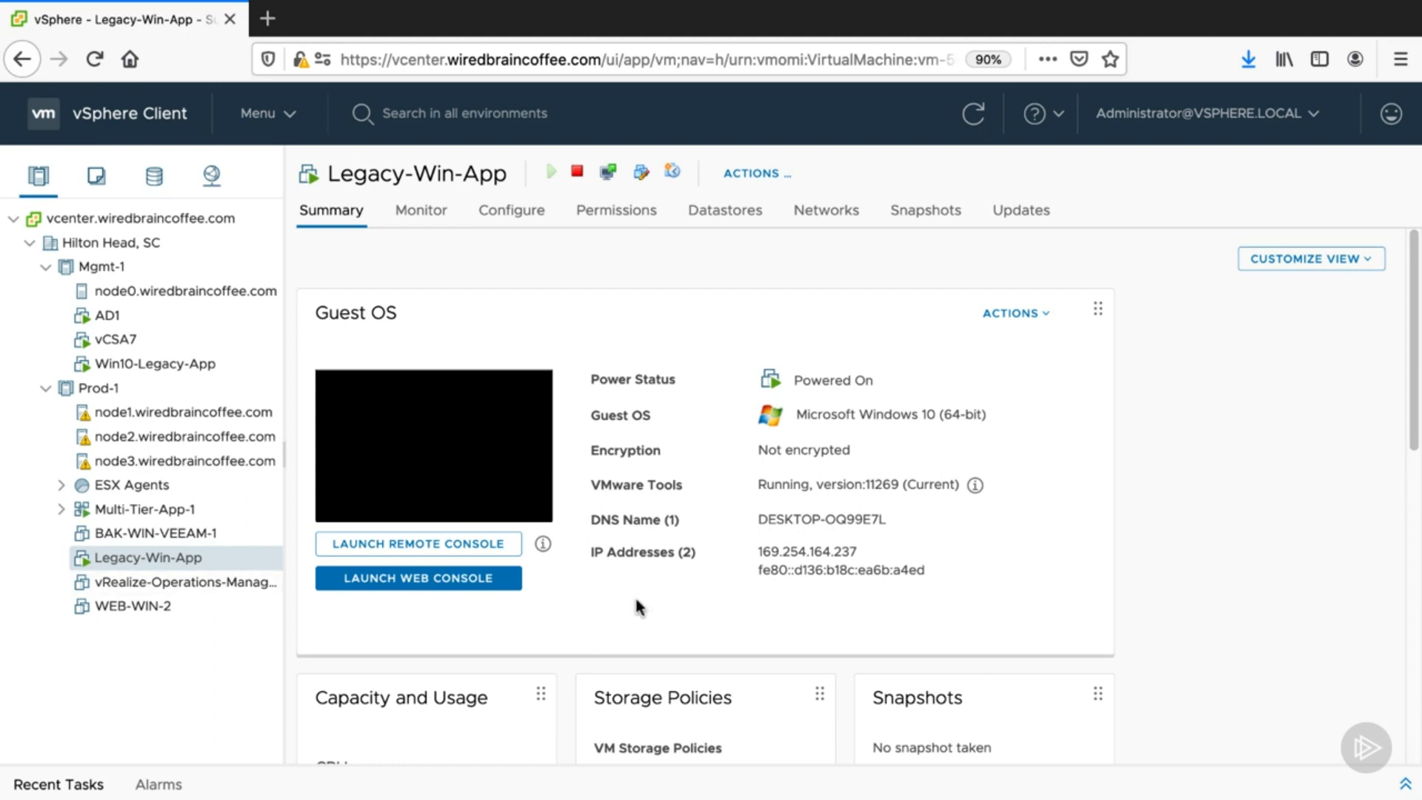
# - Try to deploy VMware-vSphere_Replication-8.3.1-16877246.iso from the Desktop as an OVF template on Prod-1, then cancel the wizard
pyautogui.rightClick(103, 386)
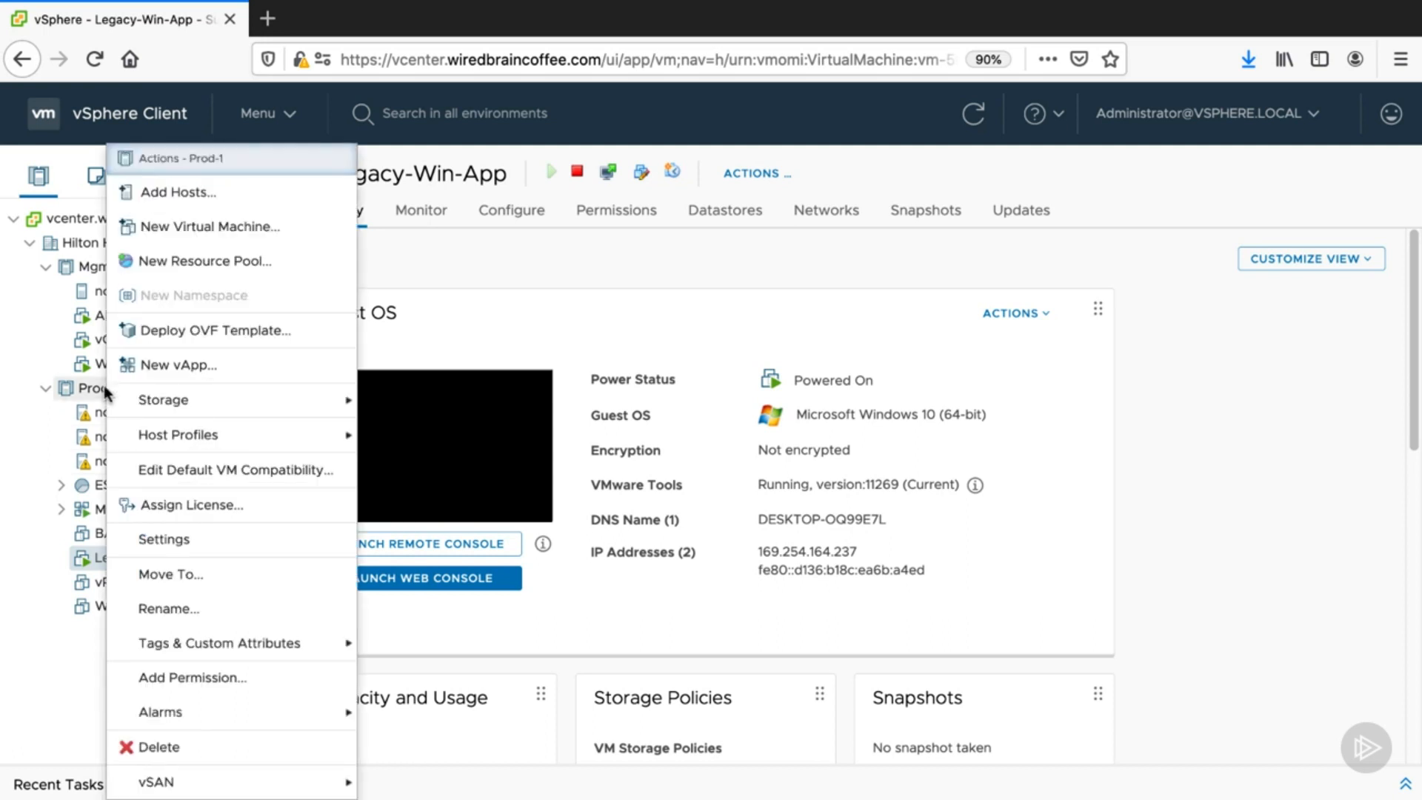
pyautogui.click(287, 333)
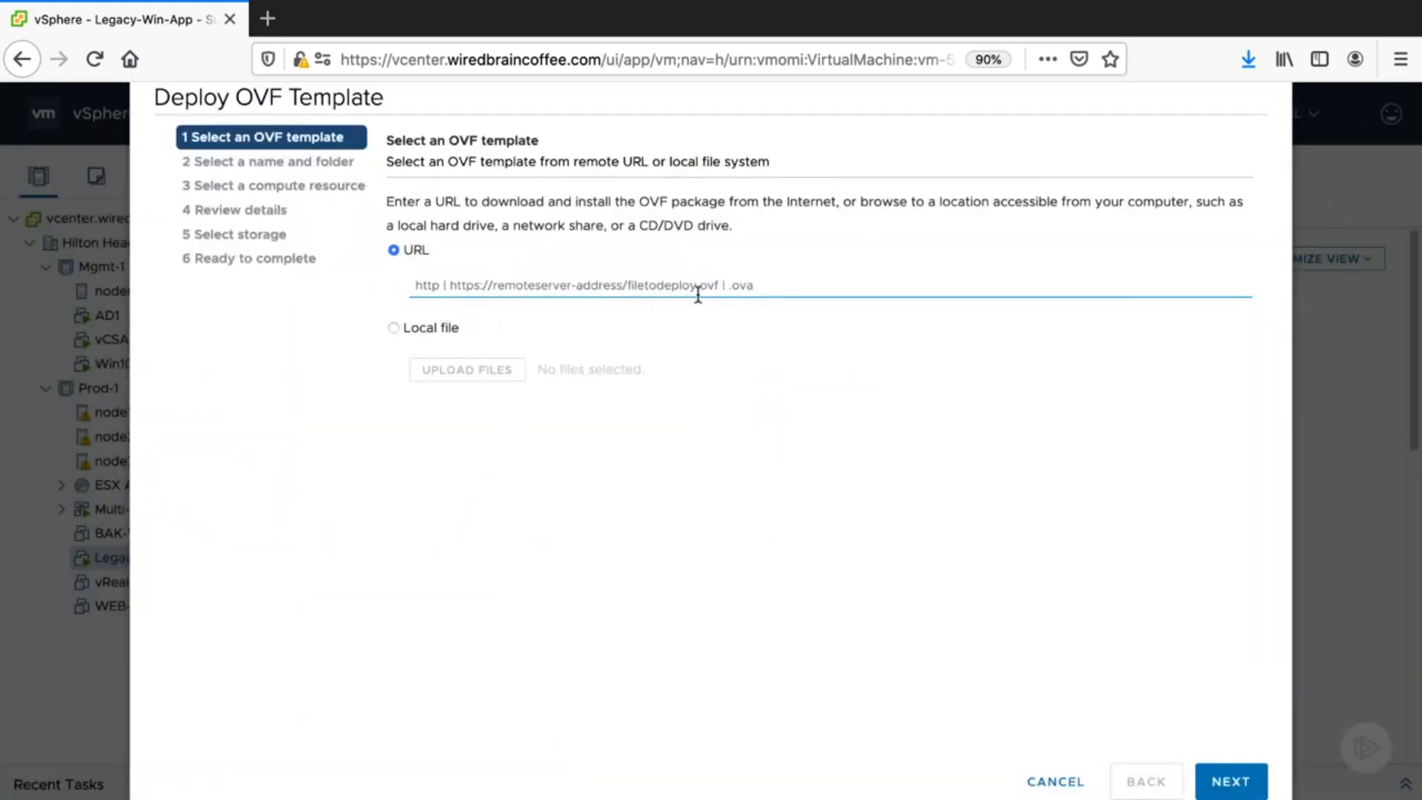
pyautogui.click(392, 330)
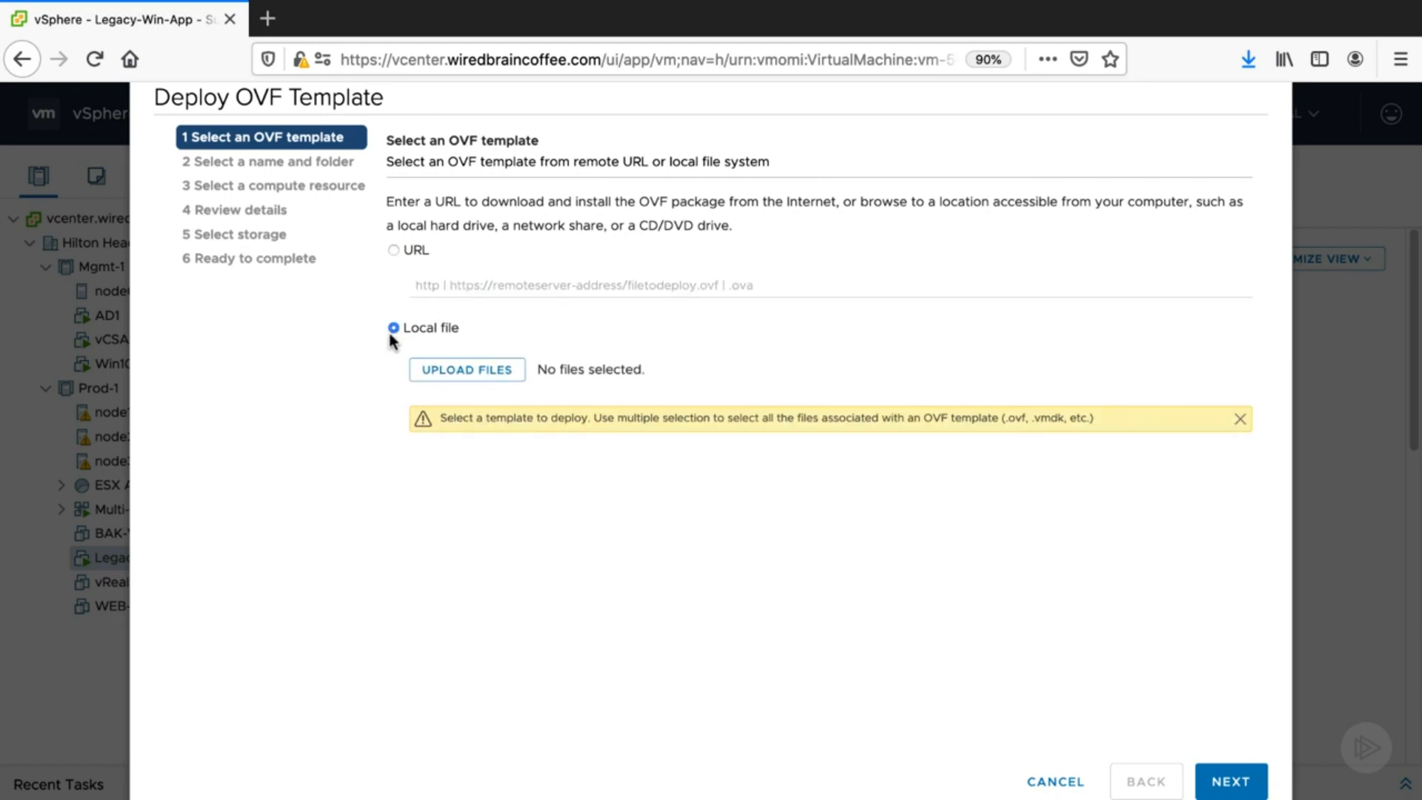
pyautogui.click(473, 371)
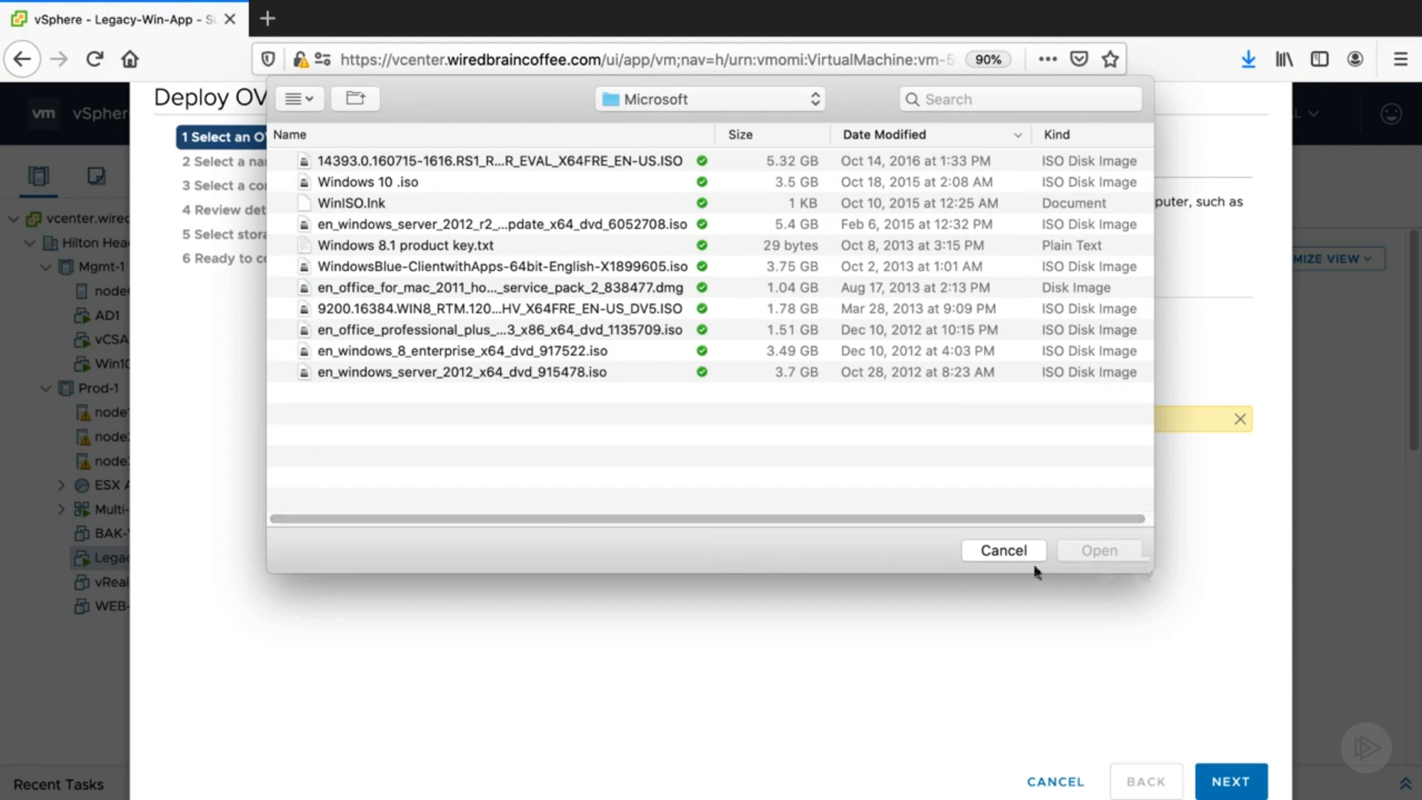
pyautogui.click(992, 553)
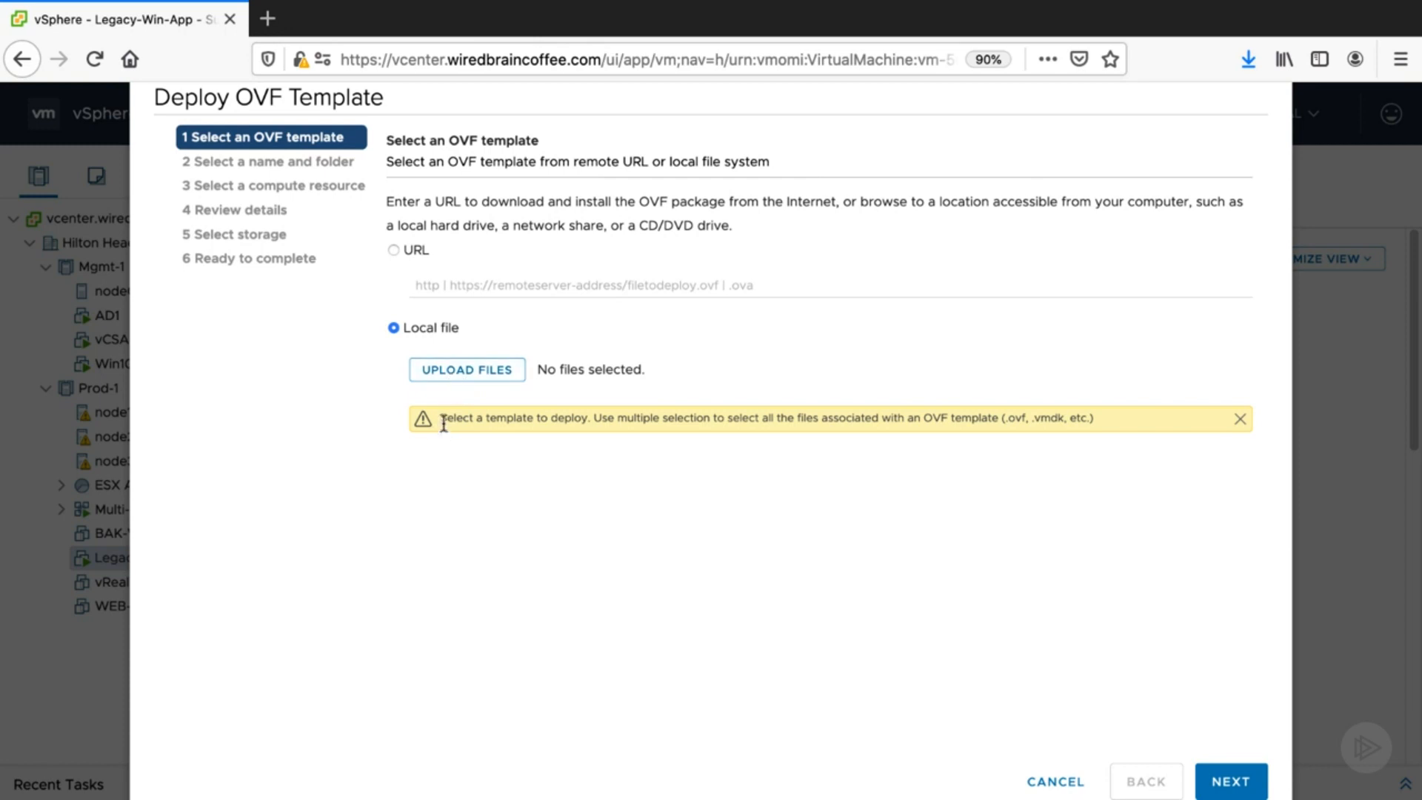
pyautogui.click(468, 374)
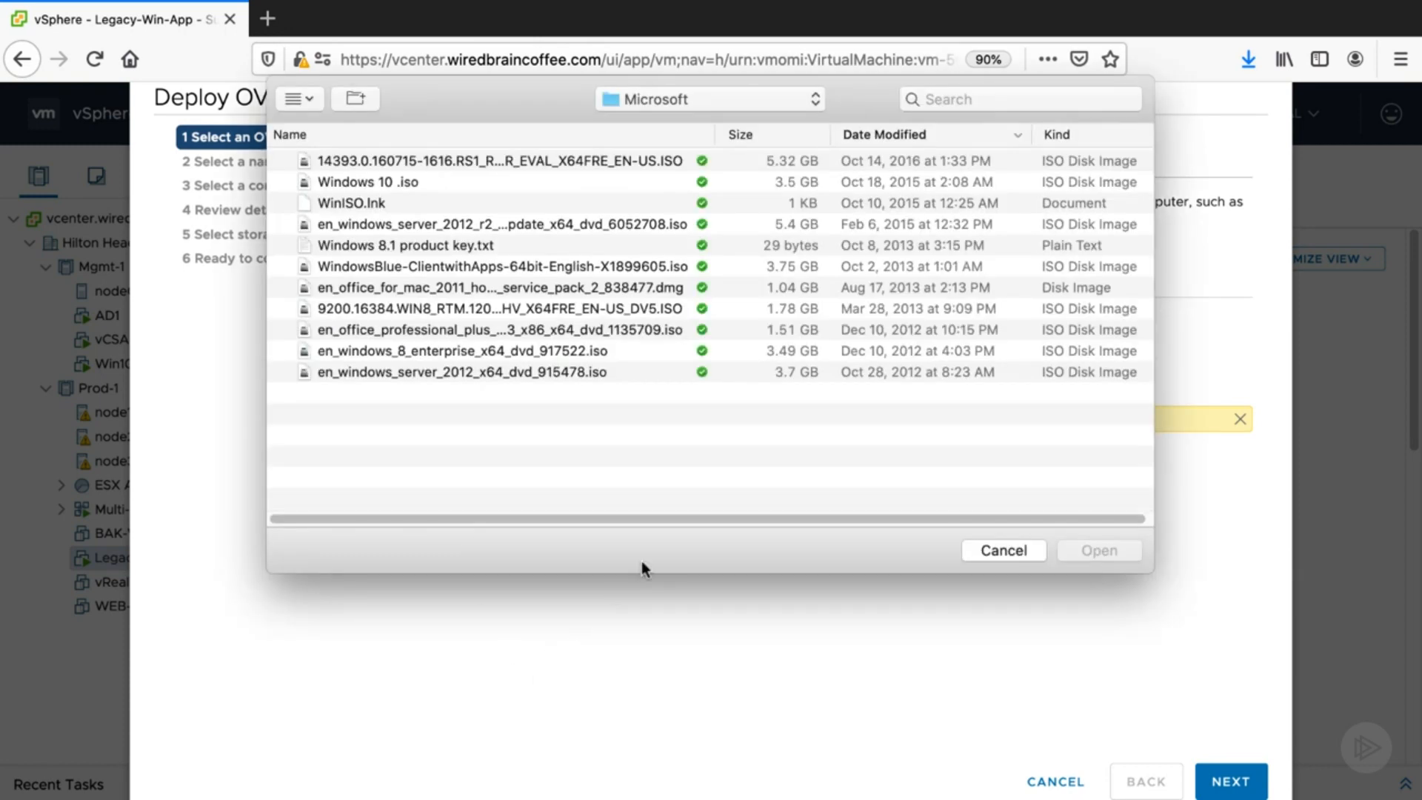
pyautogui.click(788, 99)
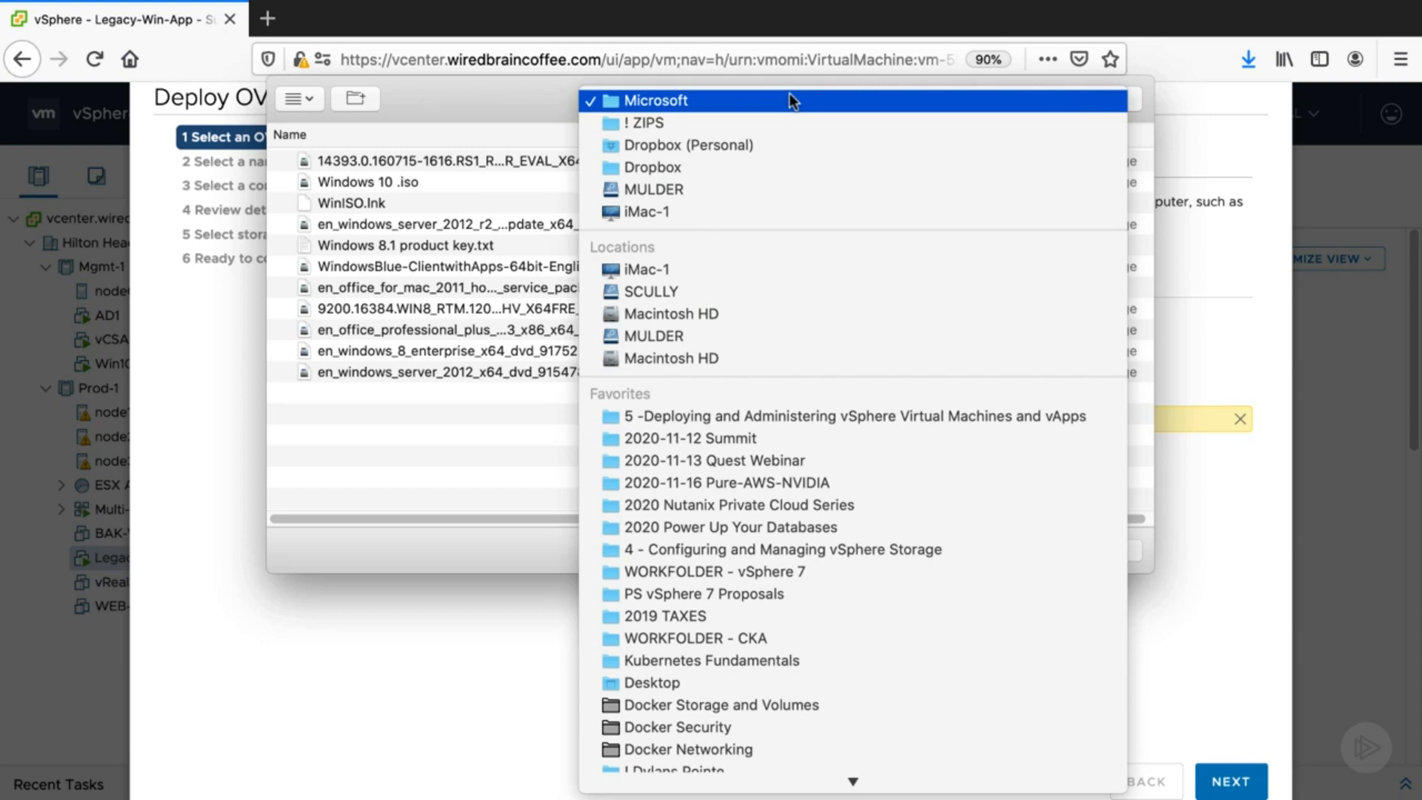
pyautogui.click(737, 704)
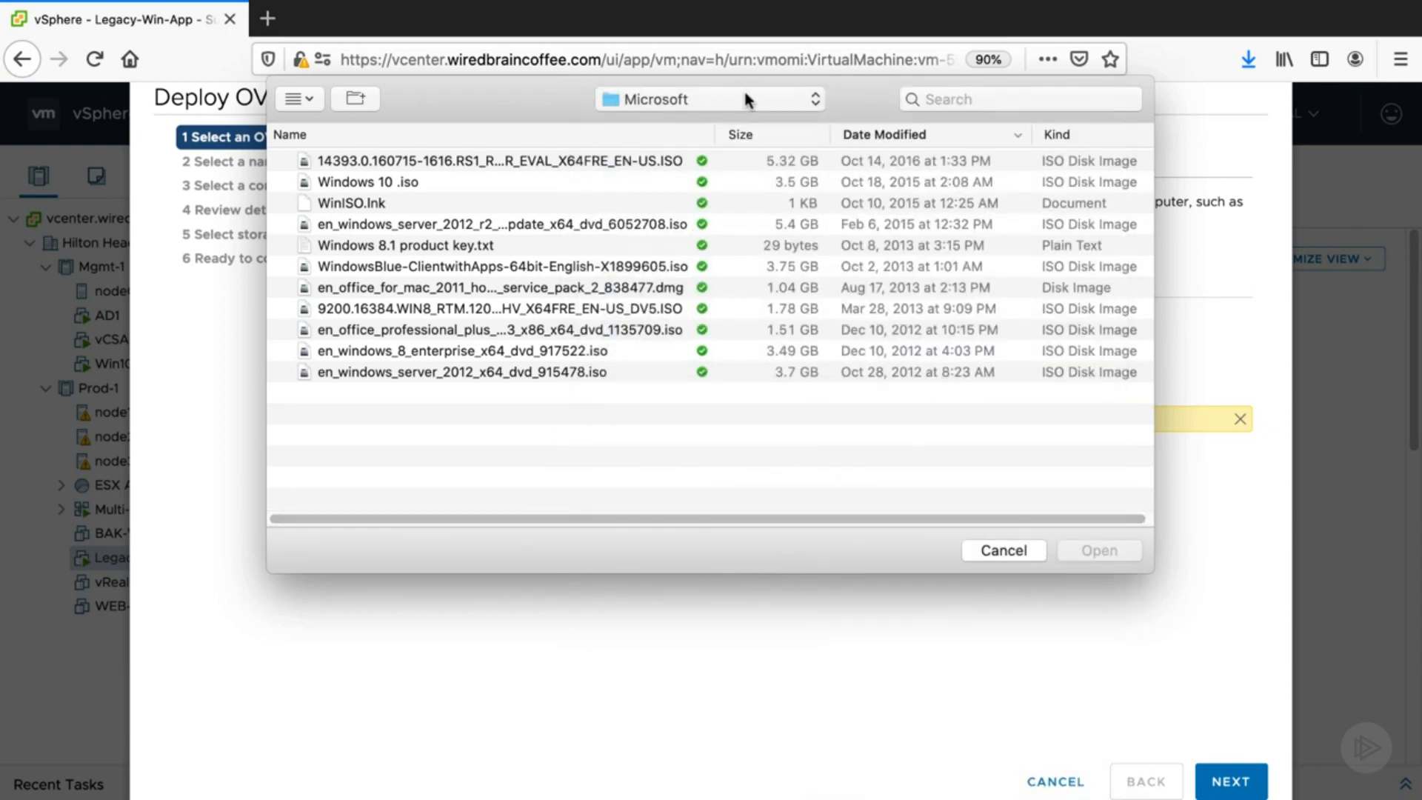
pyautogui.click(1005, 551)
pyautogui.click(501, 381)
pyautogui.click(762, 98)
pyautogui.click(706, 691)
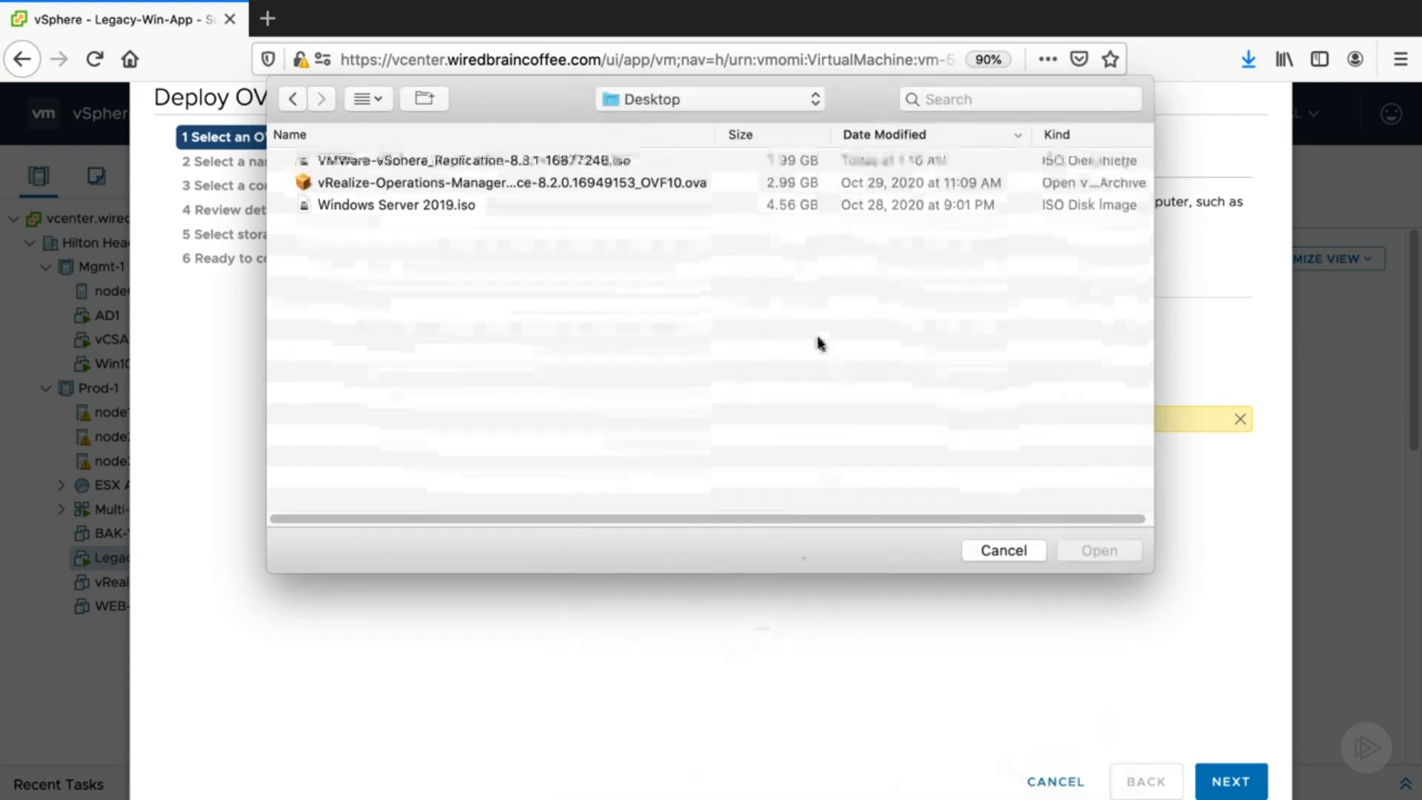
pyautogui.click(466, 163)
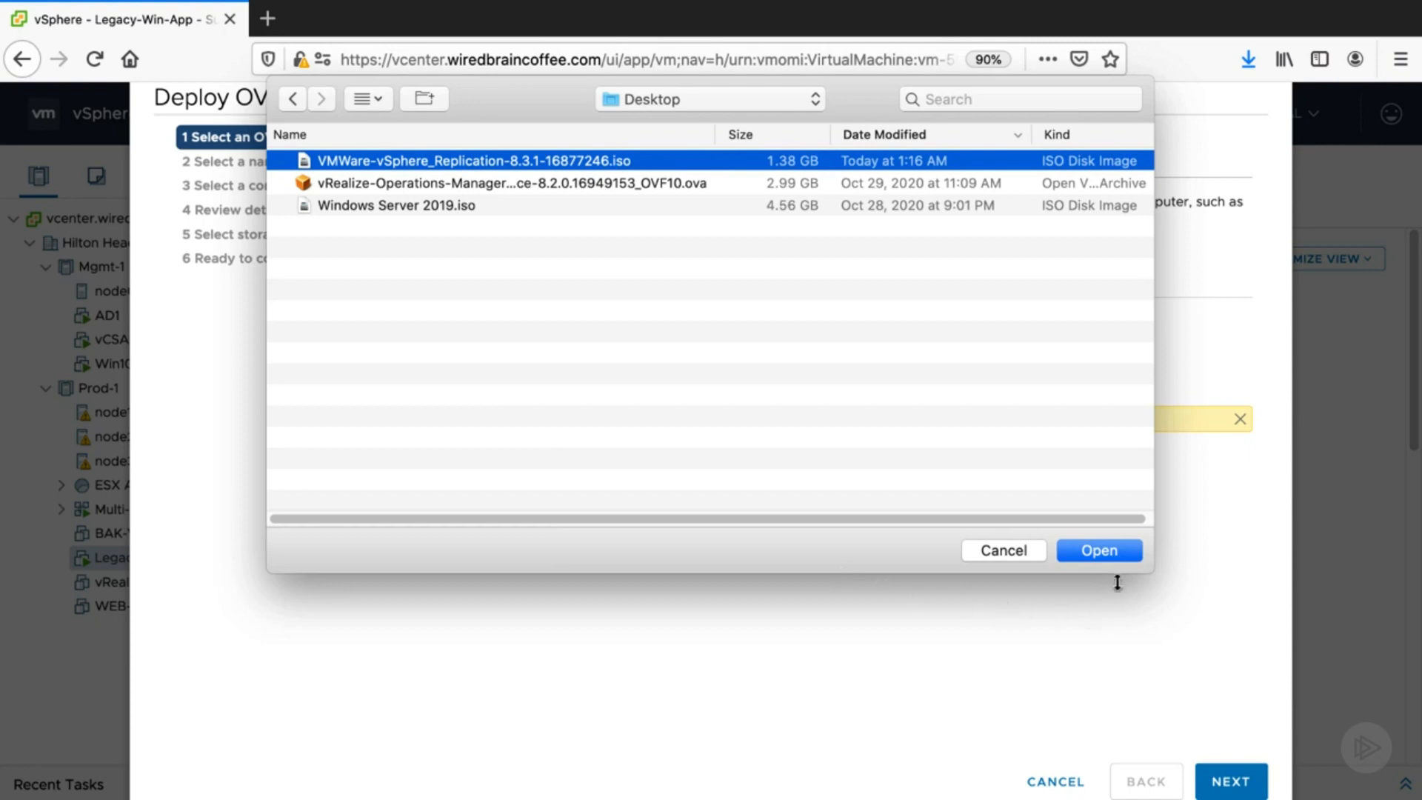
pyautogui.click(1100, 551)
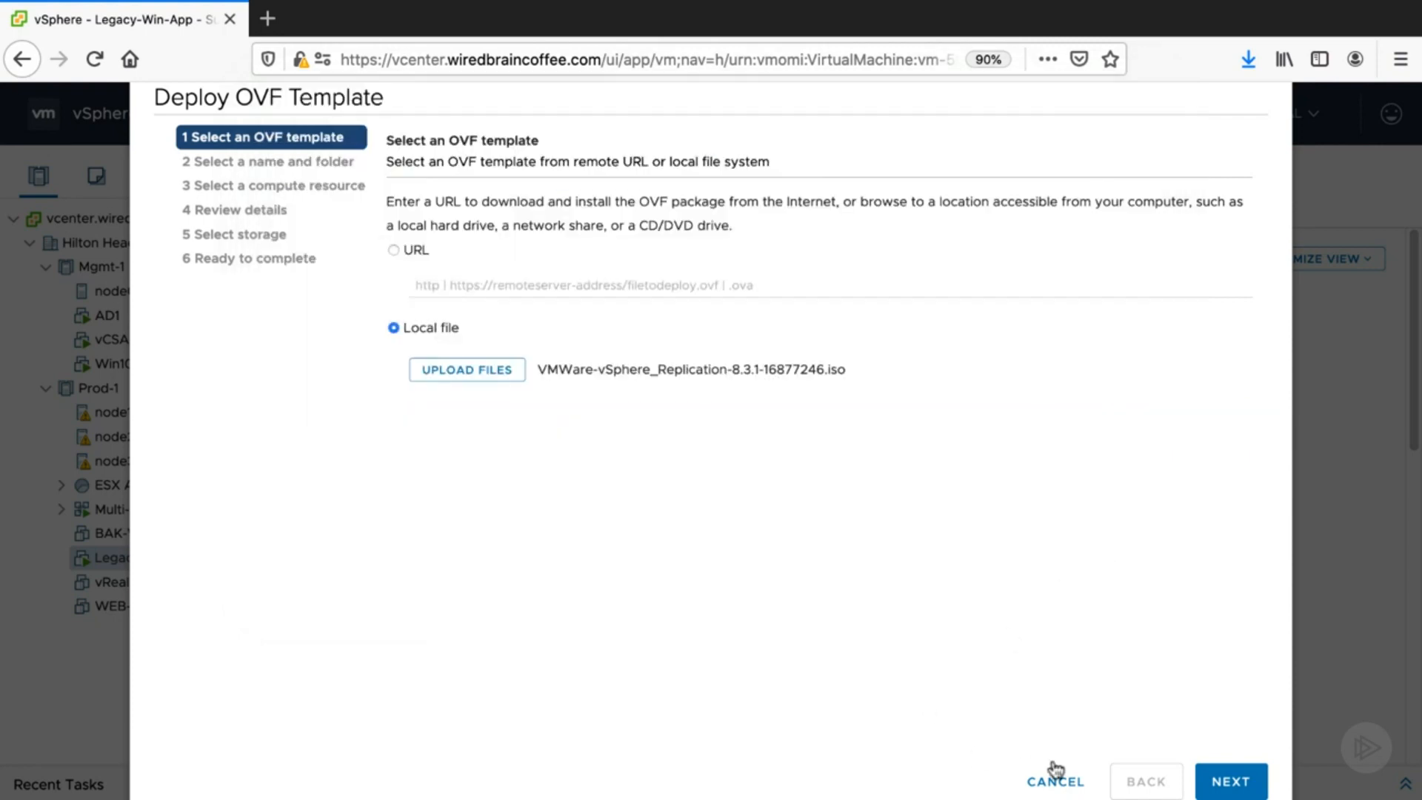
pyautogui.click(1224, 783)
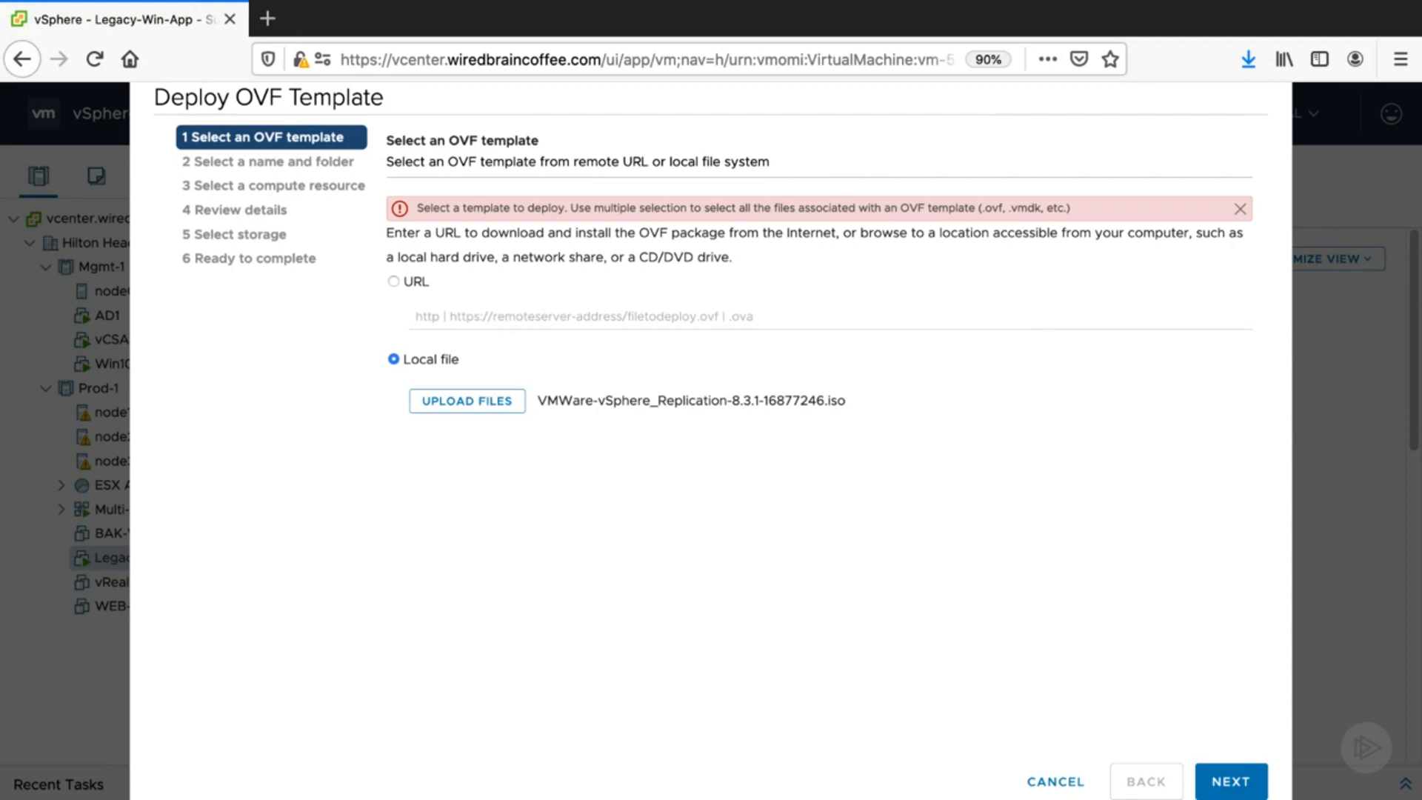
pyautogui.click(1055, 785)
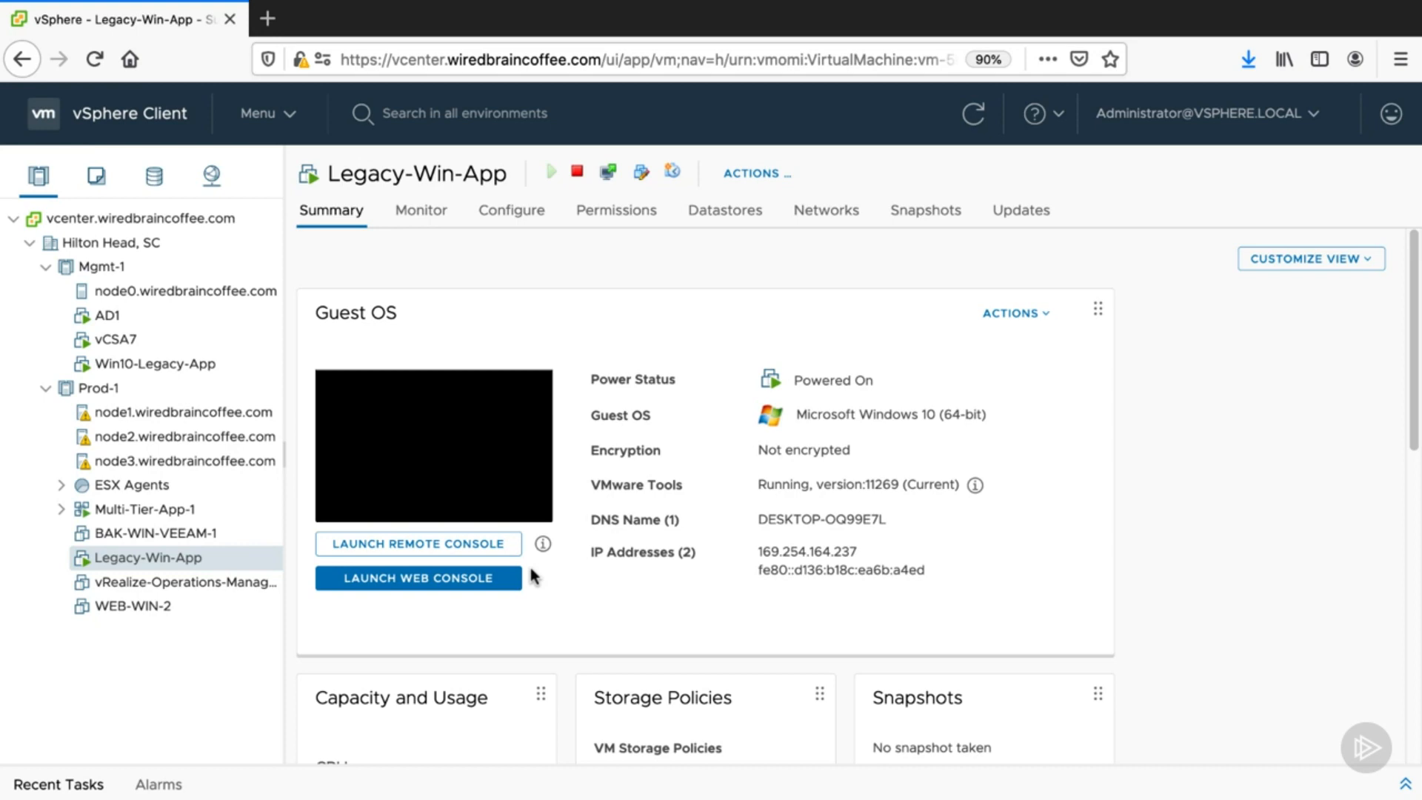
# - Mount the VMware-vSphere_Replication-8.3.1-16877246.iso image in Finder, close its CDROM window, and return to the browser
pyautogui.press('super+Tab')
pyautogui.press('super+Tab')
pyautogui.press('super+Tab')
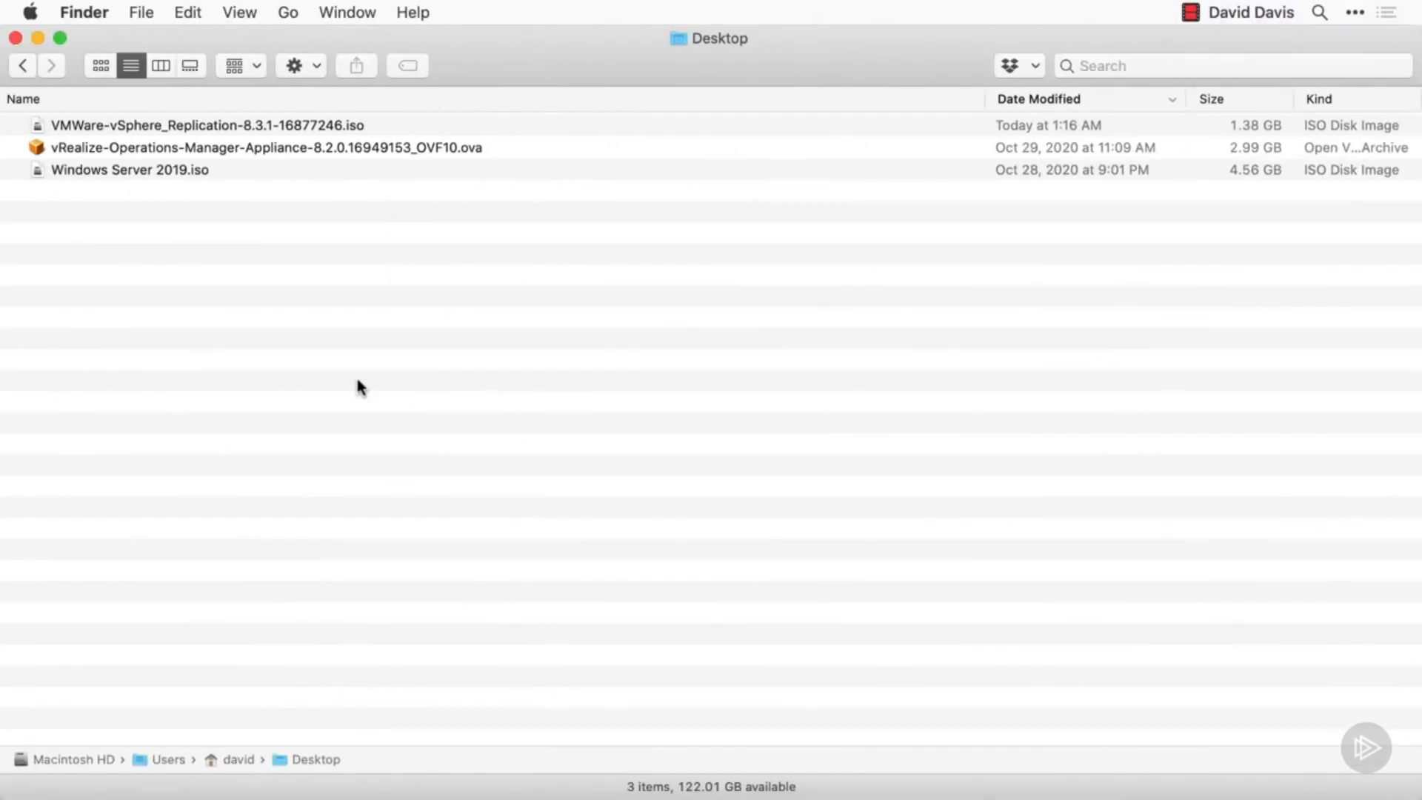
pyautogui.click(165, 127)
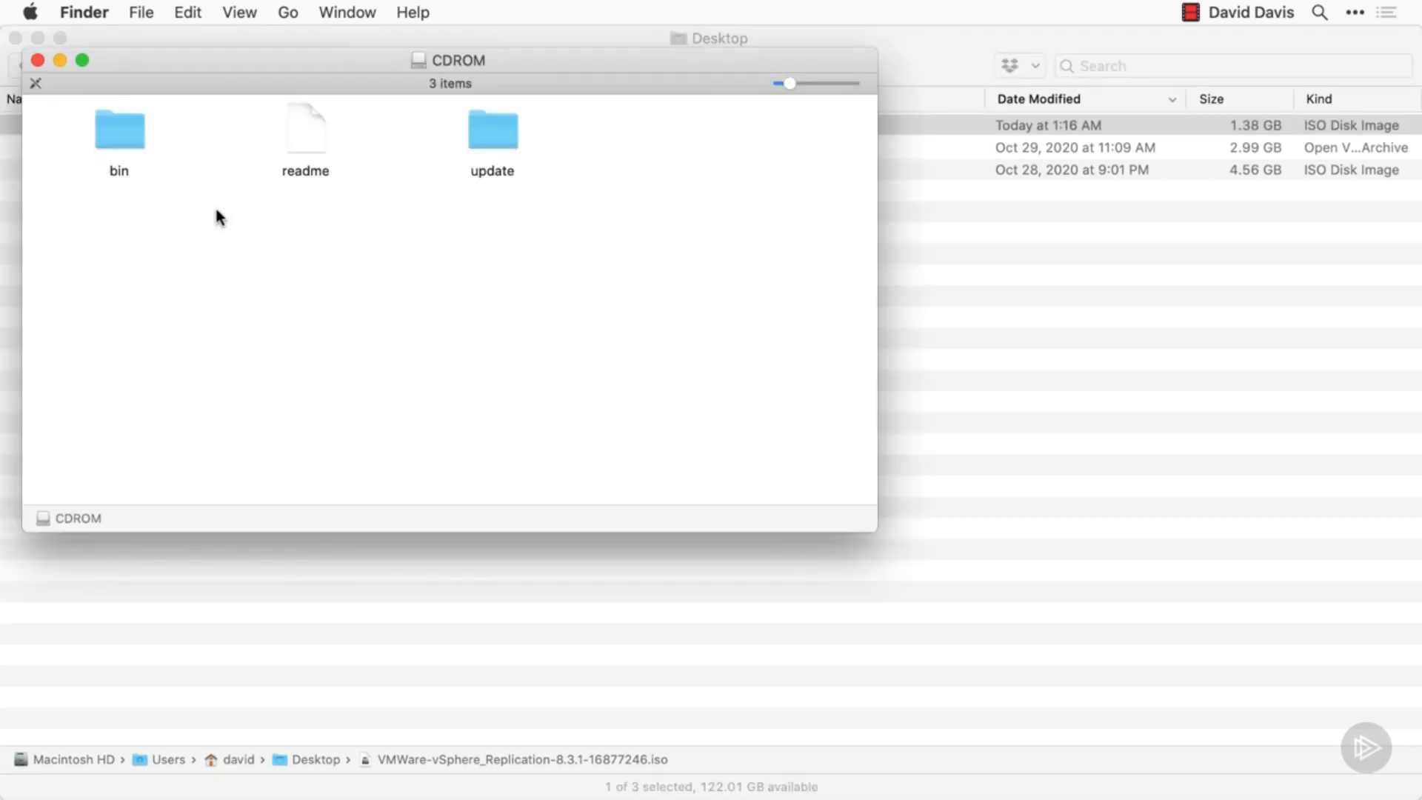
pyautogui.click(37, 60)
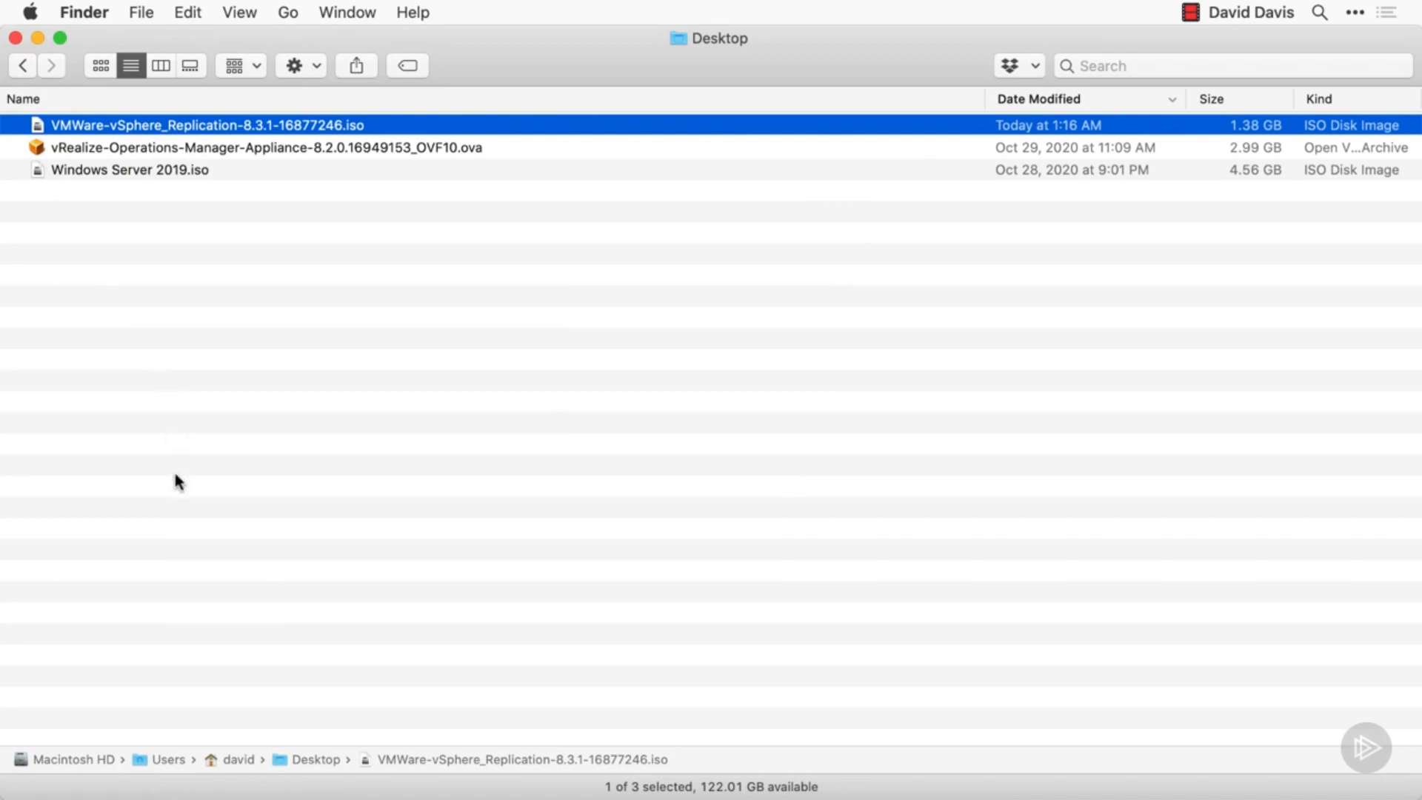
pyautogui.press('super+Tab')
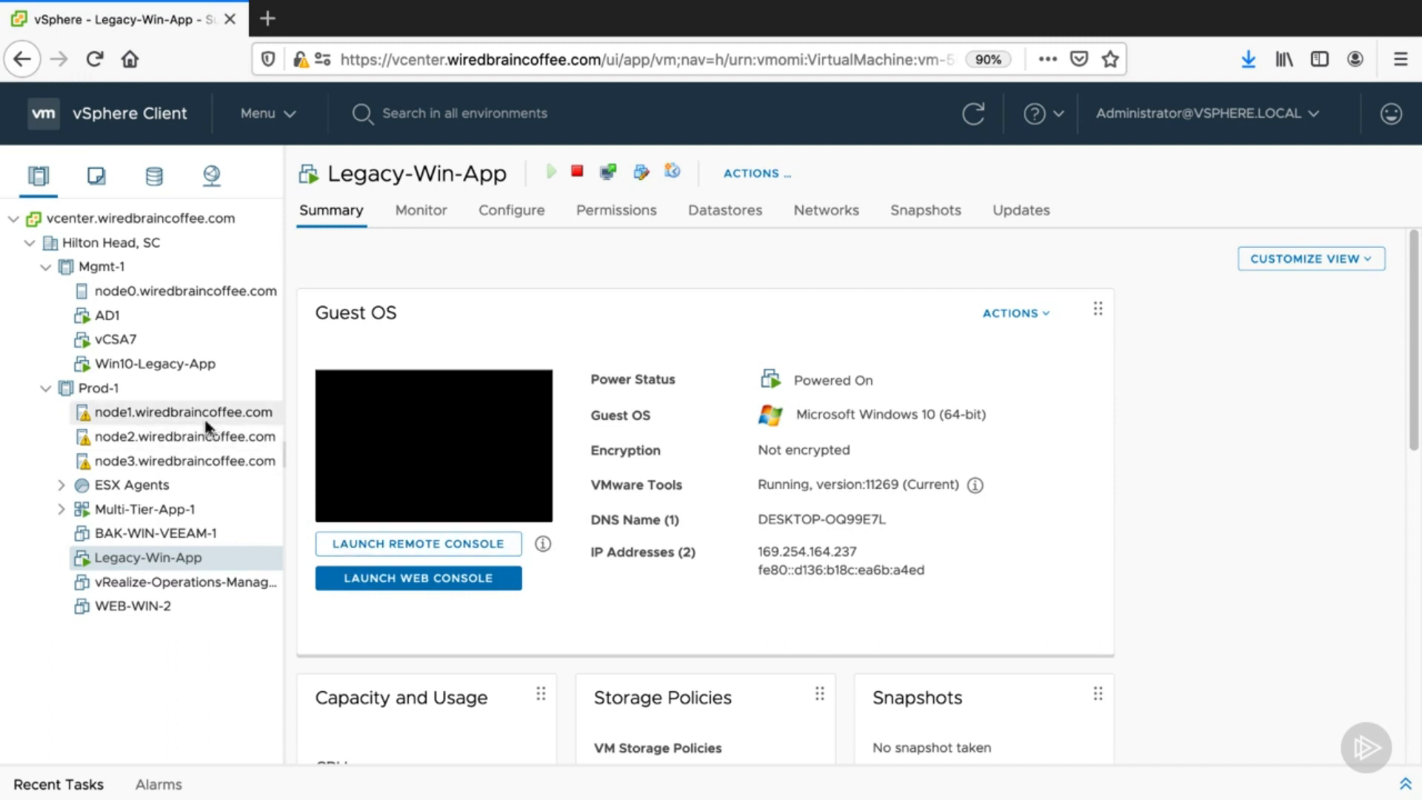
# - Start the Deploy OVF Template wizard on the Prod-1 cluster and choose to upload a local file
pyautogui.rightClick(118, 394)
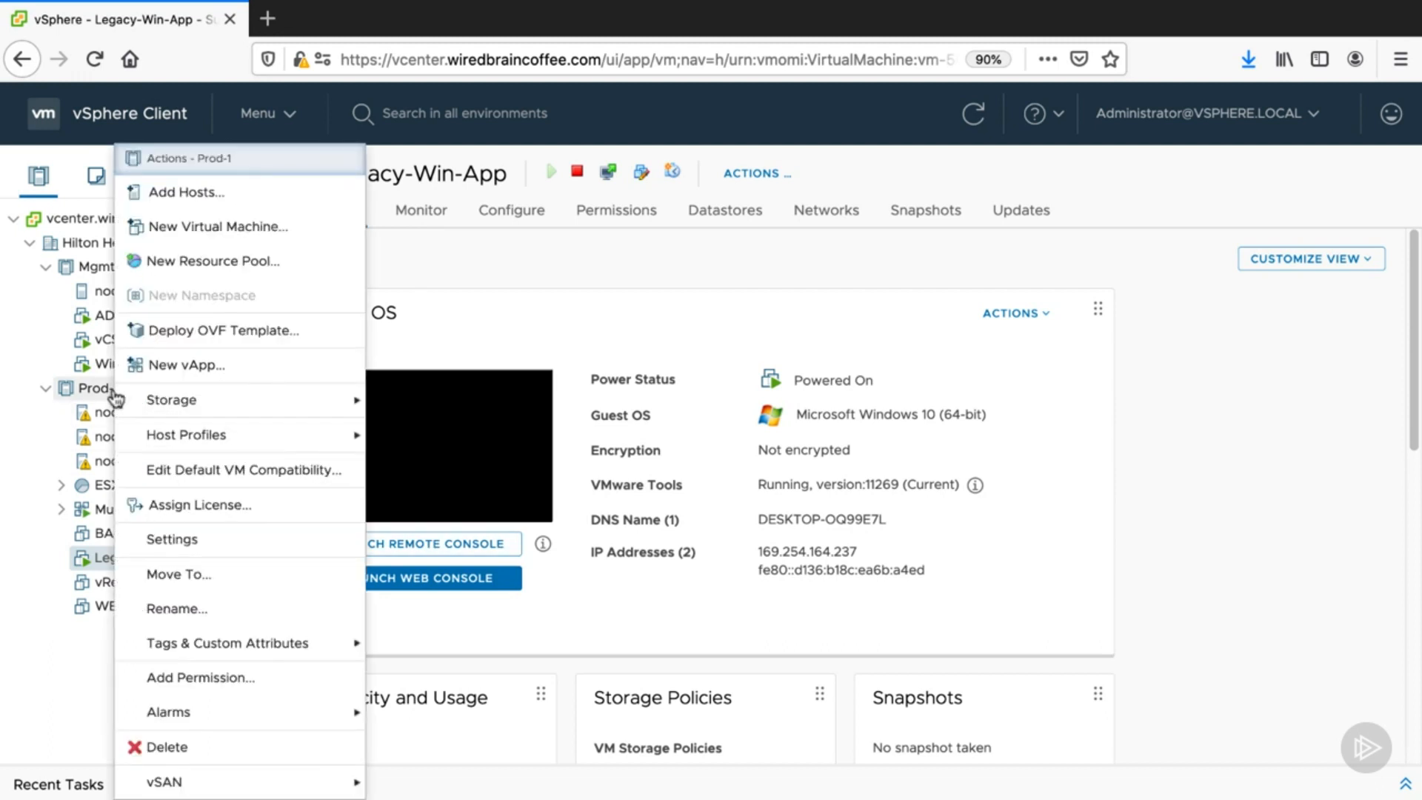
pyautogui.click(223, 330)
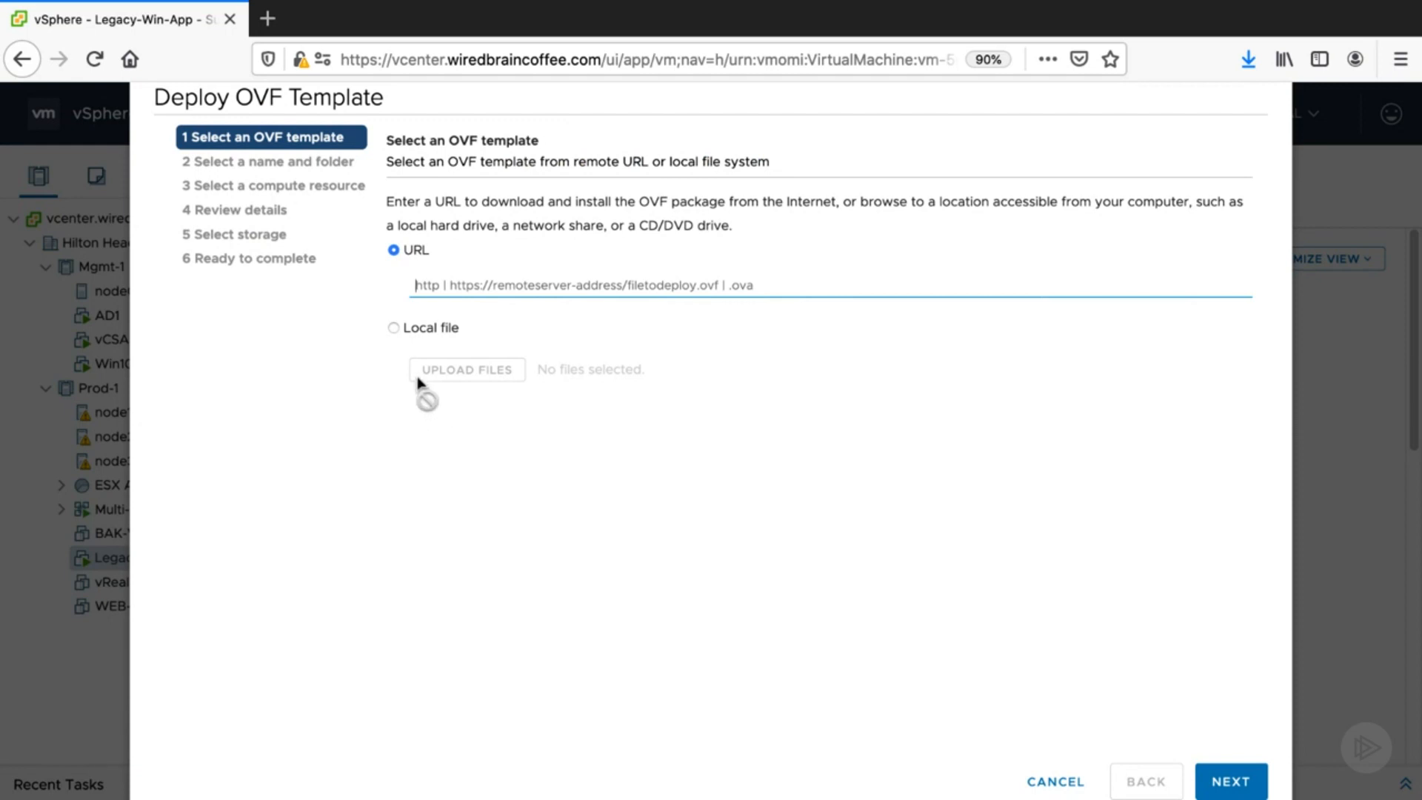
pyautogui.click(393, 328)
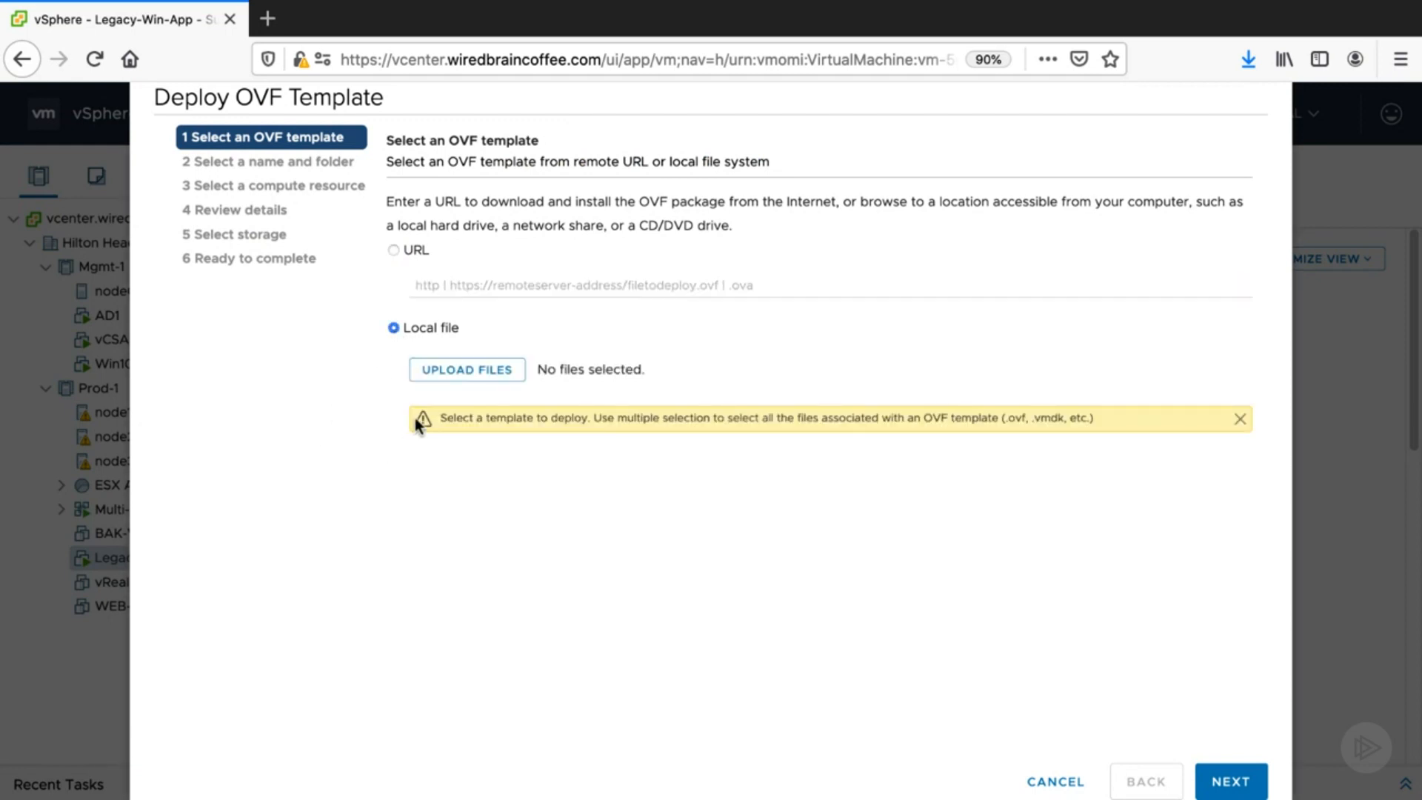
pyautogui.click(461, 375)
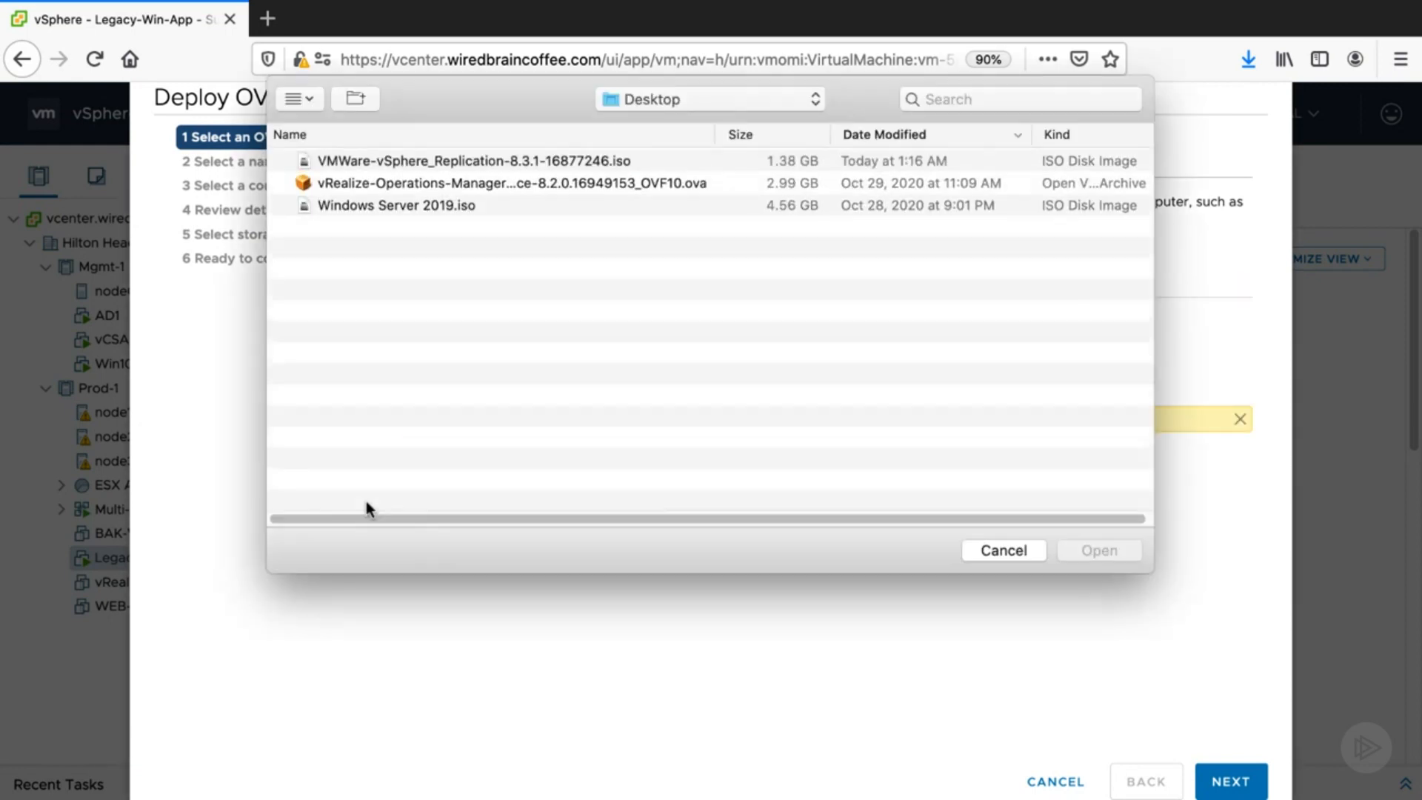
# - Browse to the bin folder on the mounted CDROM and upload vSphere_Replication_AddOn_OVF10.ovf as the template
pyautogui.click(668, 102)
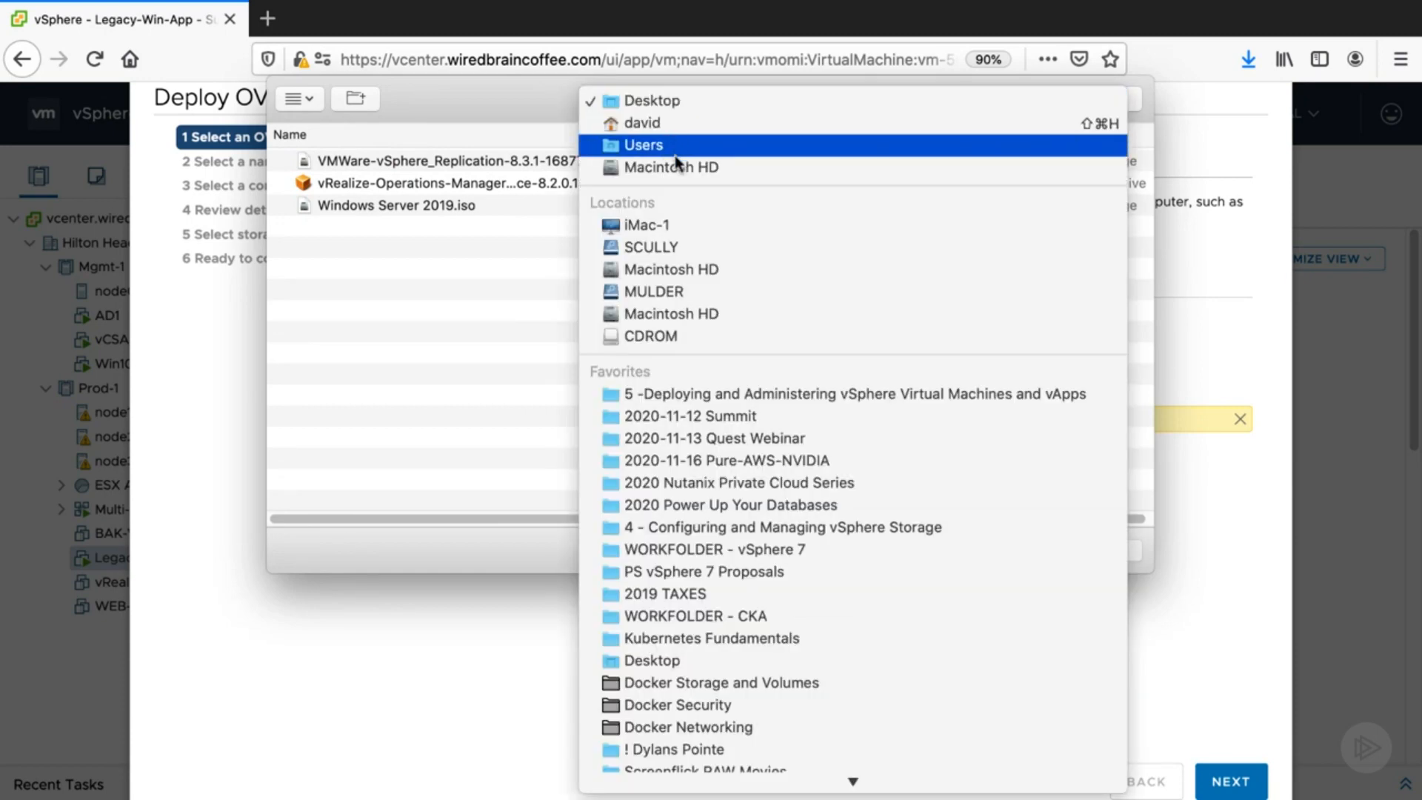
pyautogui.scroll(-10, 725, 333)
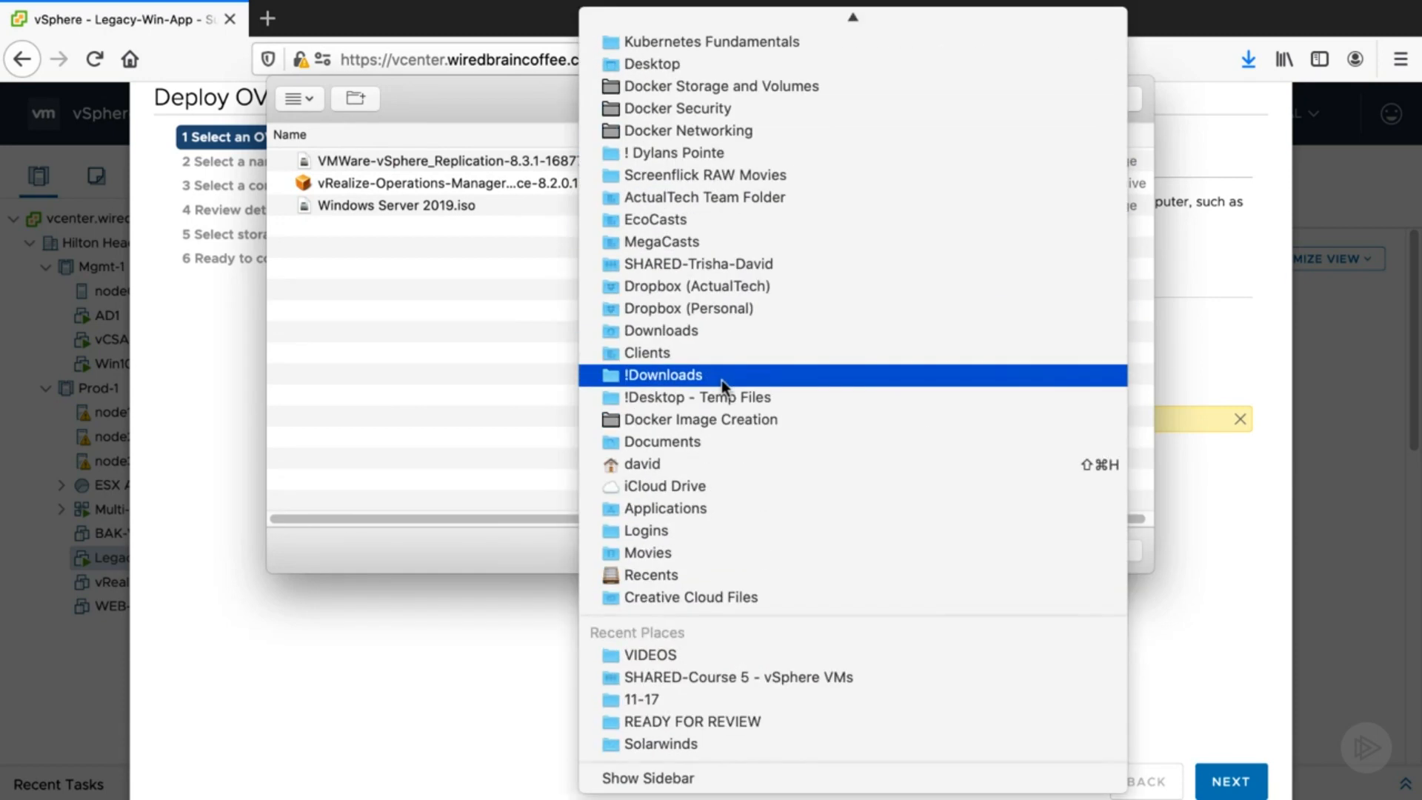
pyautogui.scroll(8, 724, 704)
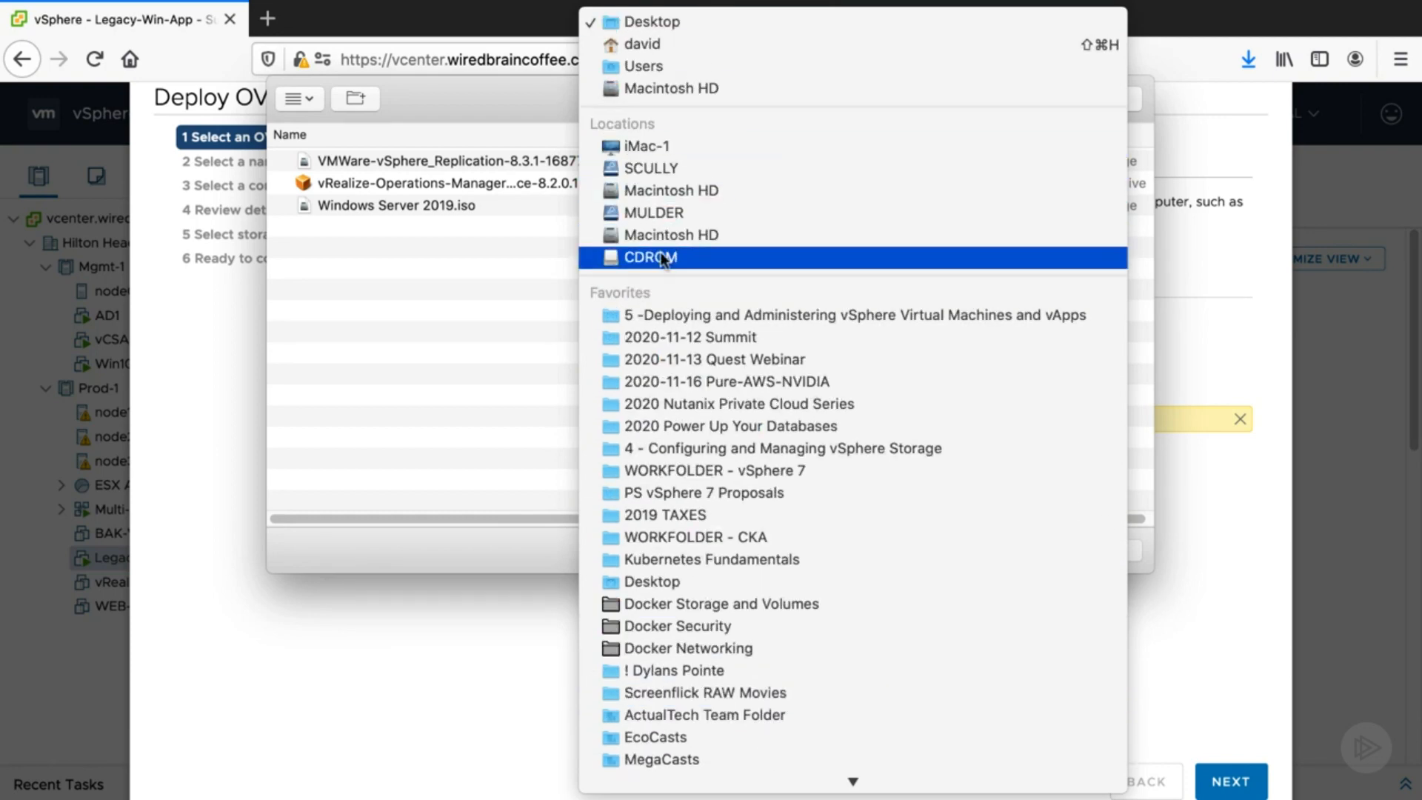
pyautogui.click(466, 544)
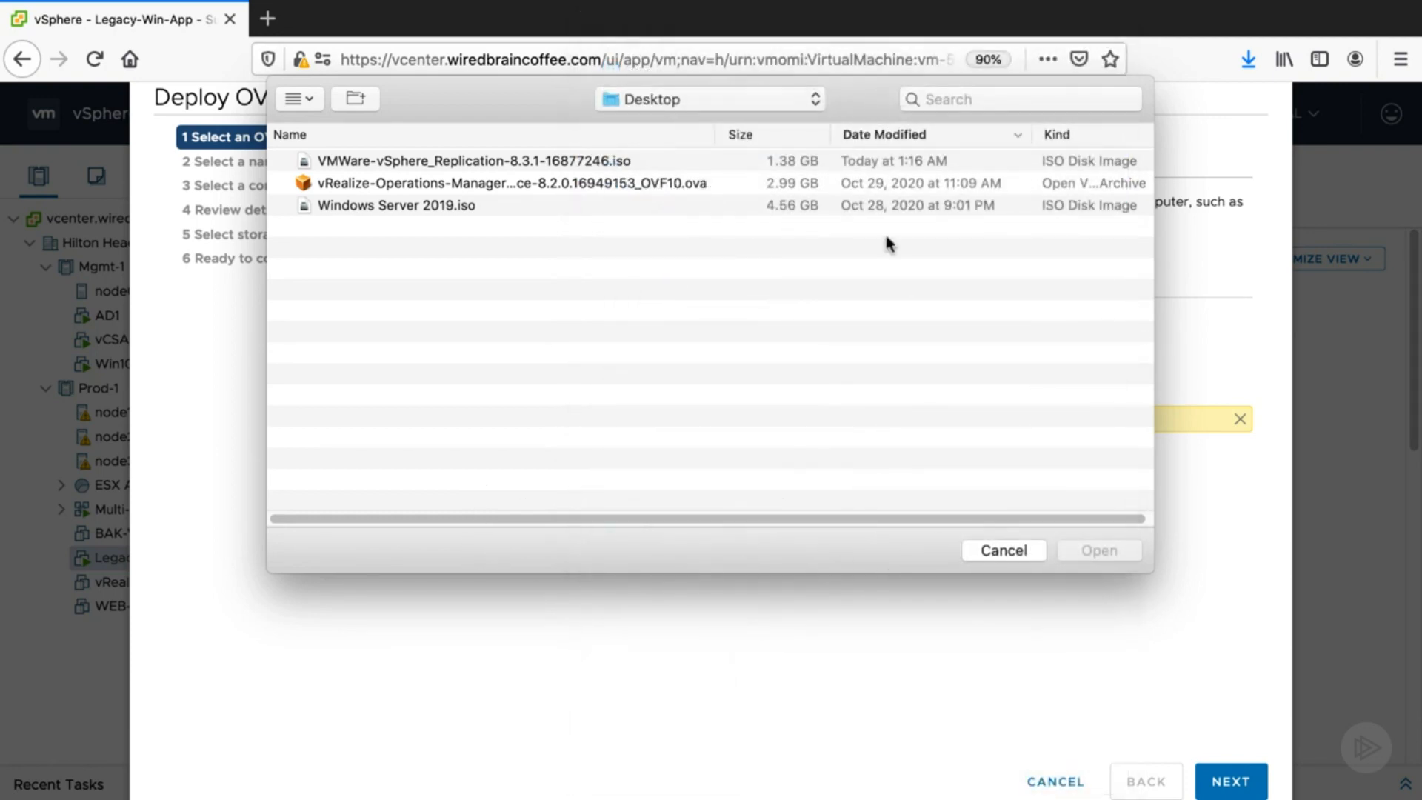
pyautogui.click(748, 100)
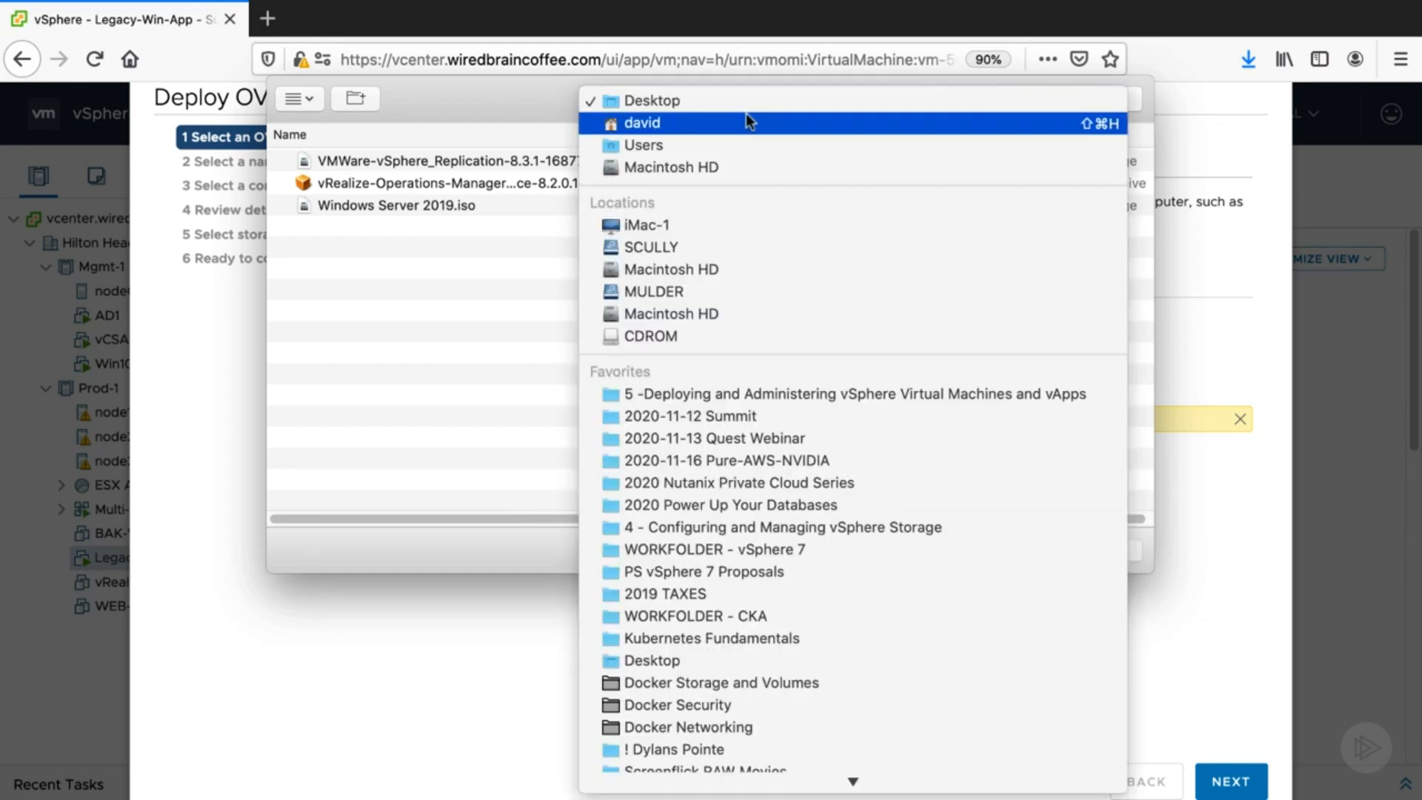
pyautogui.click(743, 337)
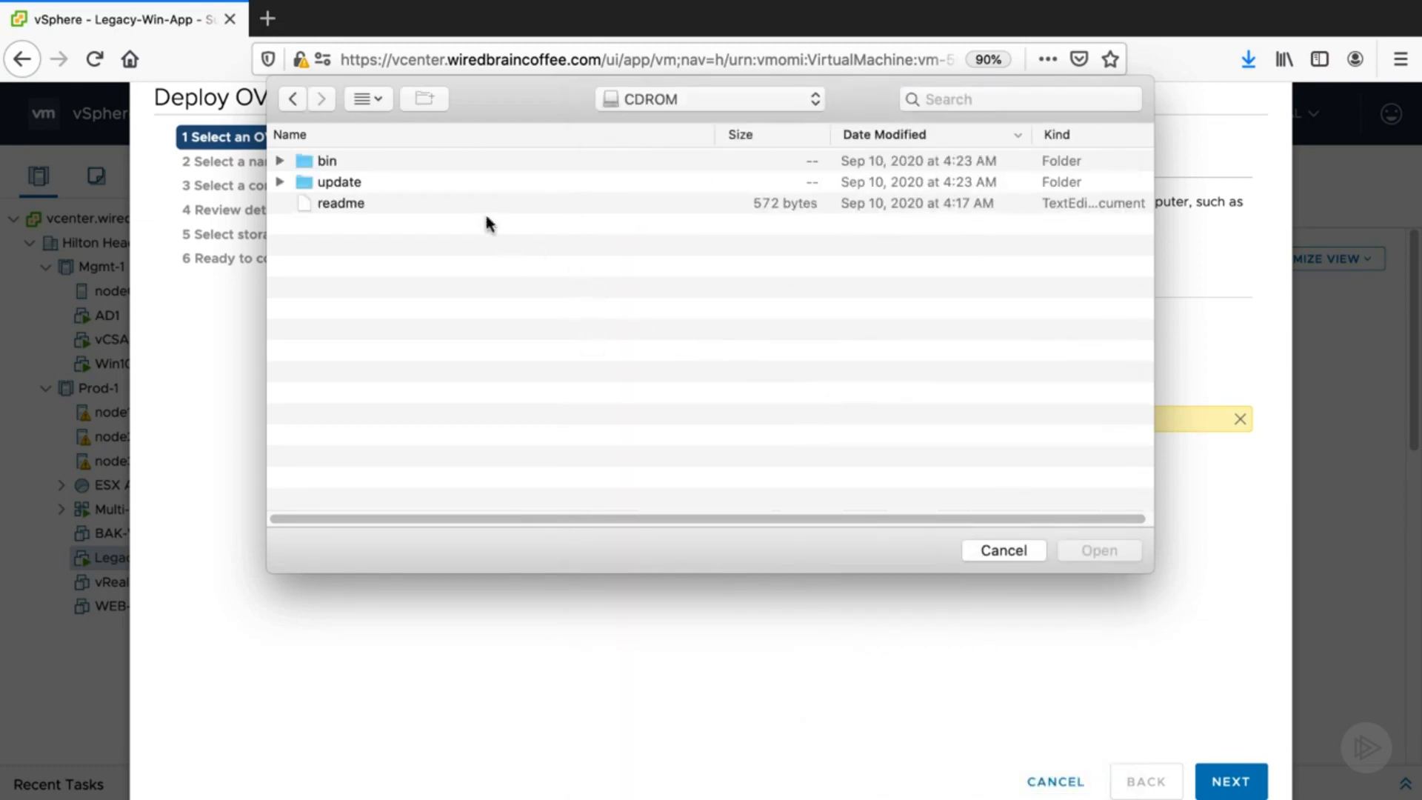
pyautogui.doubleClick(373, 162)
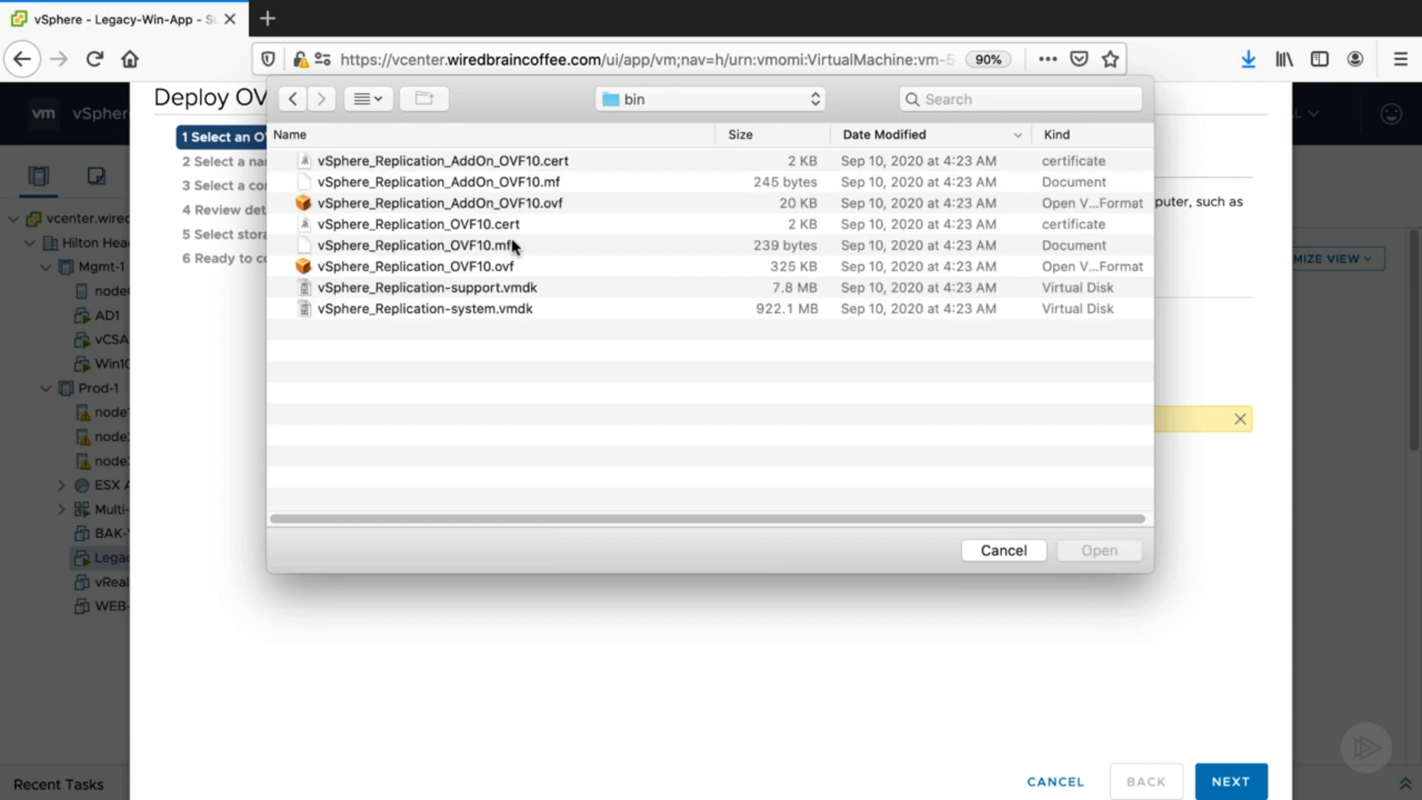
pyautogui.click(511, 204)
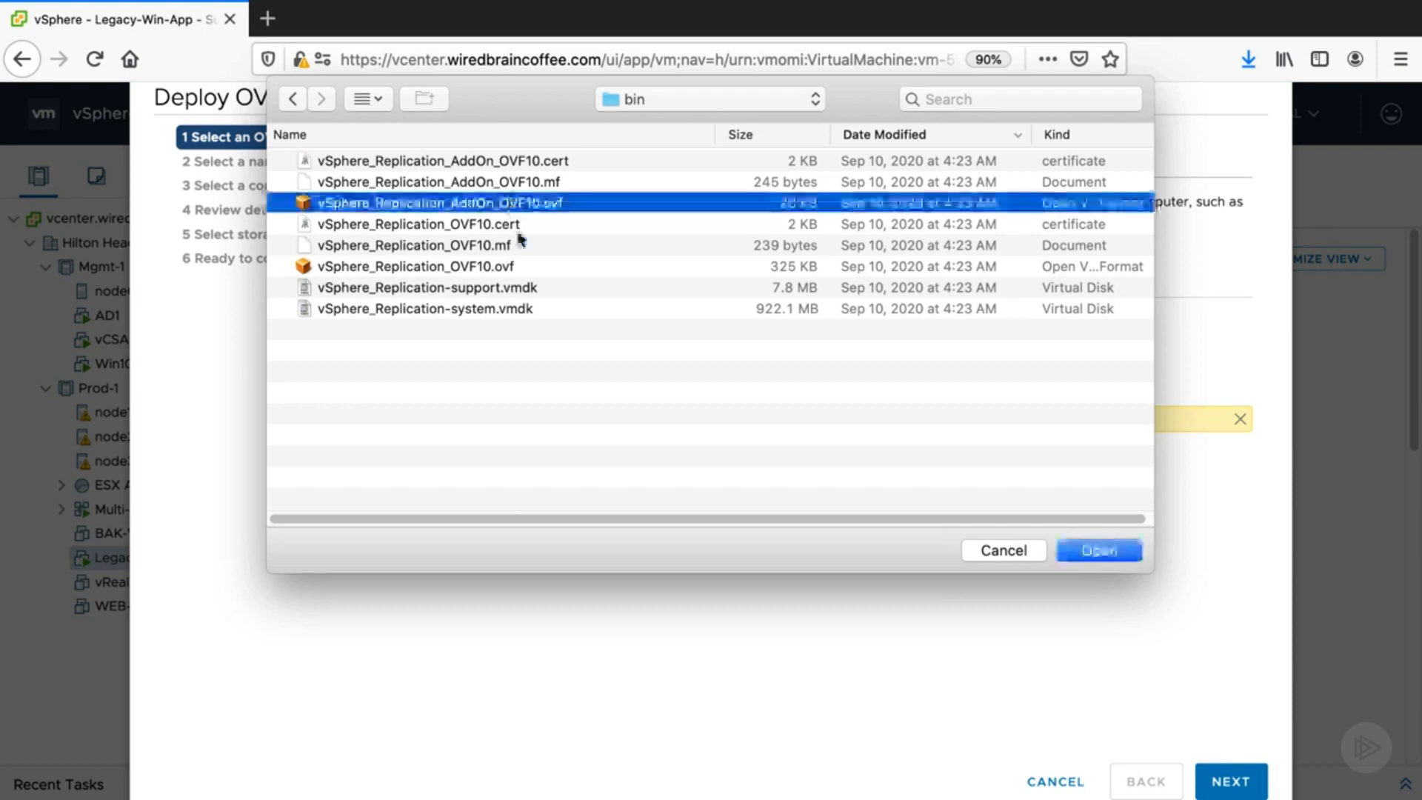
pyautogui.click(1100, 552)
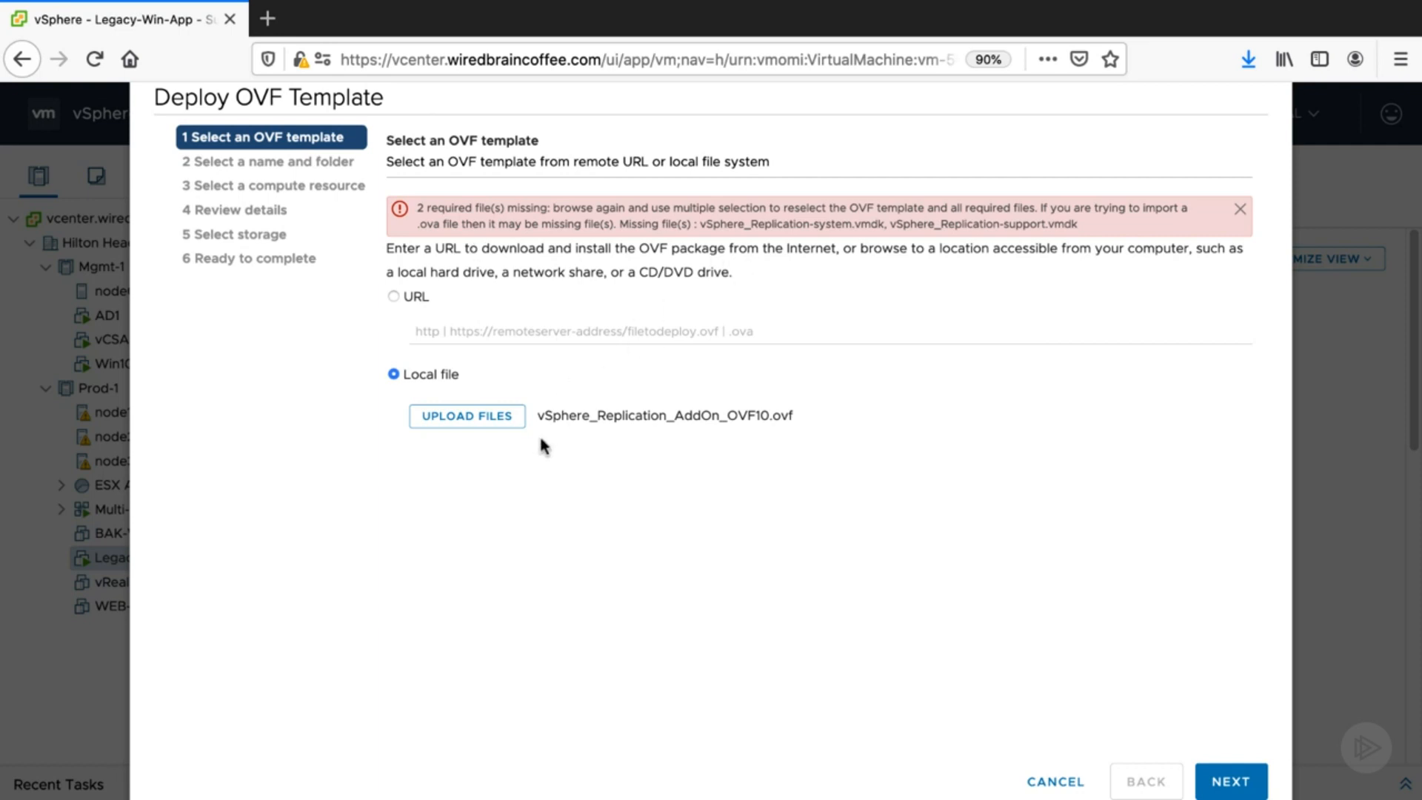
# - Try to select the vSphere_Replication_AddOn_OVF10 .cert, .mf and .ovf files for upload, then cancel the file dialog
pyautogui.click(482, 416)
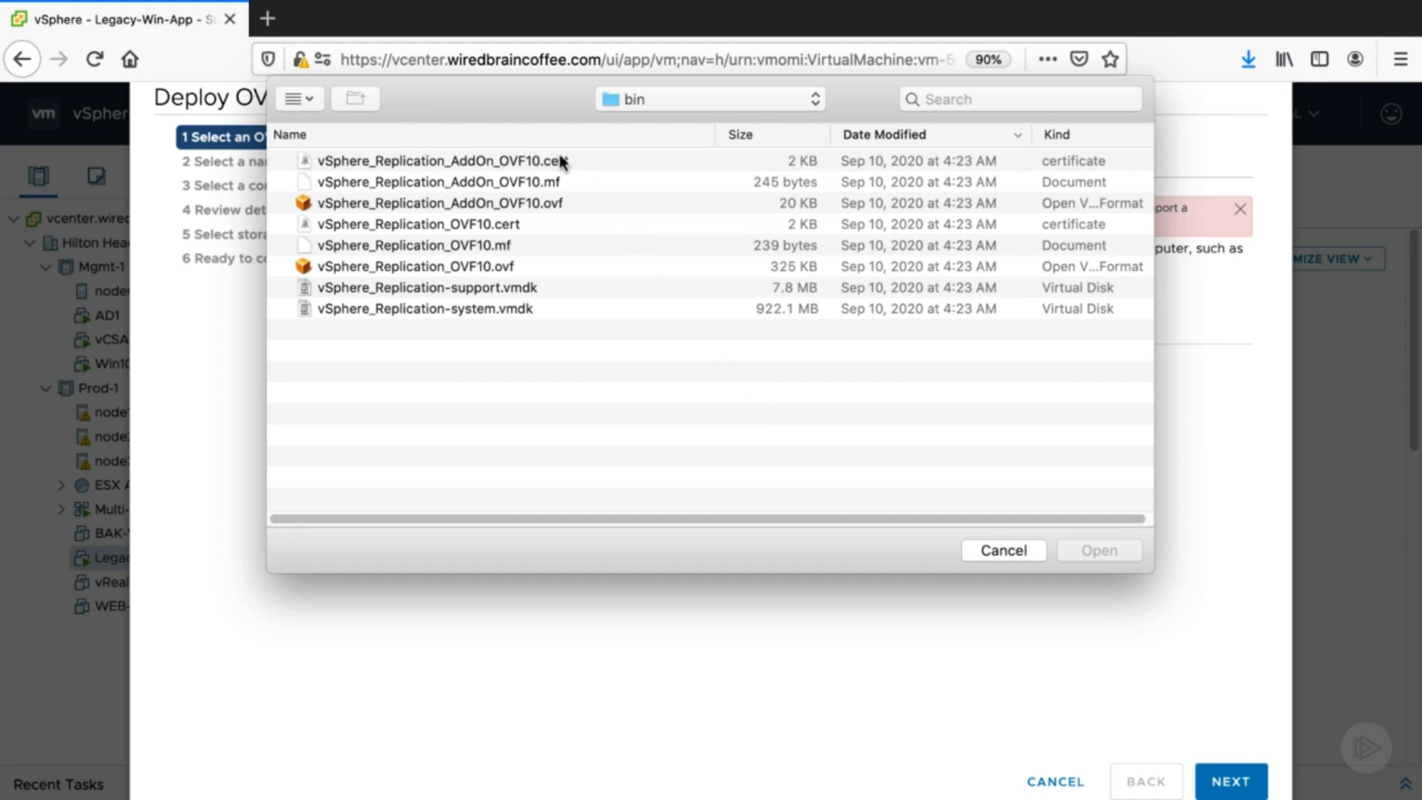
pyautogui.click(588, 160)
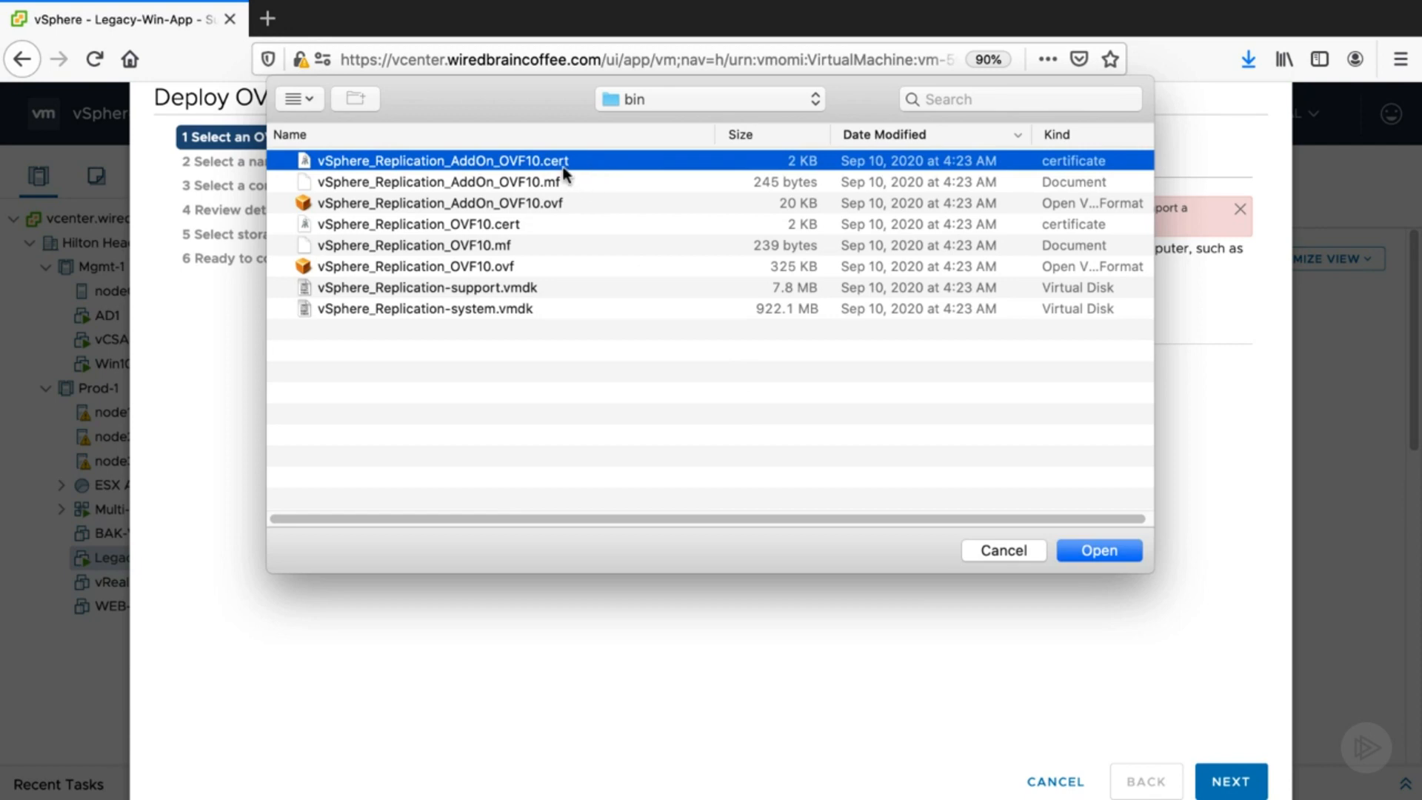
pyautogui.keyDown('shift'); pyautogui.click(453, 183); pyautogui.keyUp('shift')
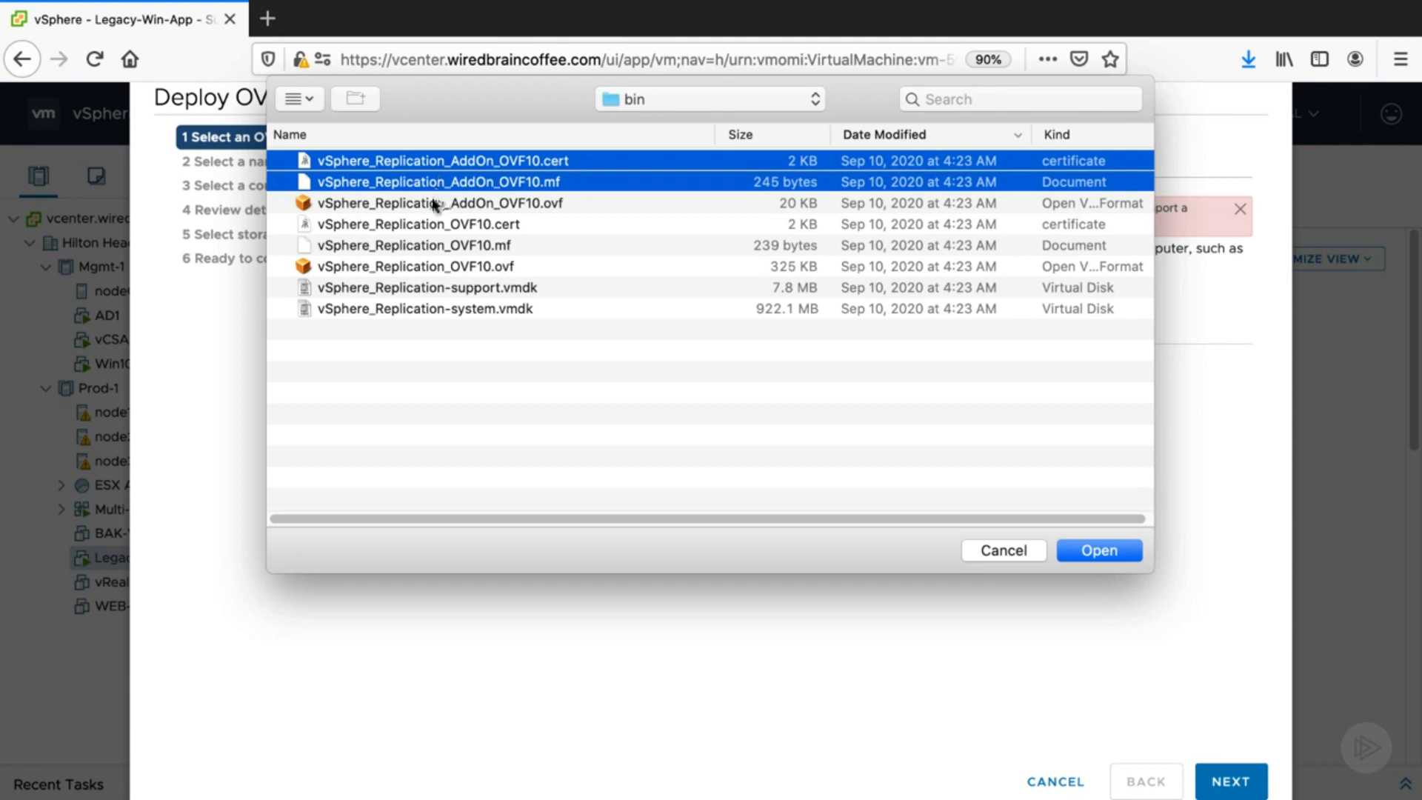
pyautogui.keyDown('shift'); pyautogui.click(430, 205); pyautogui.keyUp('shift')
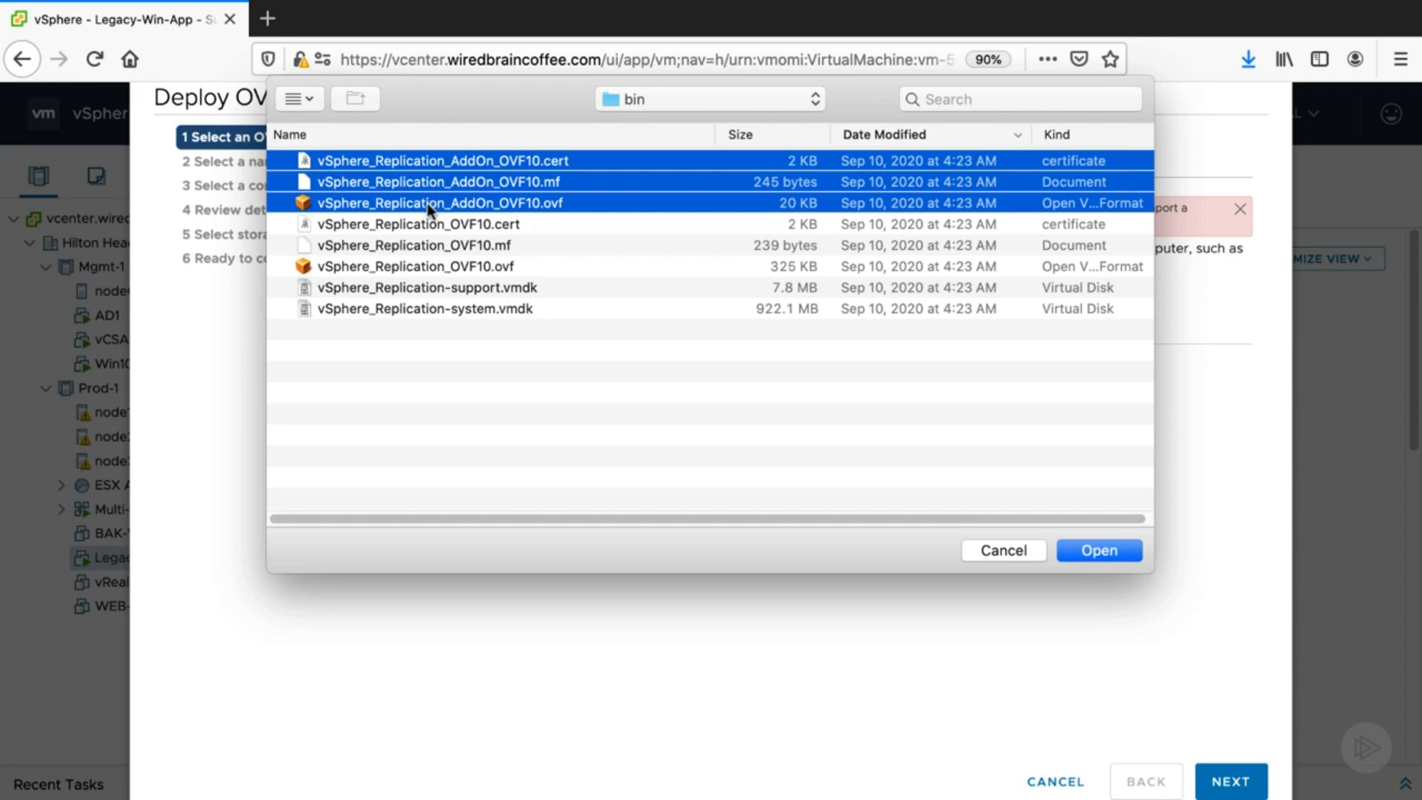
pyautogui.keyDown('shift'); pyautogui.click(420, 290); pyautogui.keyUp('shift')
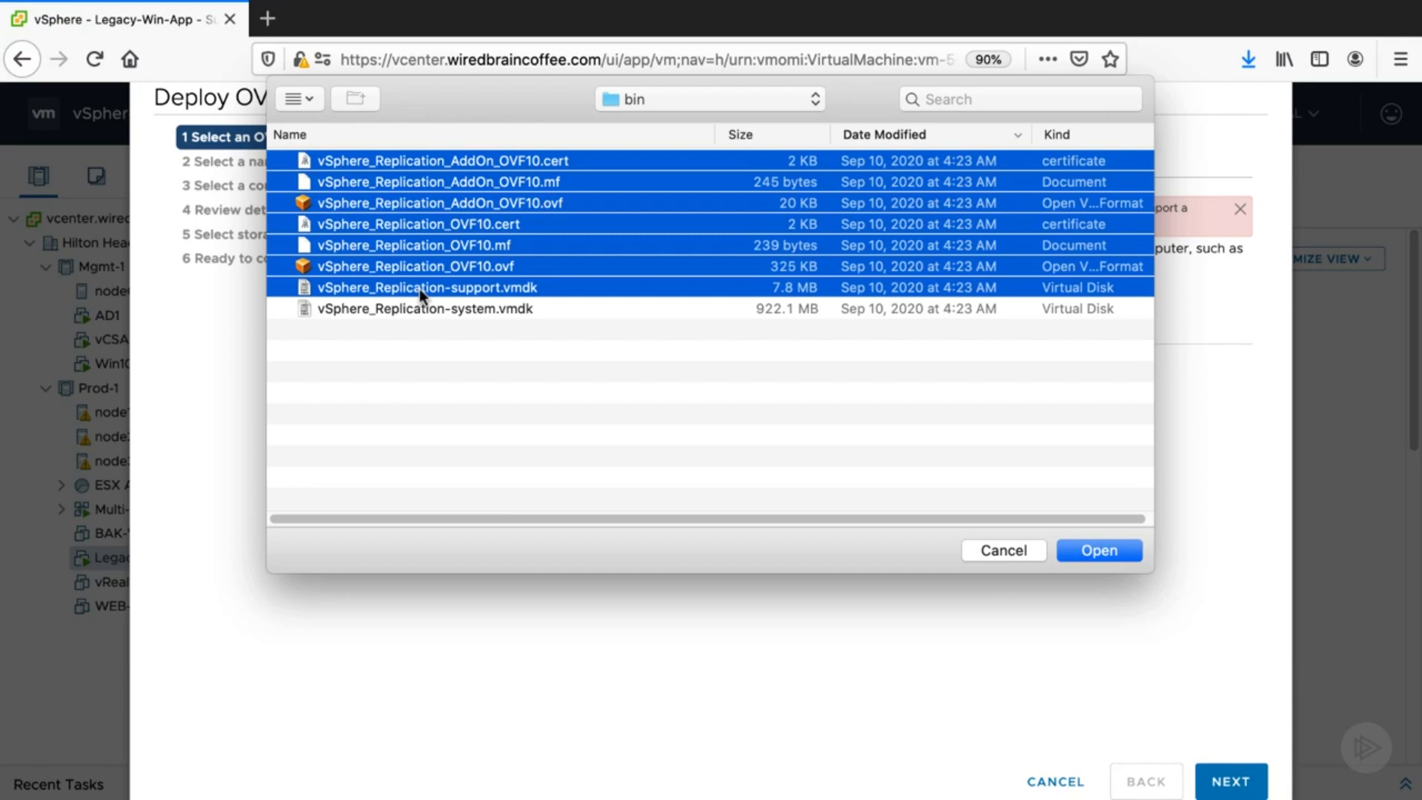
pyautogui.click(675, 442)
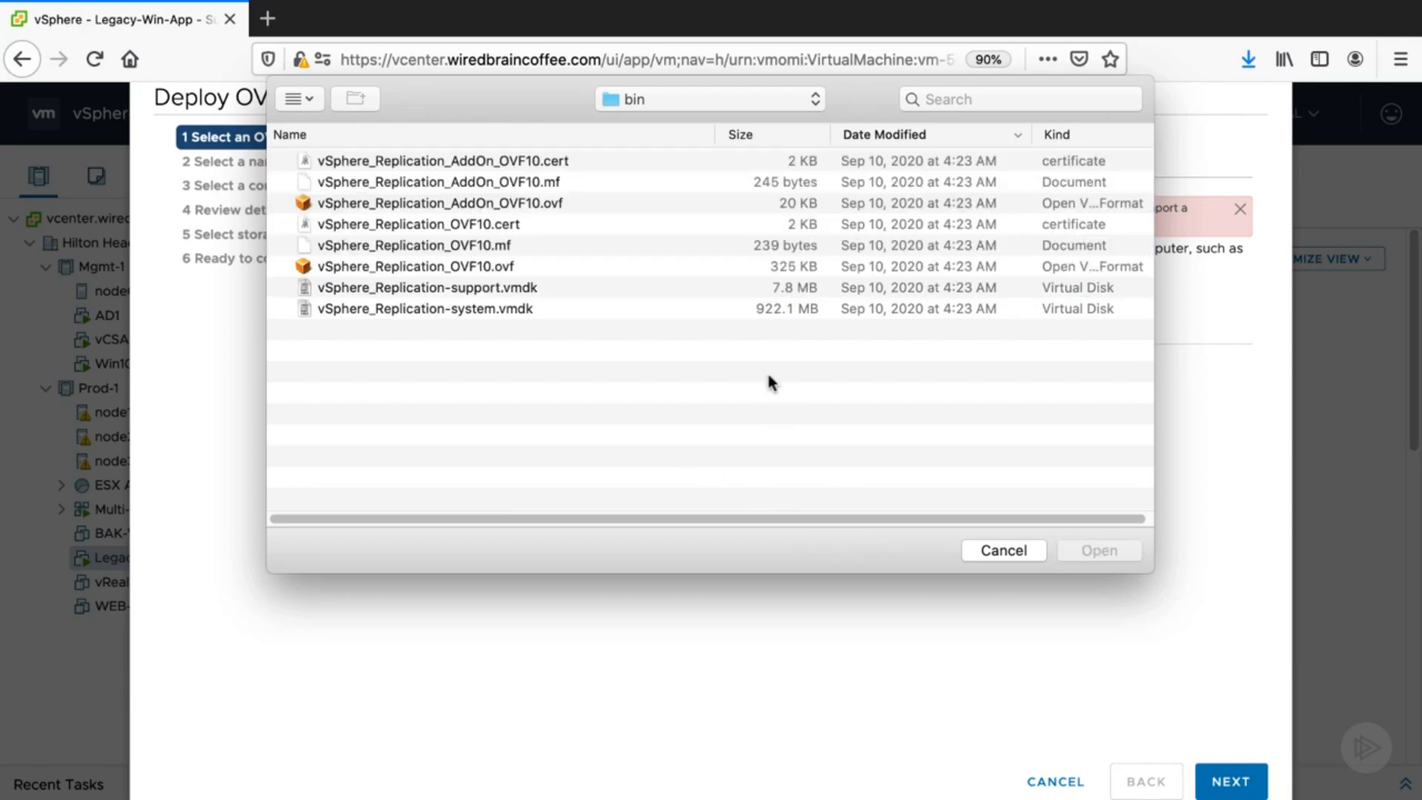
pyautogui.click(402, 159)
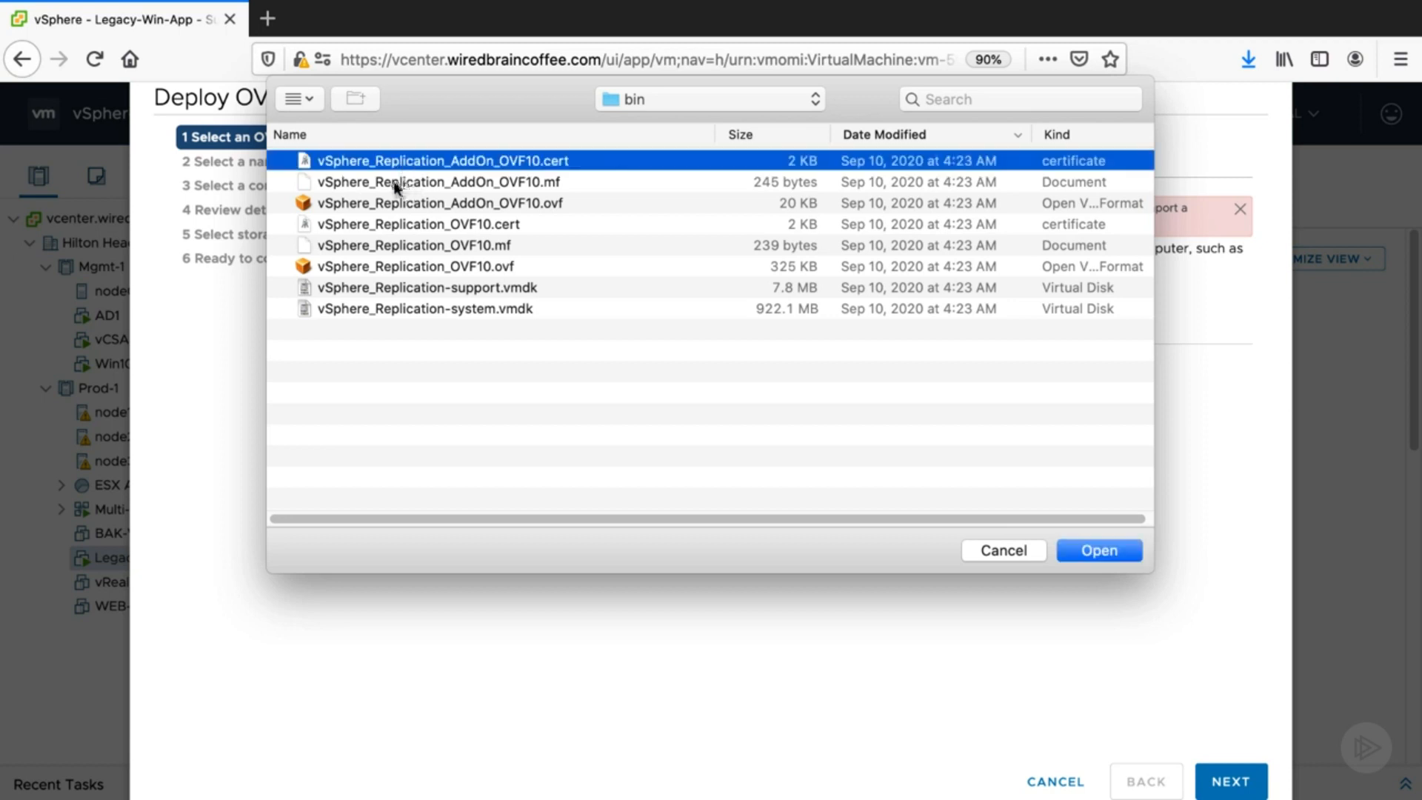
pyautogui.keyDown('shift'); pyautogui.click(379, 185); pyautogui.keyUp('shift')
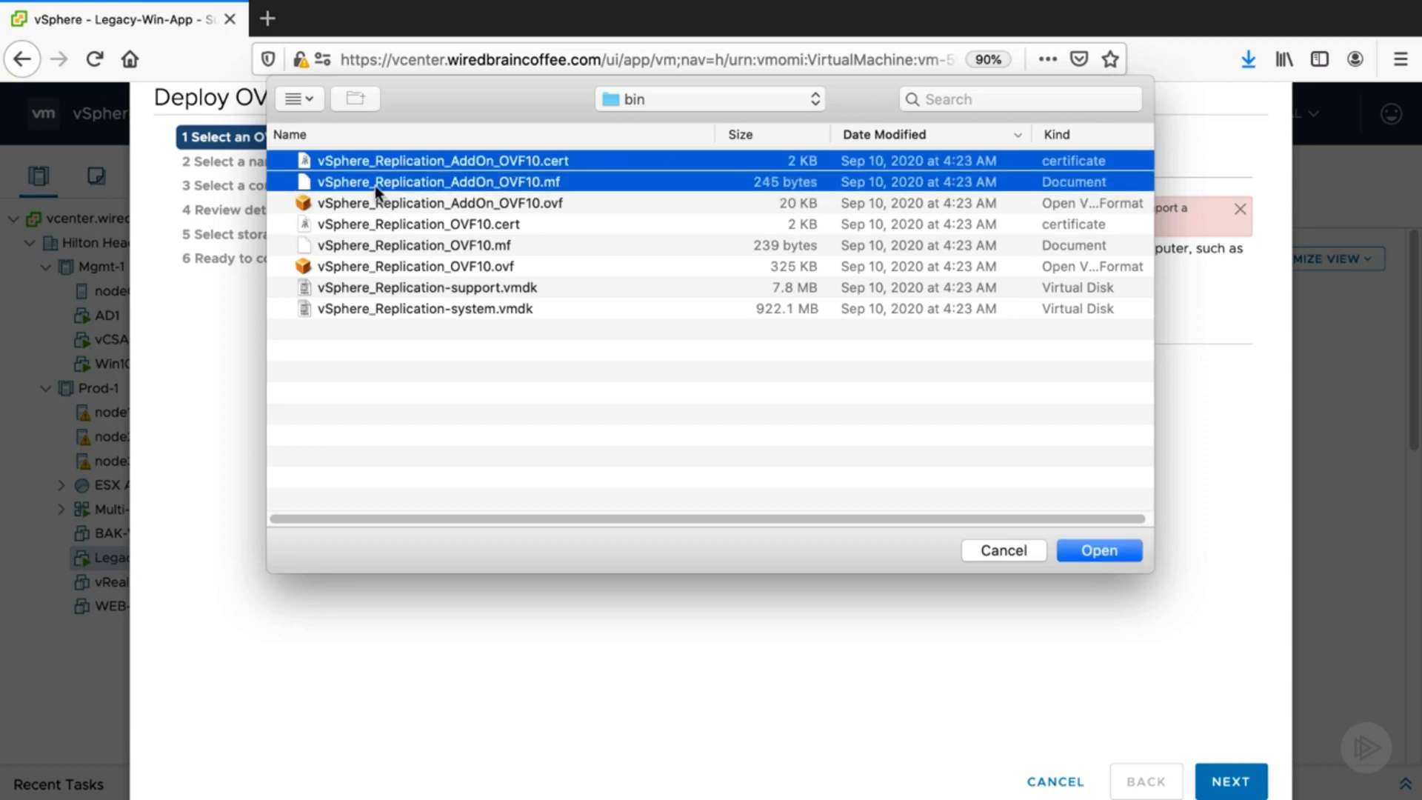
pyautogui.keyDown('shift'); pyautogui.click(371, 202); pyautogui.keyUp('shift')
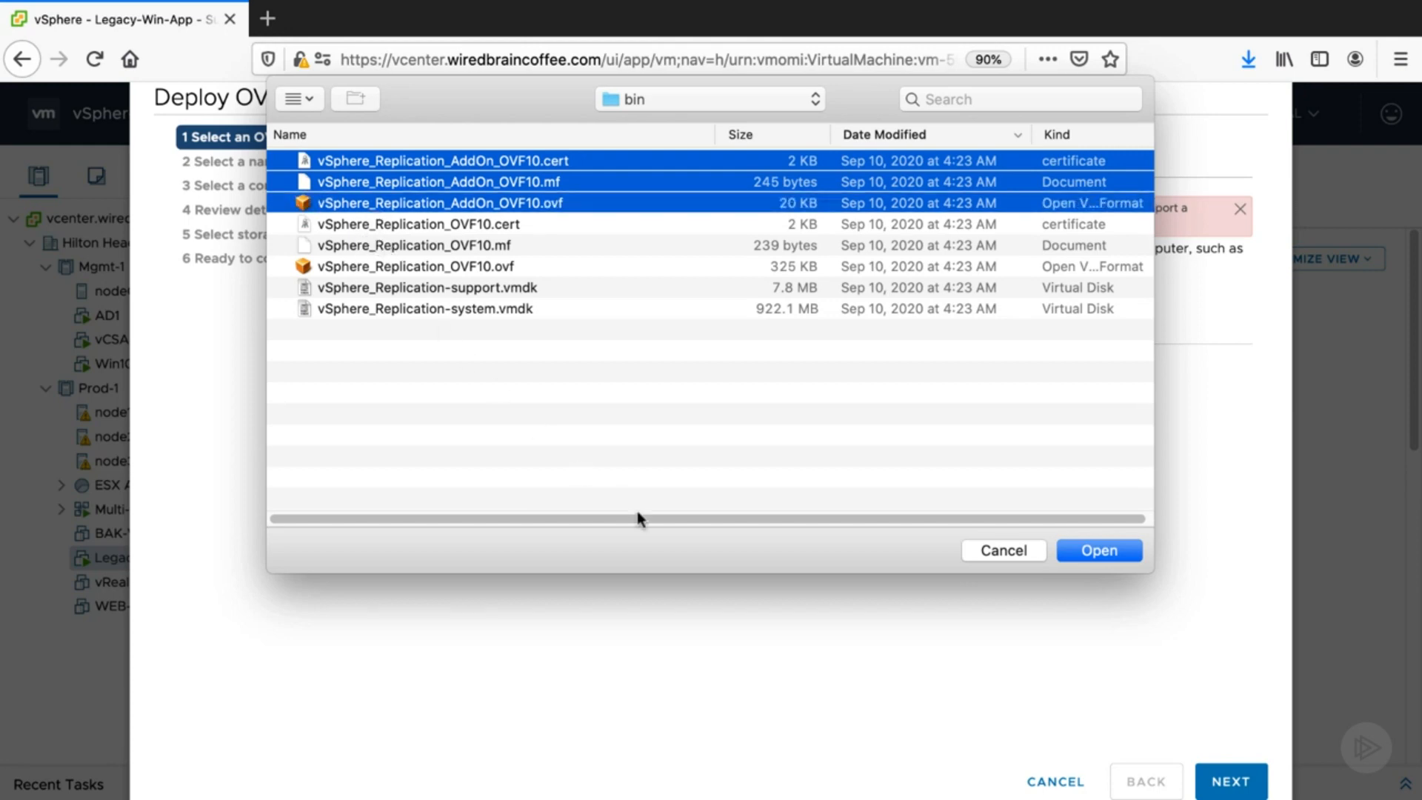
pyautogui.click(979, 550)
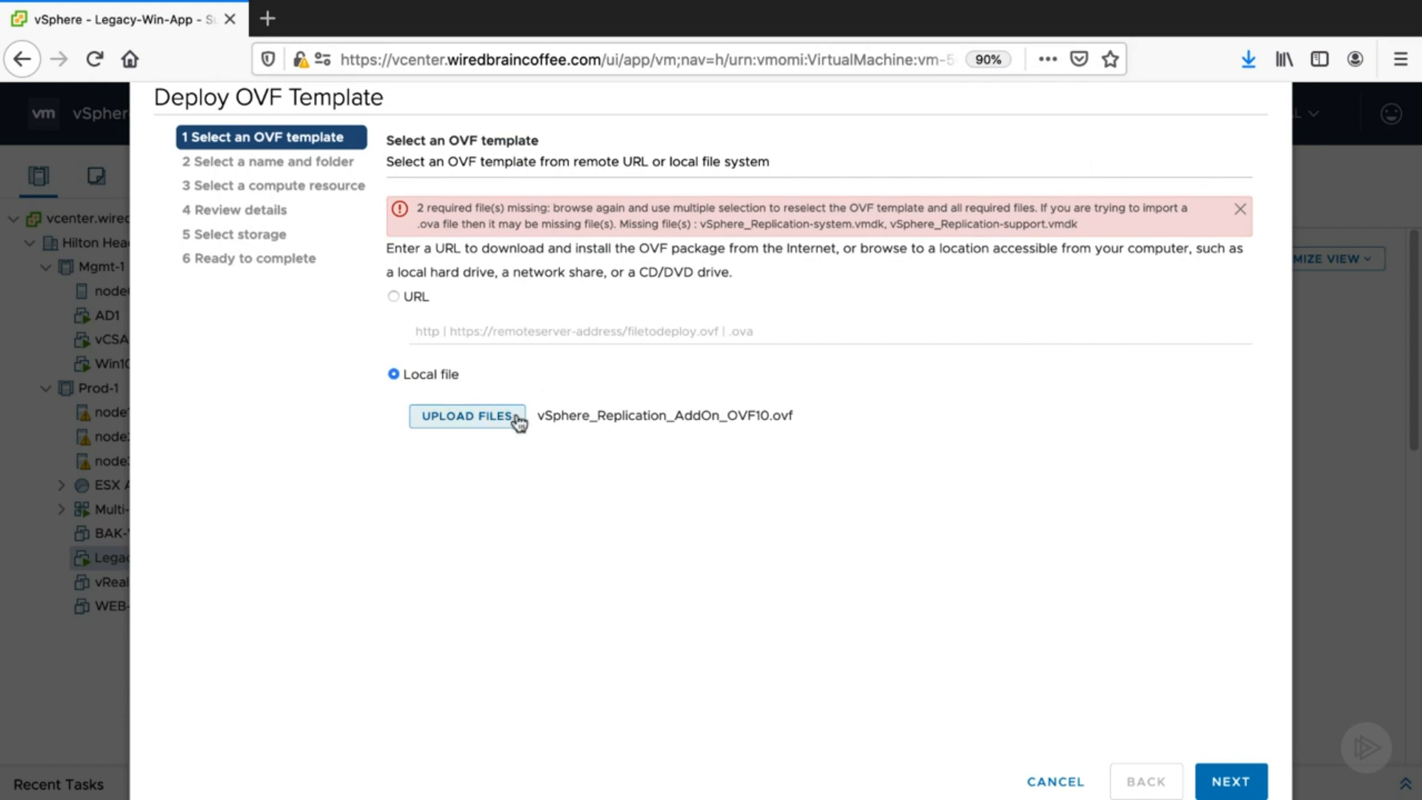
# - Upload the vSphere_Replication_OVF10 .cert, .mf and .ovf files with both support and system .vmdk disks, and continue
pyautogui.click(467, 417)
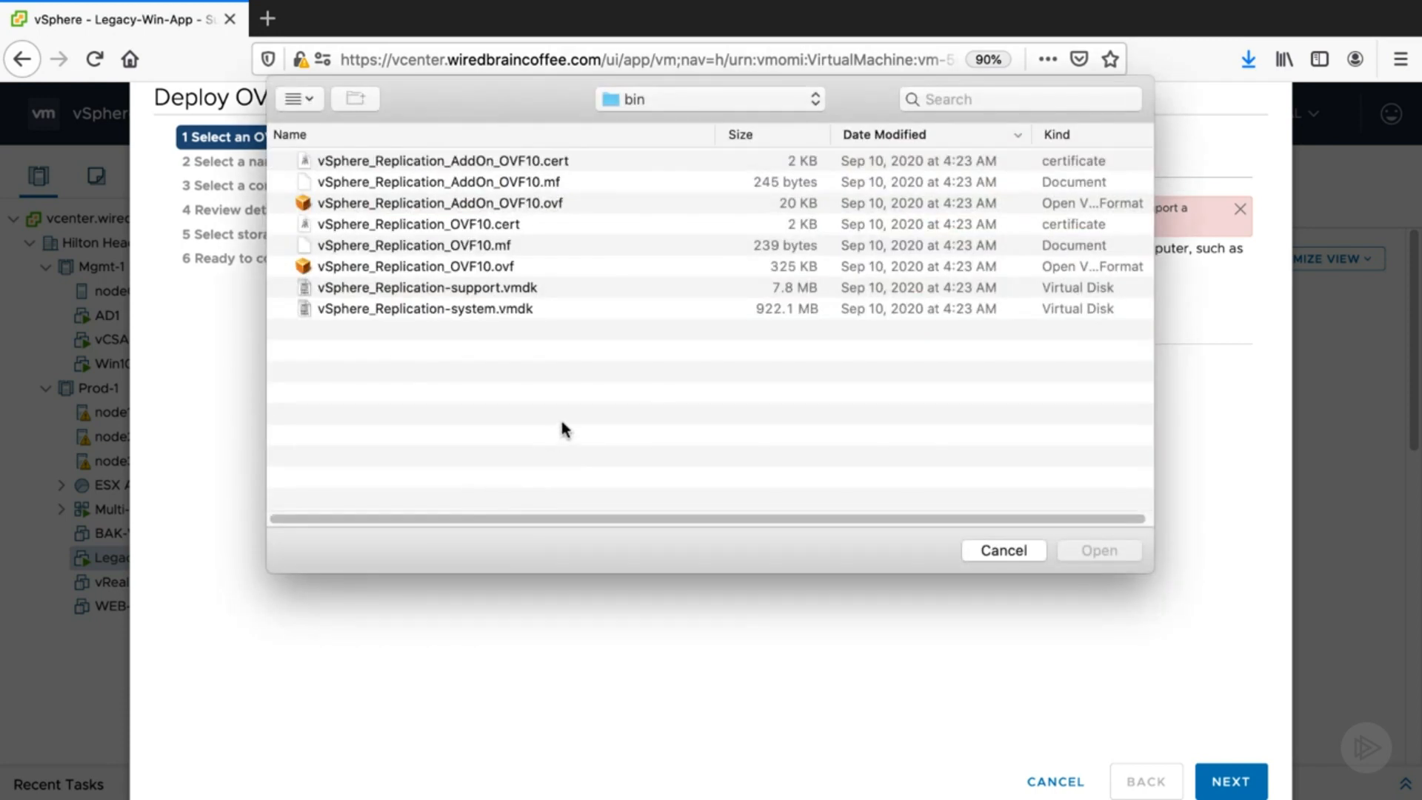
pyautogui.click(368, 226)
pyautogui.keyDown('shift'); pyautogui.click(355, 250); pyautogui.keyUp('shift')
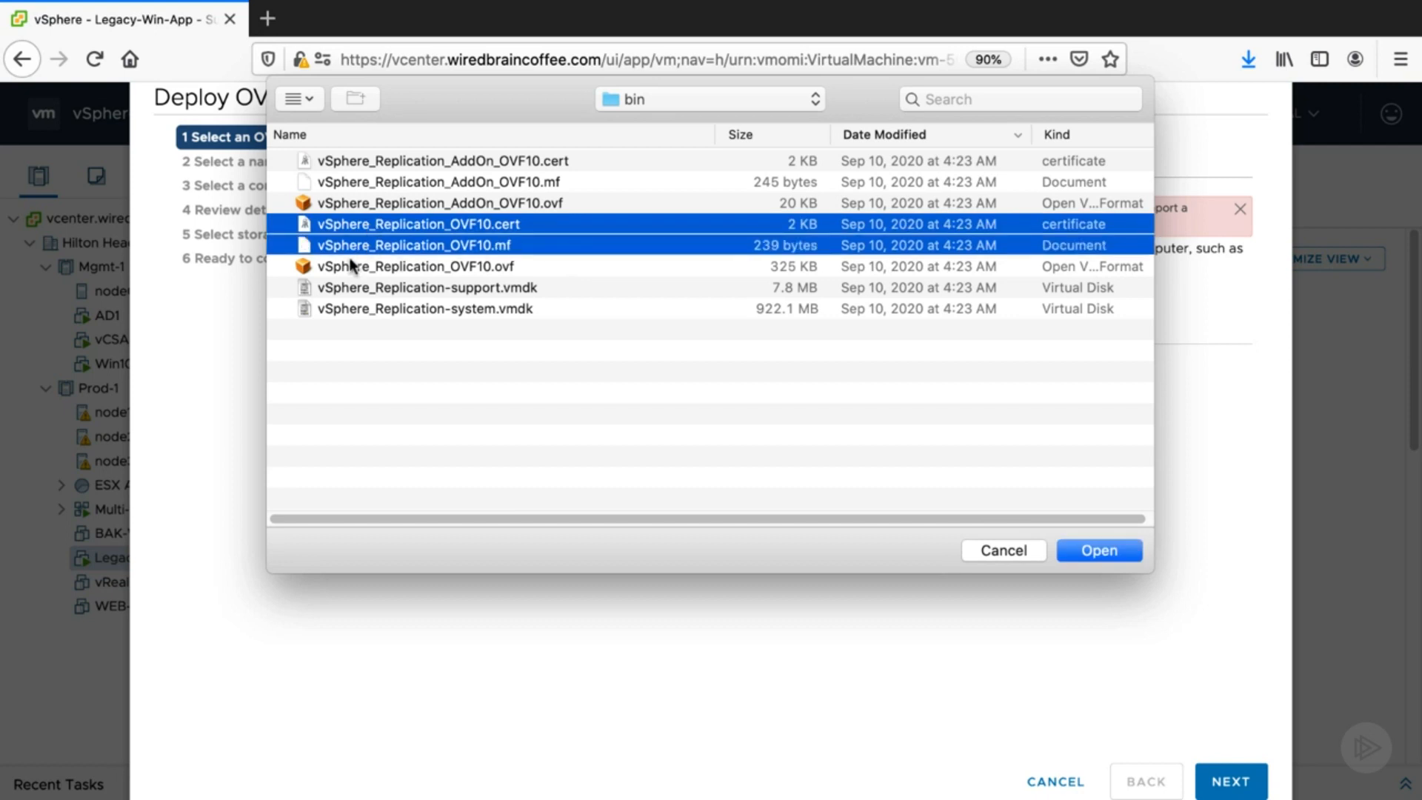
pyautogui.keyDown('shift'); pyautogui.click(342, 267); pyautogui.keyUp('shift')
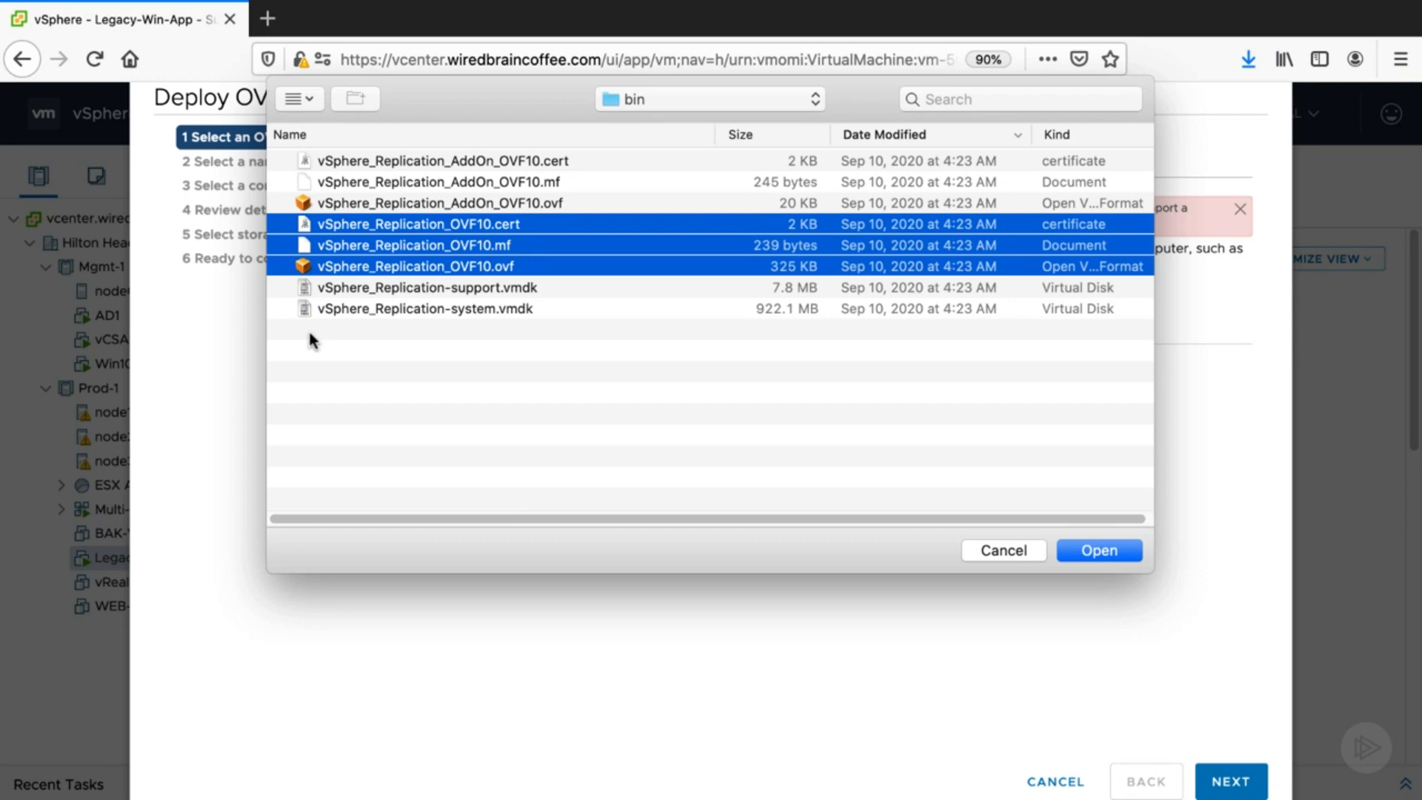
pyautogui.keyDown('super'); pyautogui.click(368, 309); pyautogui.keyUp('super')
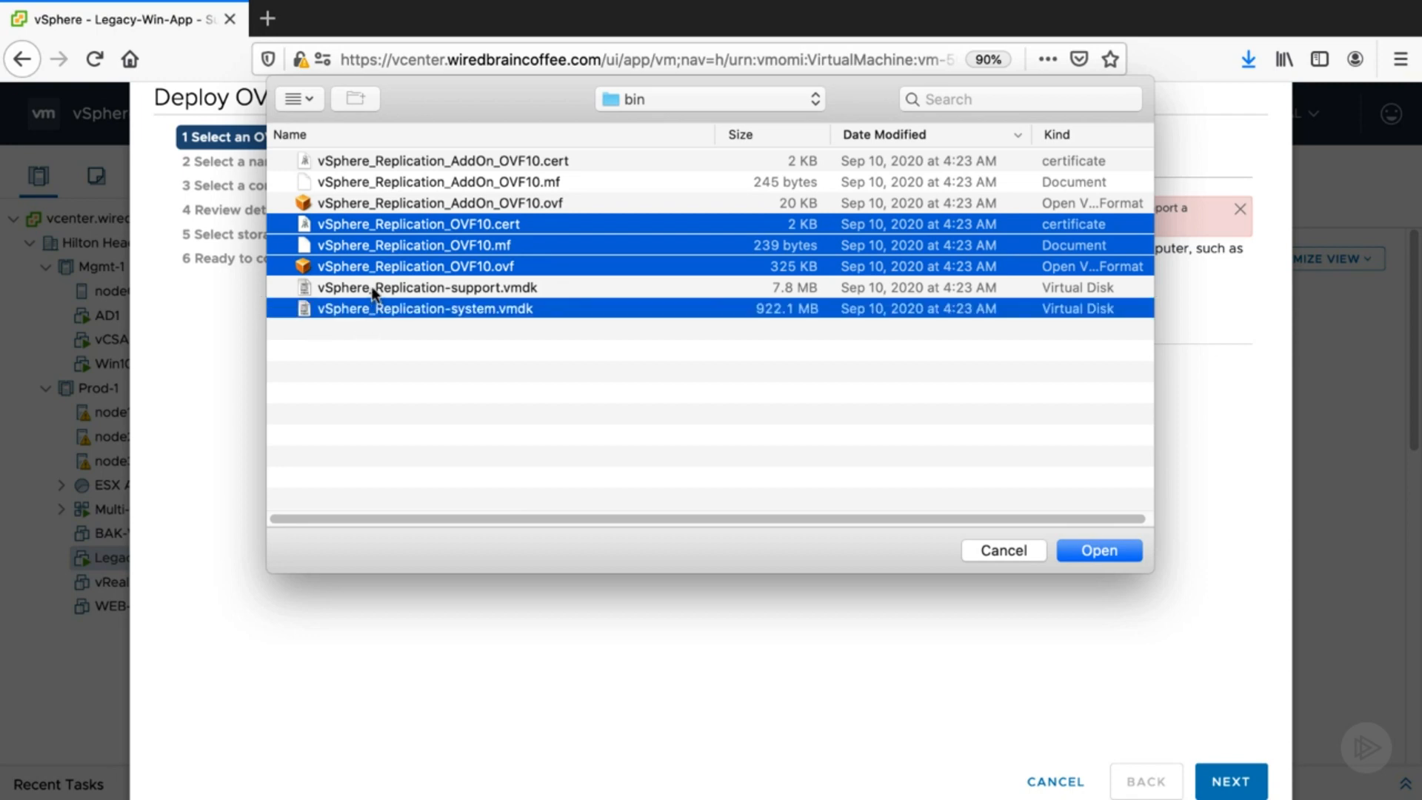
pyautogui.keyDown('super'); pyautogui.click(373, 288); pyautogui.keyUp('super')
pyautogui.click(1120, 549)
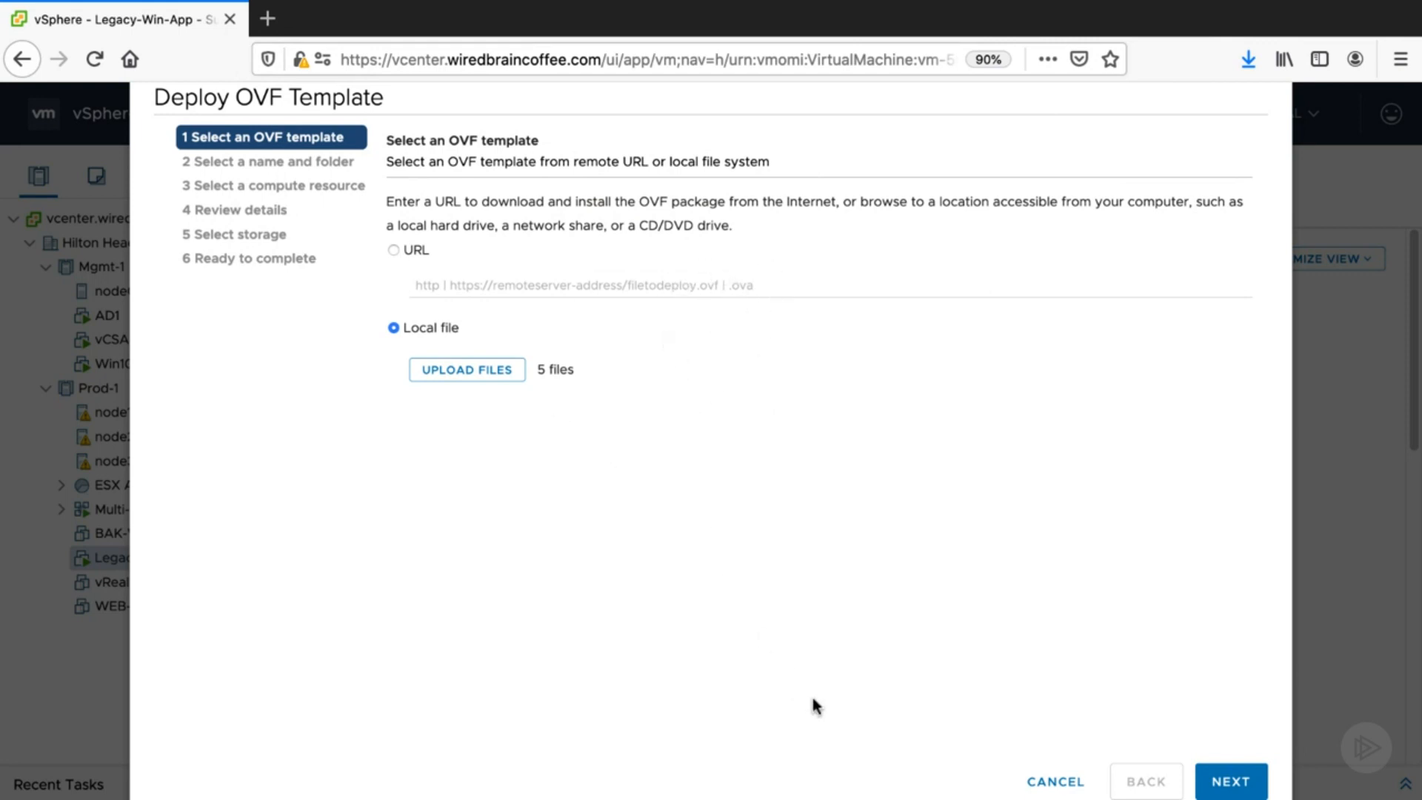
pyautogui.click(1231, 780)
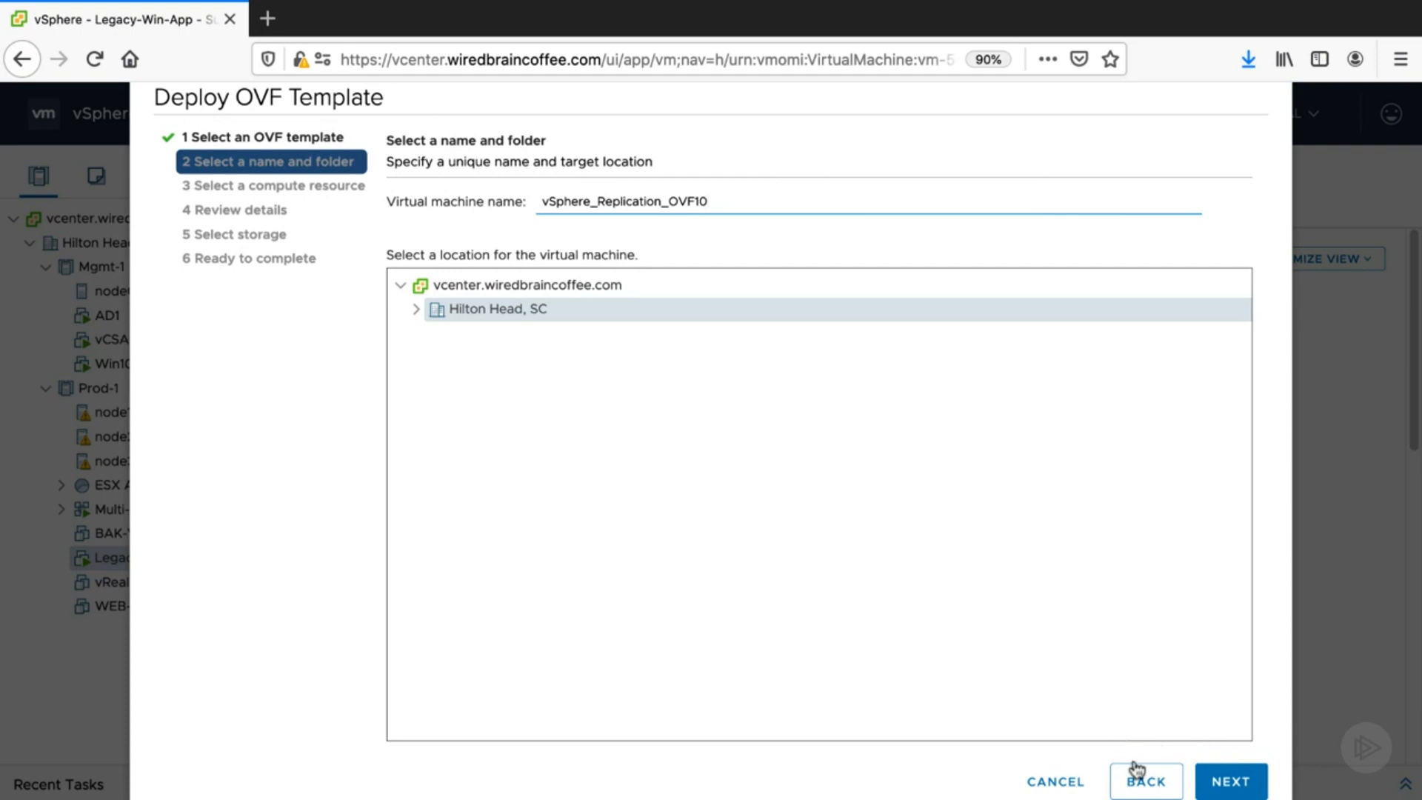
# - Accept the default virtual machine name, location, the Prod-1 compute resource and the template details
pyautogui.click(1233, 781)
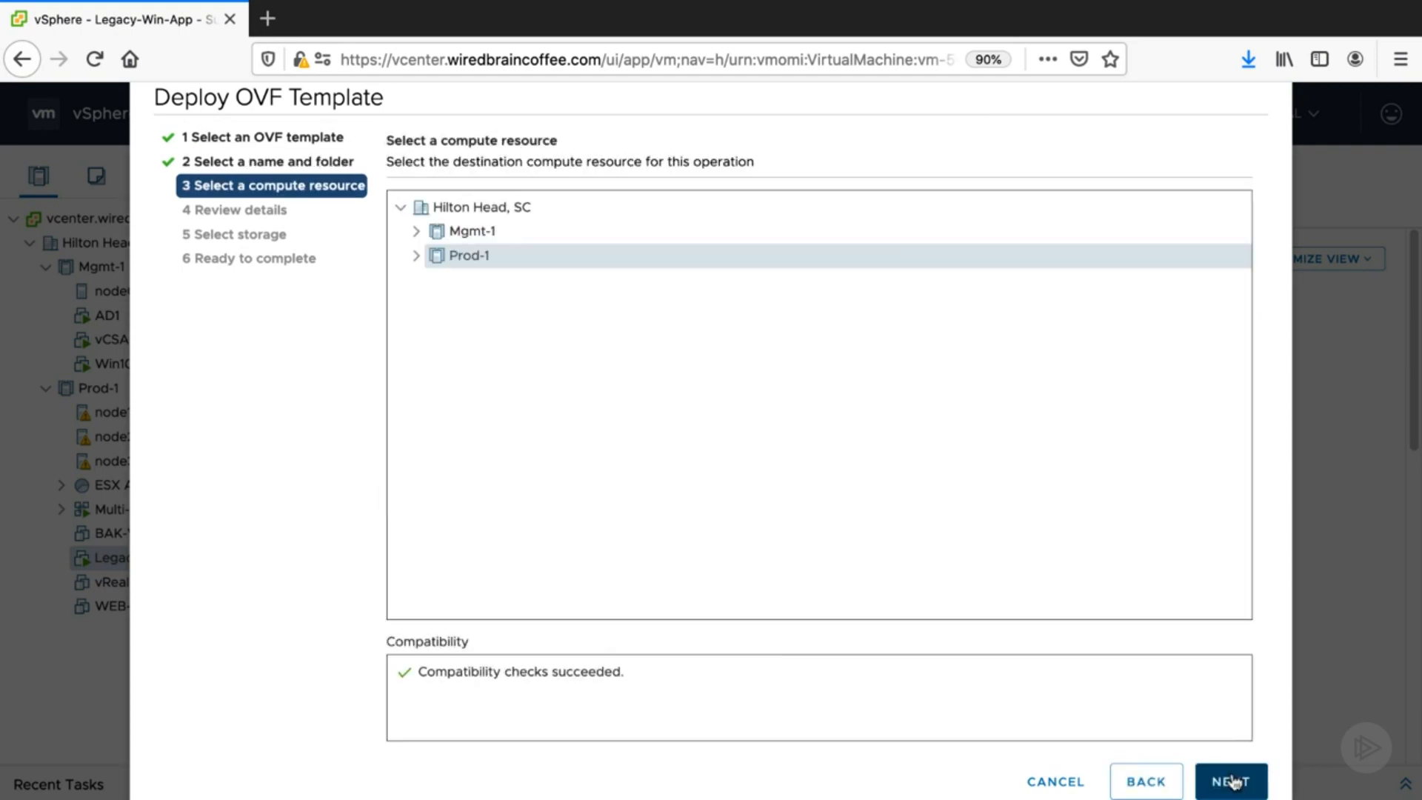
pyautogui.click(1233, 781)
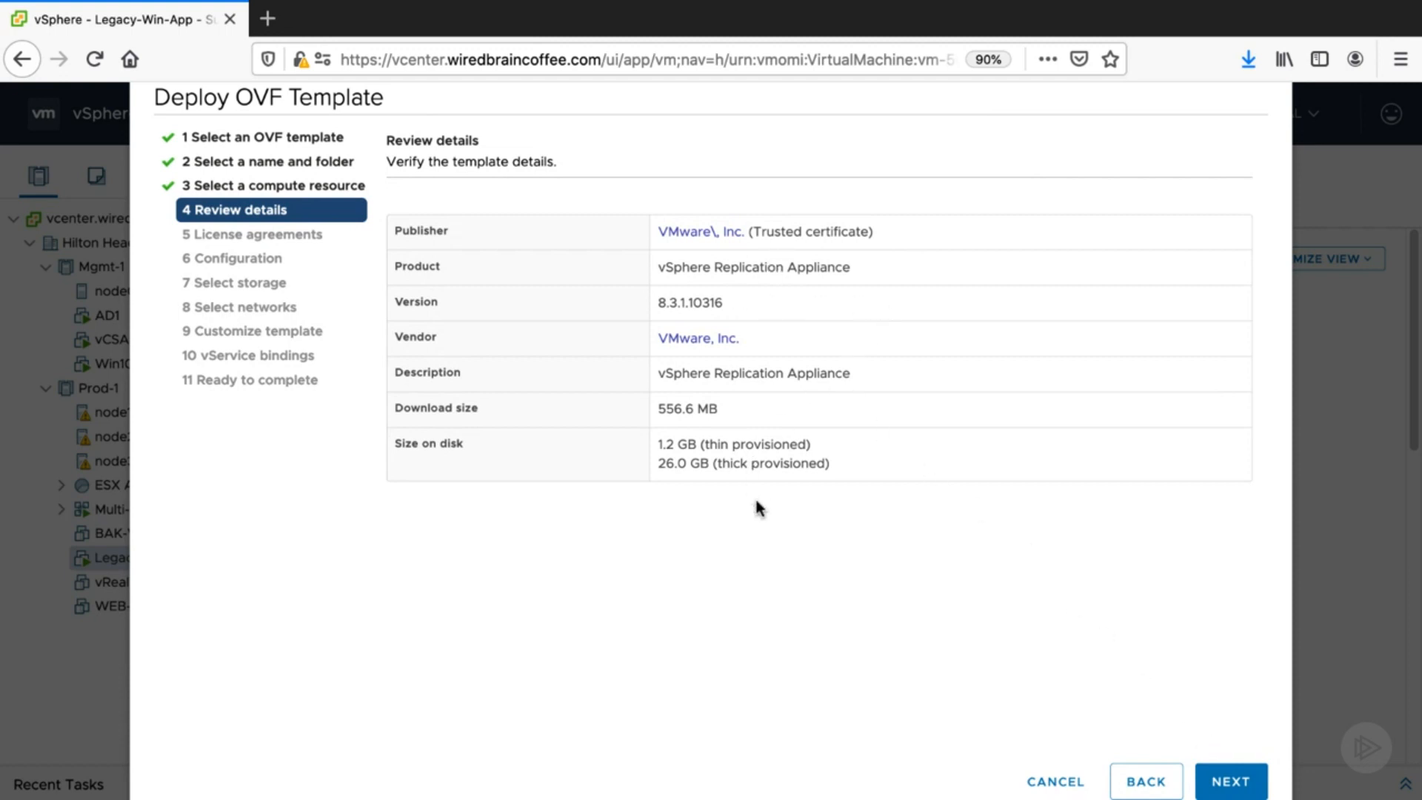
pyautogui.click(1223, 780)
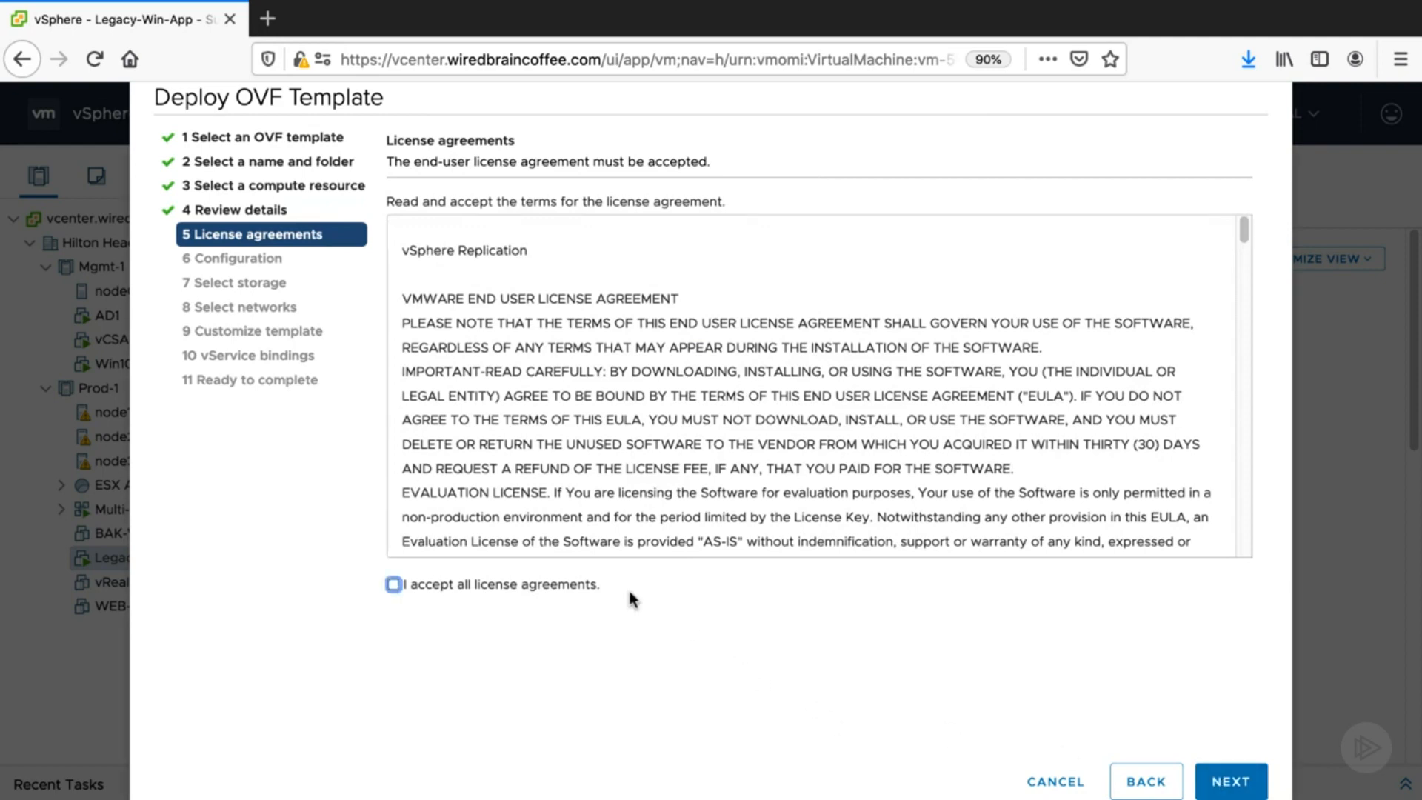
# - Accept all license agreements and keep the 4 vCPU deployment configuration
pyautogui.click(541, 585)
pyautogui.click(1226, 782)
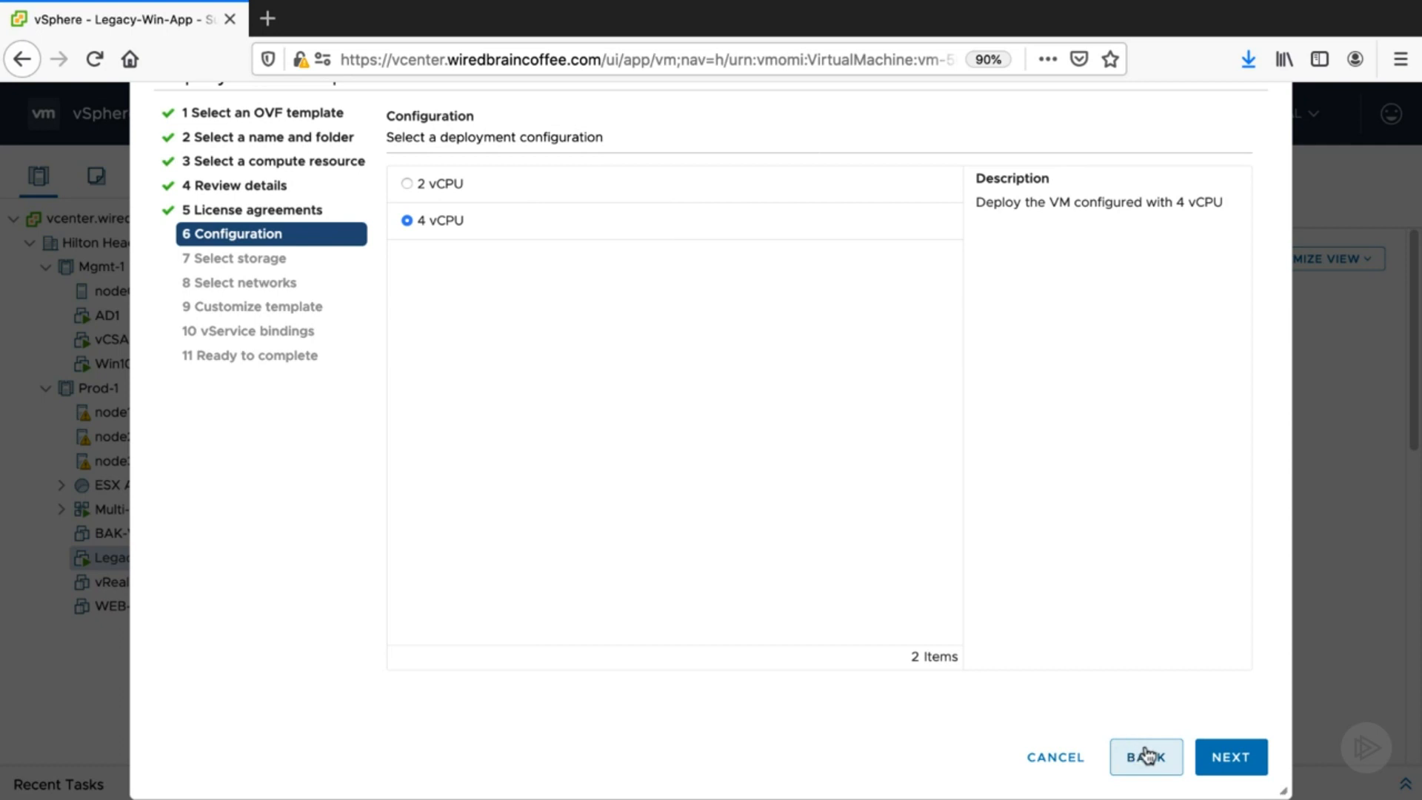
pyautogui.click(1234, 766)
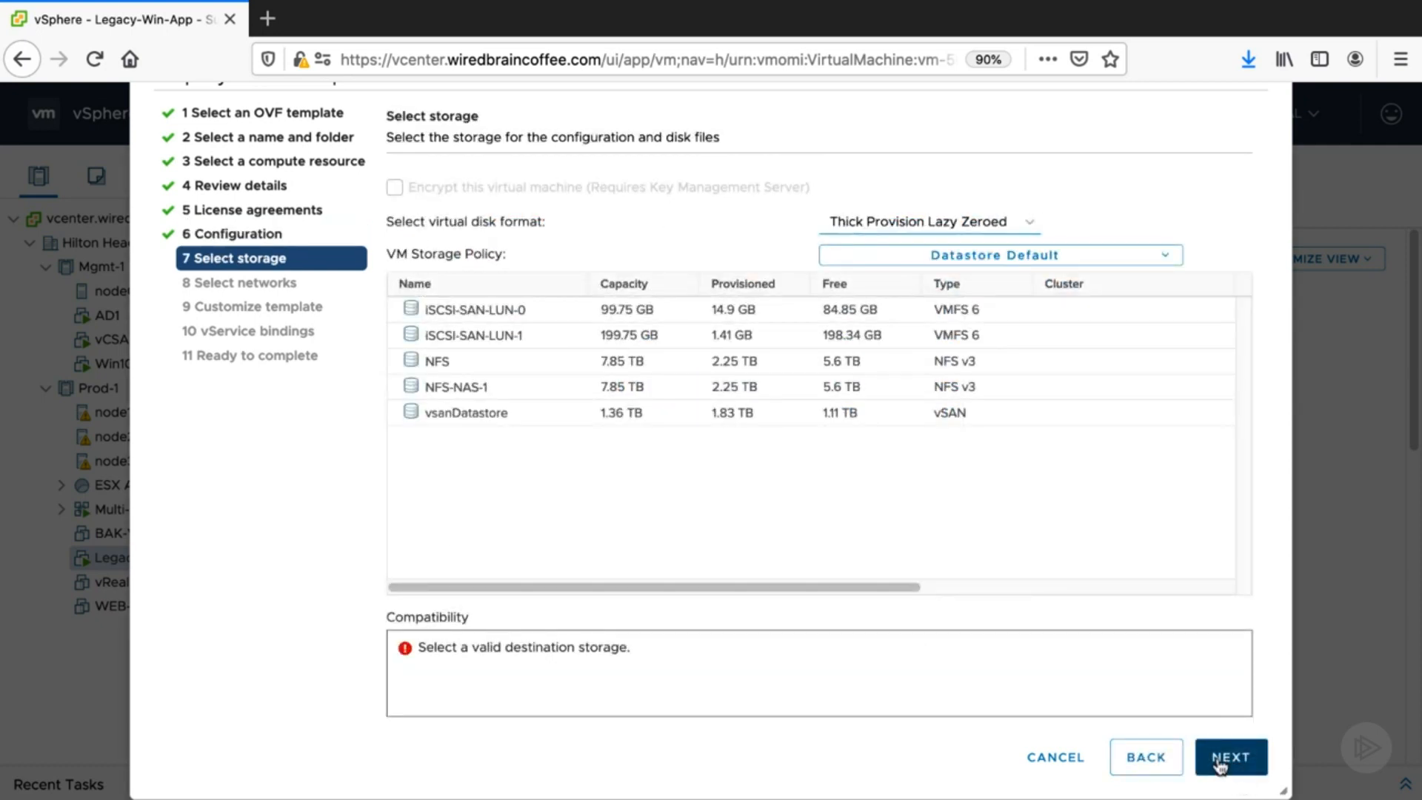
# - Choose vsanDatastore as the storage for the appliance and continue
pyautogui.click(522, 412)
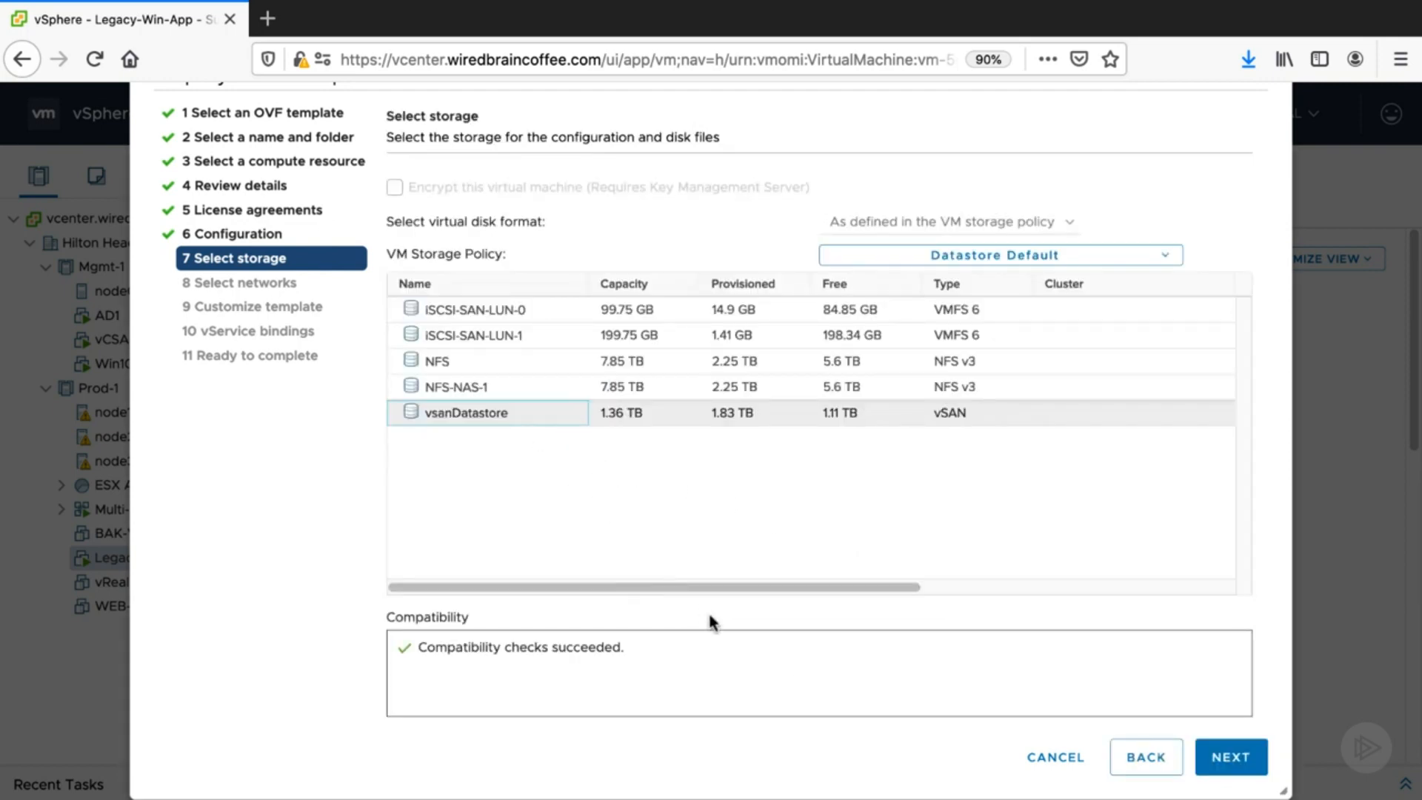
pyautogui.click(1233, 770)
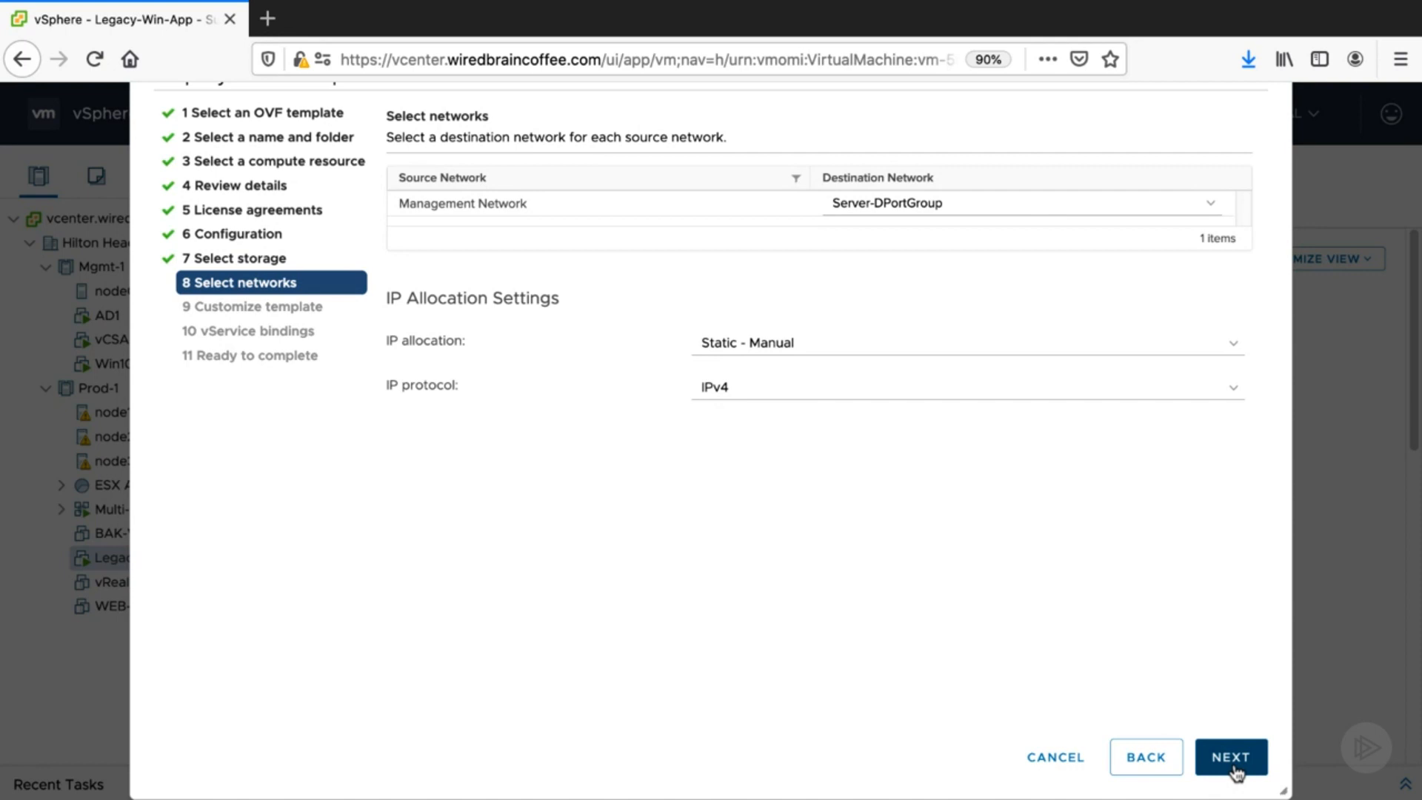
# - Map the Management Network to VM Network and set IP allocation to DHCP
pyautogui.click(985, 211)
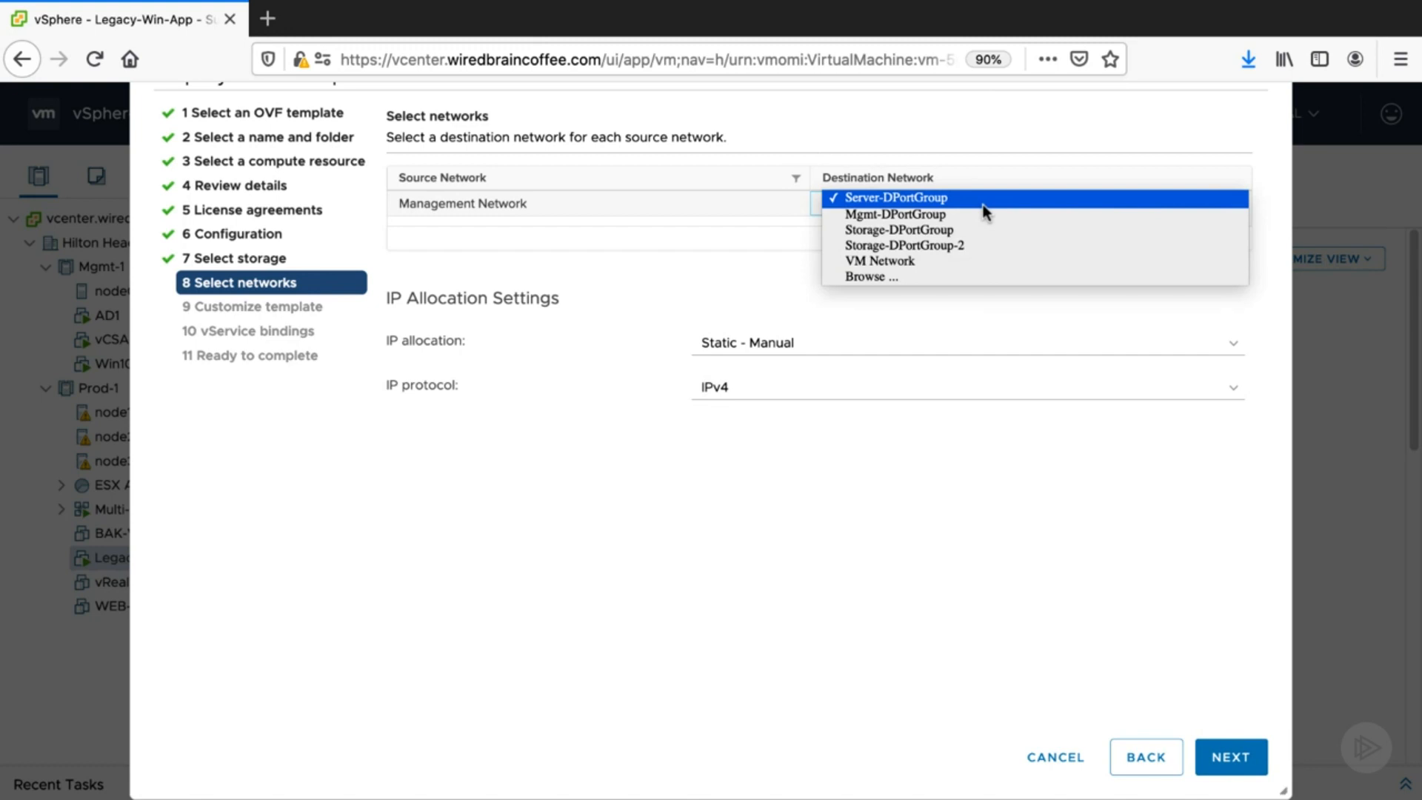
pyautogui.click(972, 263)
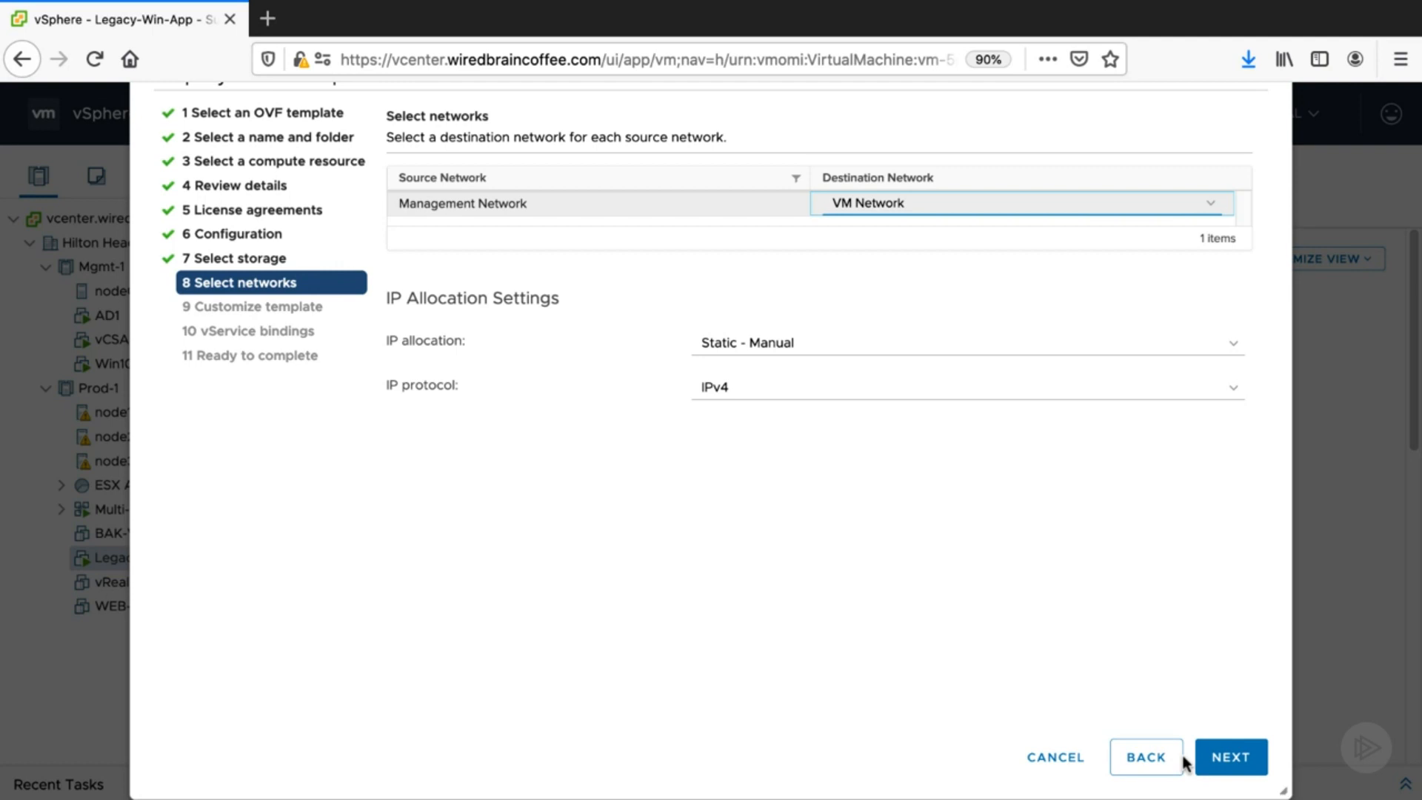
pyautogui.click(1233, 345)
pyautogui.click(1229, 360)
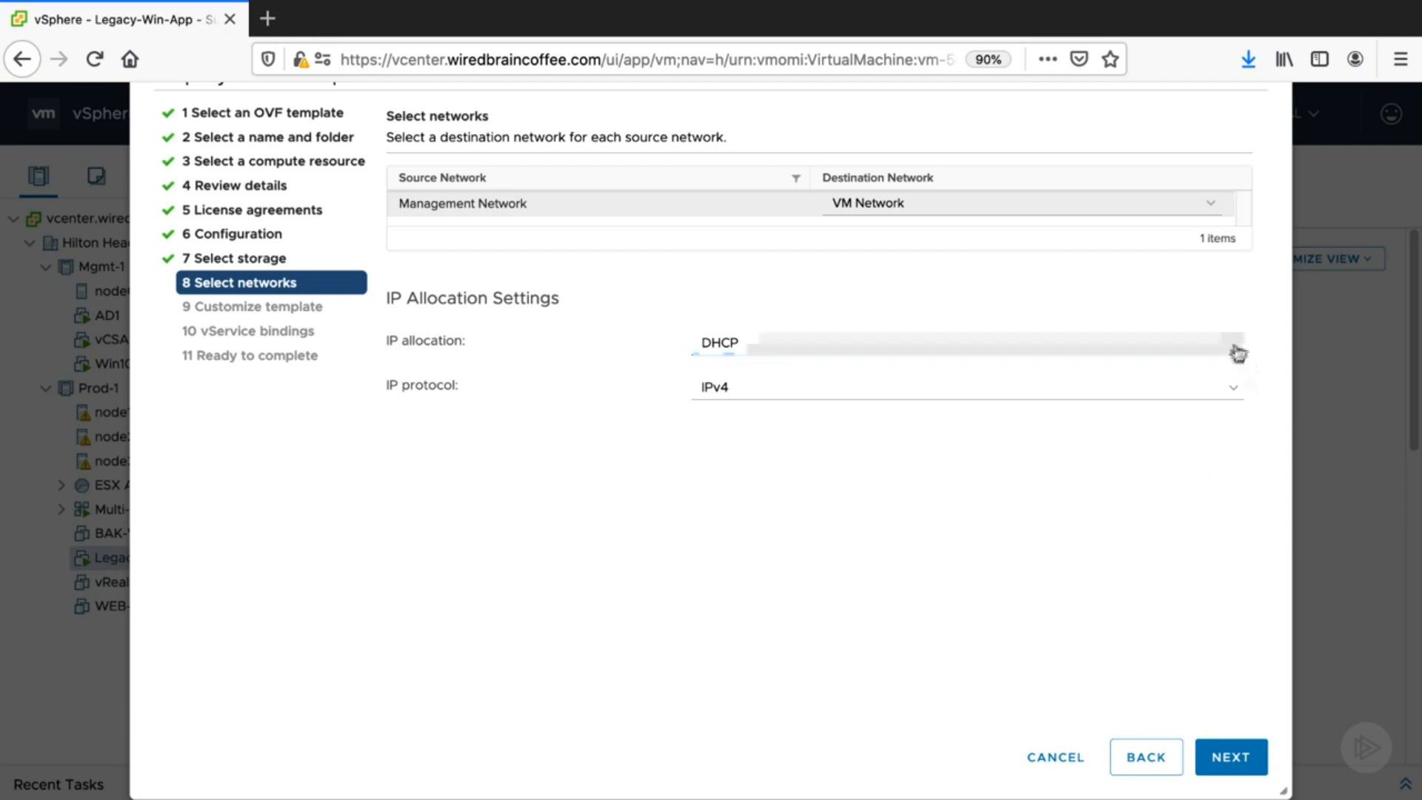
# - Keep DHCP as the IP allocation and continue to the template customization page
pyautogui.click(1234, 343)
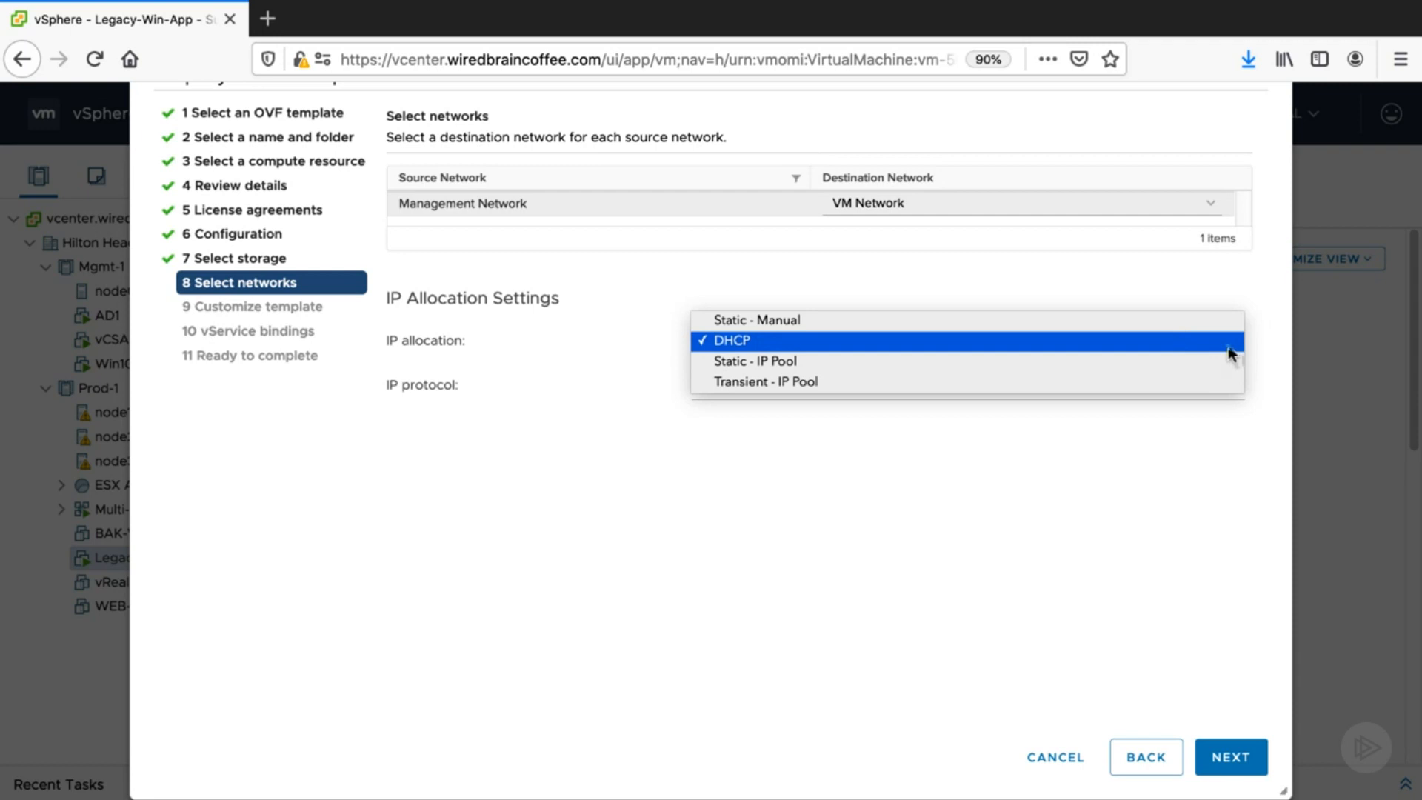
pyautogui.click(1232, 348)
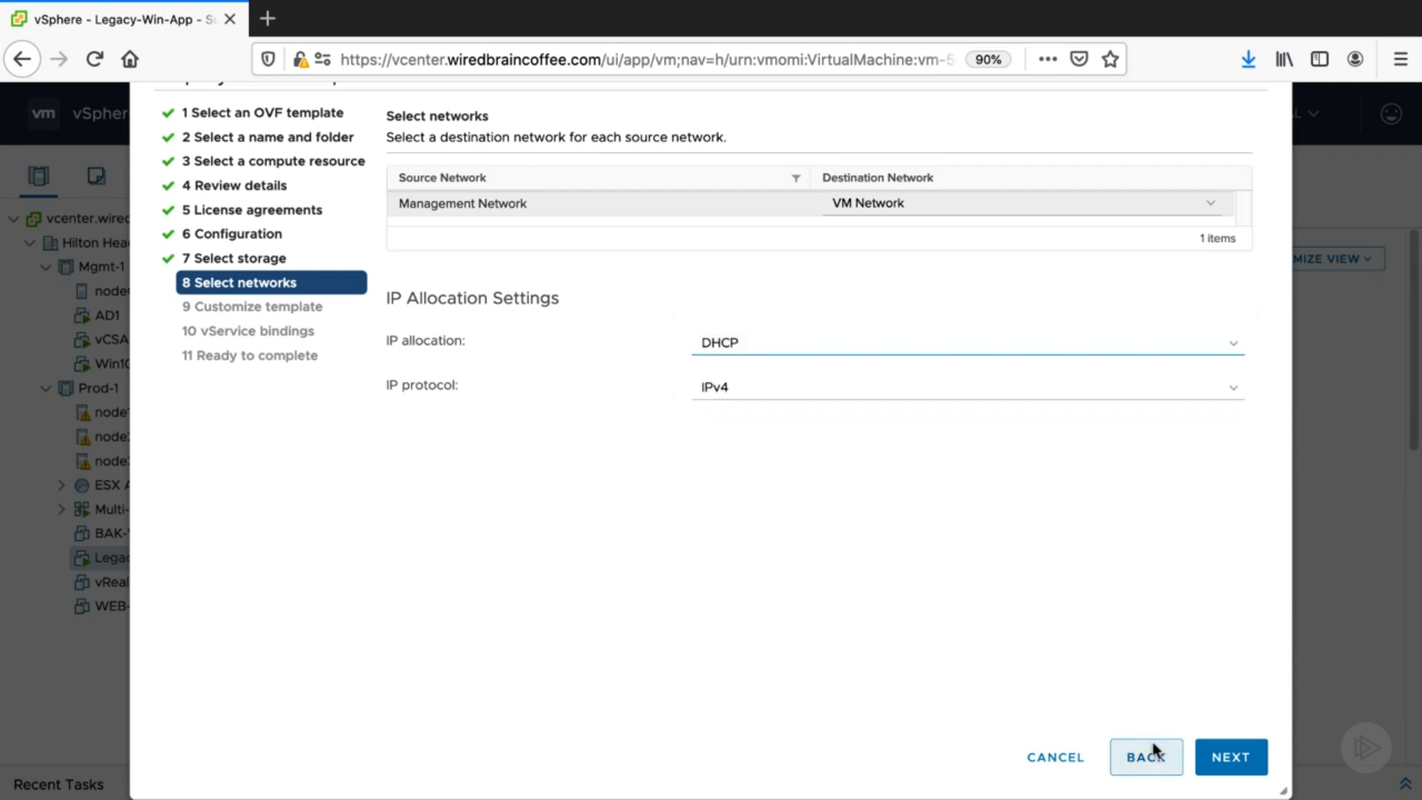
pyautogui.click(1215, 763)
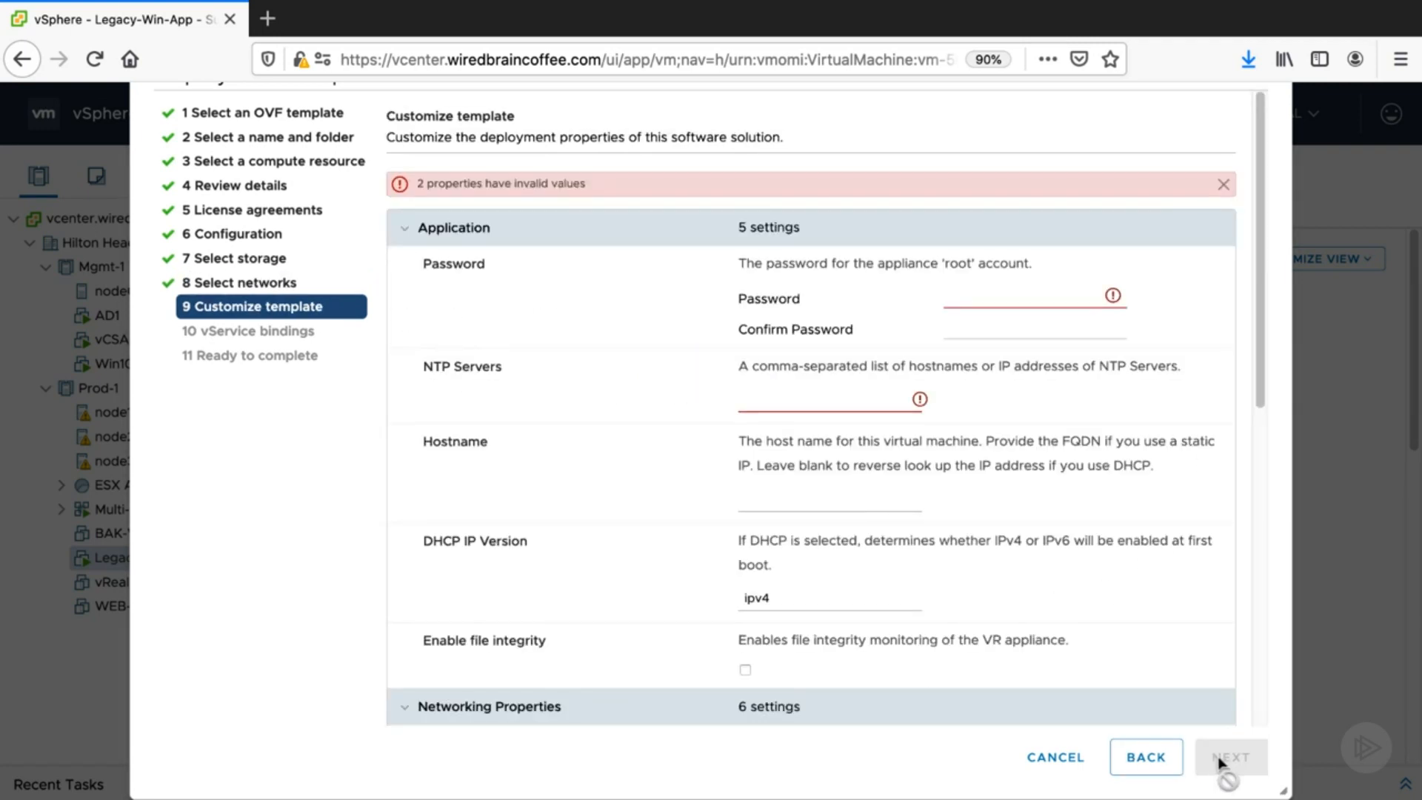
# - Enter and confirm the appliance root account password
pyautogui.click(1049, 307)
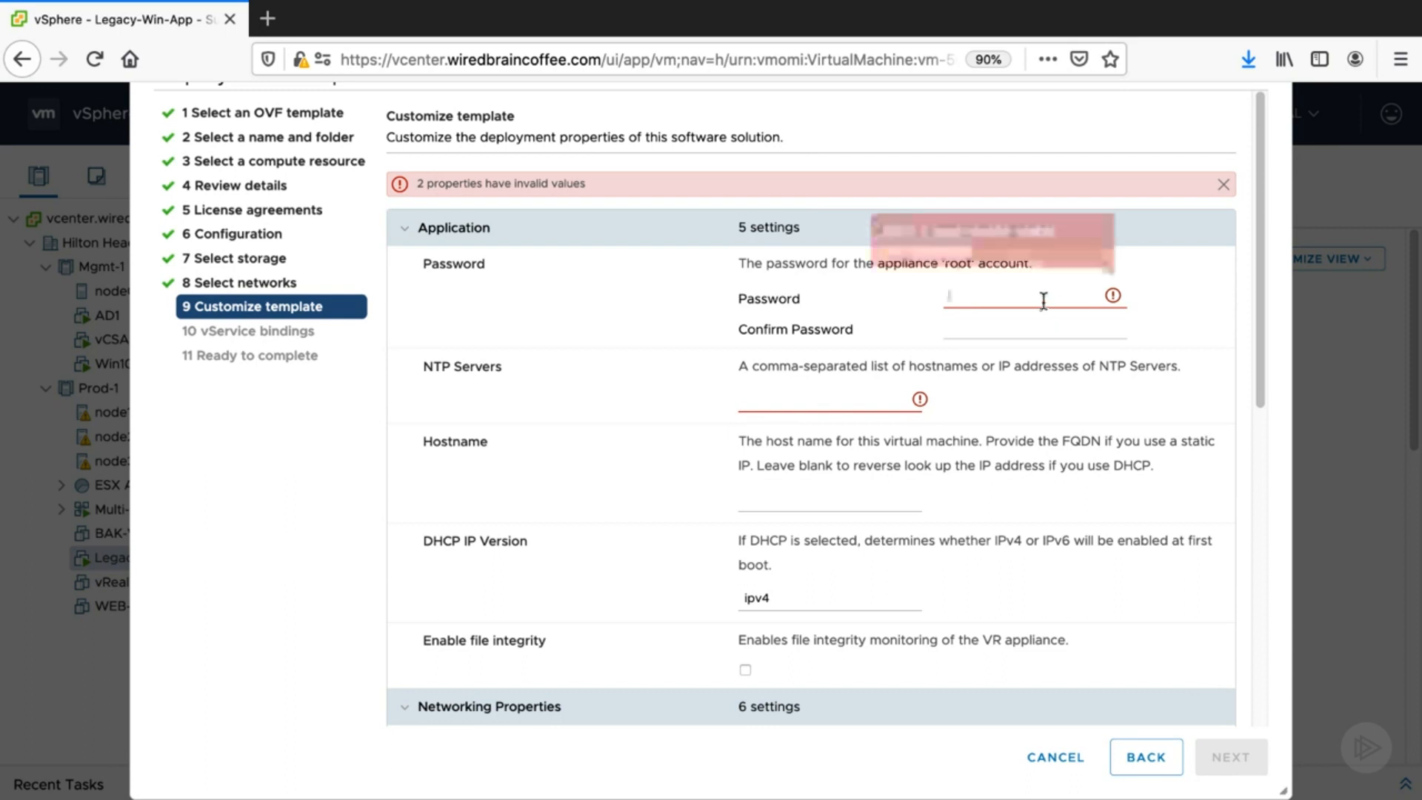
pyautogui.write('****')
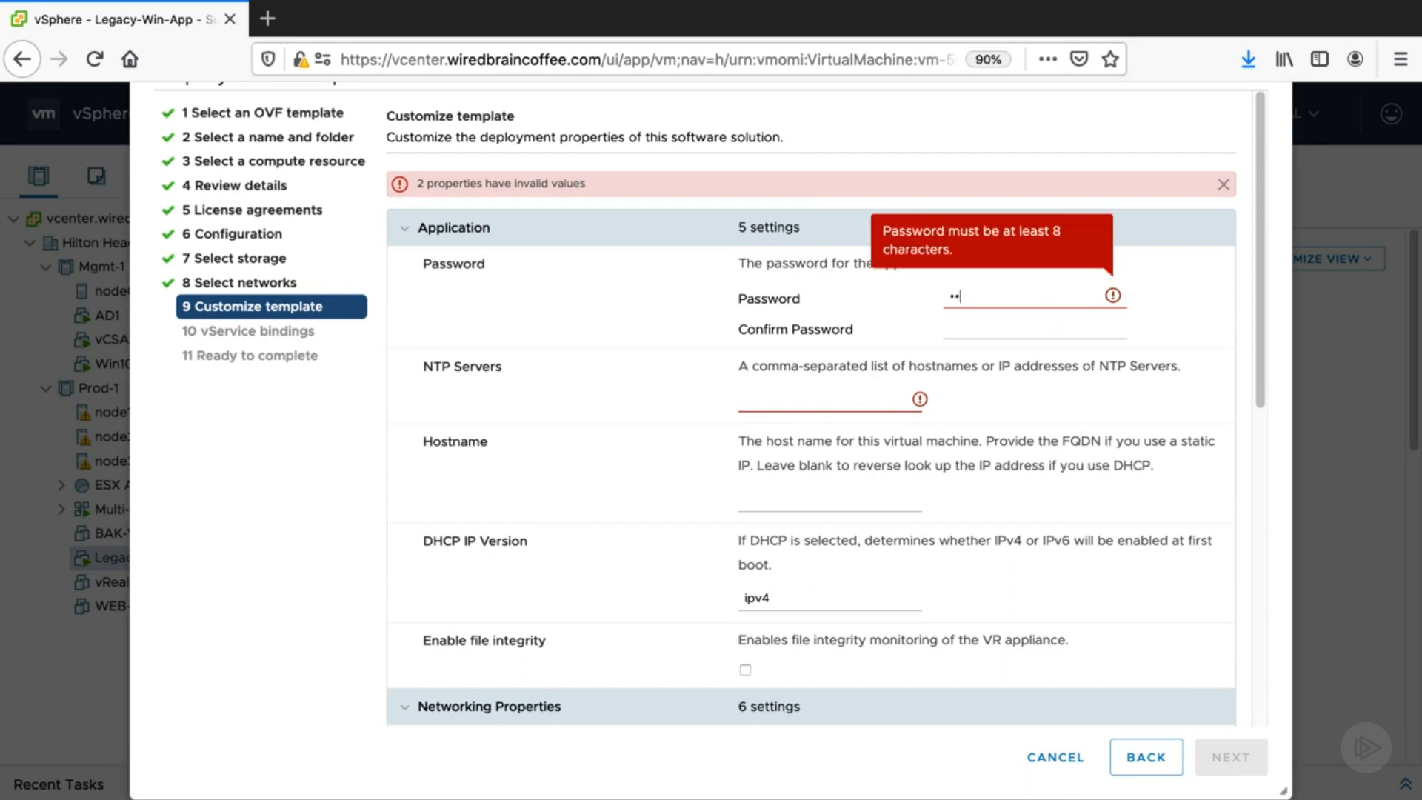
pyautogui.write('****')
pyautogui.press('Tab')
pyautogui.write('***********')
pyautogui.press('Tab')
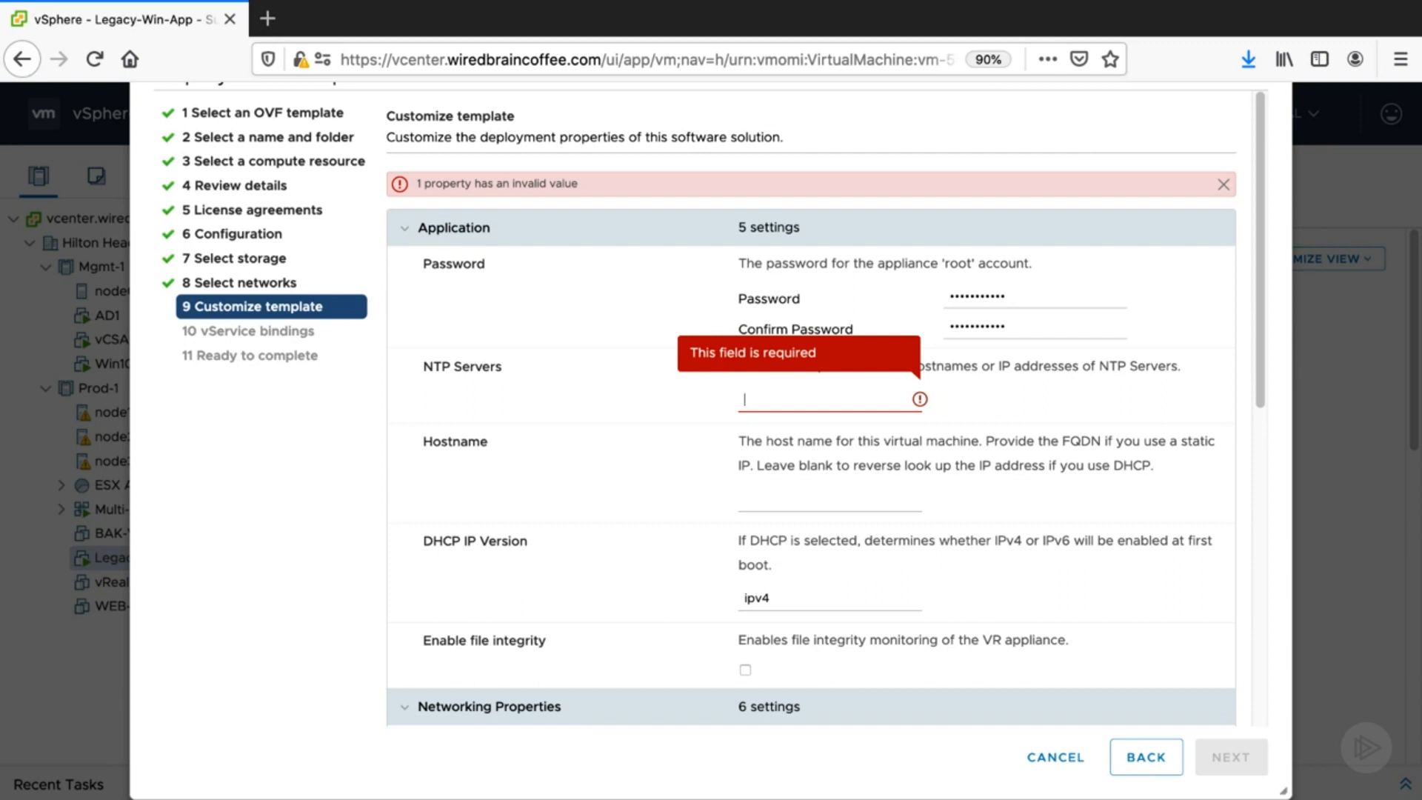
# - Set the NTP server to pool.ntp.org and the domain name server to 192.168.1.254, then continue
pyautogui.write('po')
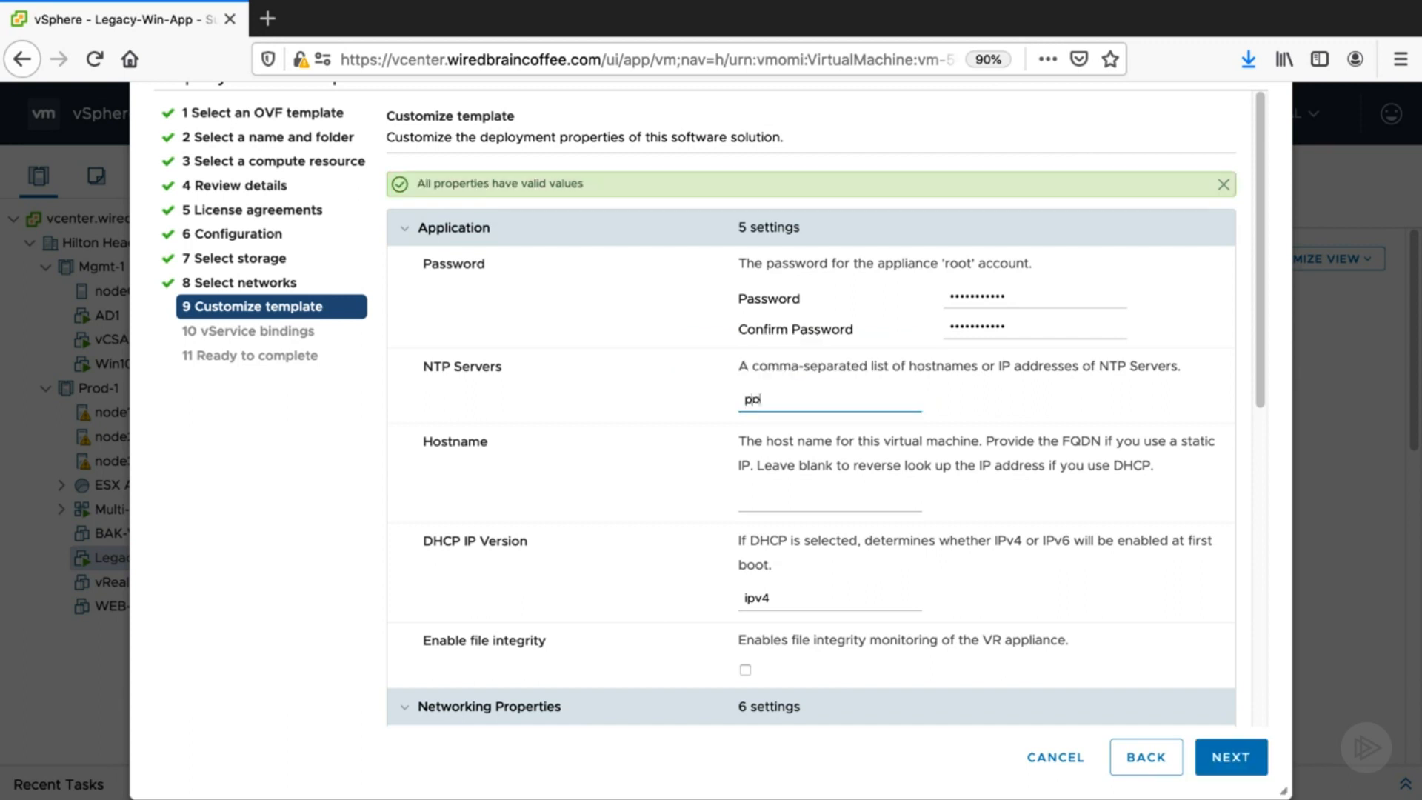
pyautogui.write('ol.ntp.org')
pyautogui.scroll(-3, 842, 491)
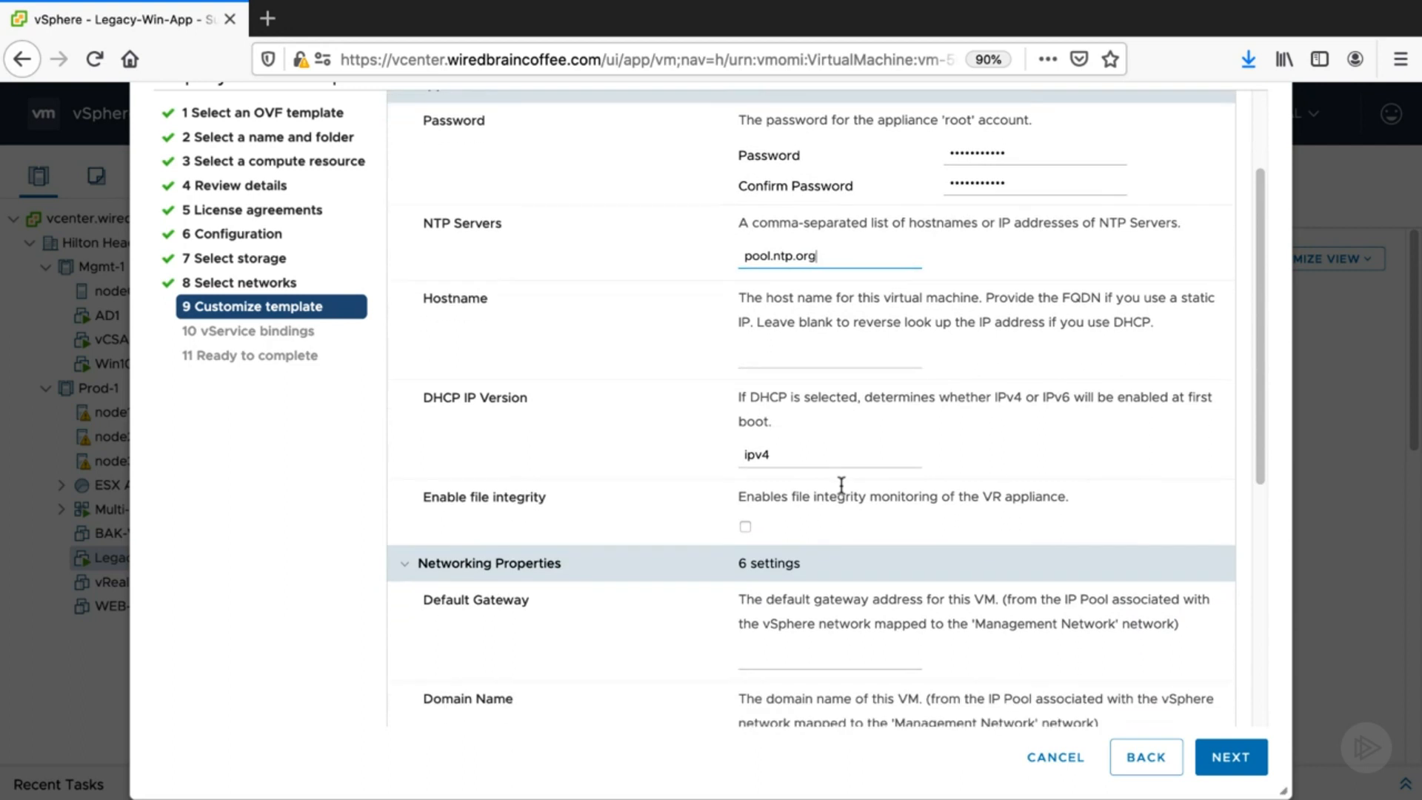
pyautogui.scroll(-2, 838, 485)
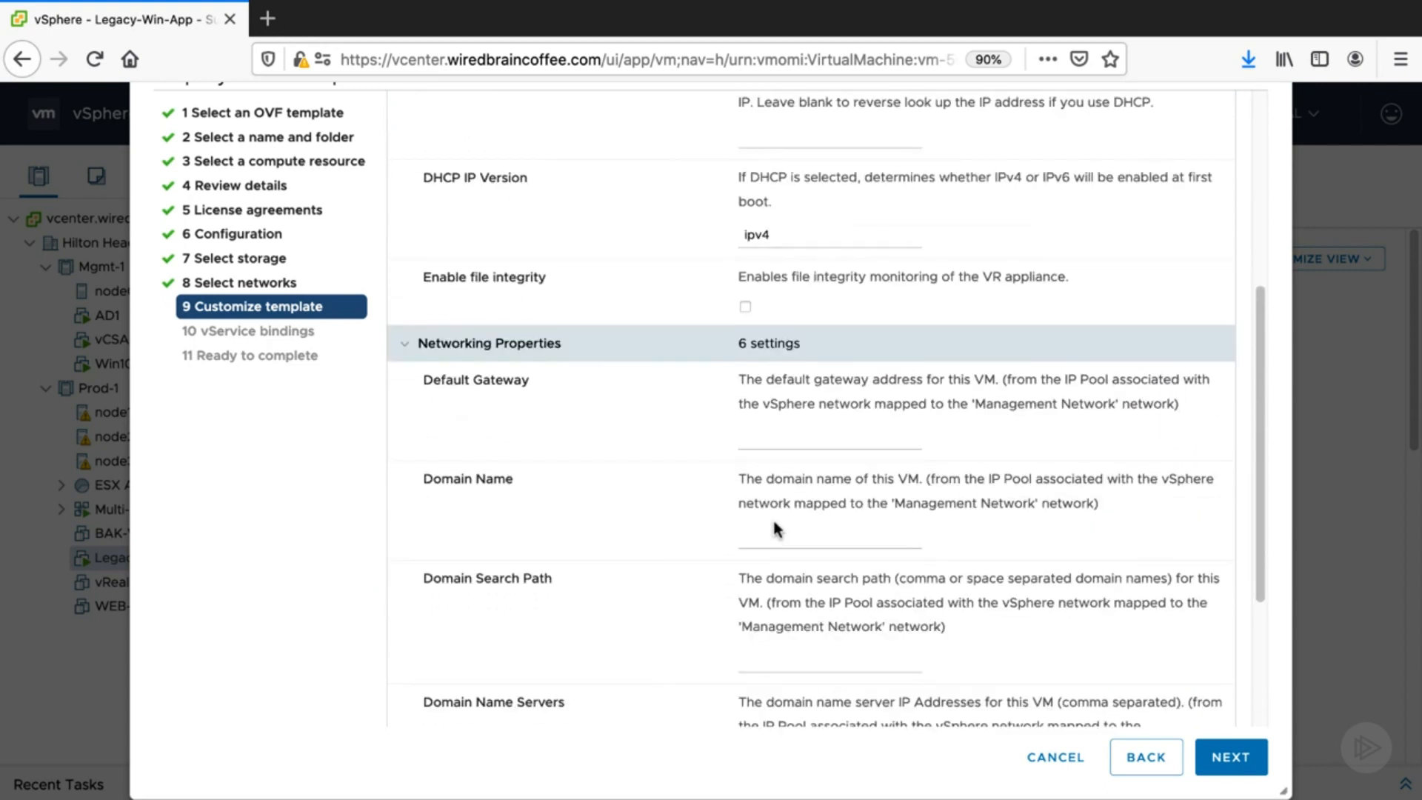
pyautogui.scroll(-2, 775, 524)
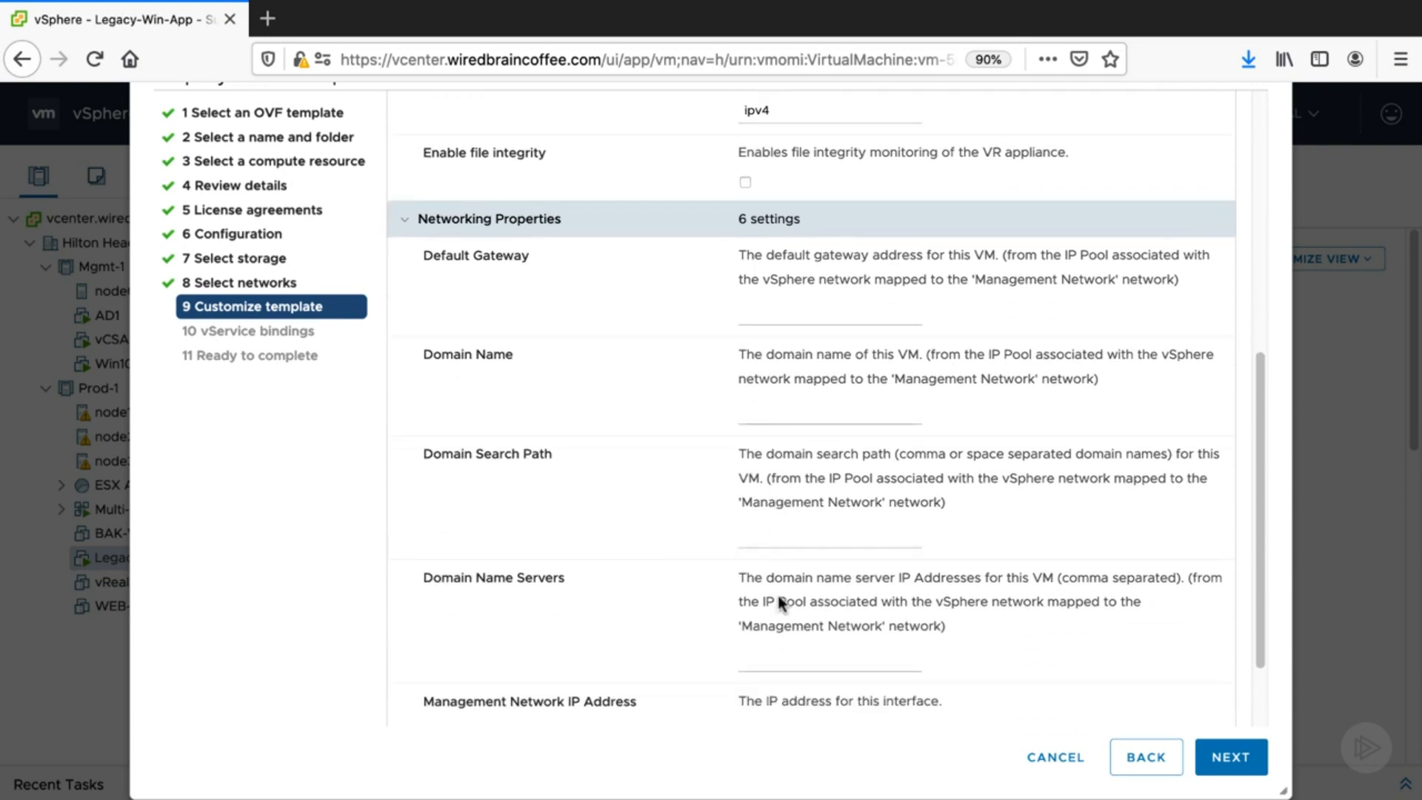
pyautogui.click(779, 656)
pyautogui.write('192.1')
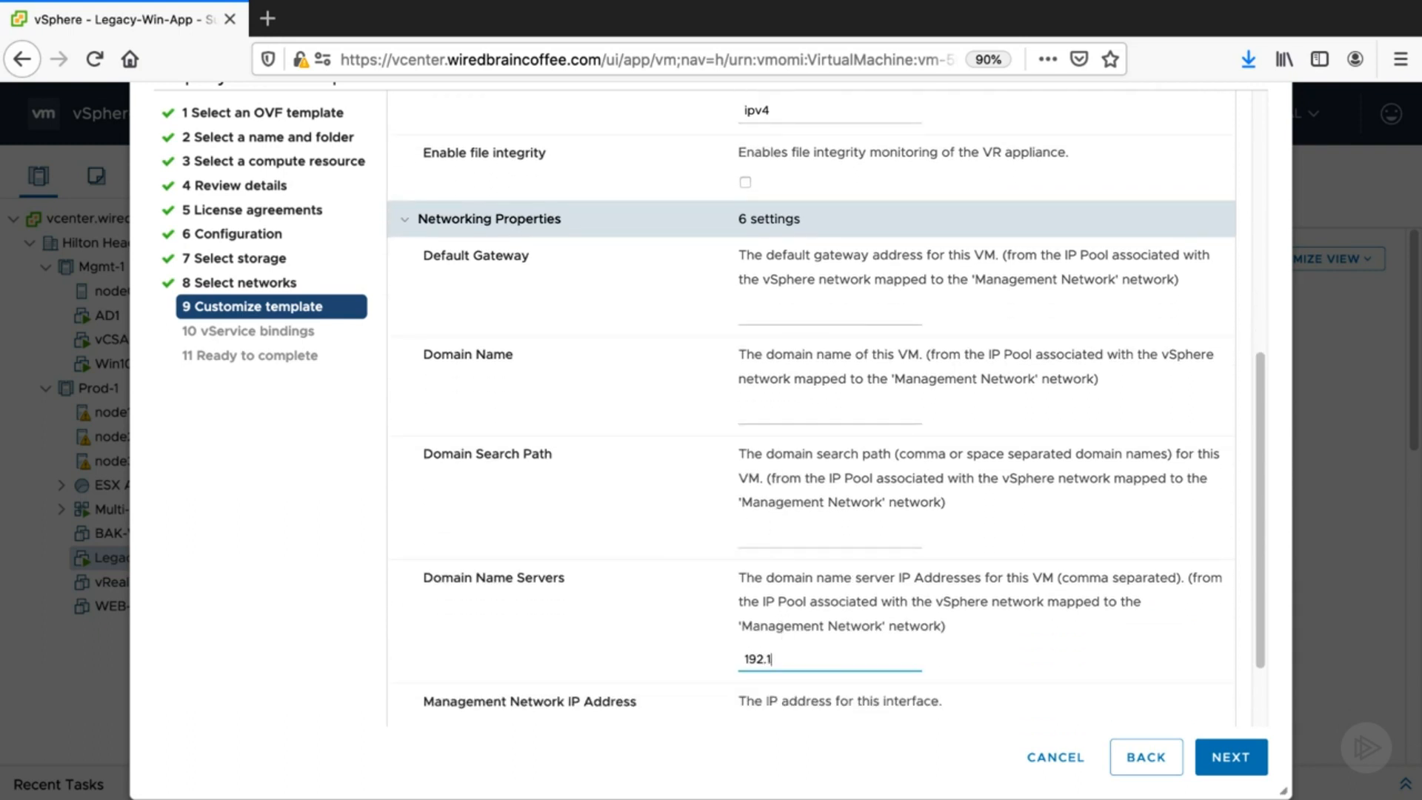
pyautogui.write('68.1.254')
pyautogui.click(1241, 758)
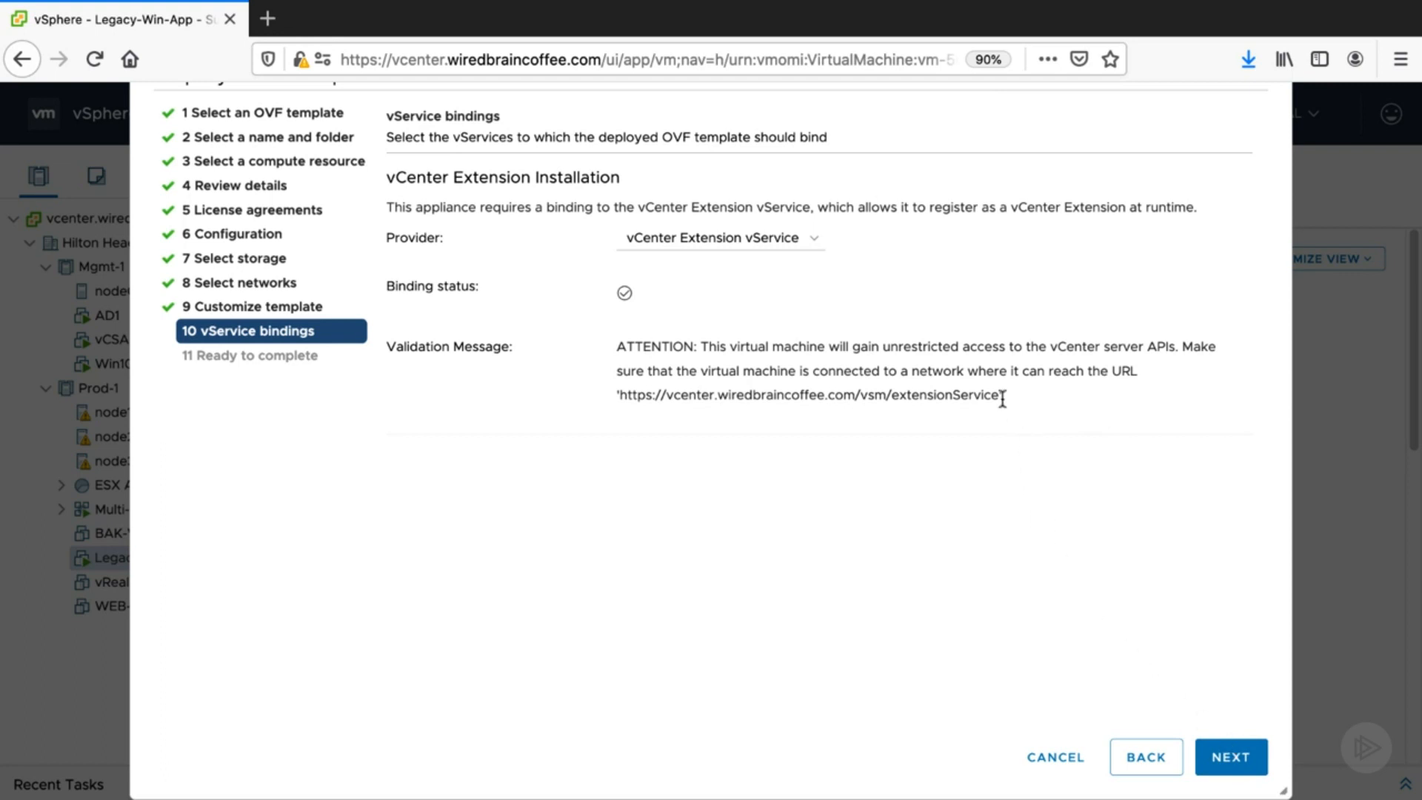
# - Review the vCenter Extension vService binding URL and finish the OVF deployment
pyautogui.moveTo(1004, 398); pyautogui.dragTo(615, 397)
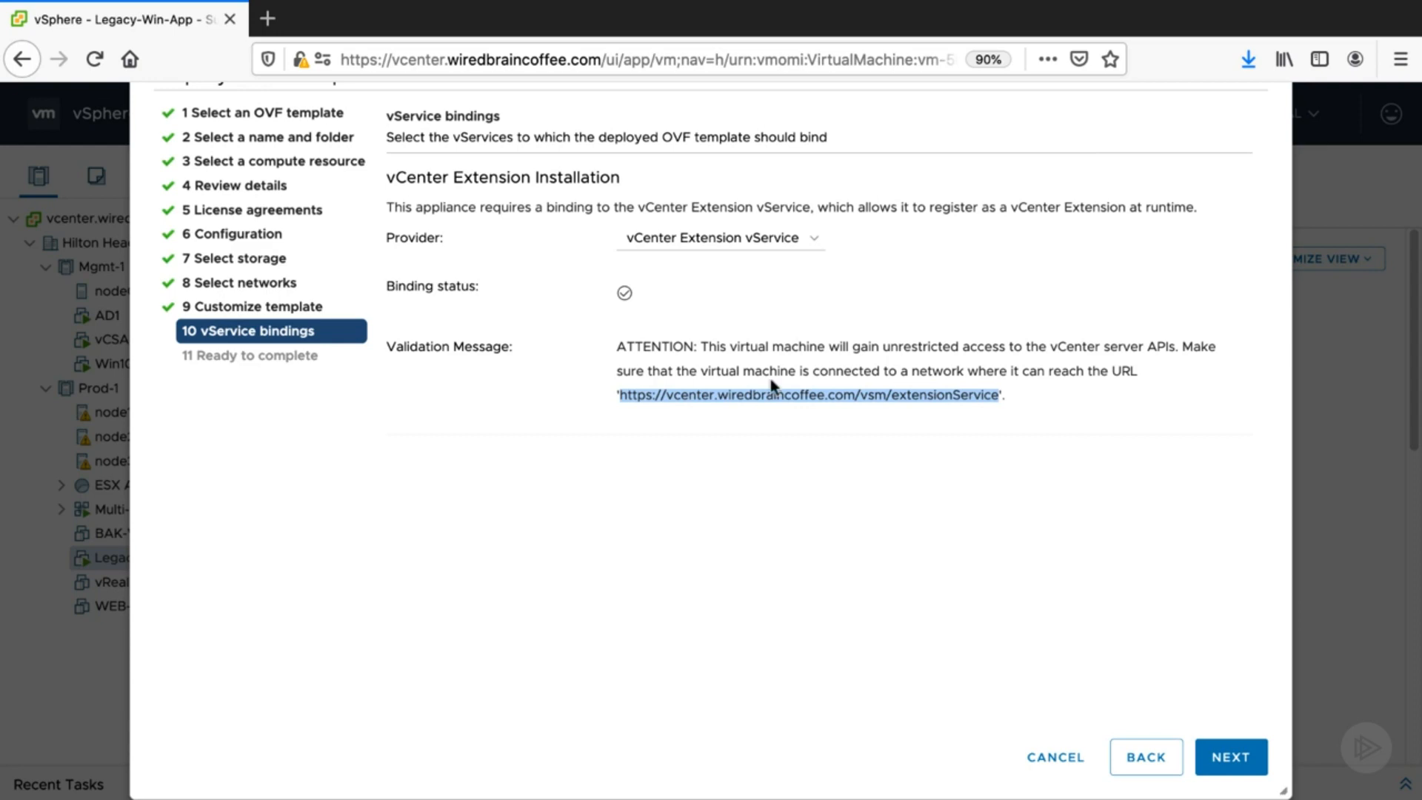
pyautogui.click(1237, 763)
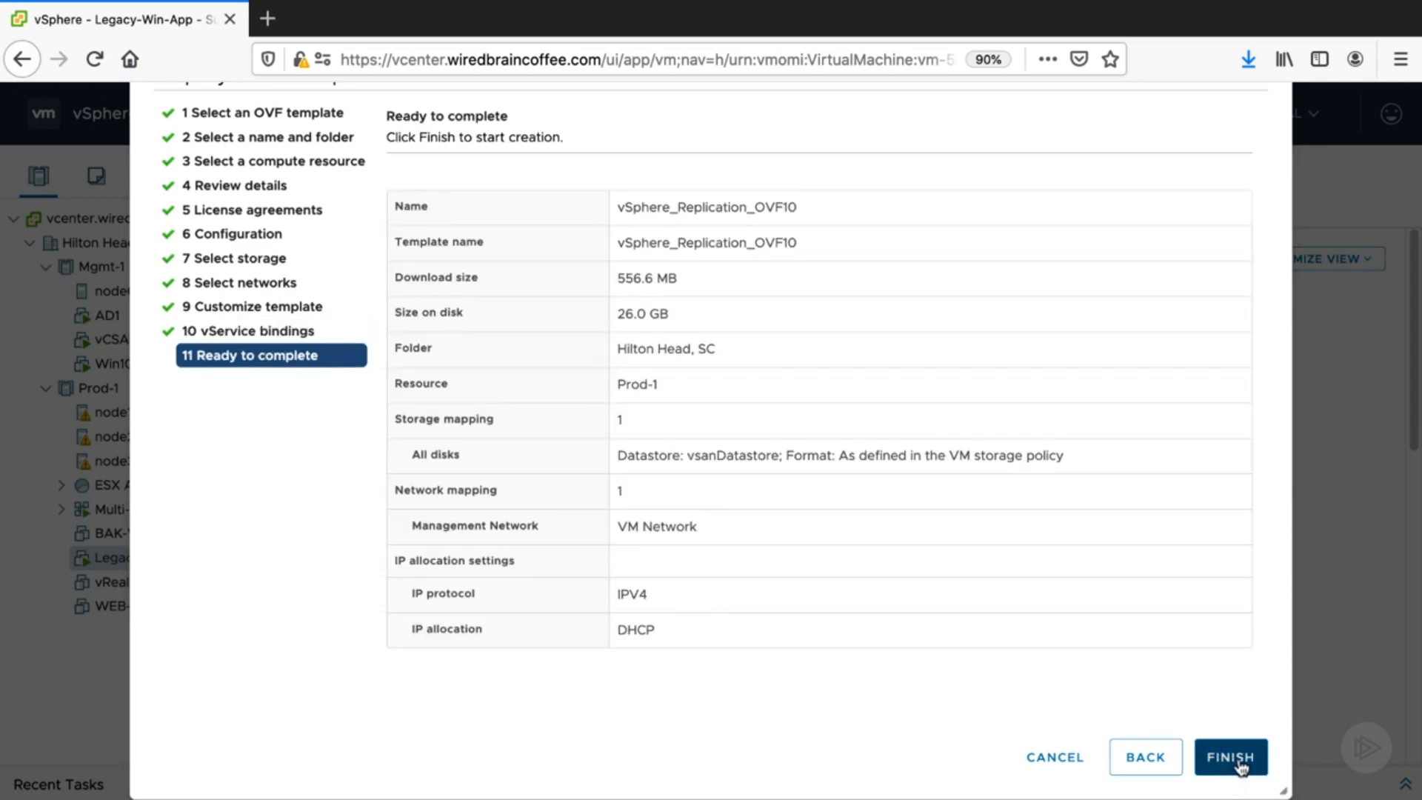
pyautogui.click(1239, 763)
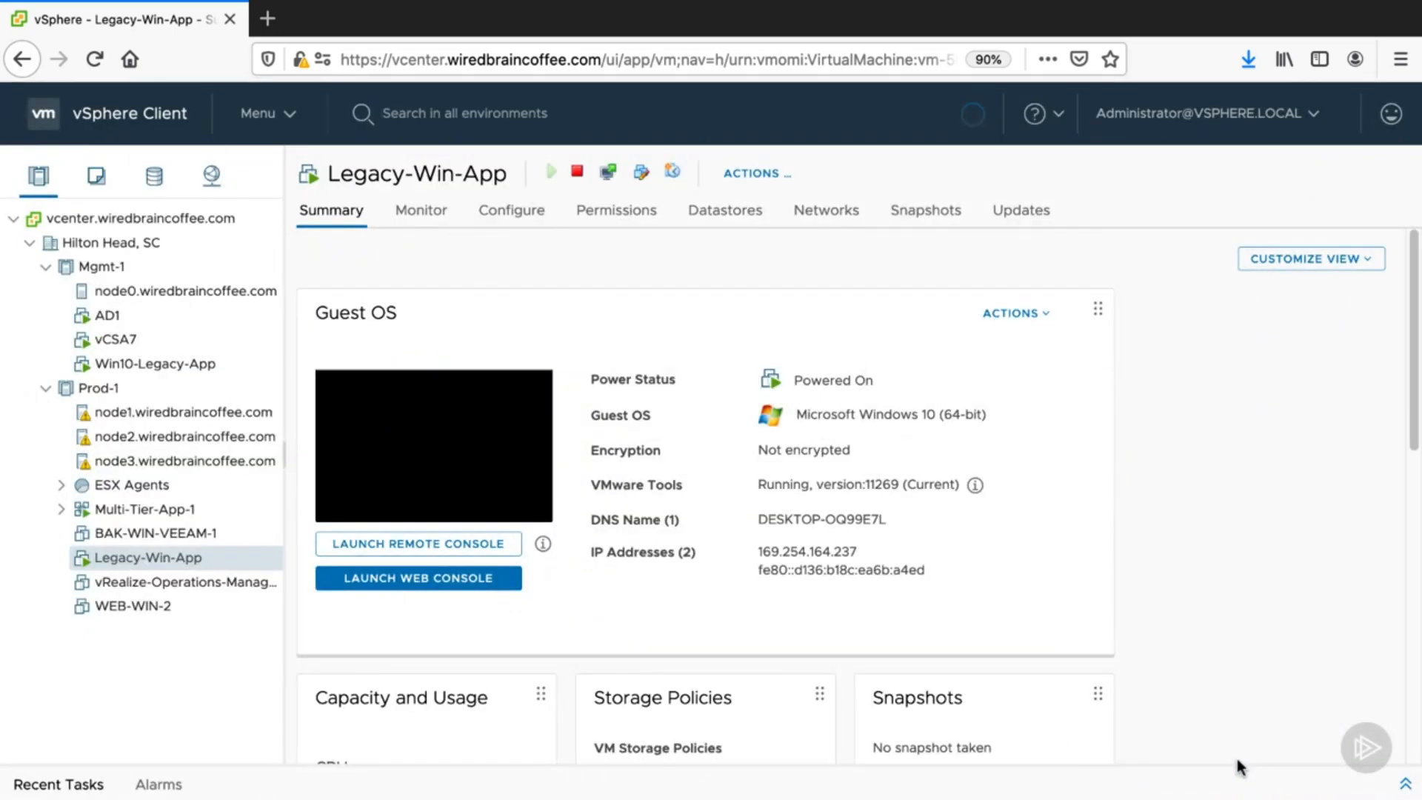
# - Select the newly deployed vSphere_Replication_OVF10 virtual machine and power it on
pyautogui.click(1405, 783)
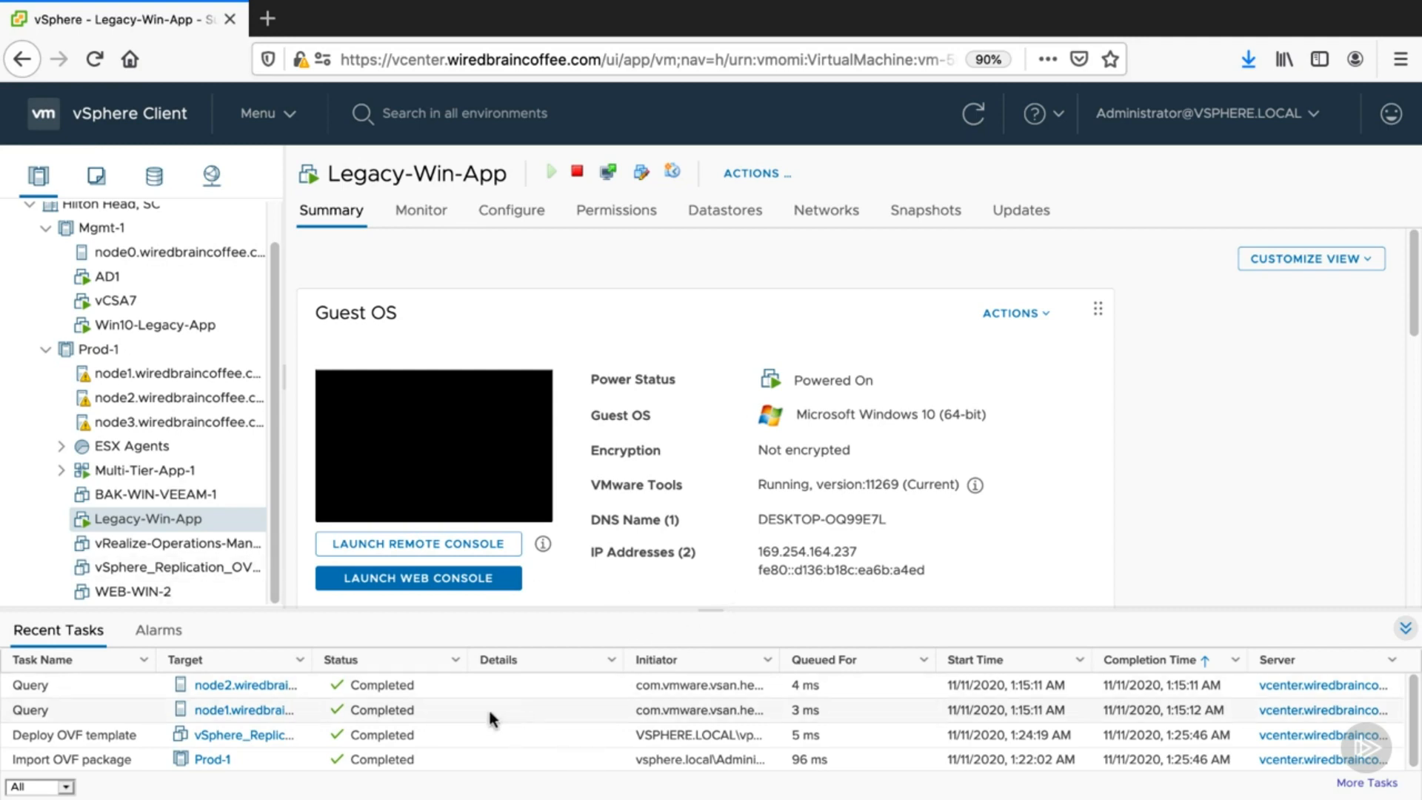
pyautogui.click(138, 569)
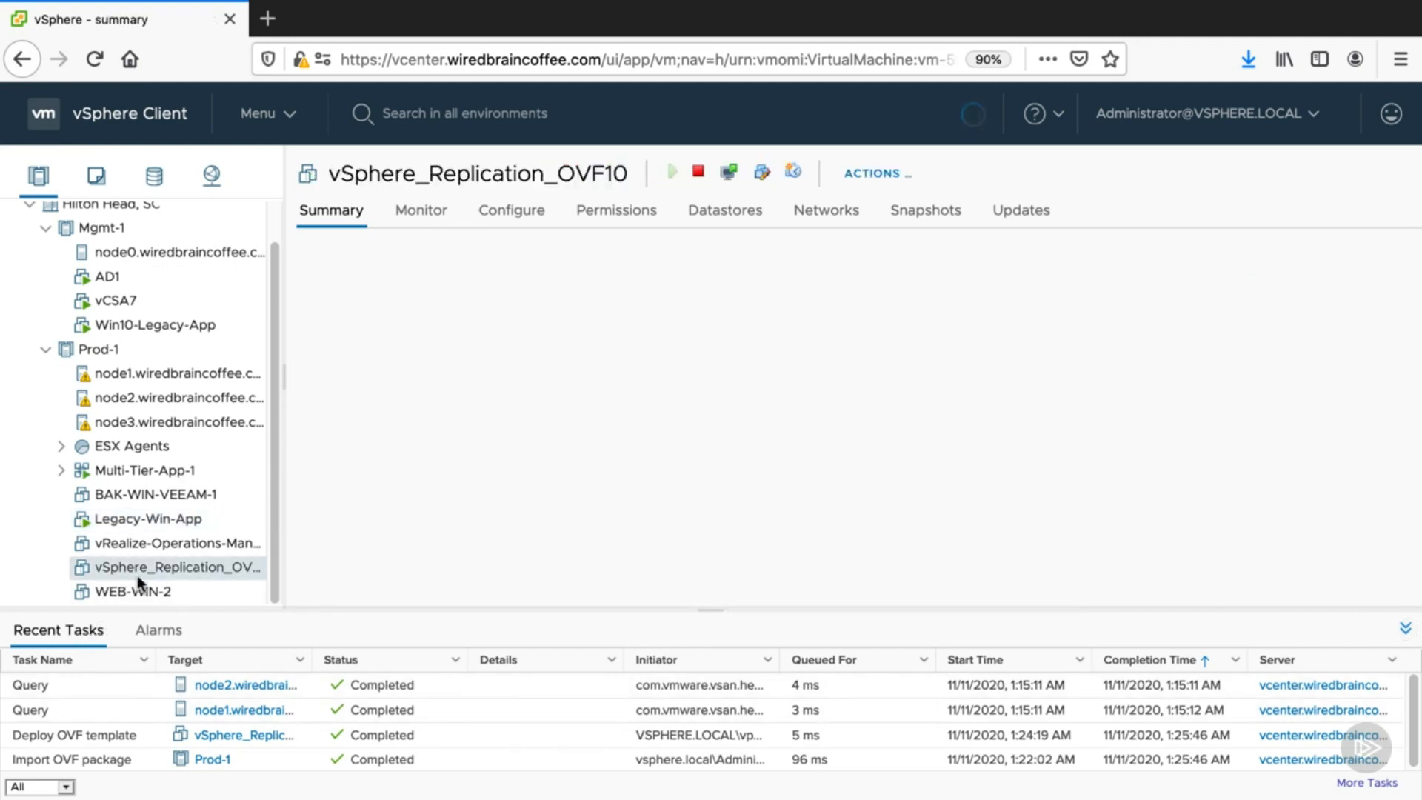
pyautogui.click(1405, 629)
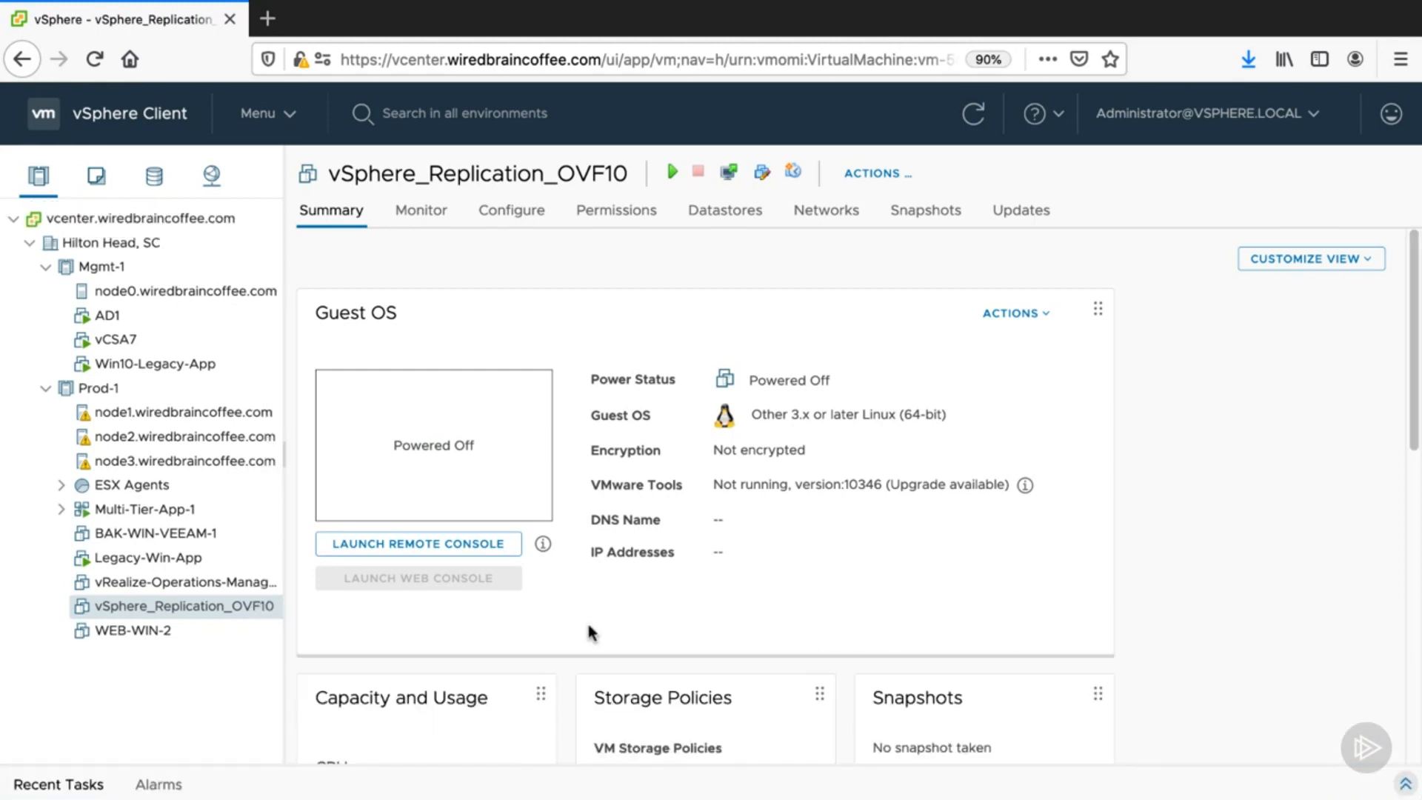
pyautogui.rightClick(187, 611)
pyautogui.moveTo(349, 132)
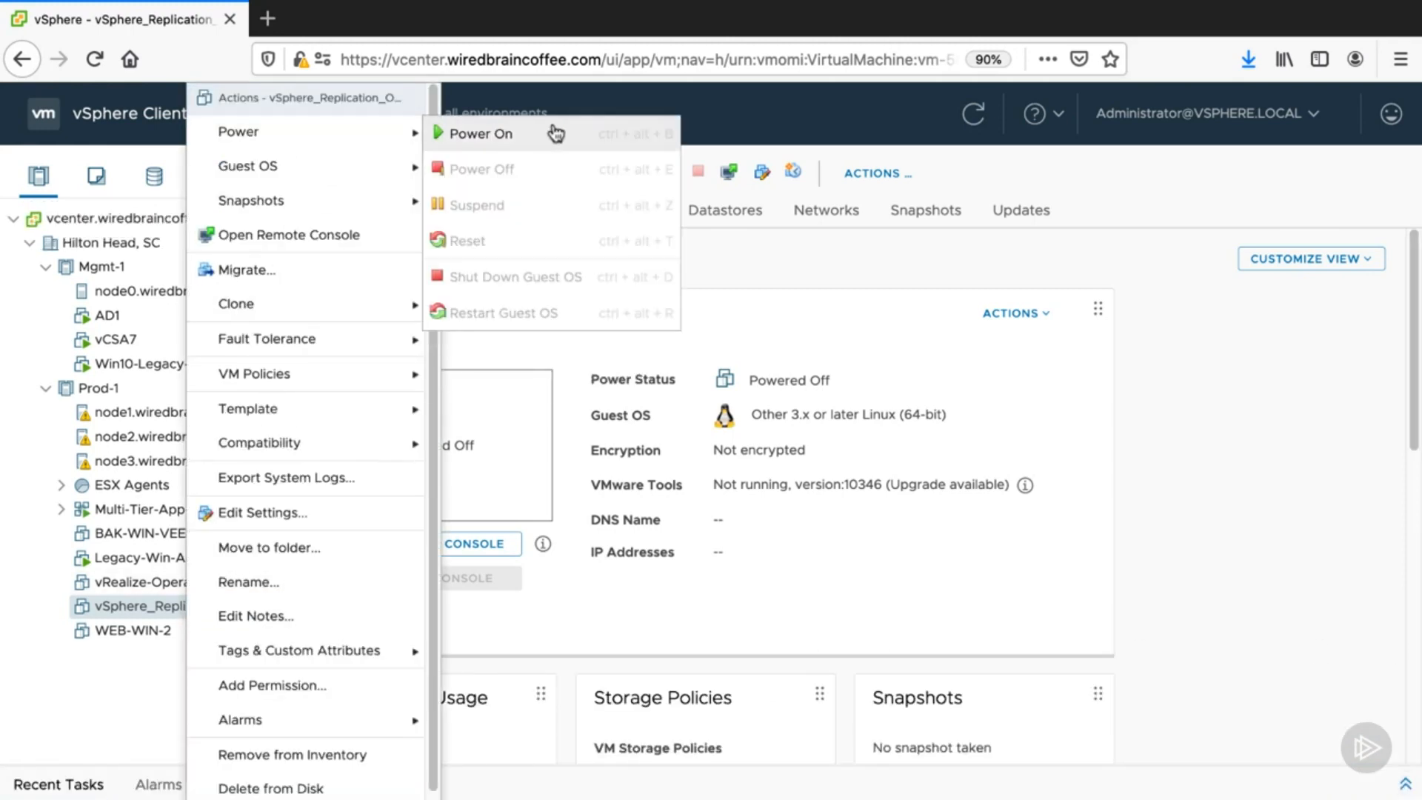
pyautogui.click(556, 134)
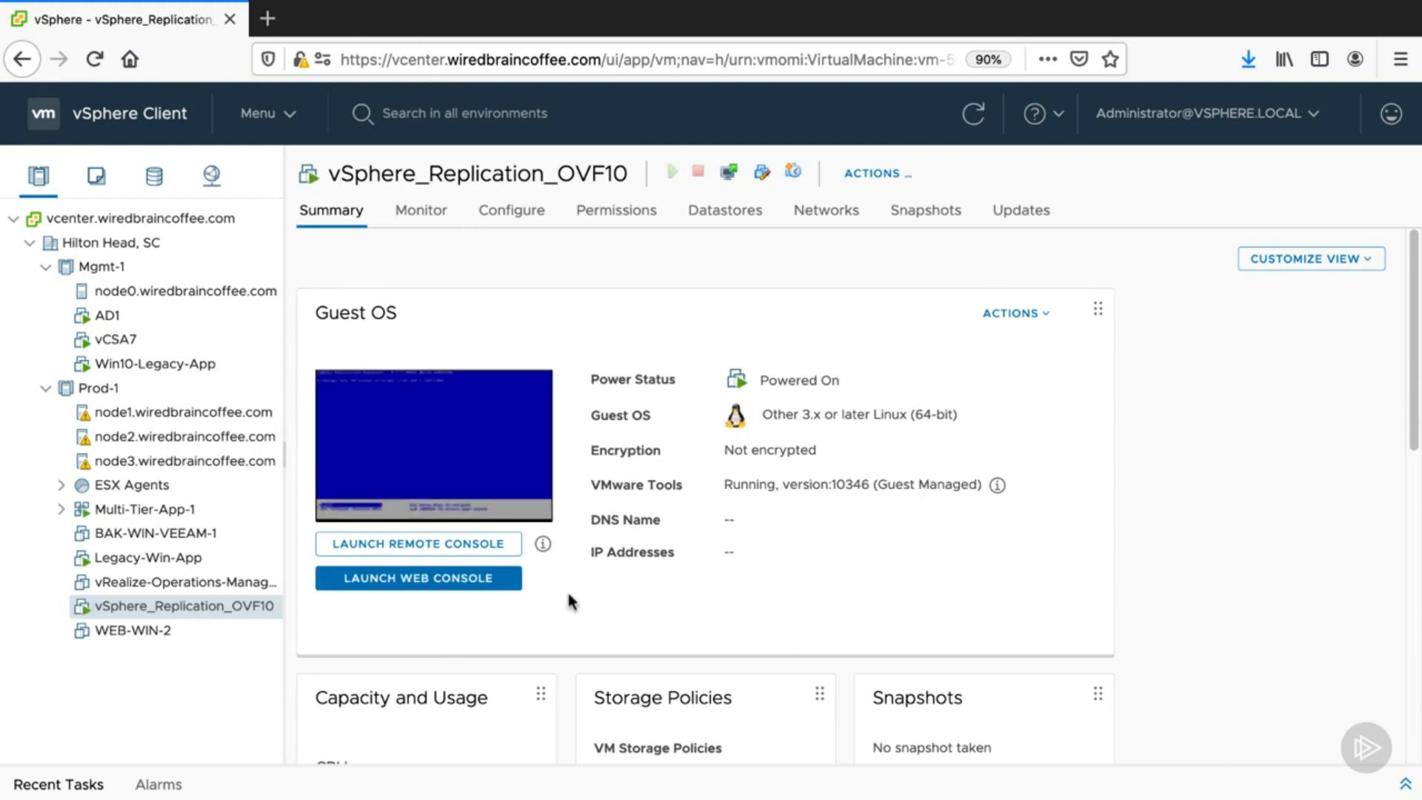
# - Open the vSphere Replication Appliance management page and log in as root with the appliance password
pyautogui.click(492, 492)
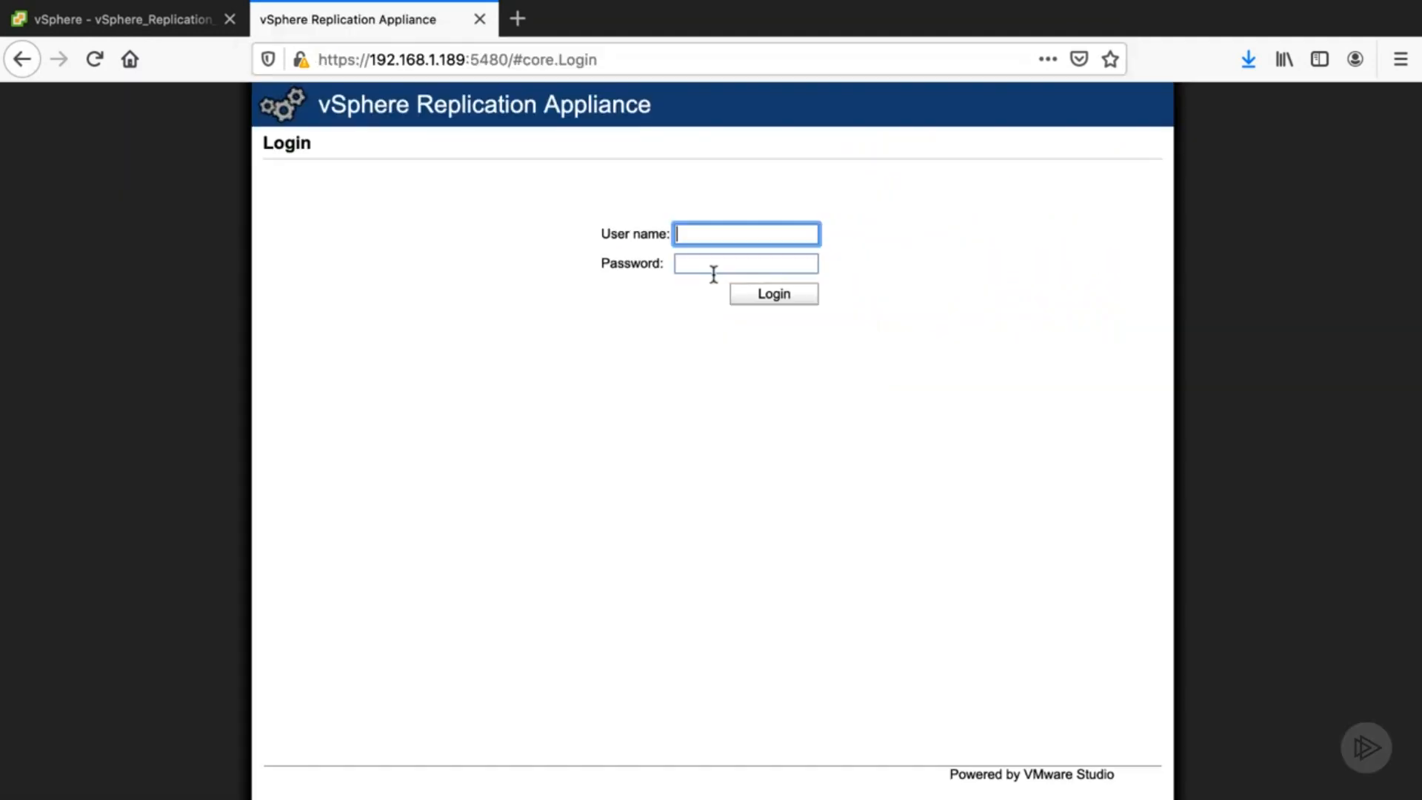
pyautogui.write('root')
pyautogui.press('Tab')
pyautogui.write('•••••••••••')
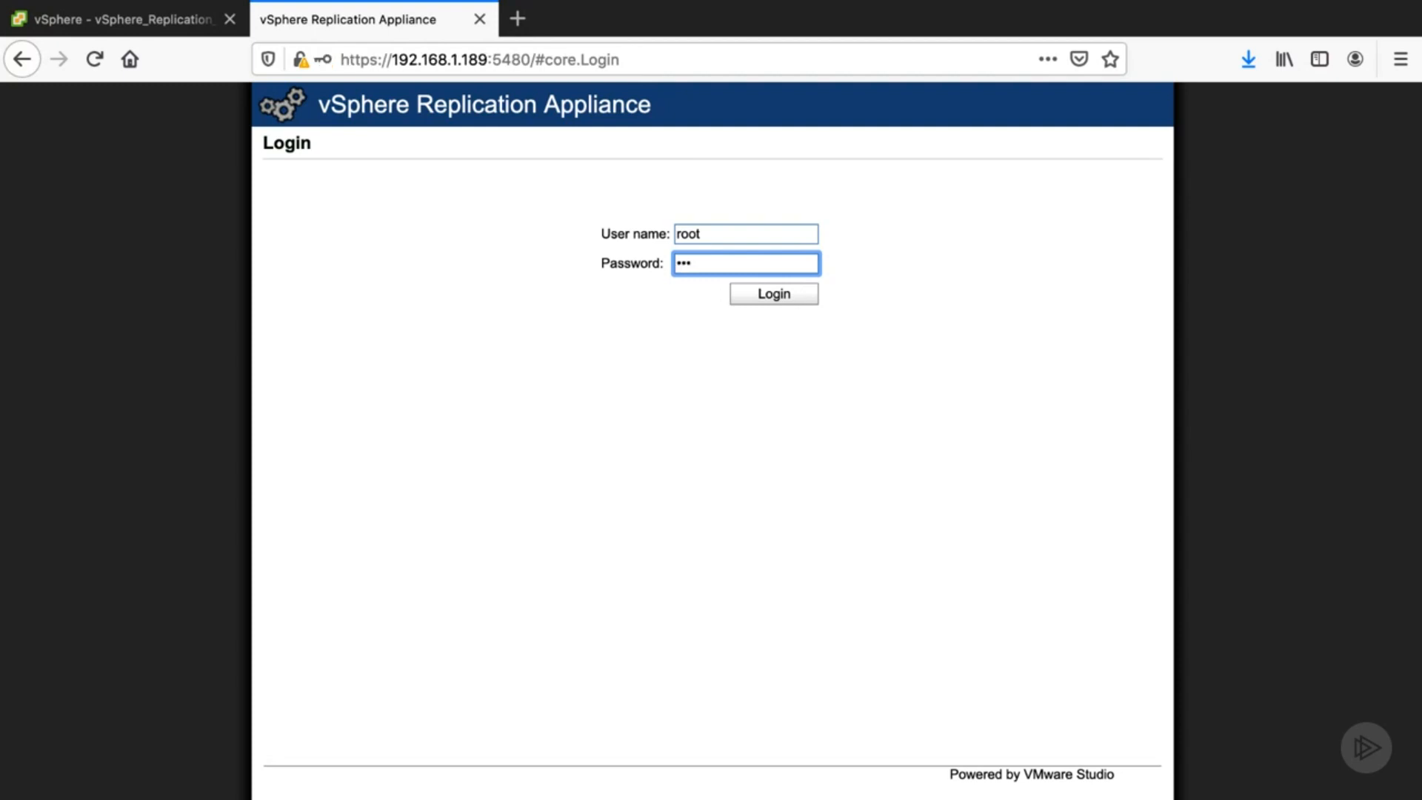
pyautogui.press('Return')
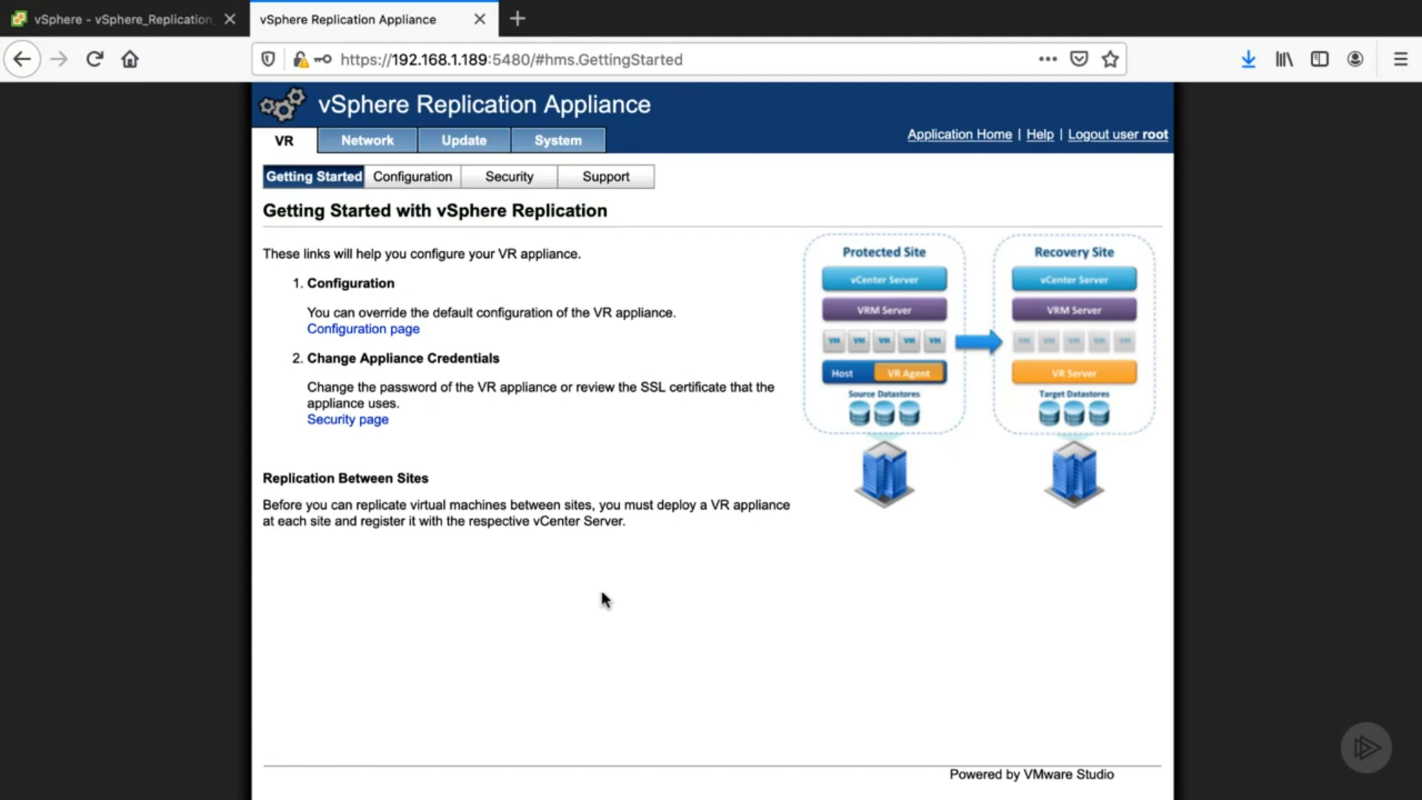
# - In the appliance configuration, enter the SSO administrator password, save and restart the service, and accept the SSL certificate
pyautogui.click(361, 330)
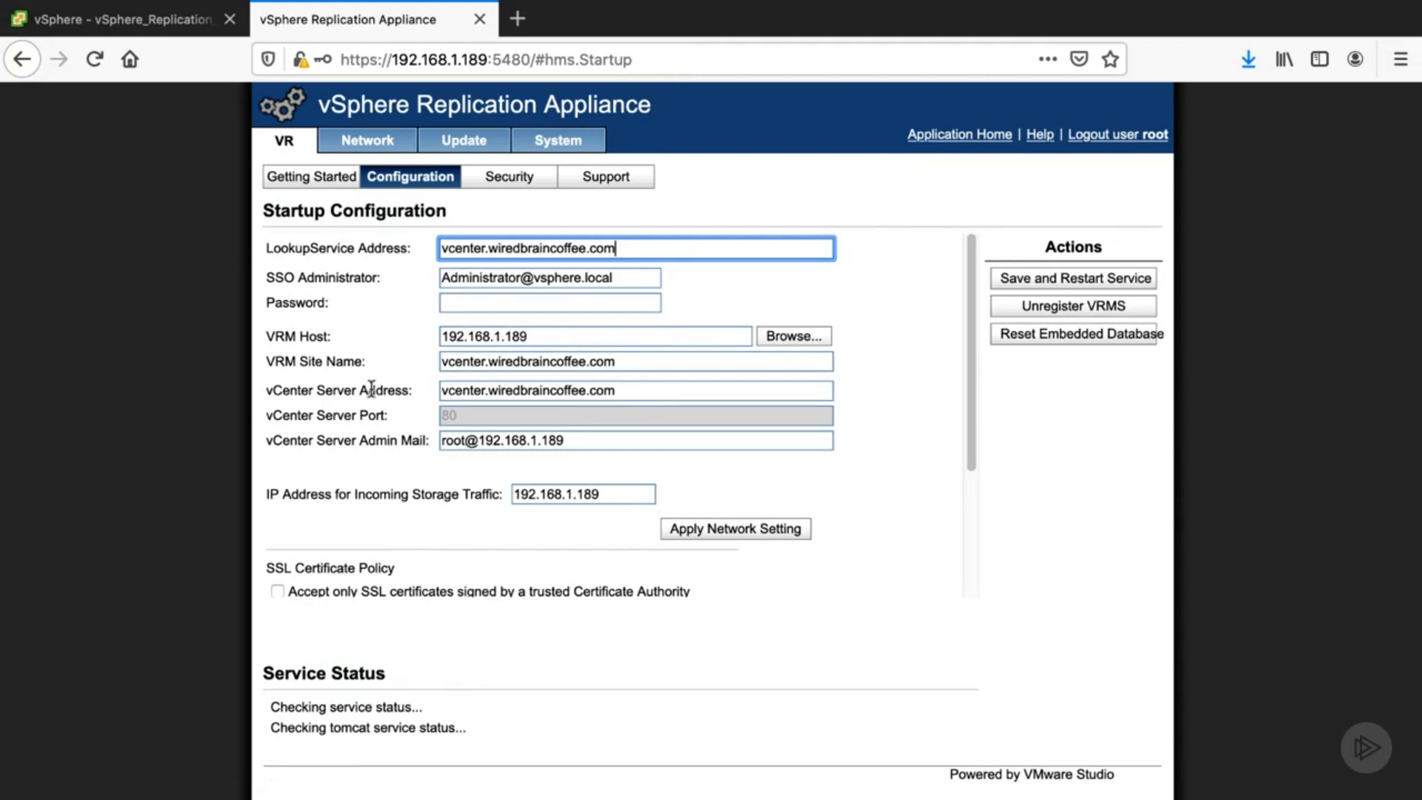
pyautogui.click(458, 303)
pyautogui.write('P@ssw0rd123')
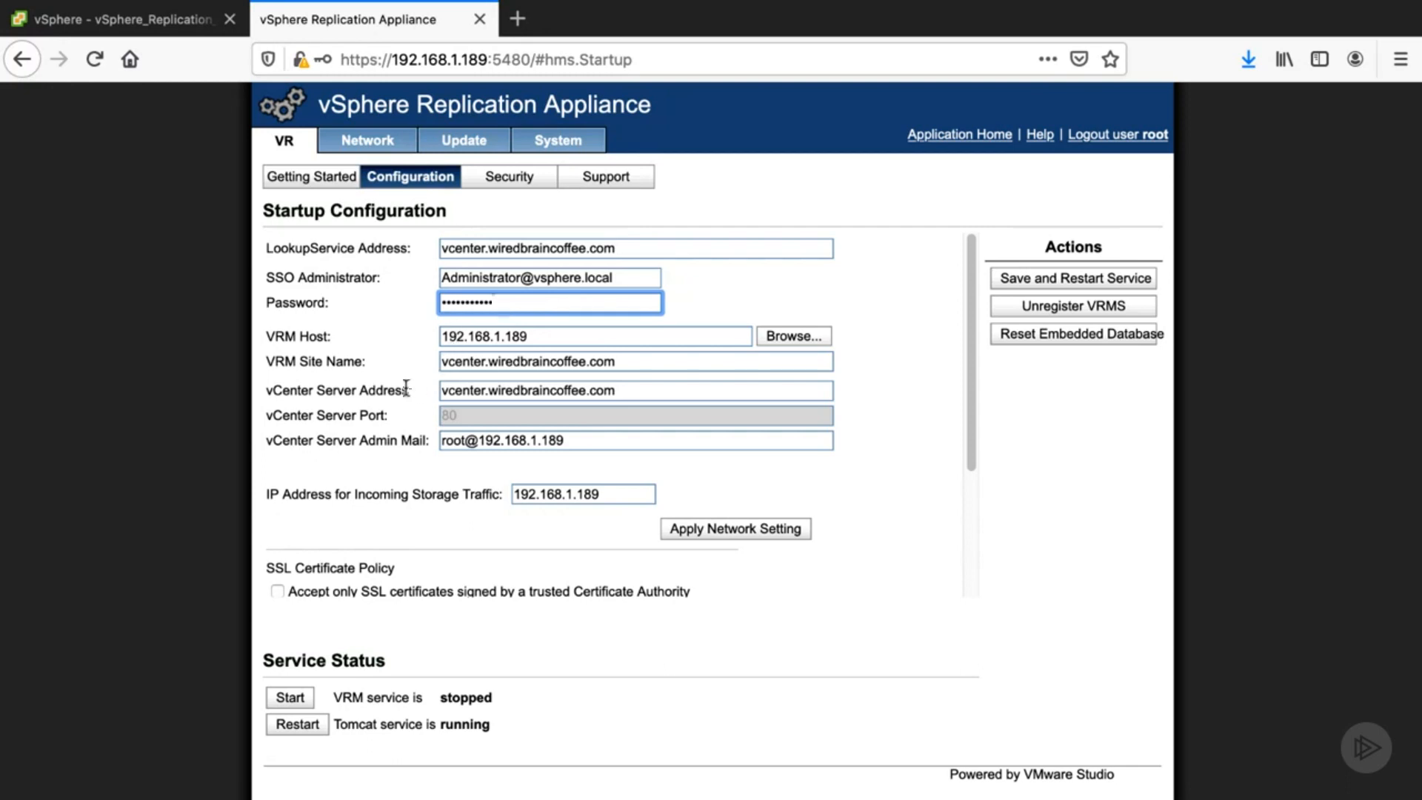
pyautogui.click(1015, 276)
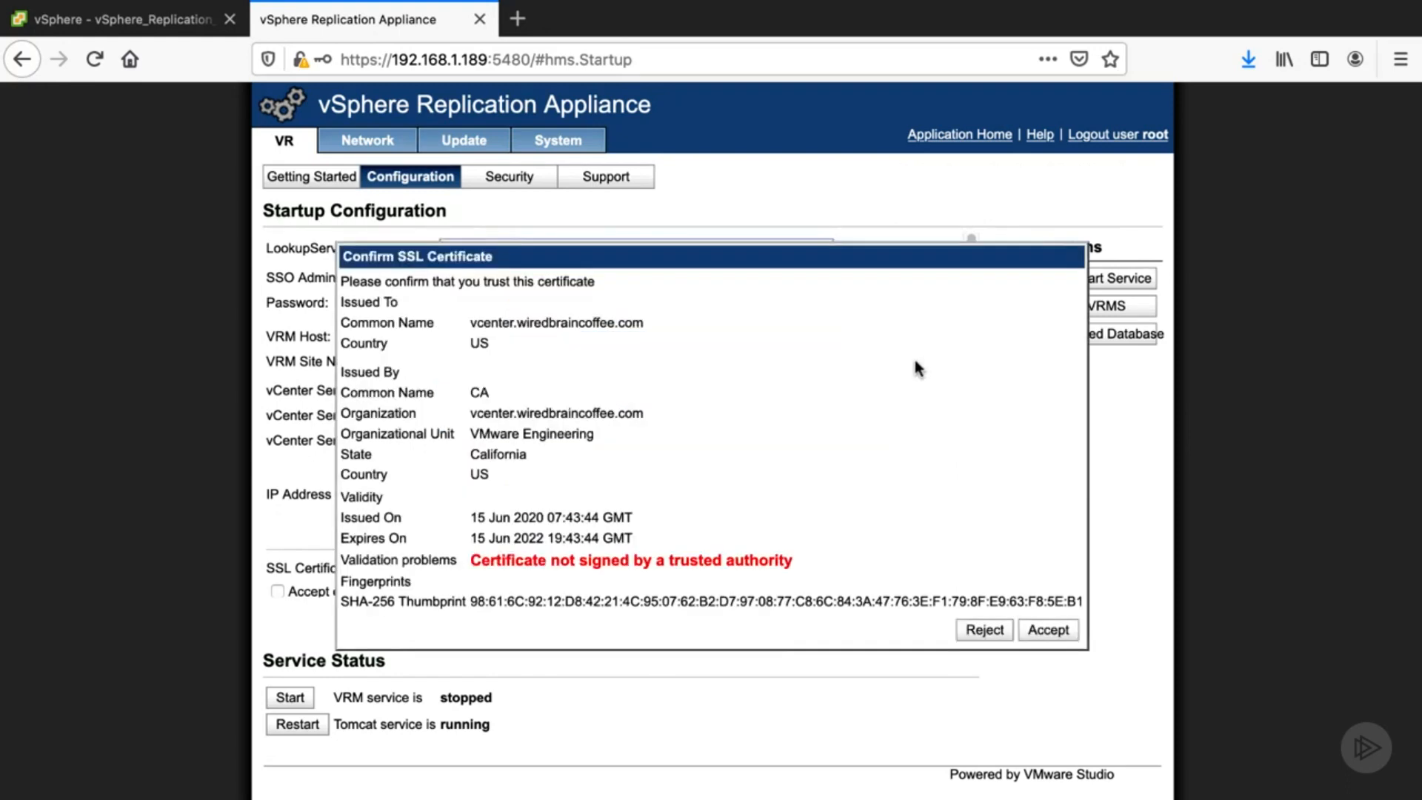
pyautogui.click(1041, 629)
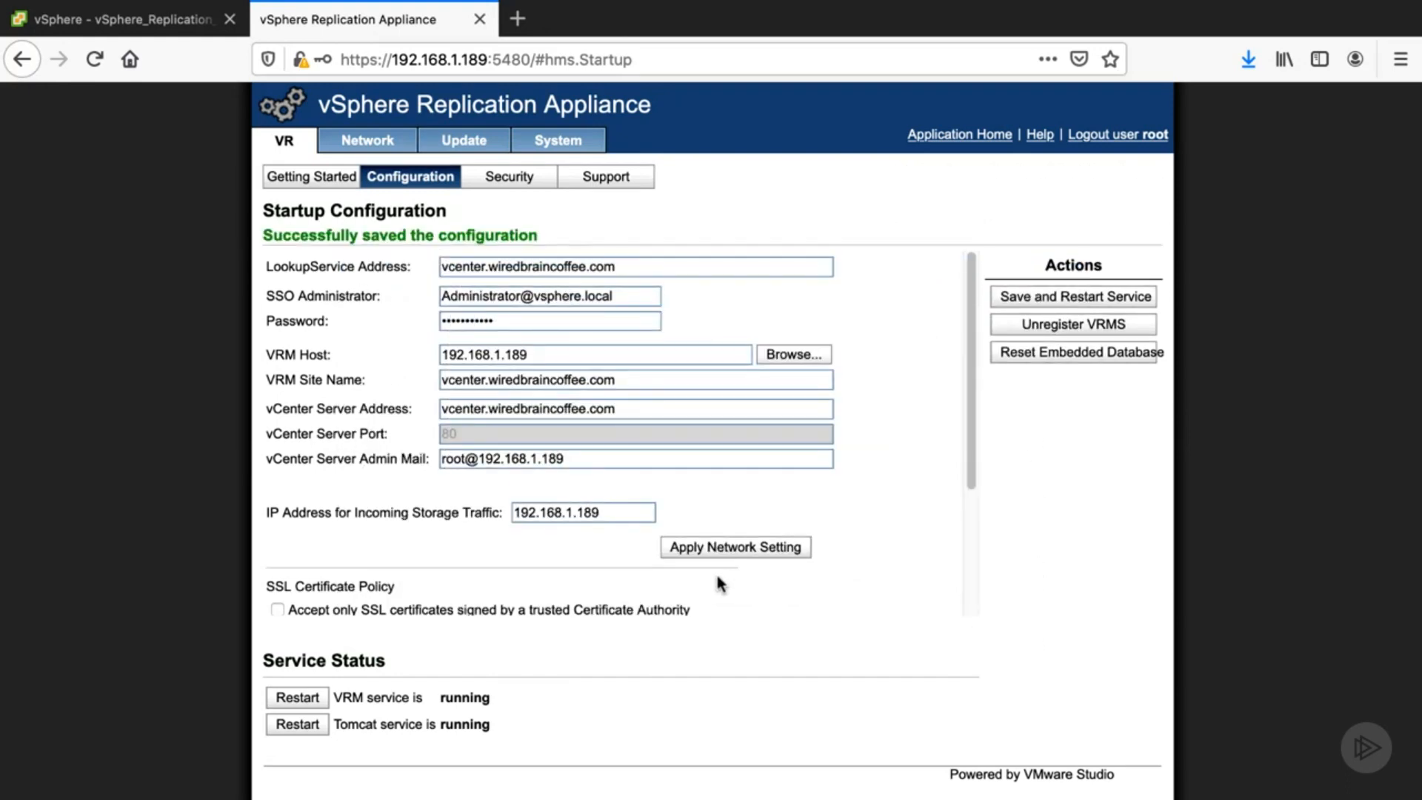
# - Close the appliance tab and navigate from Home to Site Recovery in the vSphere Client
pyautogui.click(479, 19)
pyautogui.click(966, 398)
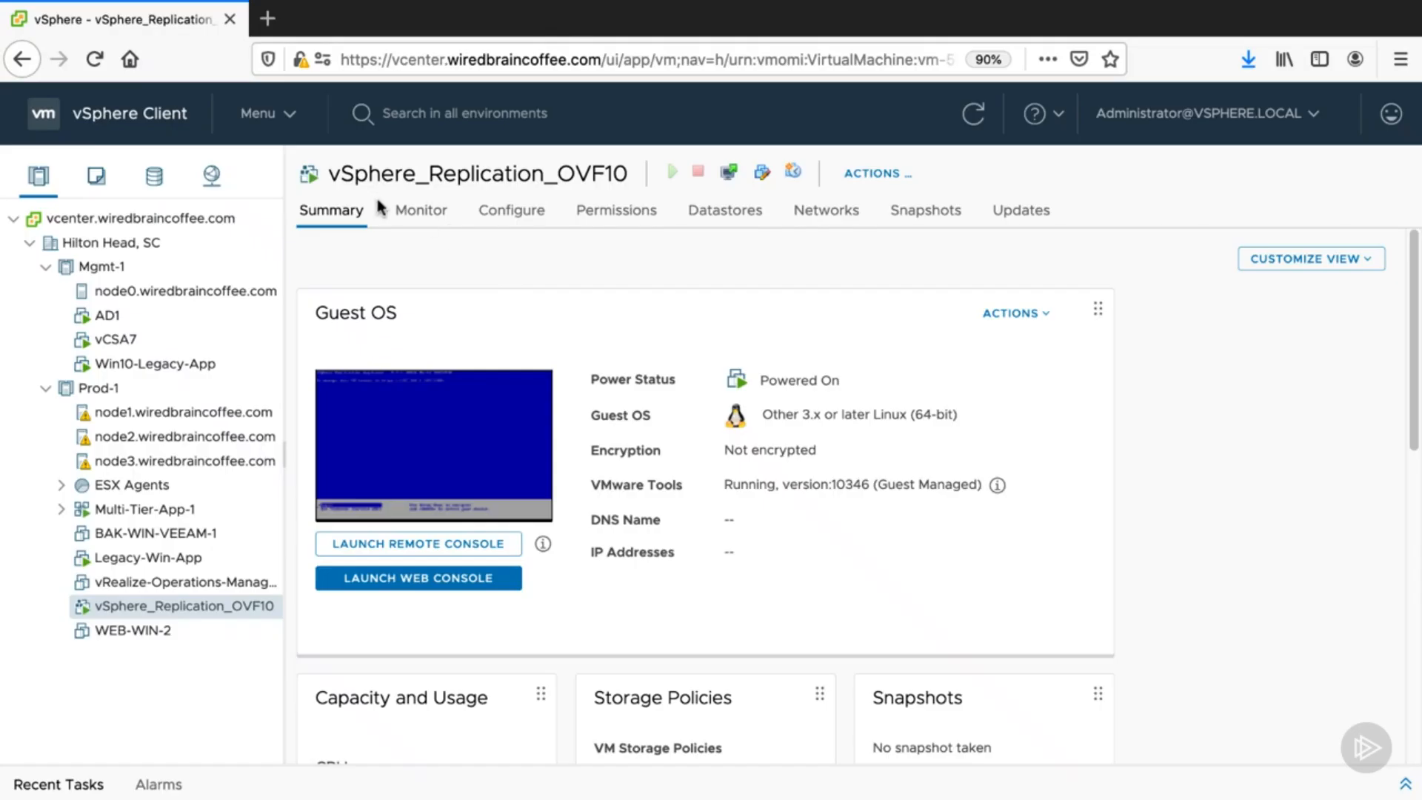
pyautogui.click(289, 118)
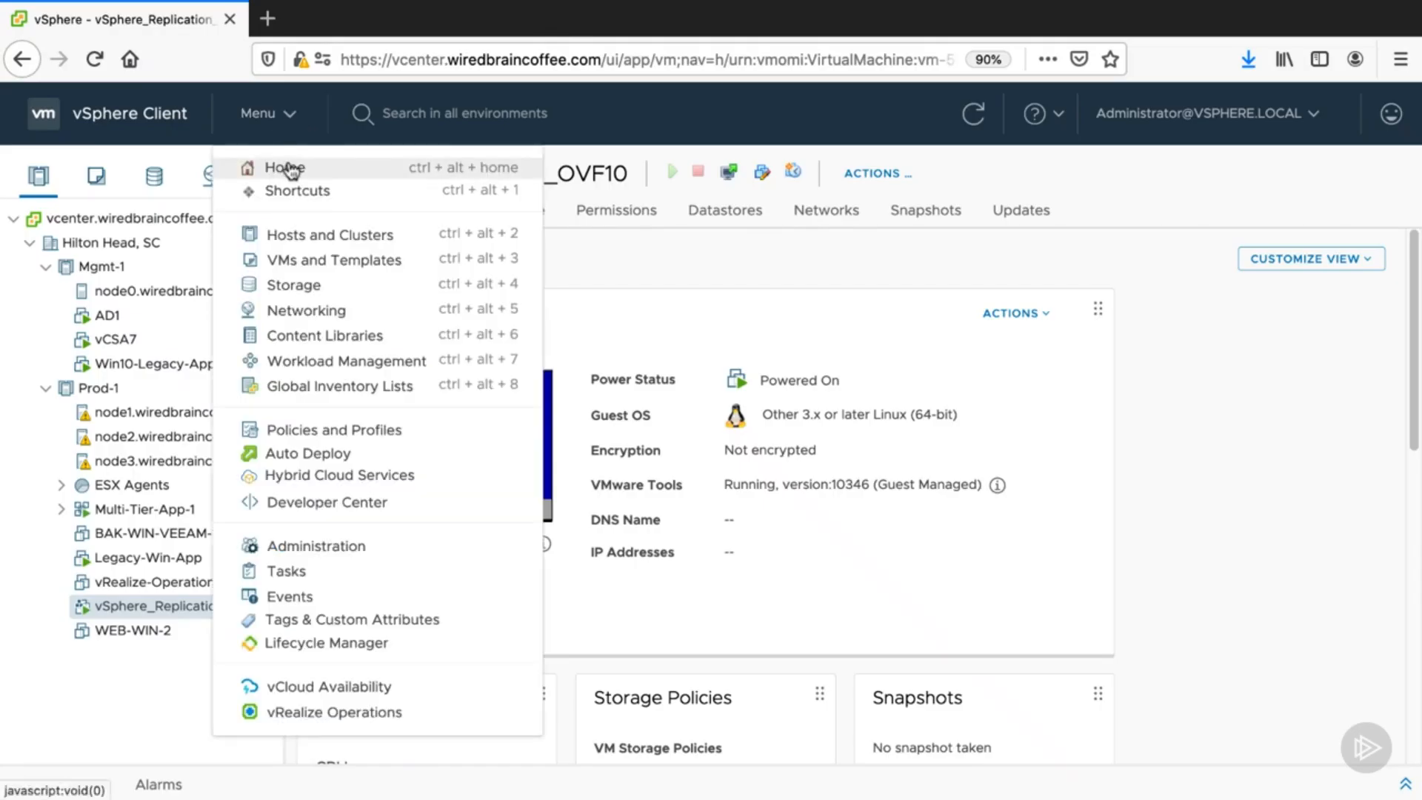
pyautogui.click(289, 164)
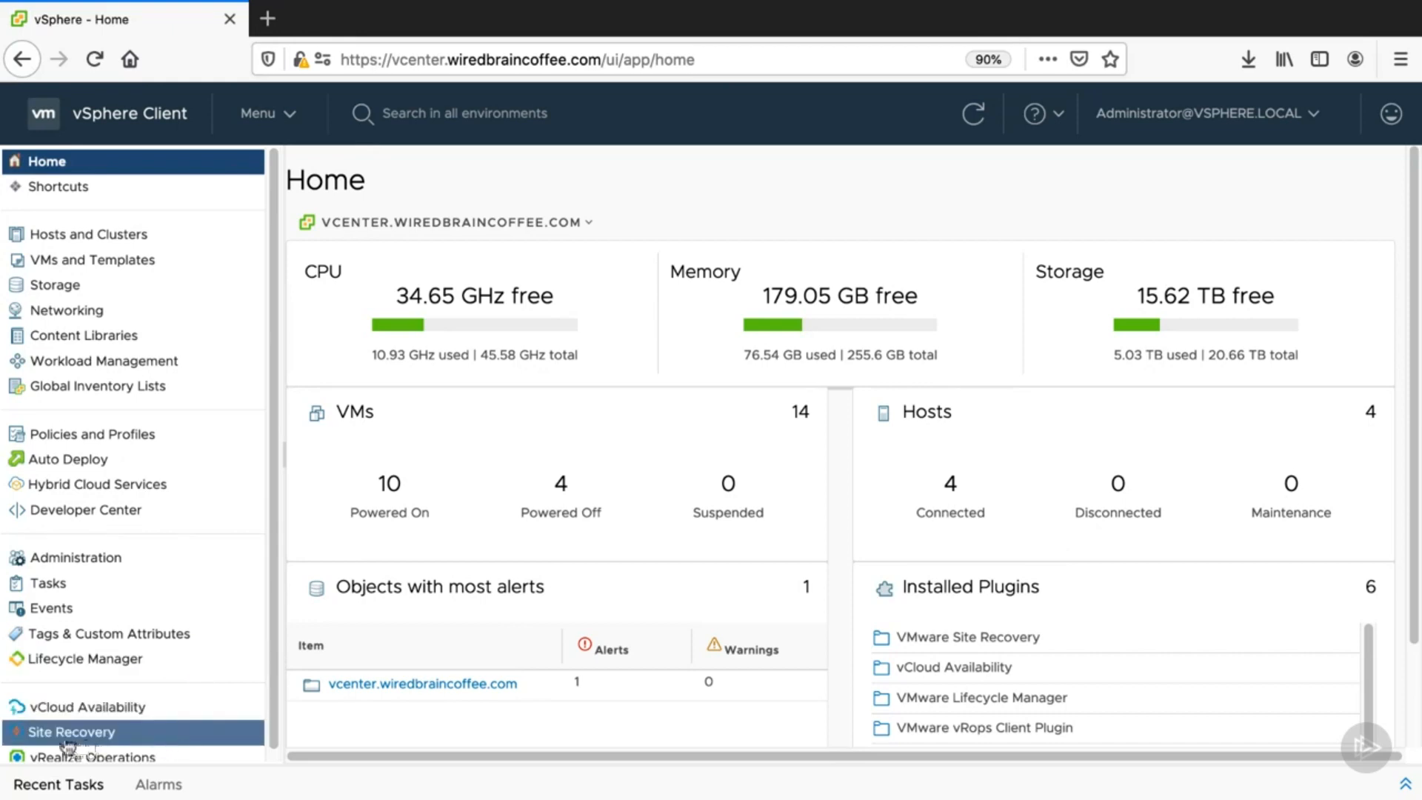
pyautogui.click(132, 733)
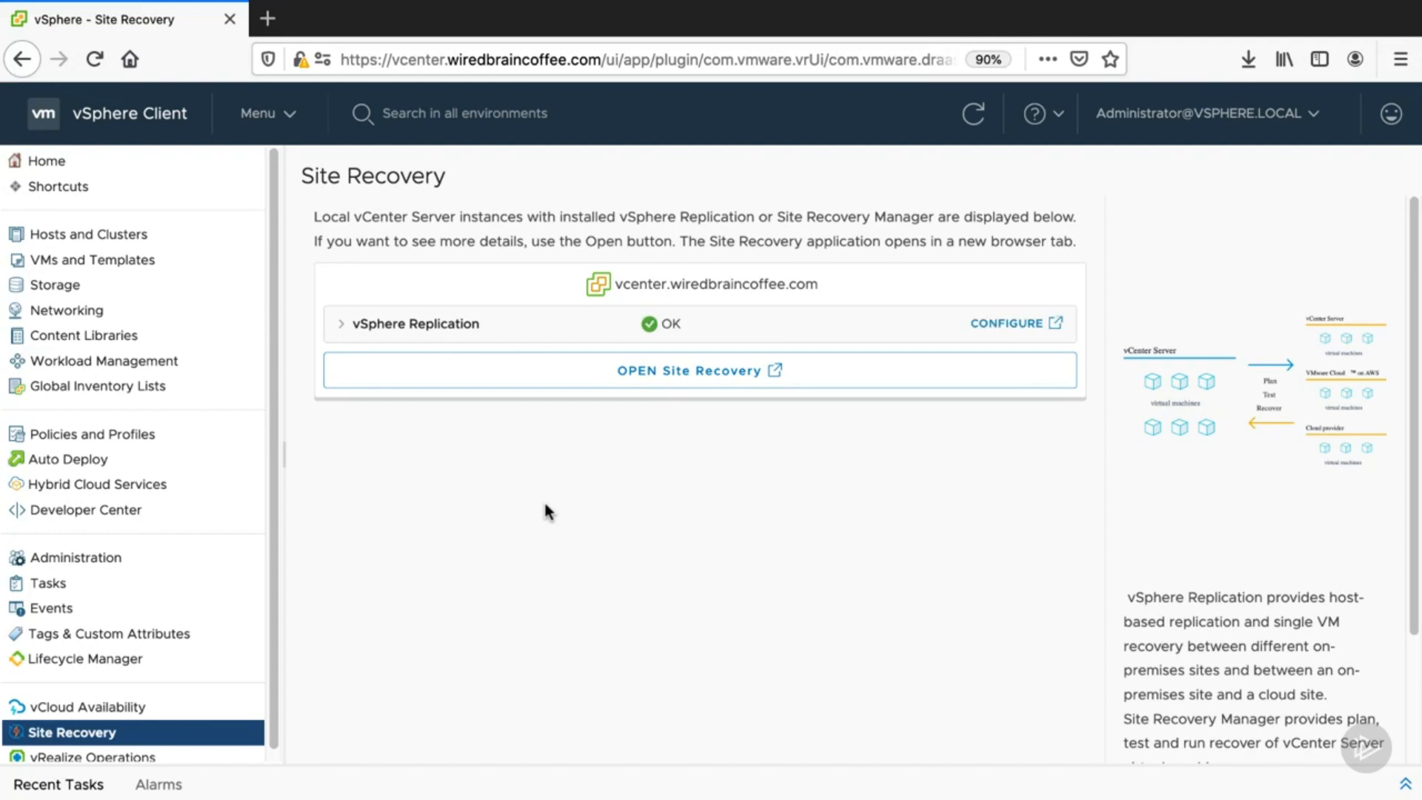
# - Expand the vSphere Replication details and open the Site Recovery application
pyautogui.click(340, 324)
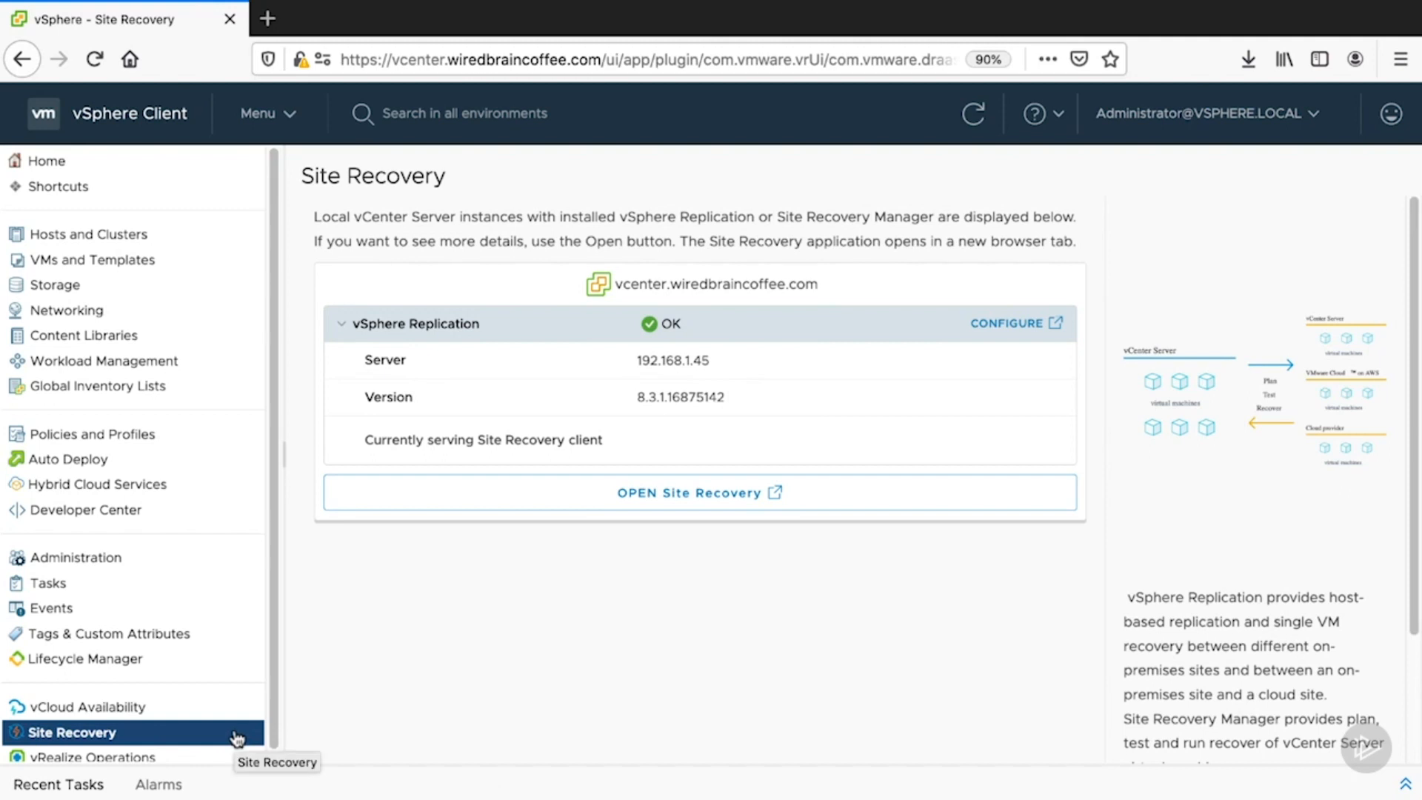
pyautogui.click(1023, 331)
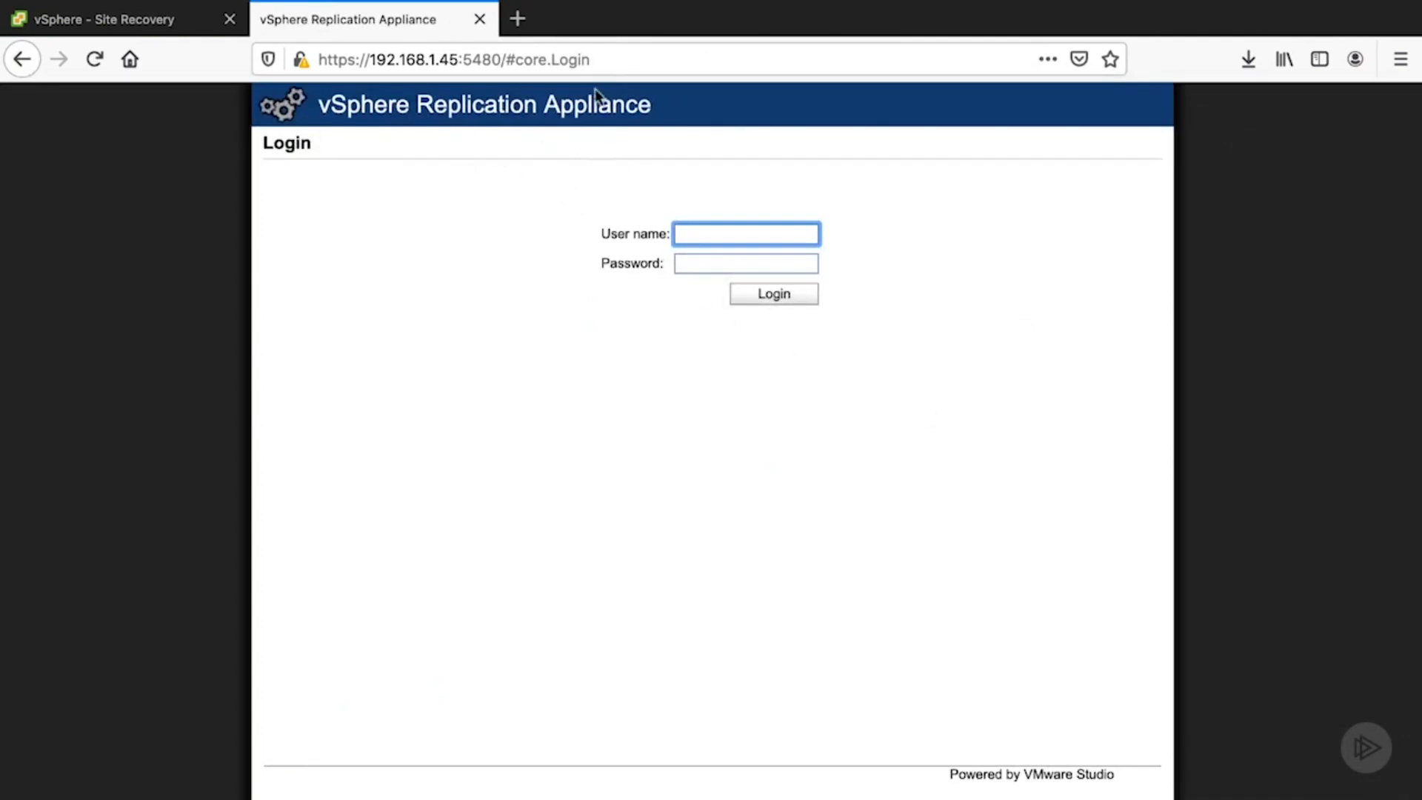
pyautogui.click(480, 19)
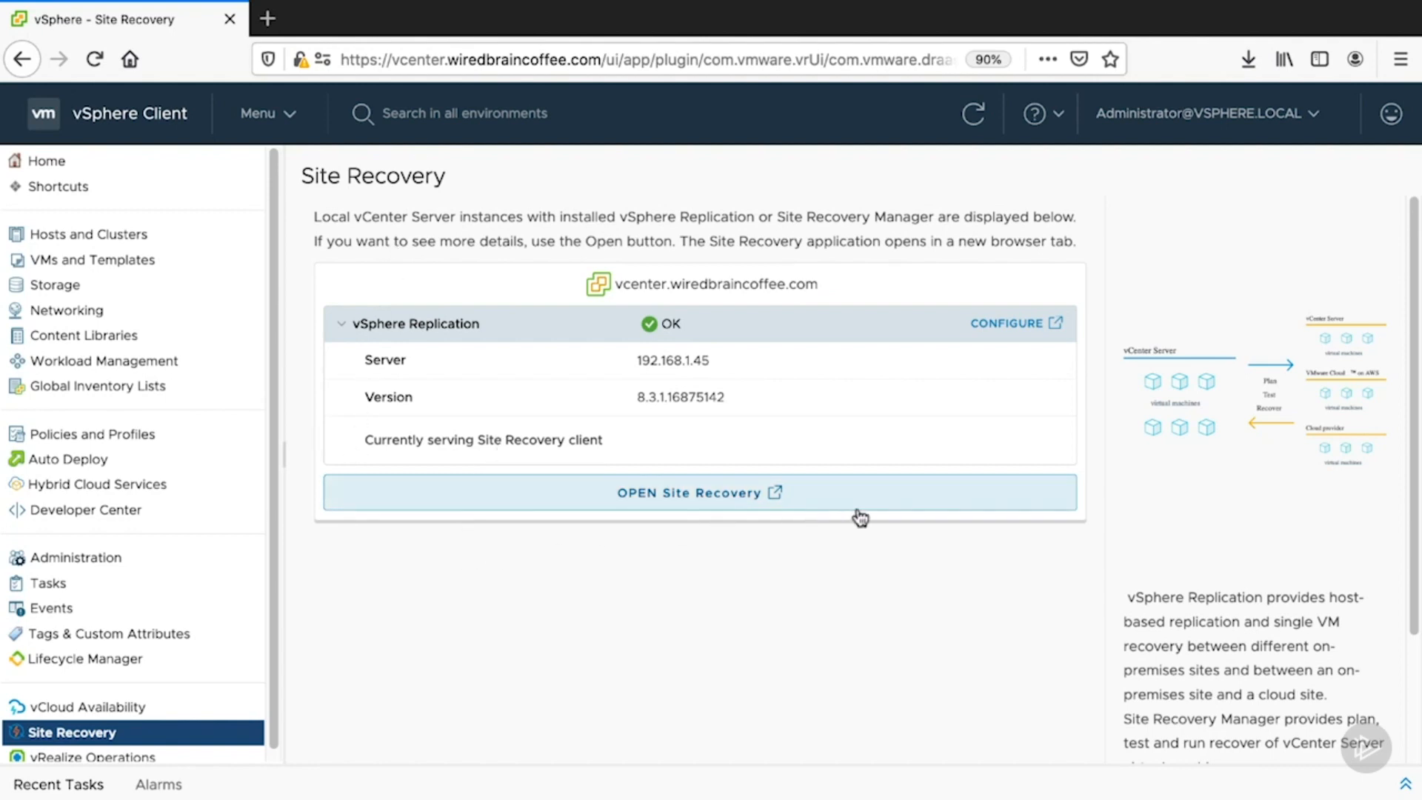
pyautogui.click(744, 493)
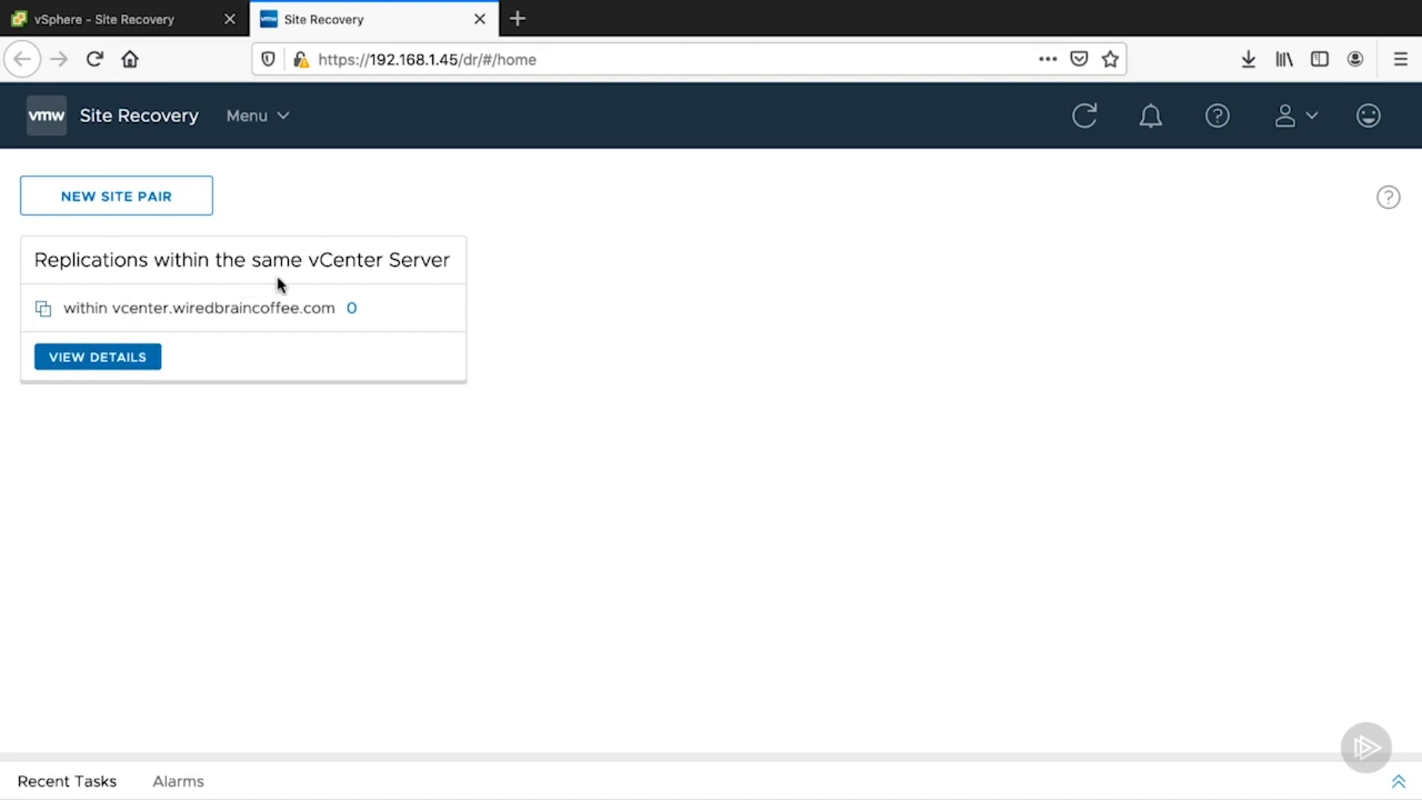
# - Explore the same-vCenter replication site summary, its replications list and the New Site Pair dialog, returning to Site Recovery home
pyautogui.click(133, 363)
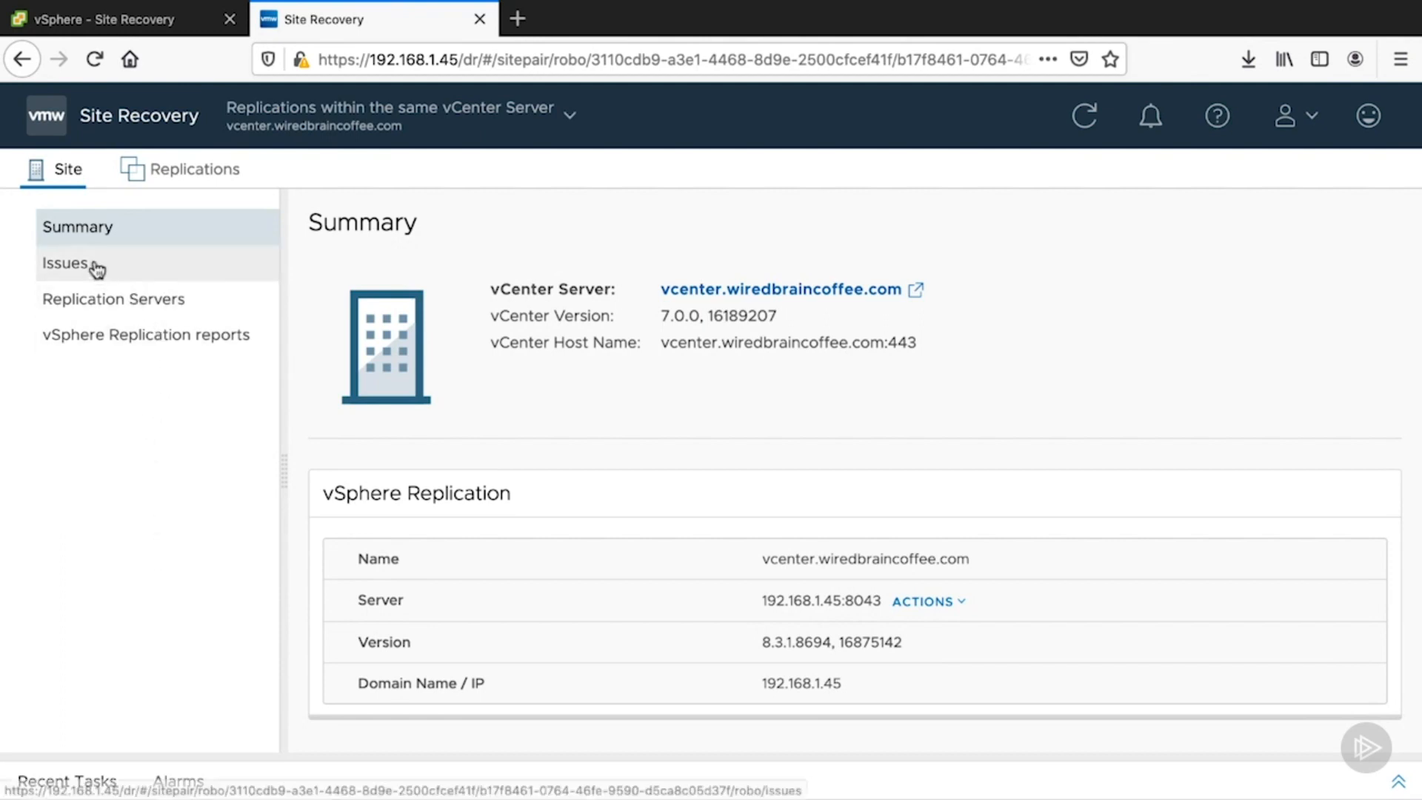
pyautogui.click(173, 181)
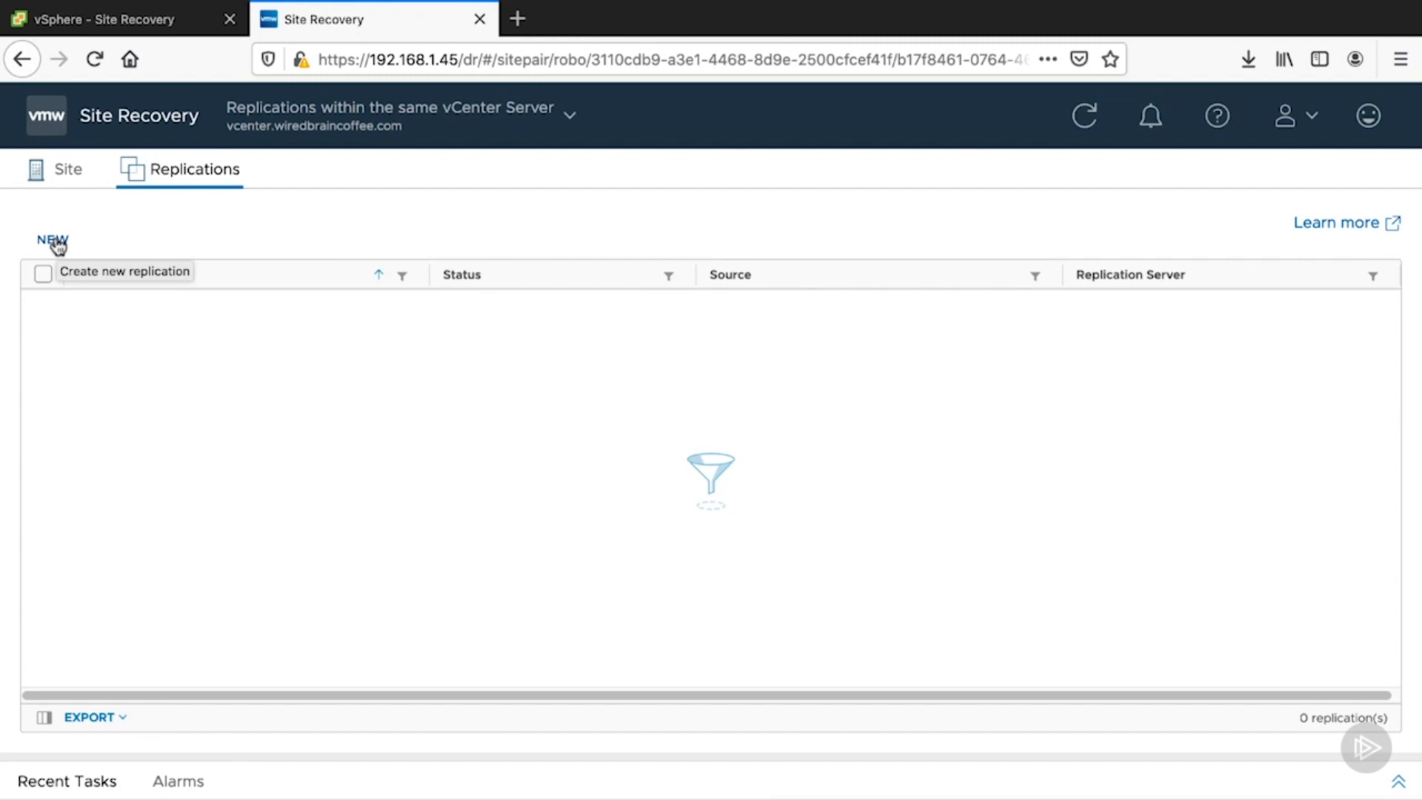
pyautogui.click(63, 169)
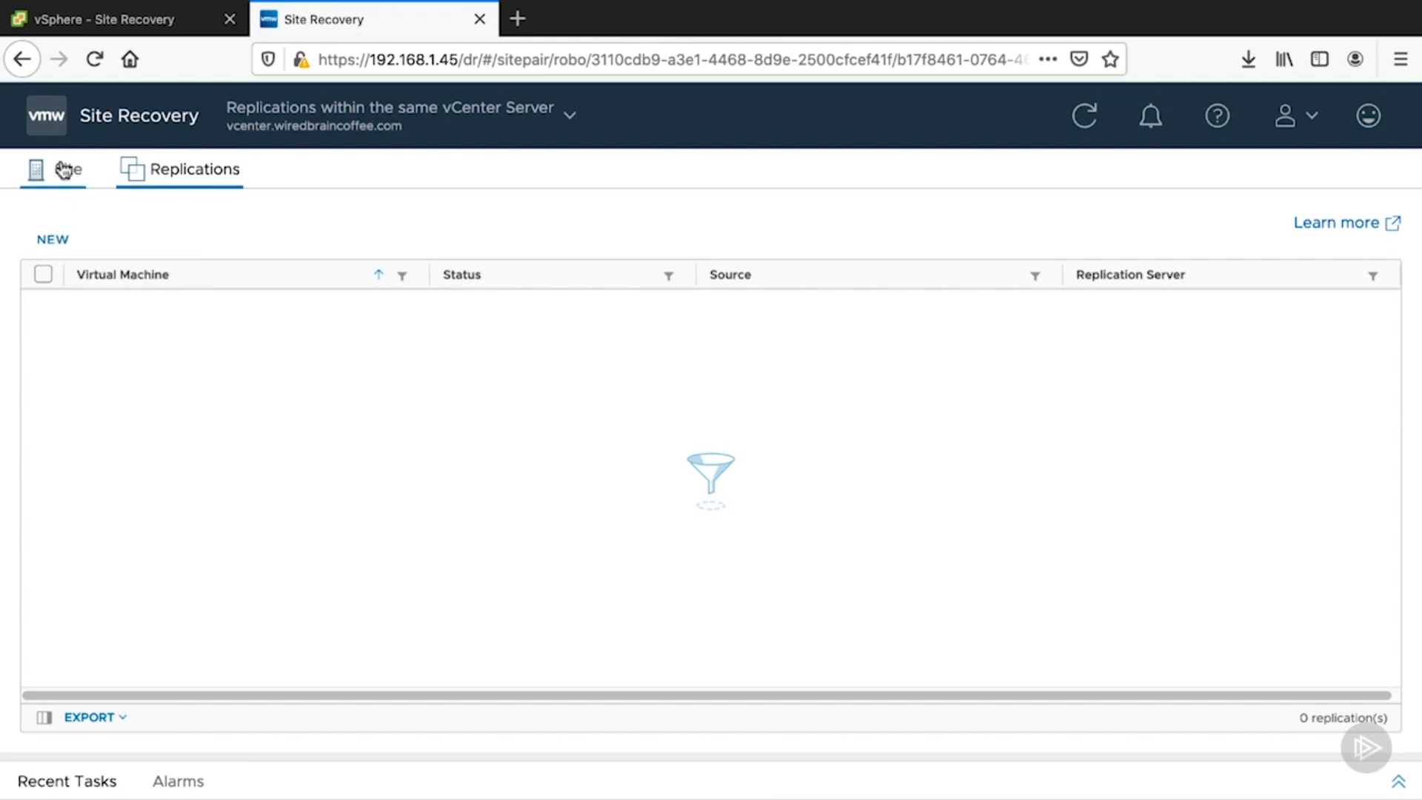
pyautogui.click(573, 115)
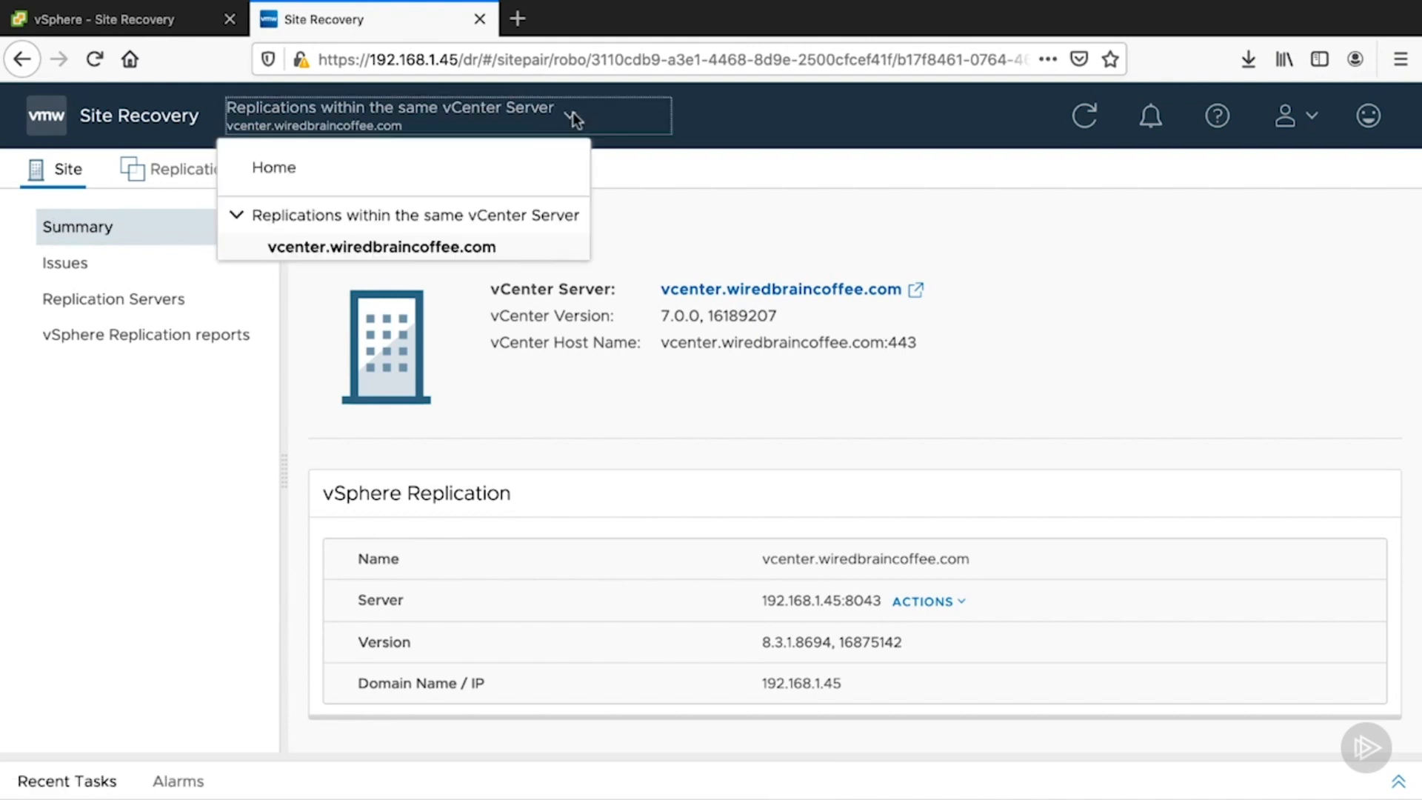
pyautogui.click(363, 169)
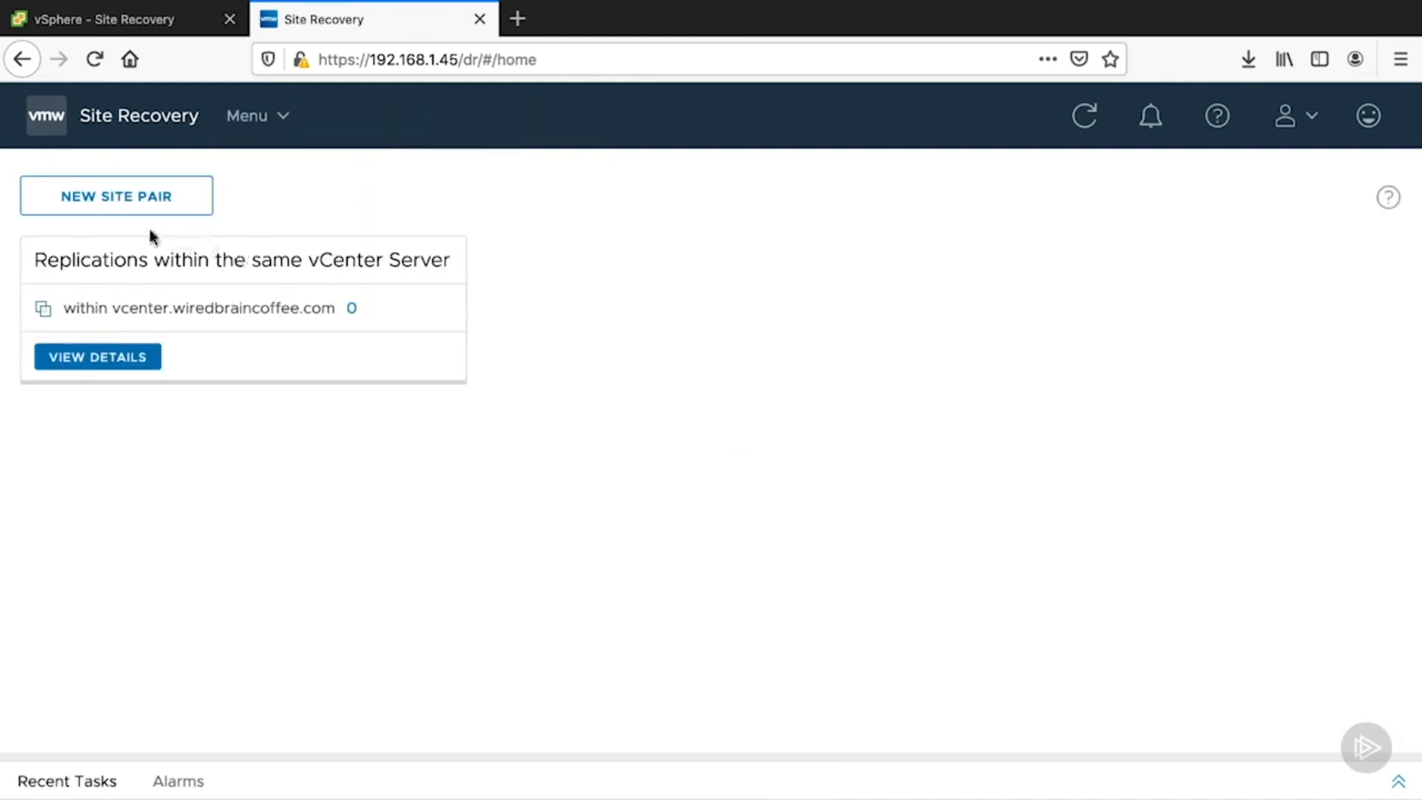
pyautogui.click(38, 211)
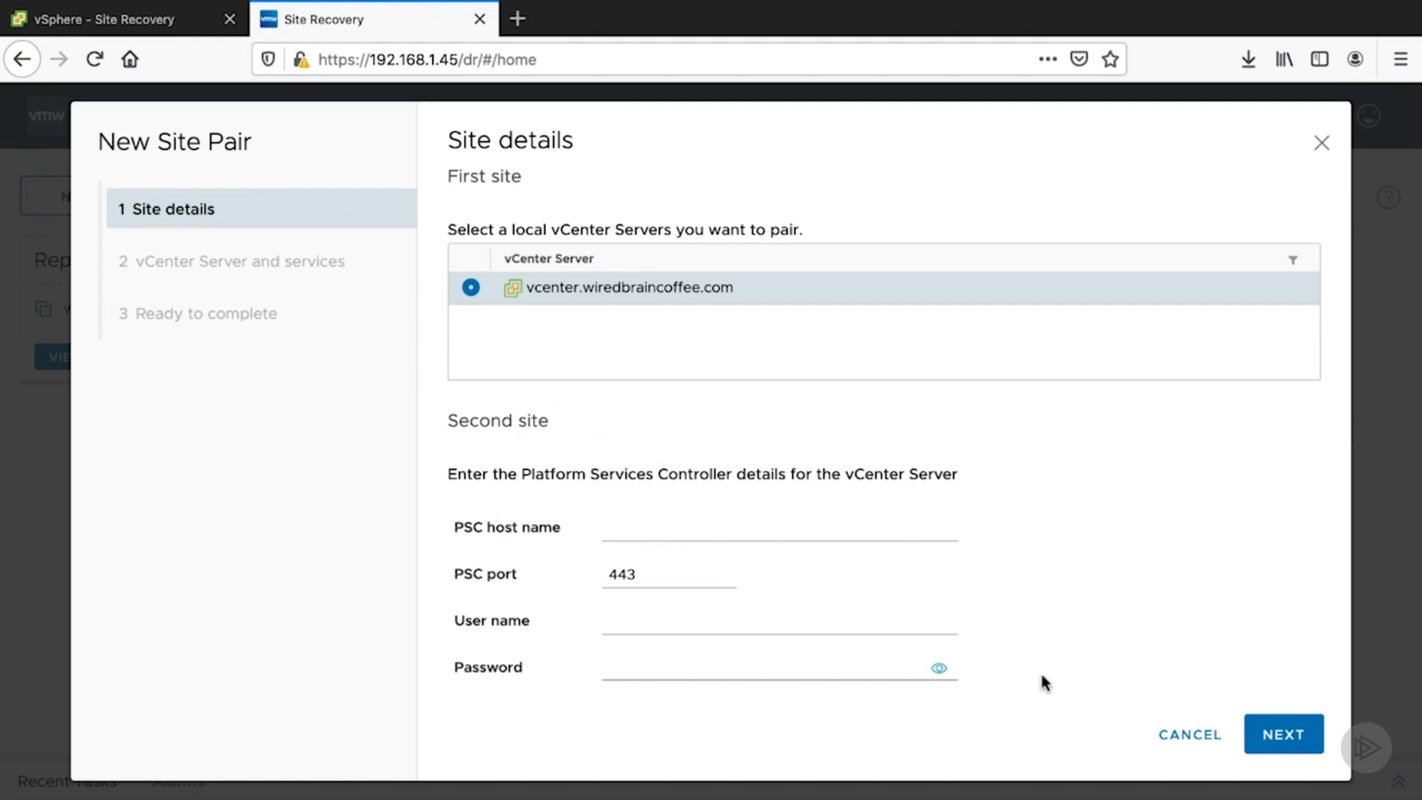
pyautogui.click(1175, 737)
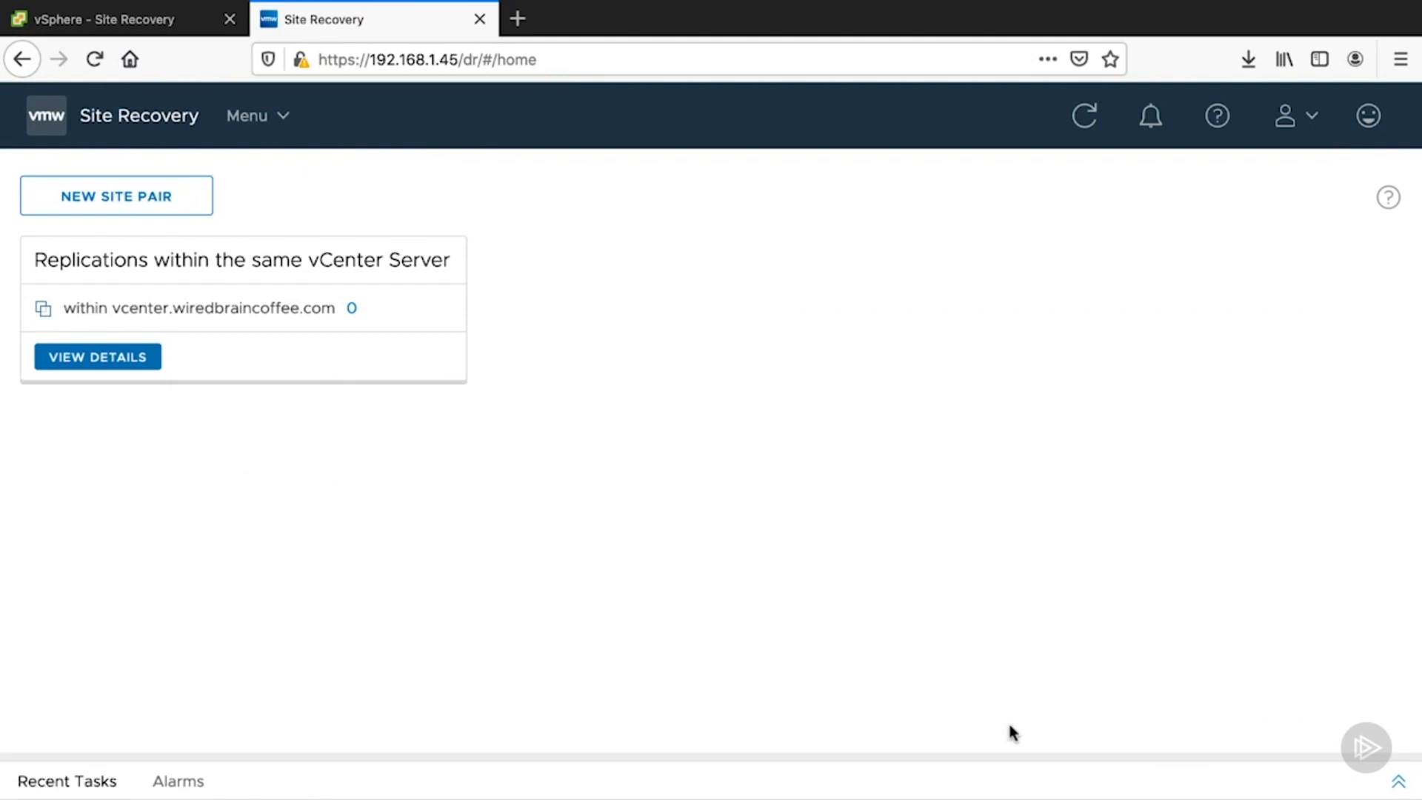
# - Start a new replication within the same vCenter Server, letting the vSphere Replication server be auto-assigned
pyautogui.click(82, 359)
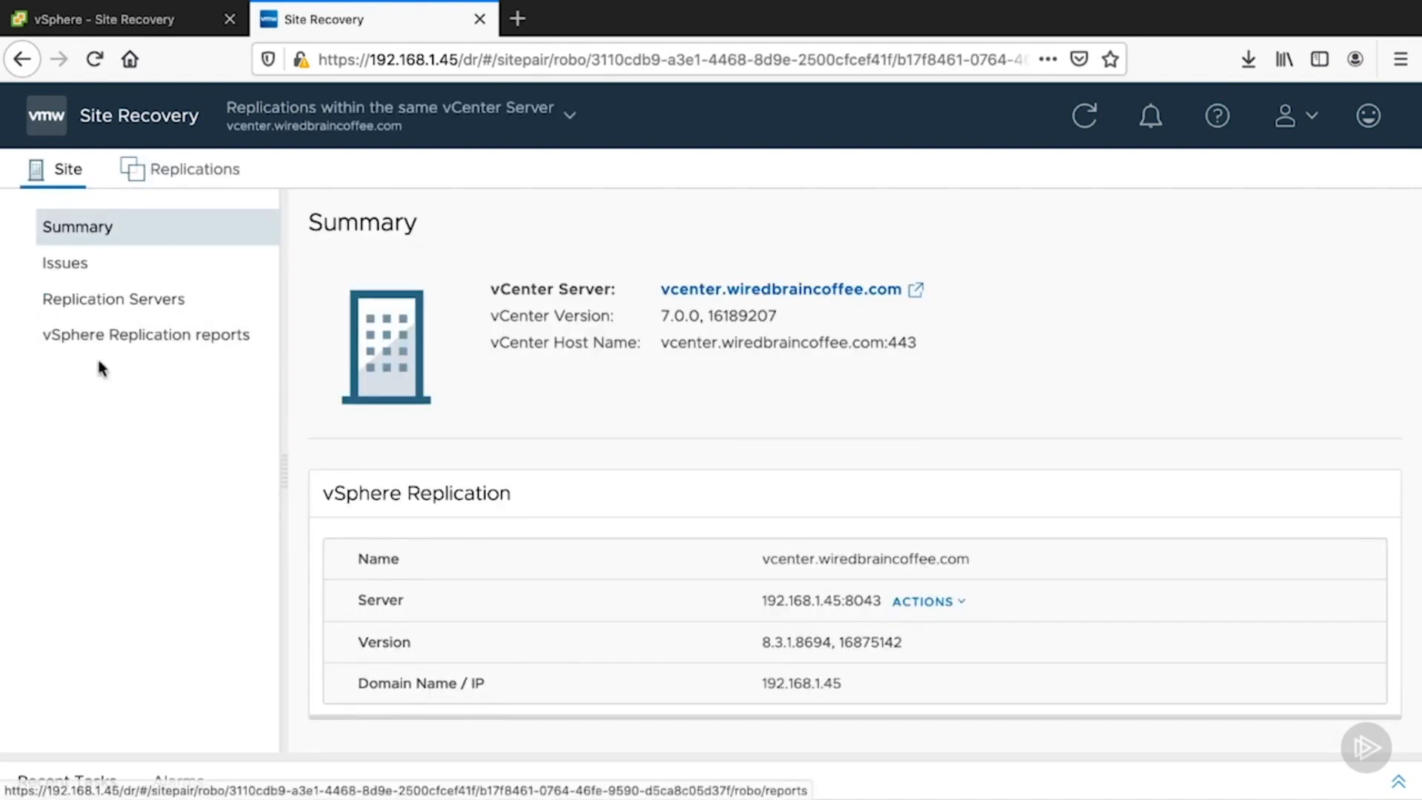
pyautogui.click(197, 176)
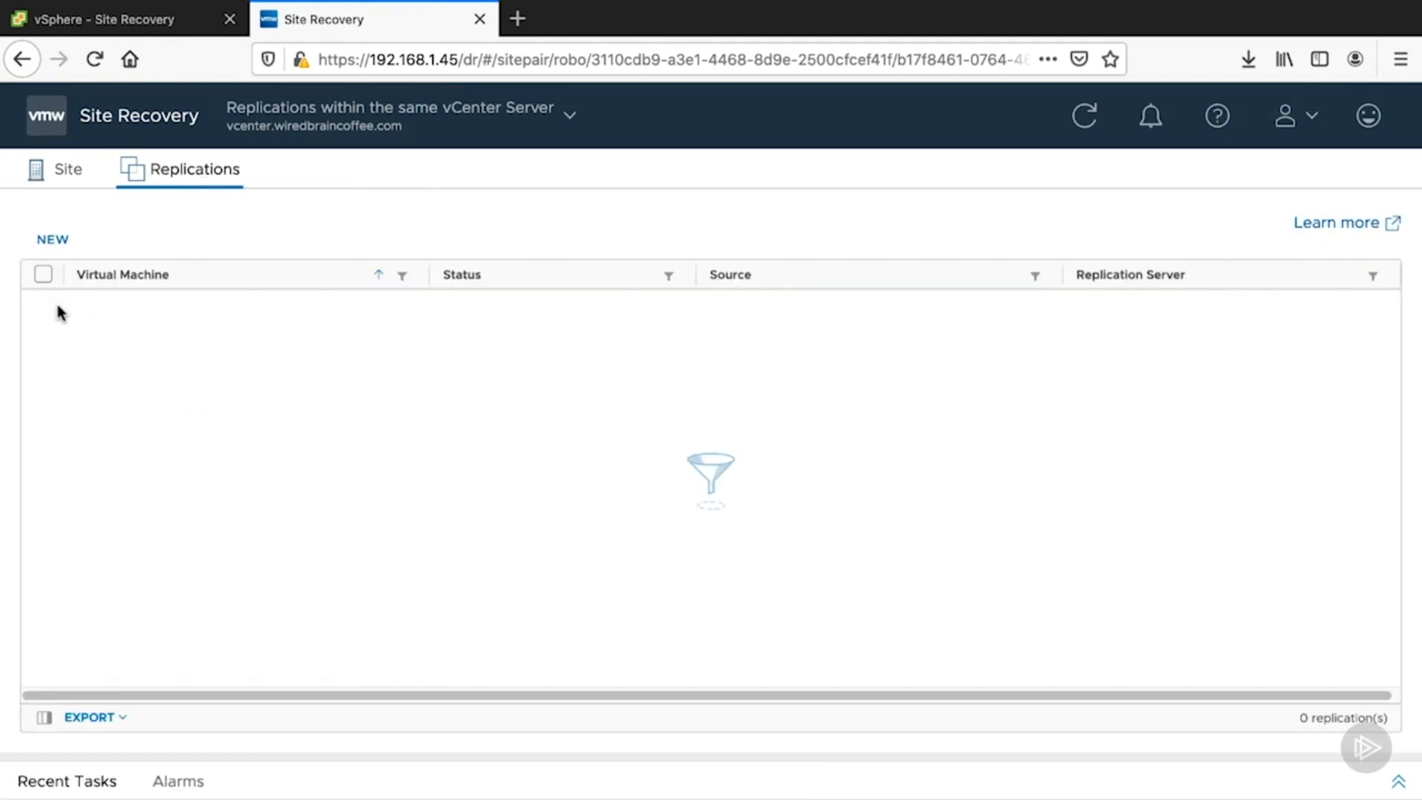
pyautogui.click(52, 239)
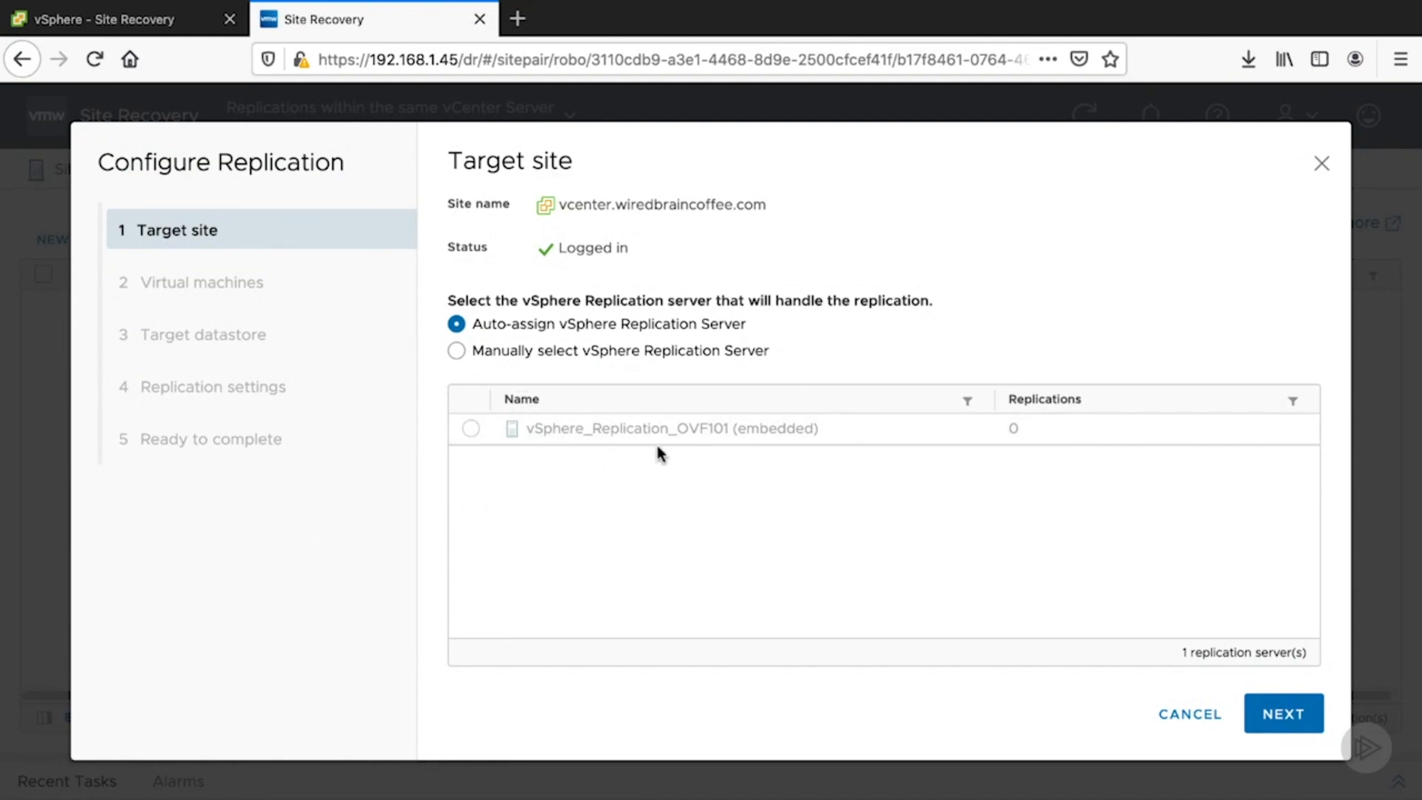
pyautogui.click(1275, 729)
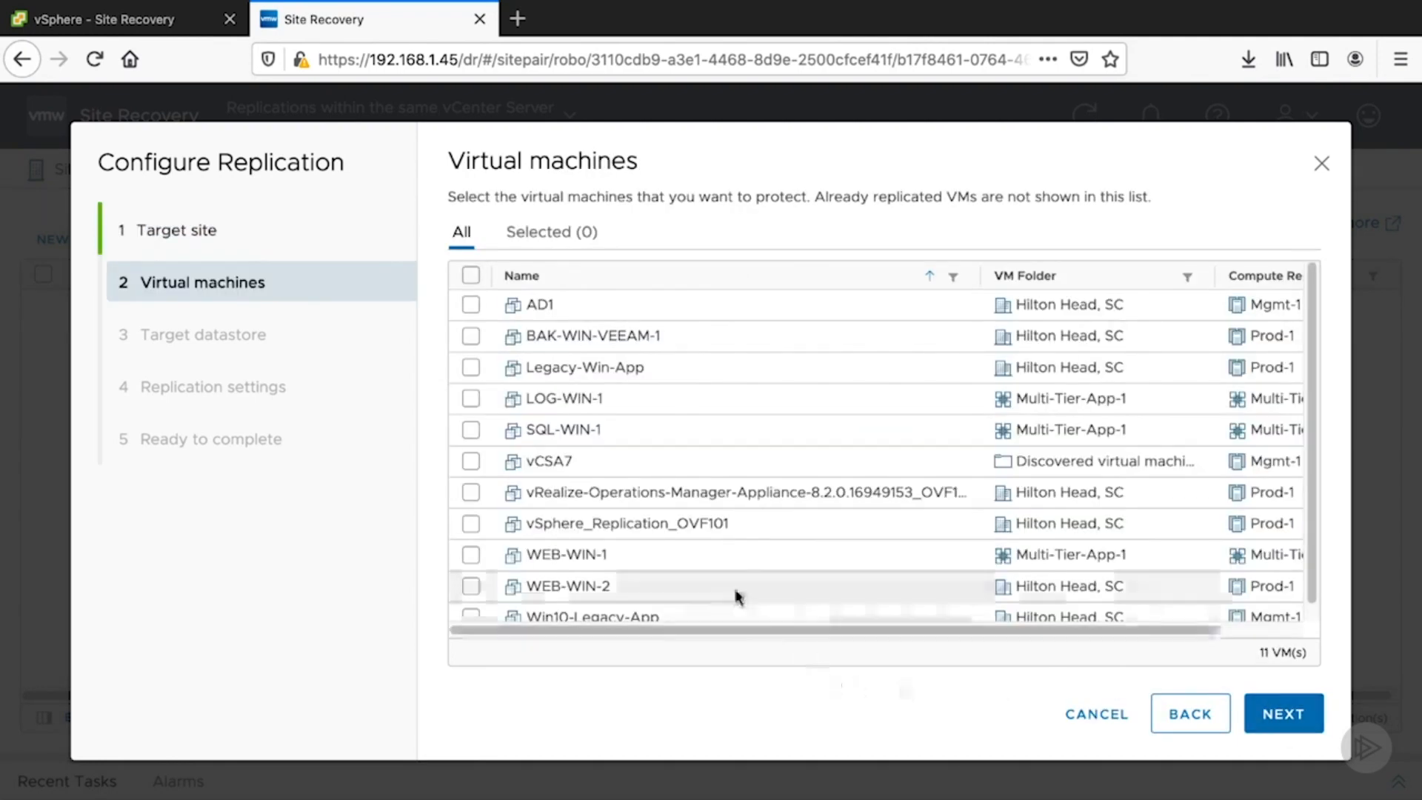
# - Select the Legacy-Win-App virtual machine for replication and choose the NFS datastore as its target
pyautogui.scroll(-1, 704, 588)
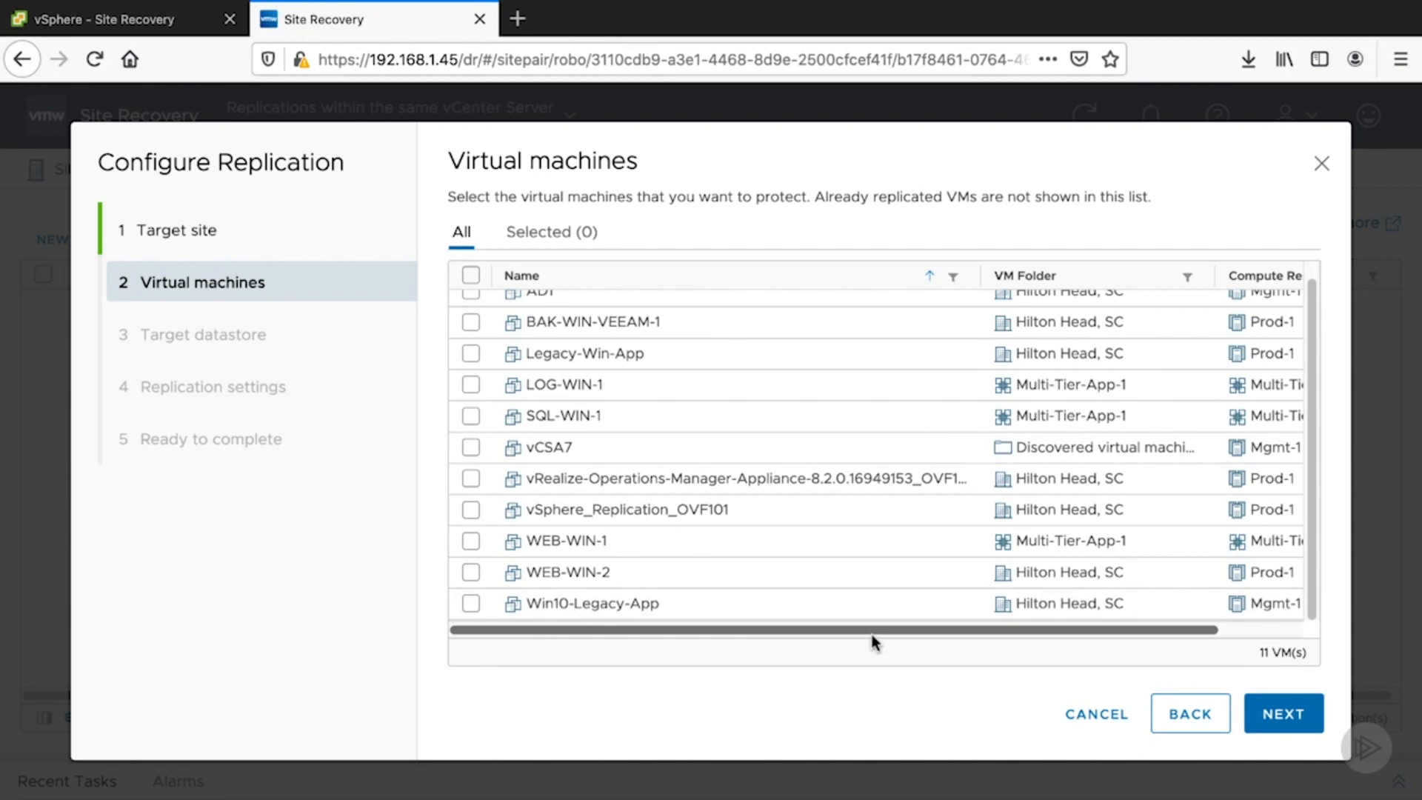
pyautogui.scroll(1, 874, 641)
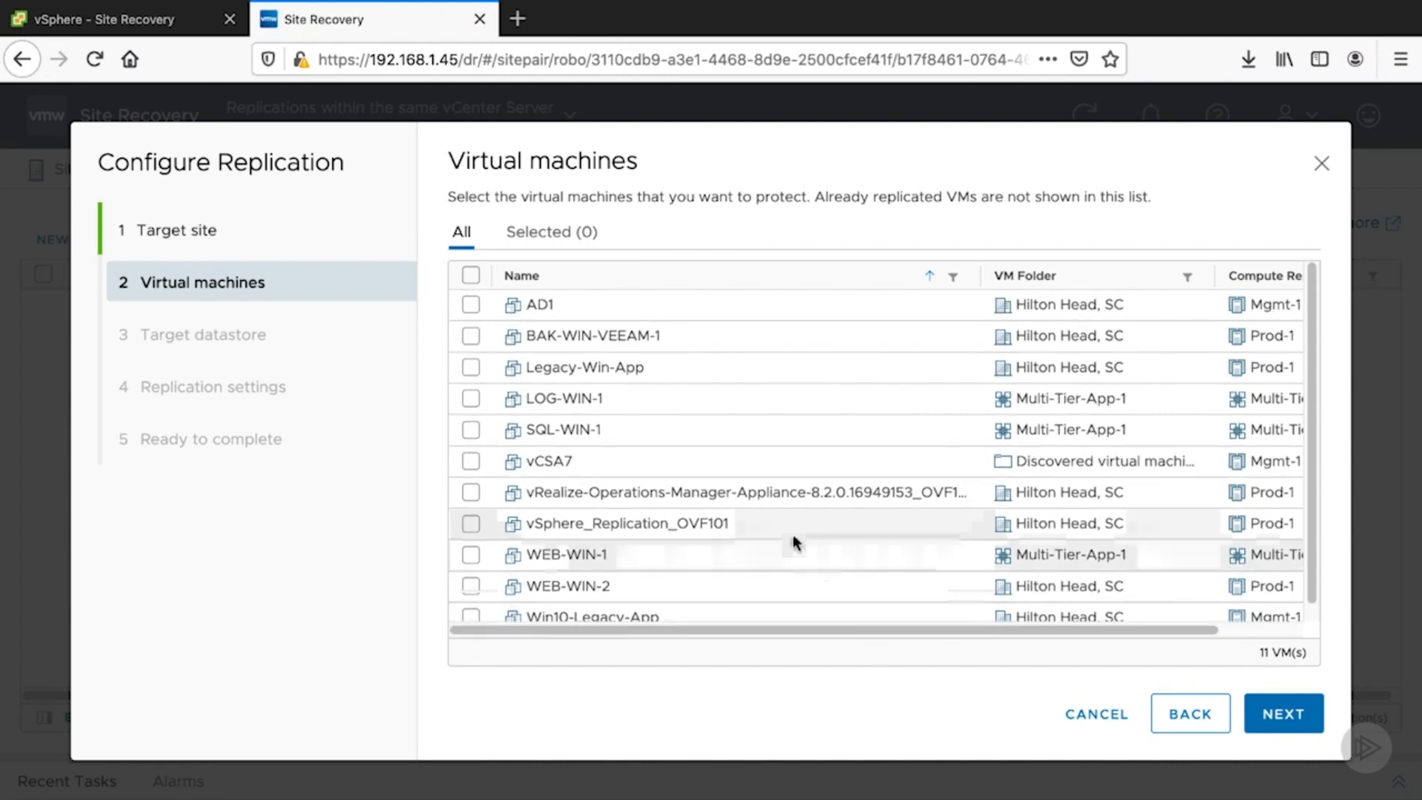
pyautogui.click(471, 369)
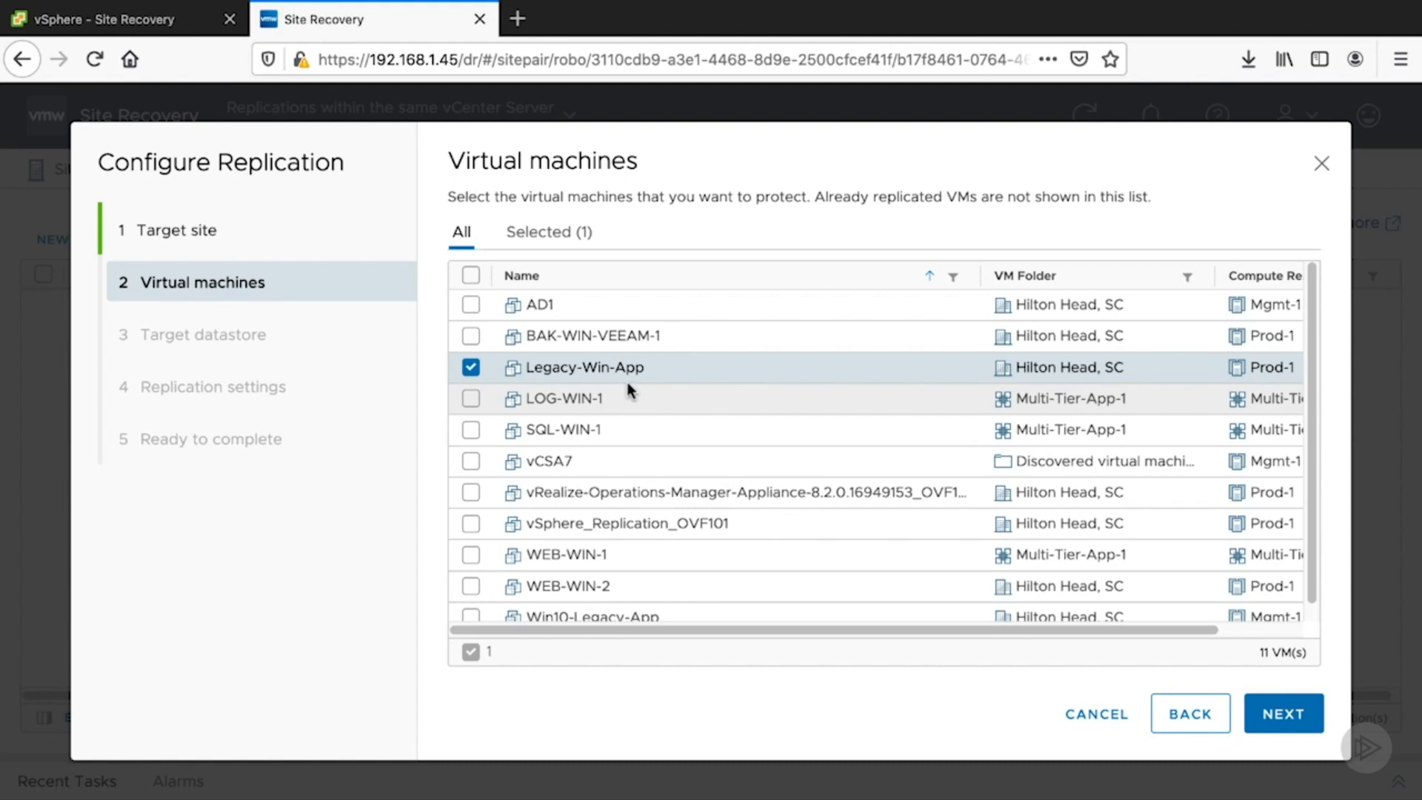
pyautogui.click(1246, 711)
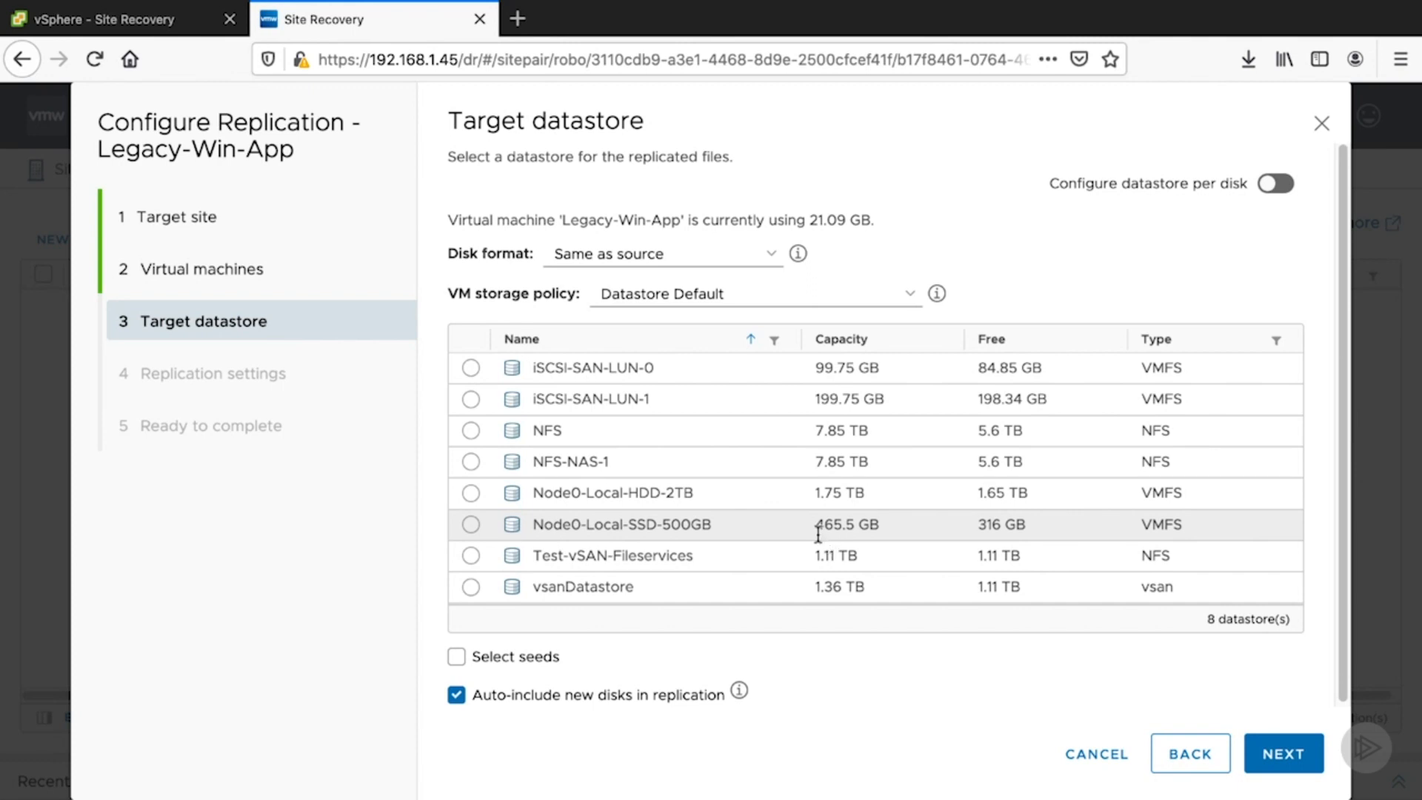
pyautogui.click(471, 432)
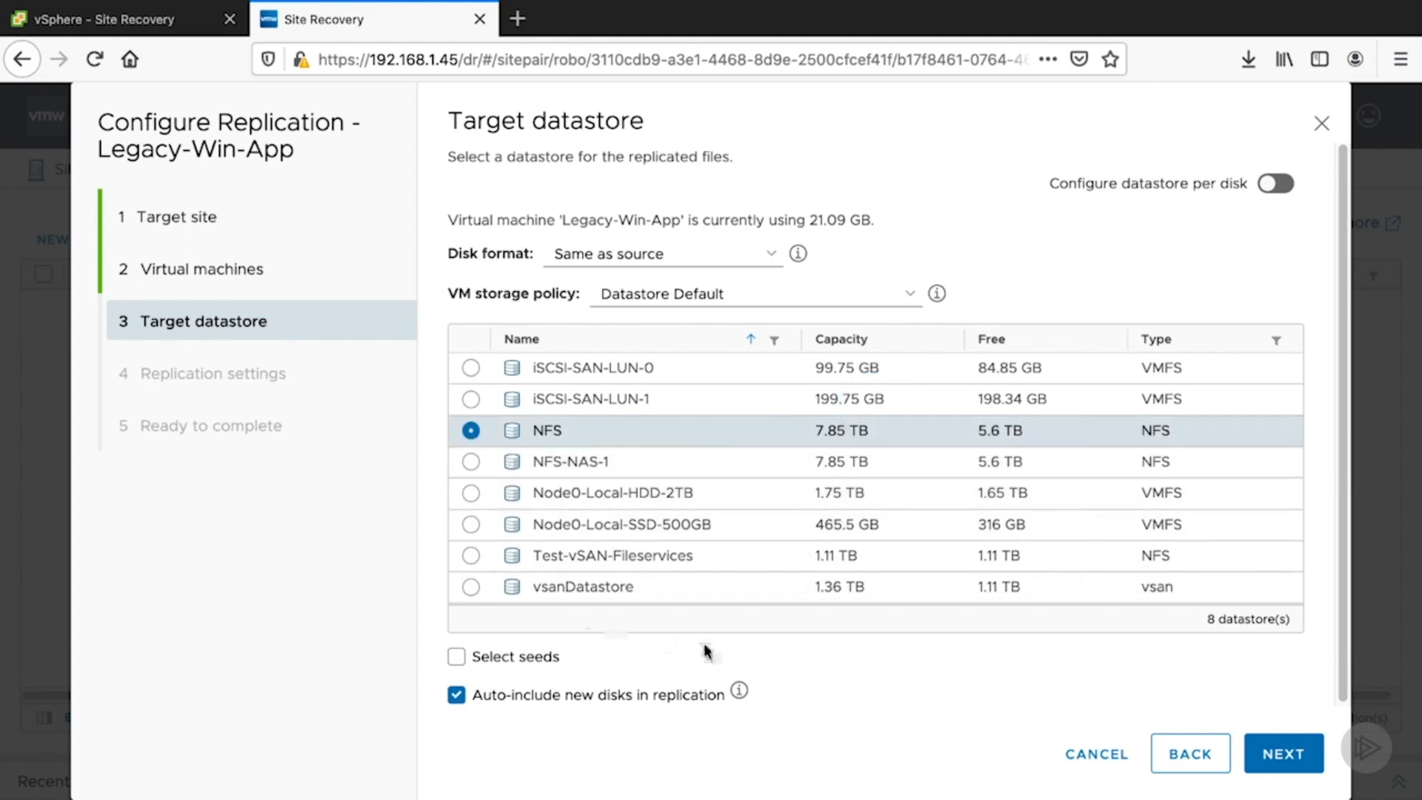
pyautogui.click(1300, 753)
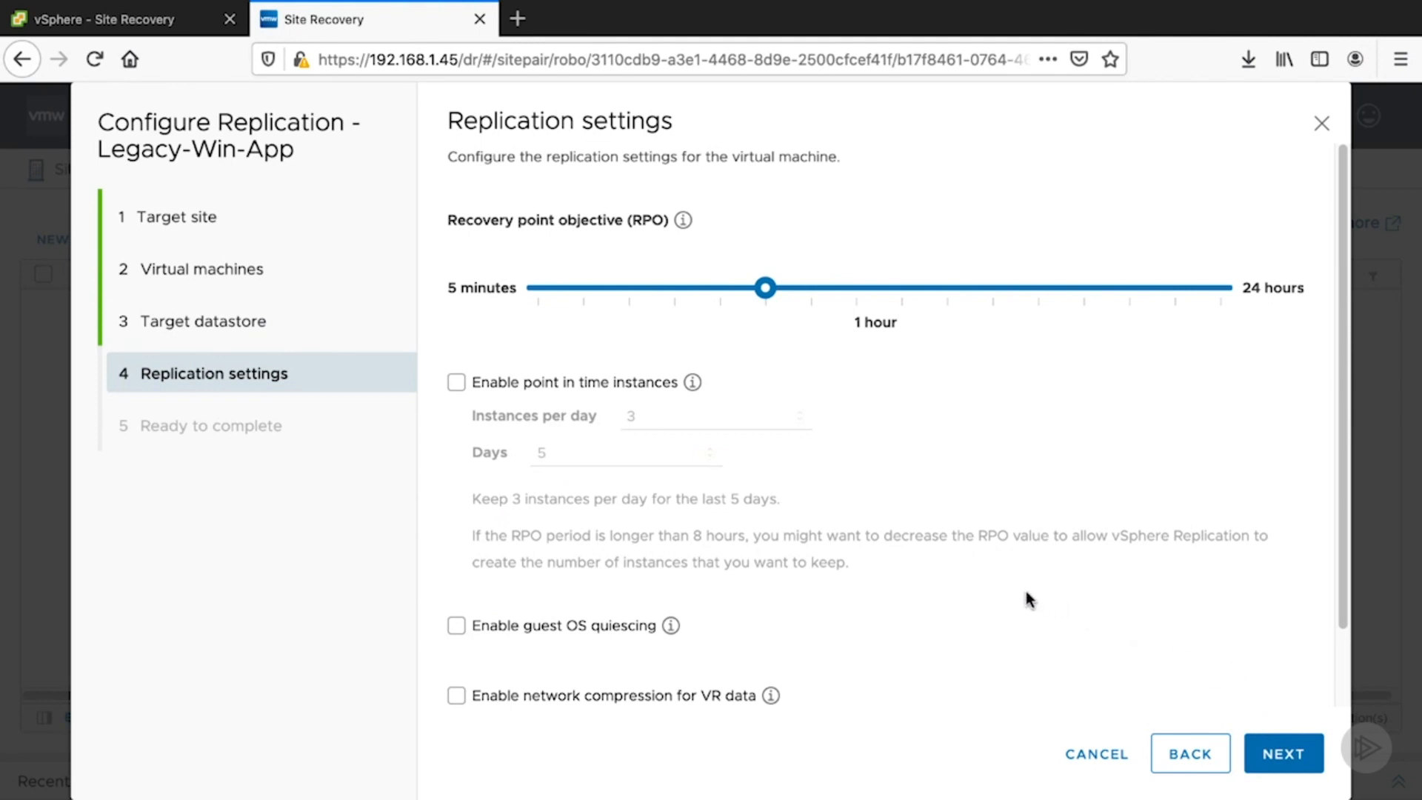
# - Set the recovery point objective (RPO) for the replication to 5 minutes
pyautogui.click(683, 222)
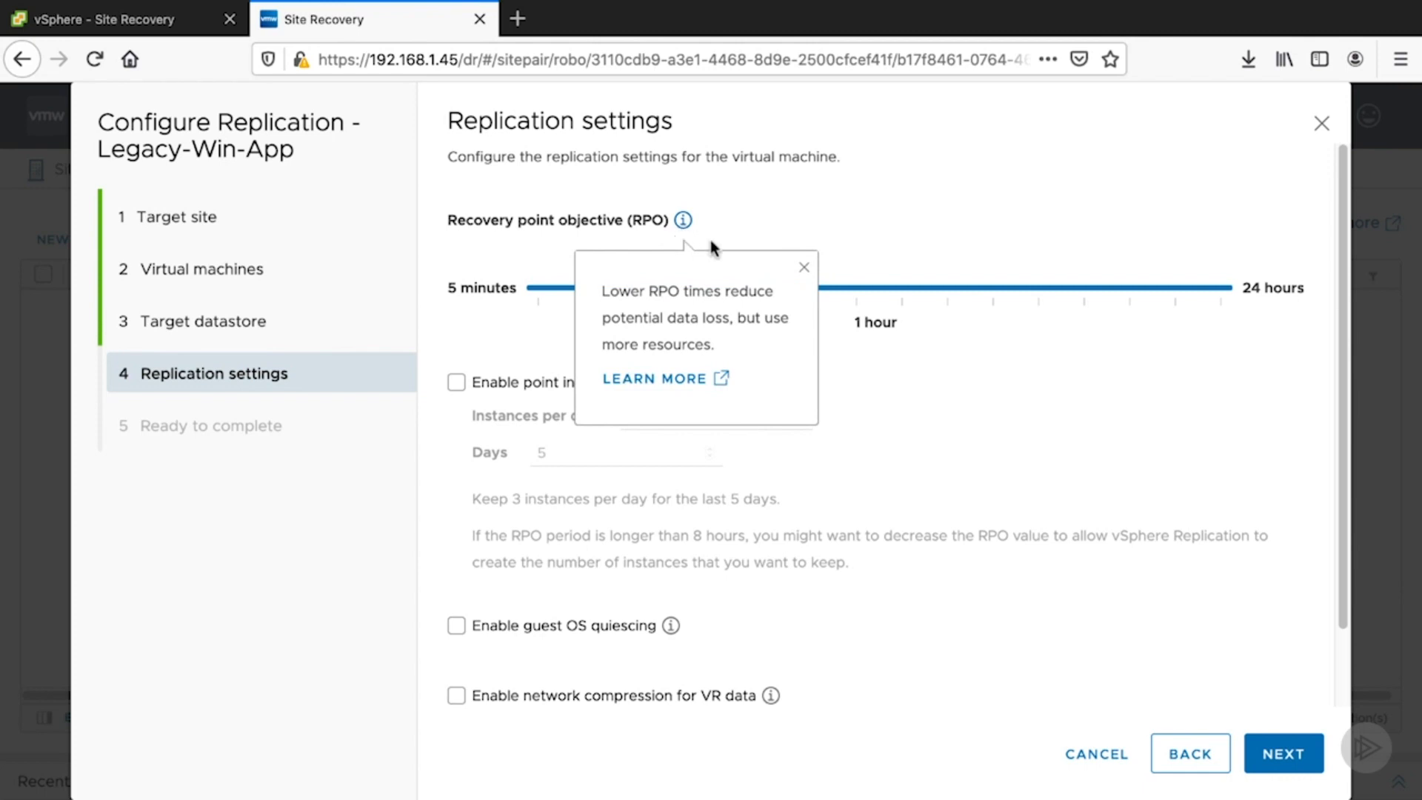
pyautogui.click(804, 269)
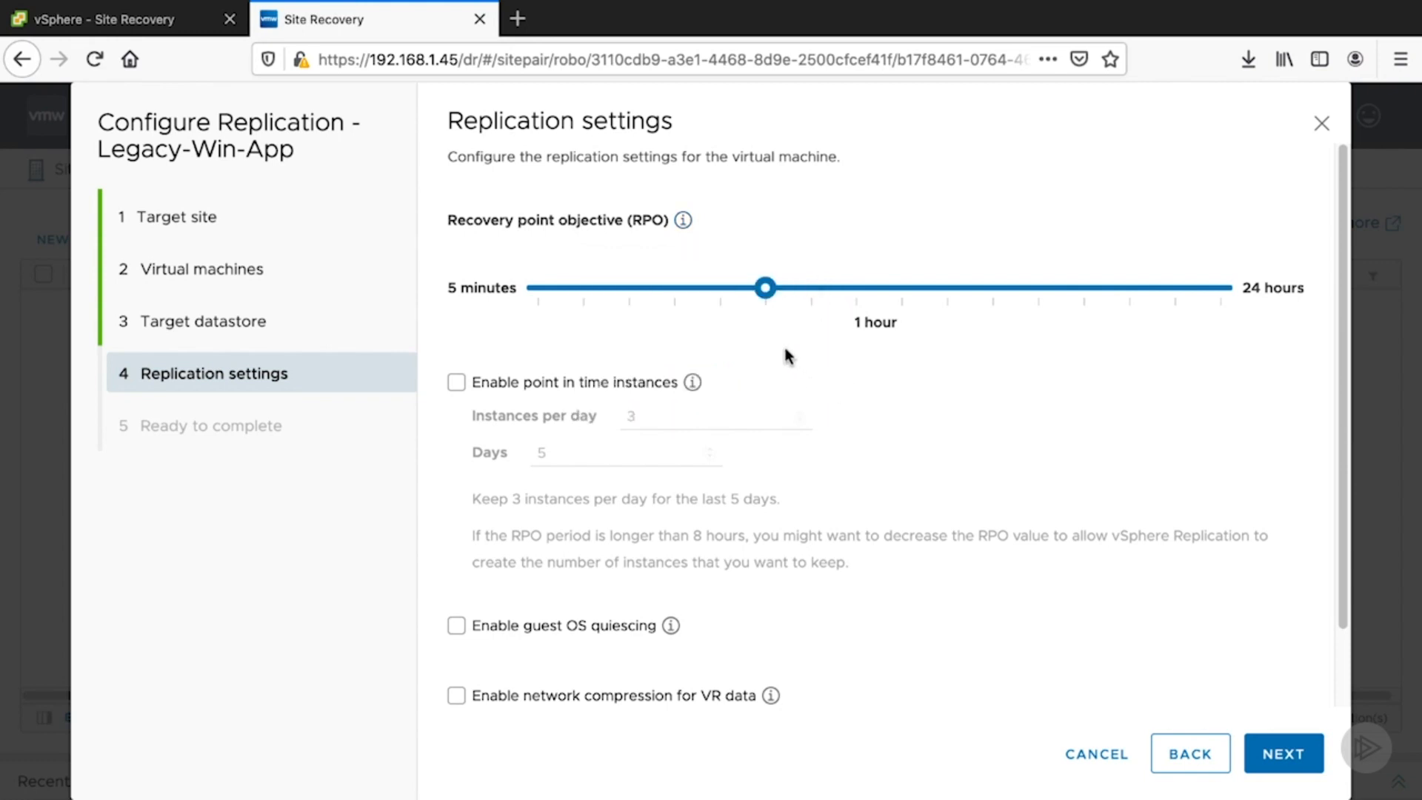
pyautogui.moveTo(769, 300); pyautogui.dragTo(538, 309)
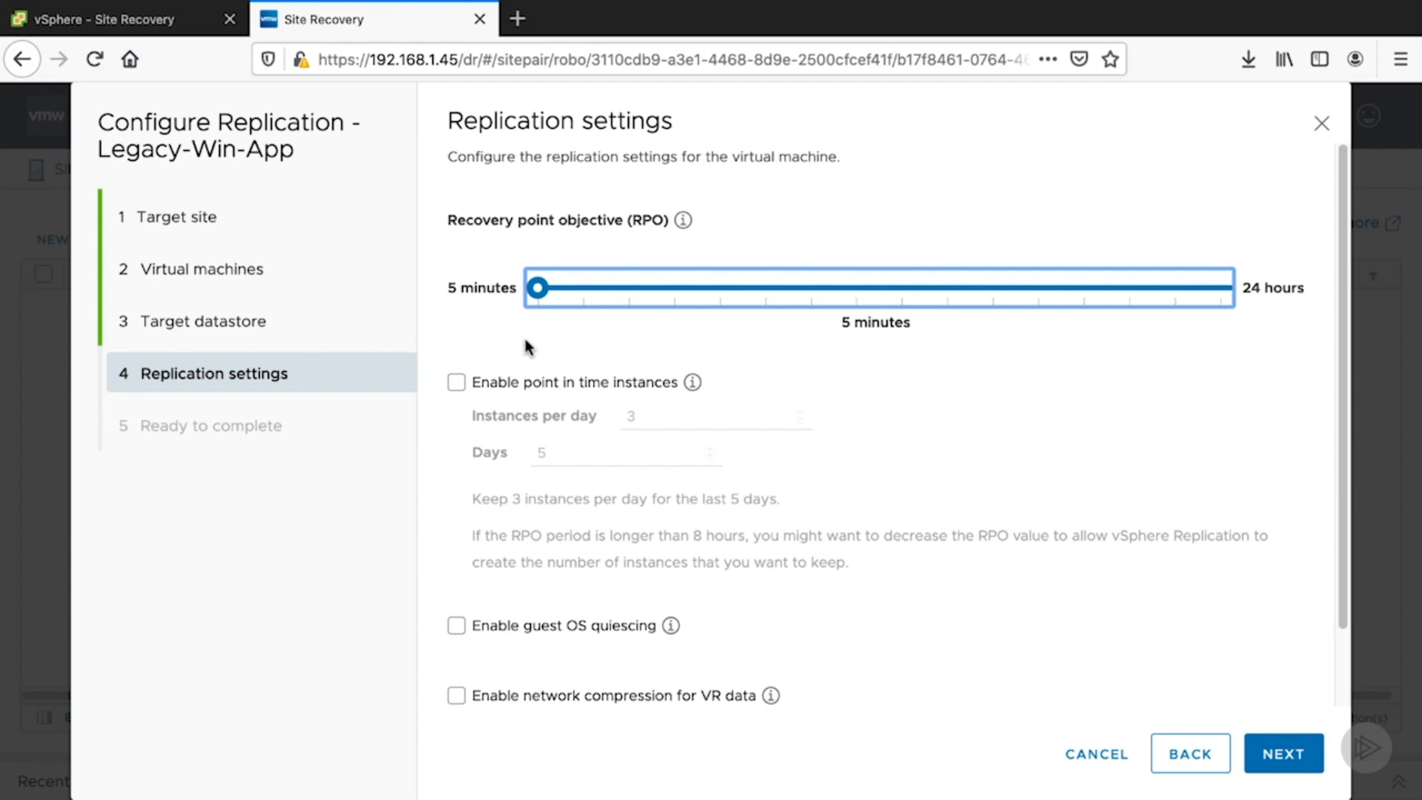
pyautogui.click(457, 385)
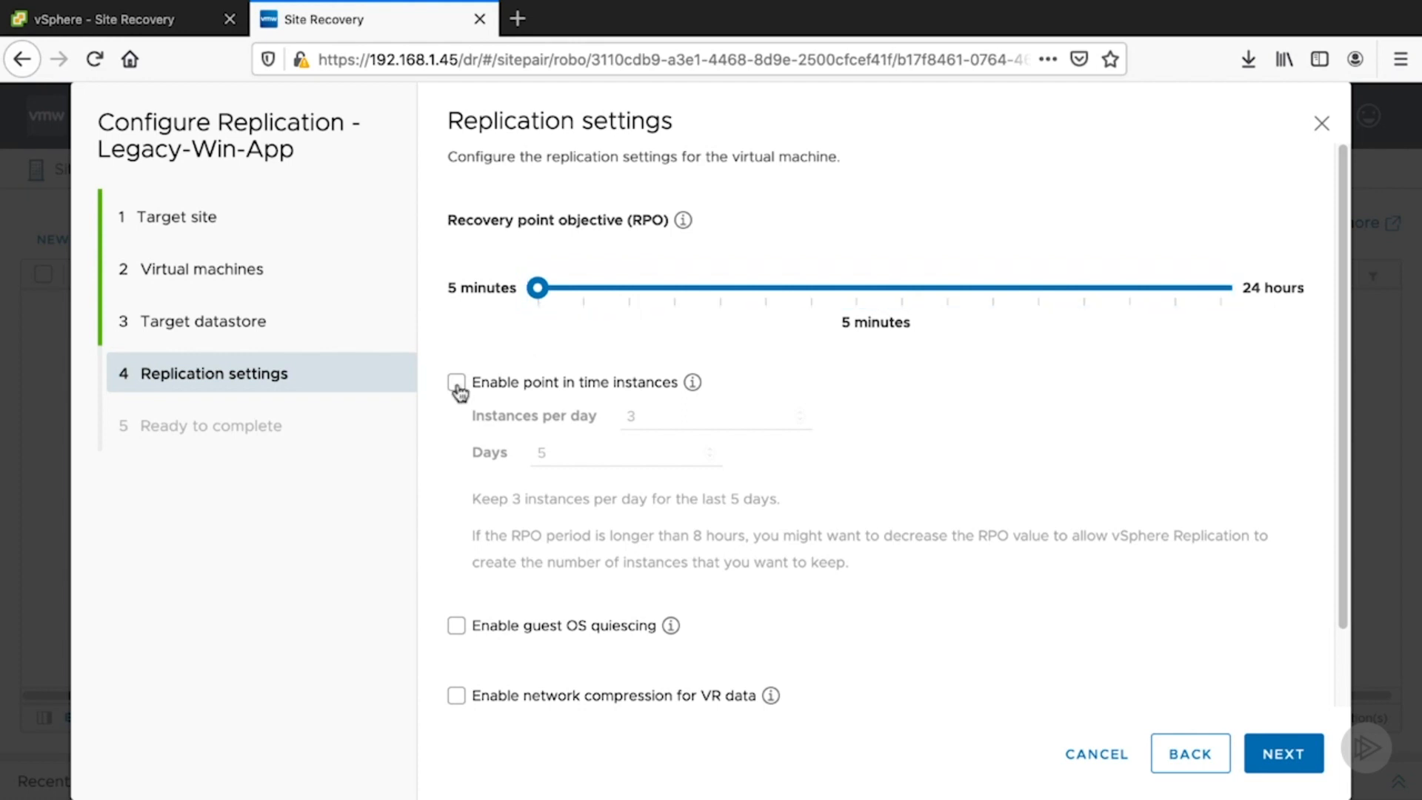
pyautogui.click(691, 383)
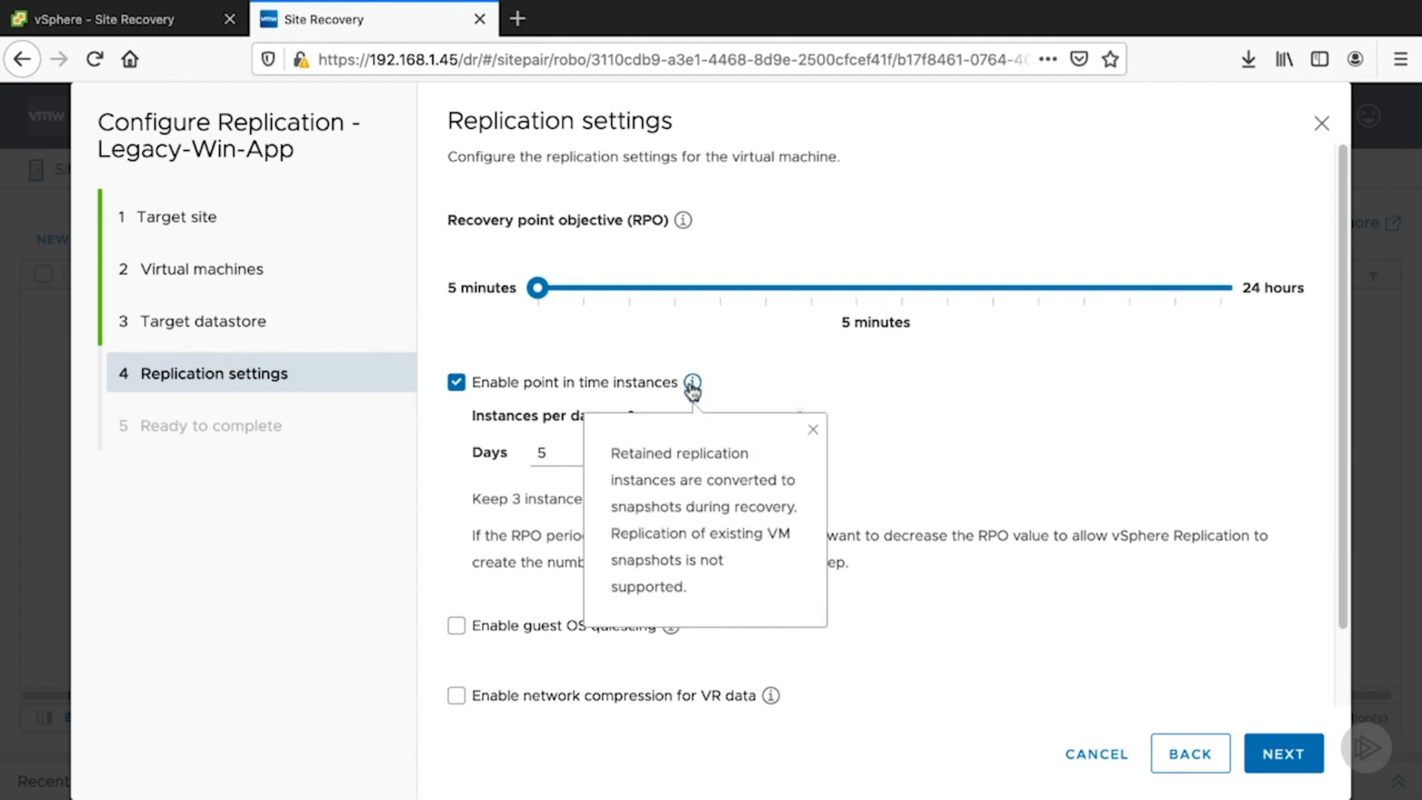
pyautogui.click(813, 435)
pyautogui.click(458, 383)
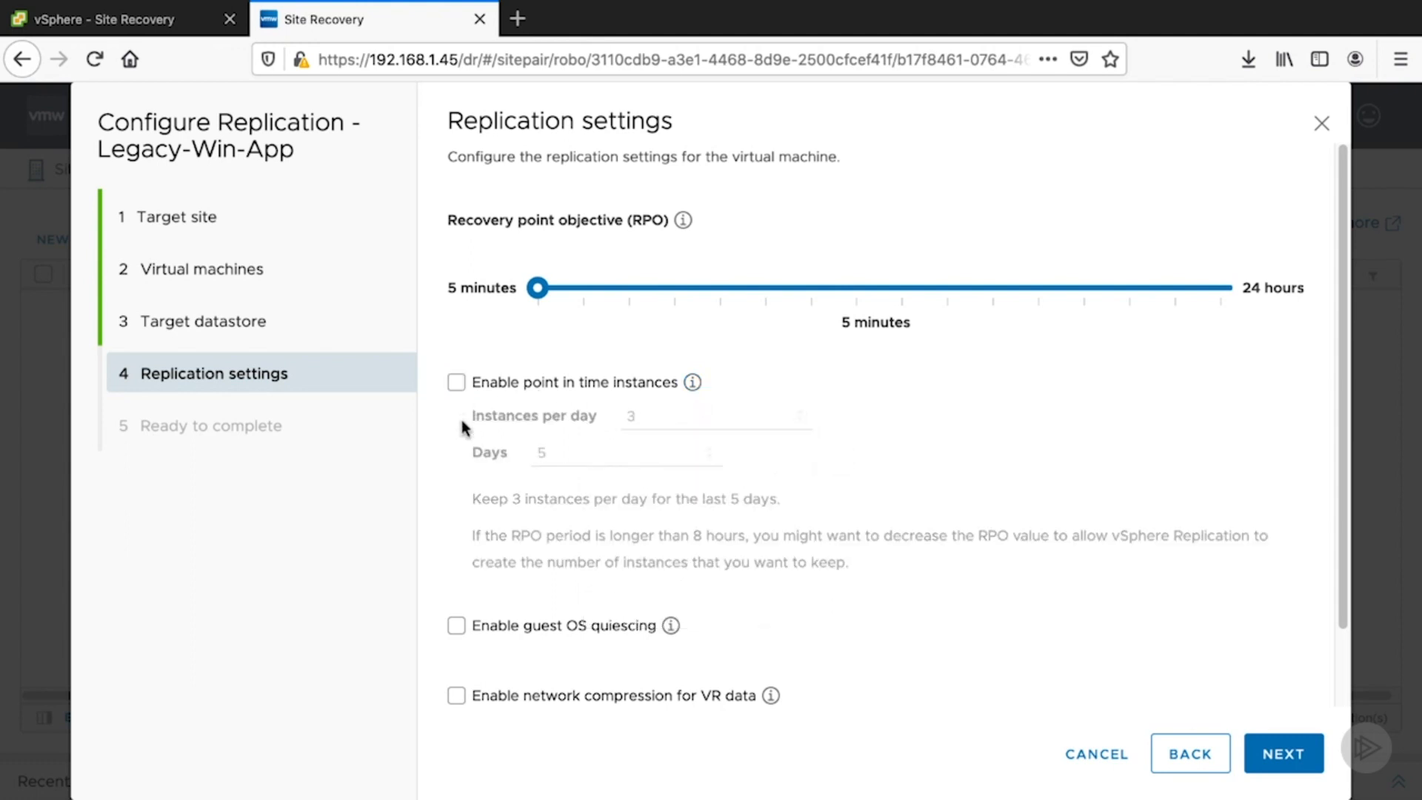
pyautogui.click(457, 626)
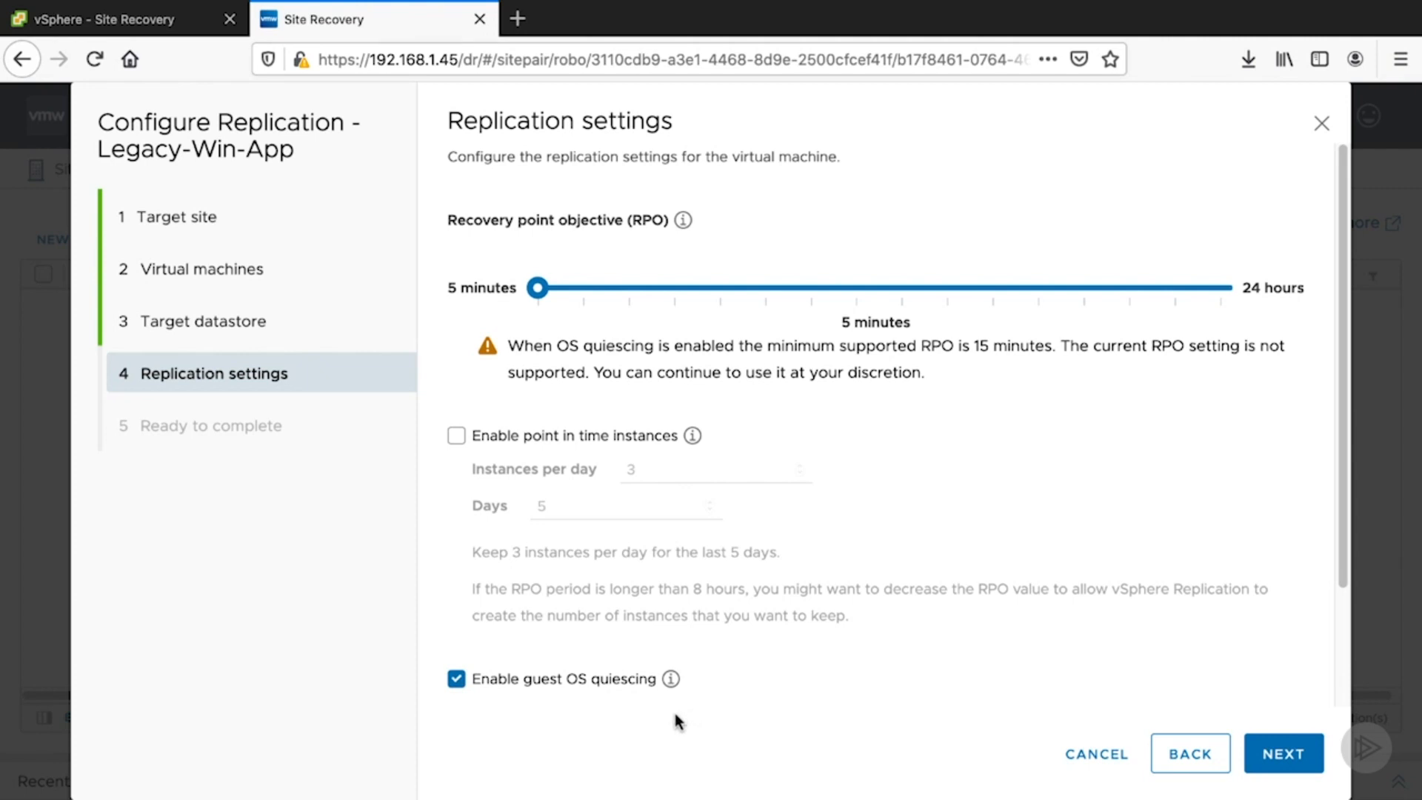
pyautogui.click(456, 679)
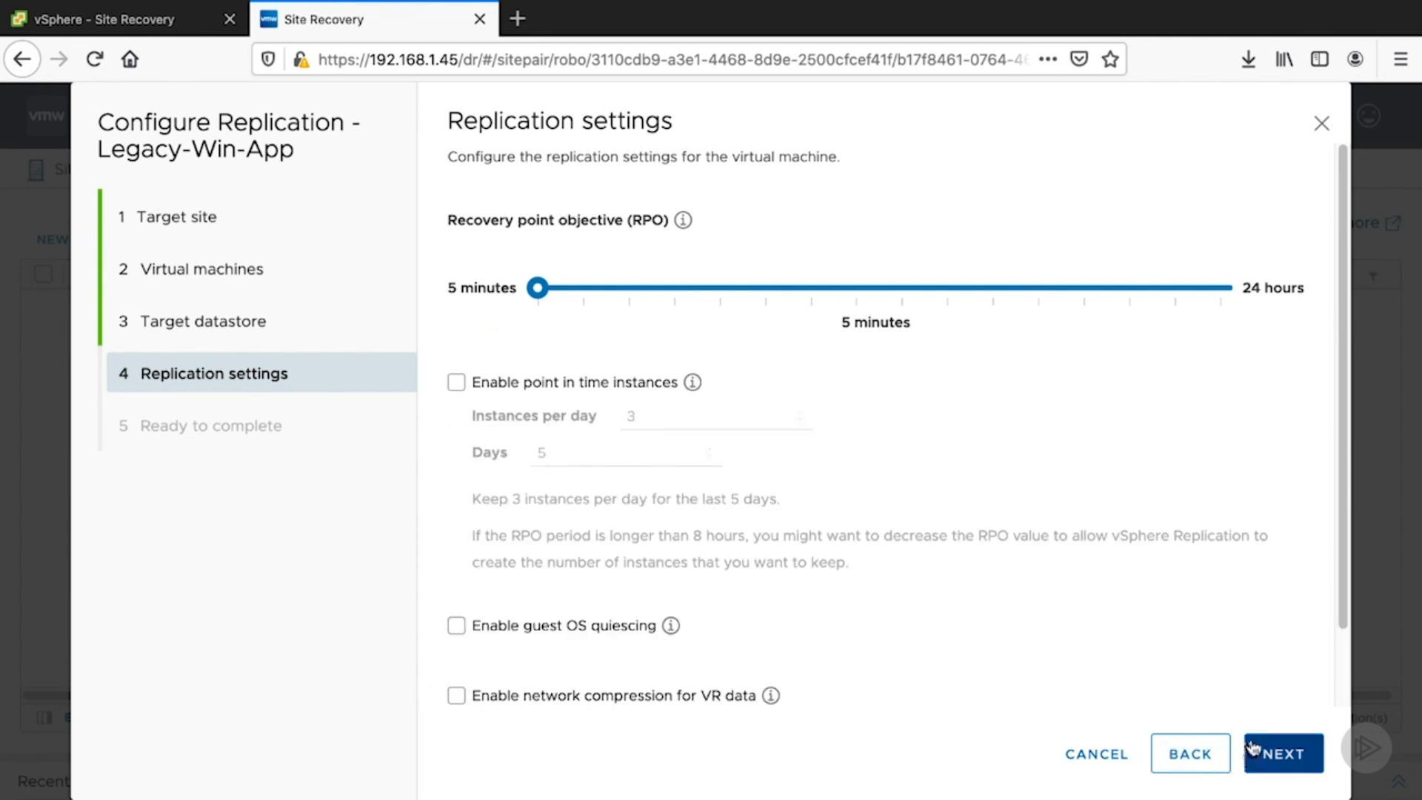
# - Finish the Configure Replication wizard for Legacy-Win-App with the chosen settings
pyautogui.click(1282, 756)
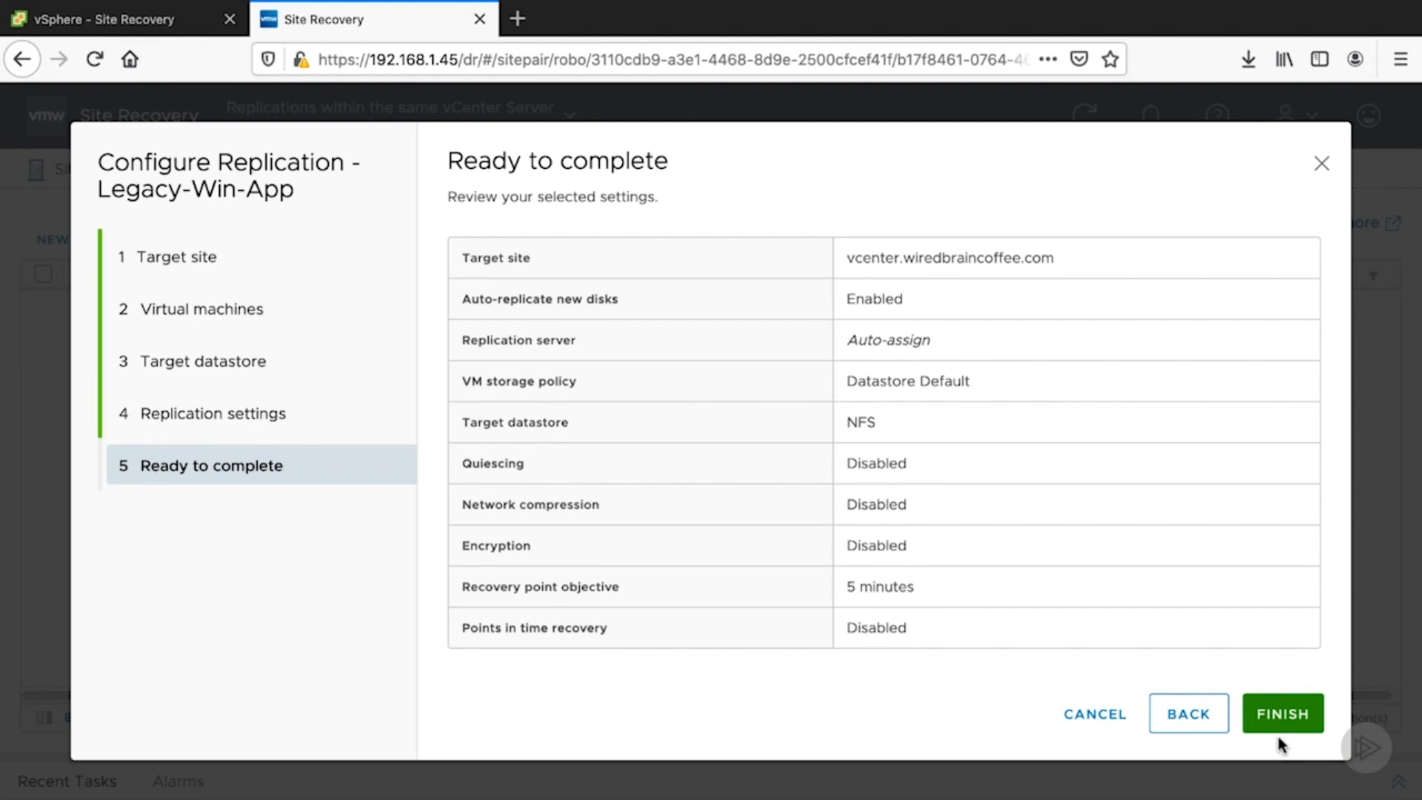
pyautogui.click(1283, 712)
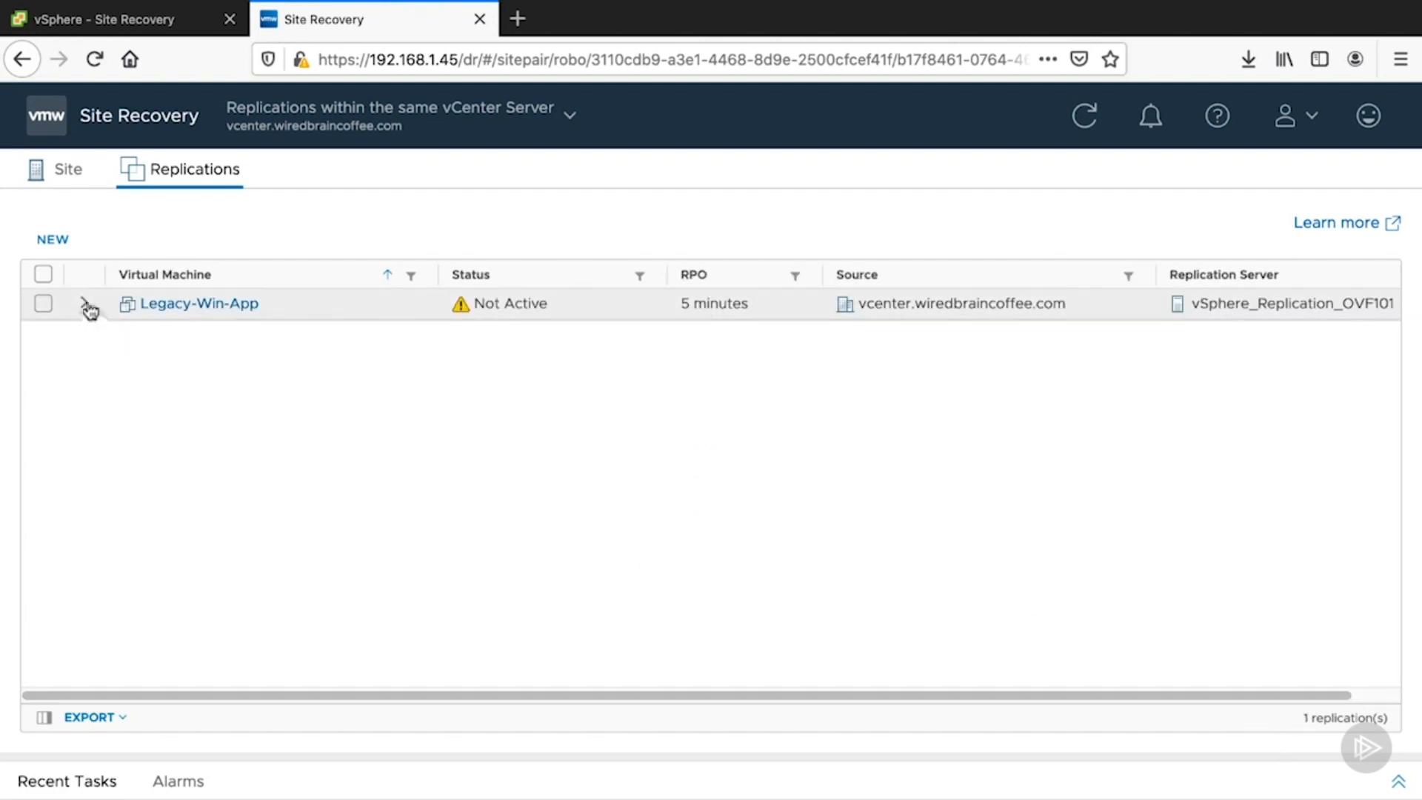
# - Expand the Legacy-Win-App replication details and repeatedly refresh its sync progress and replication status
pyautogui.click(86, 305)
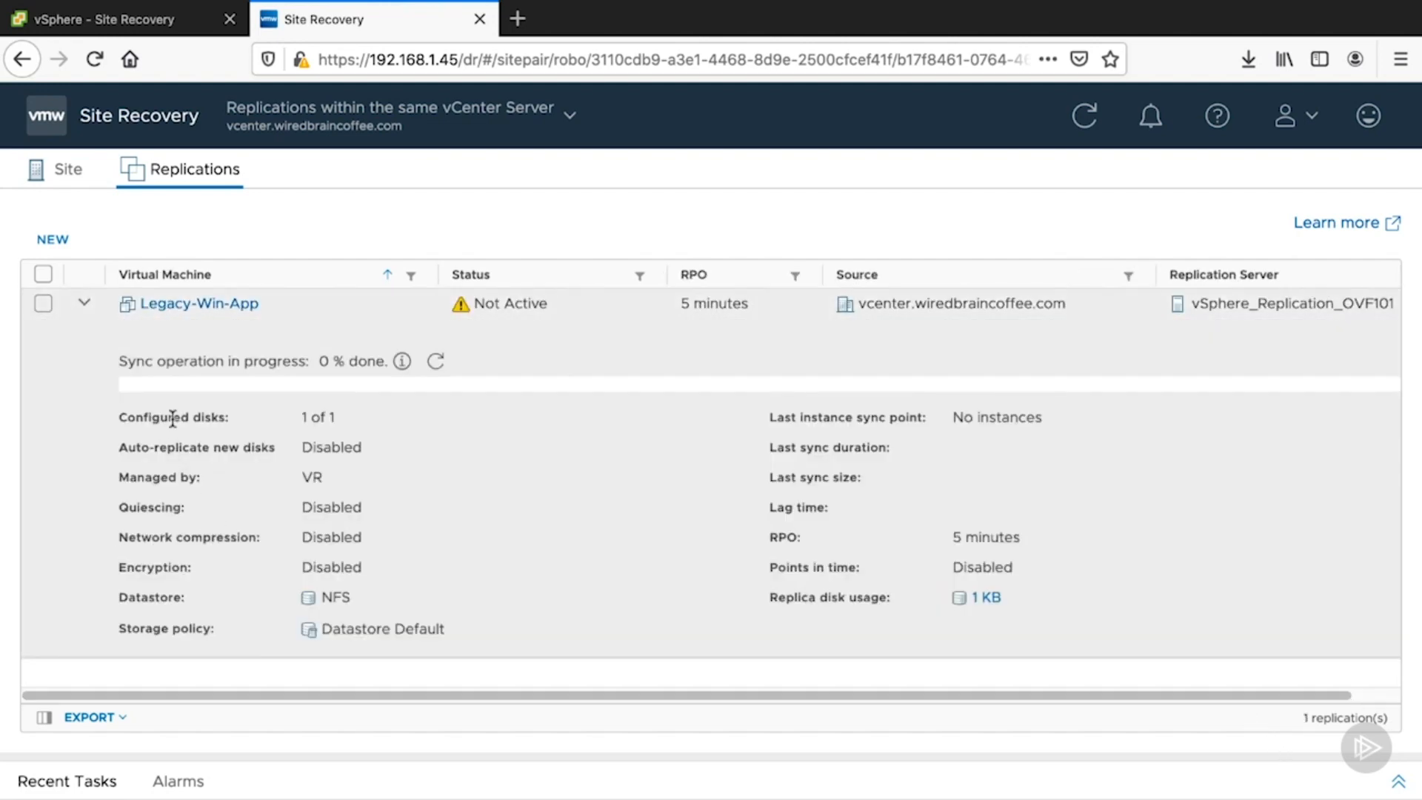
pyautogui.click(436, 363)
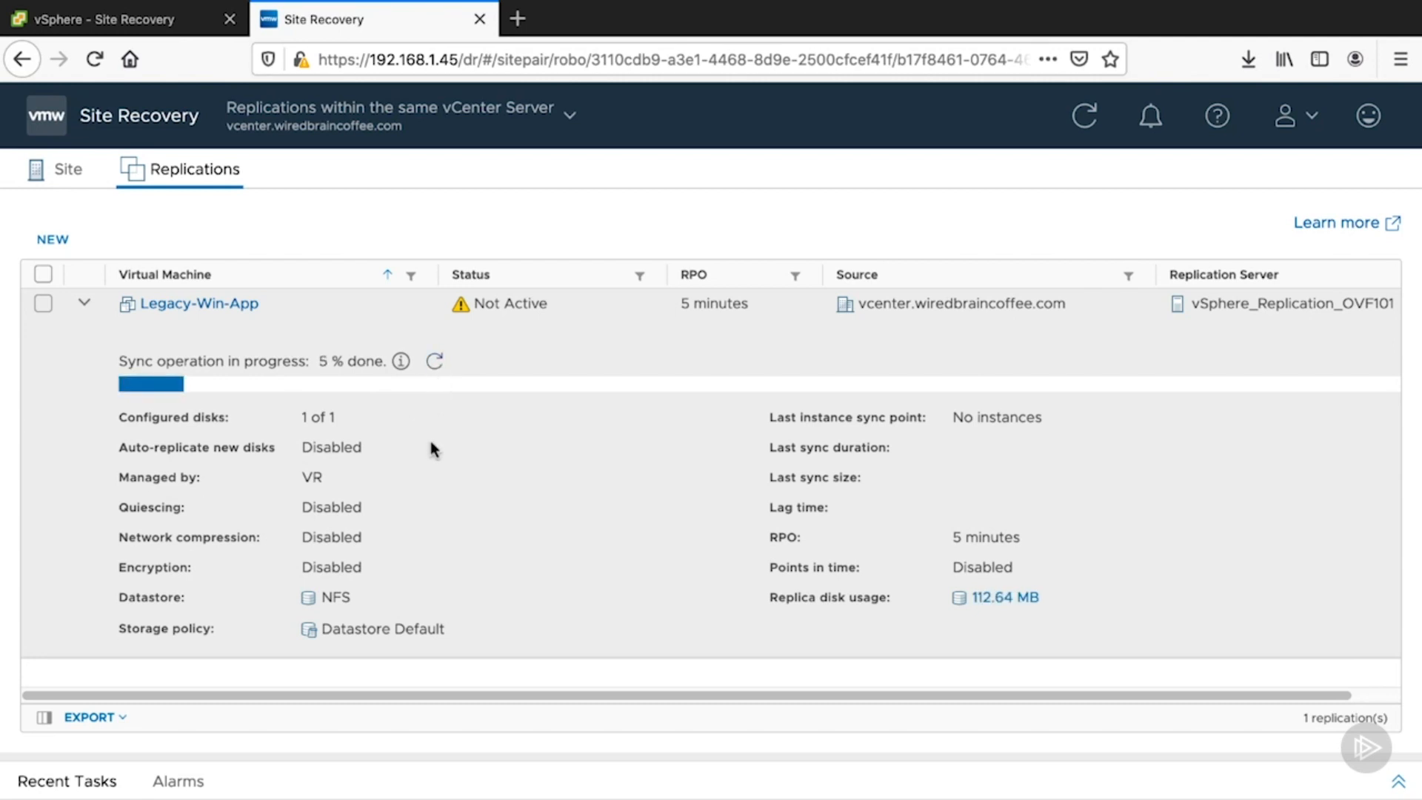
pyautogui.click(443, 363)
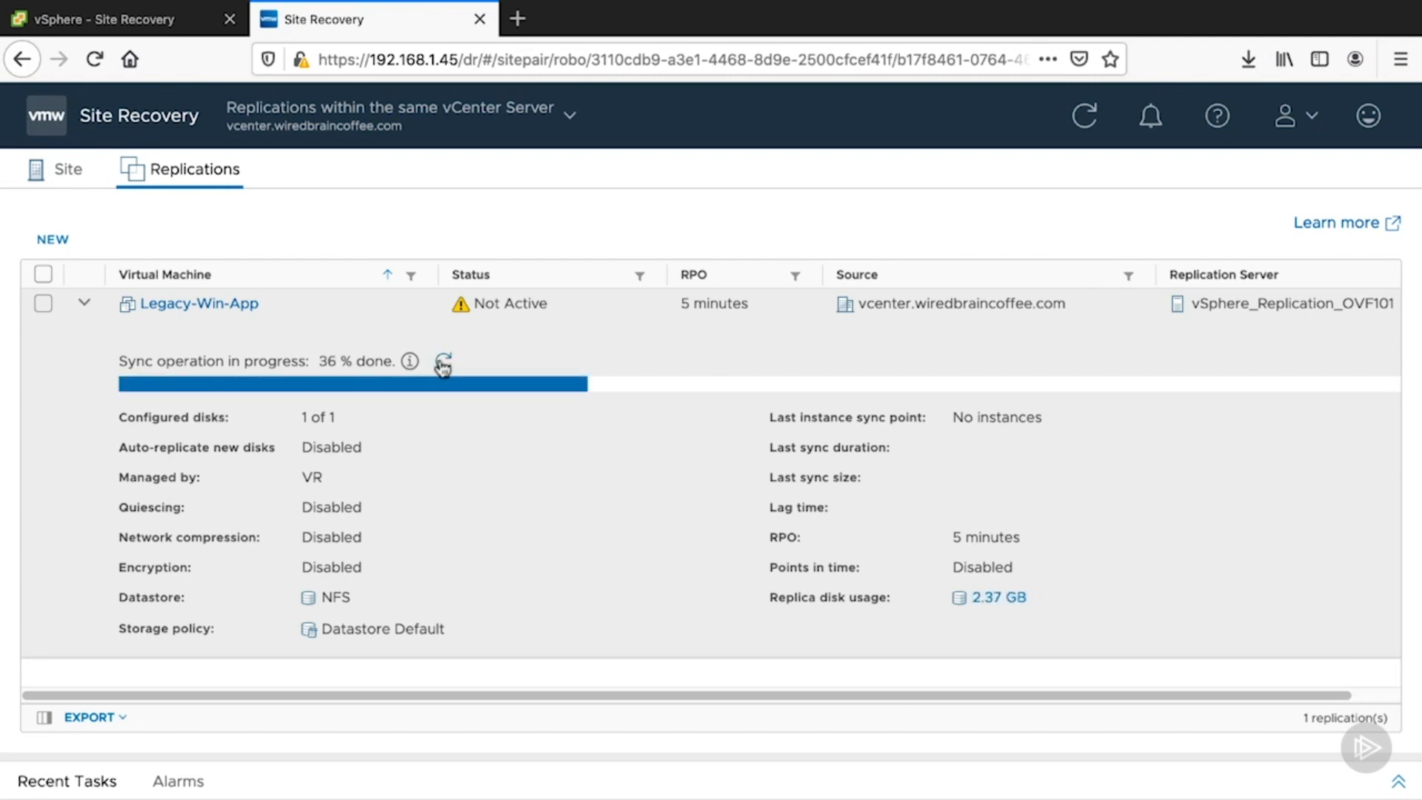
pyautogui.click(443, 363)
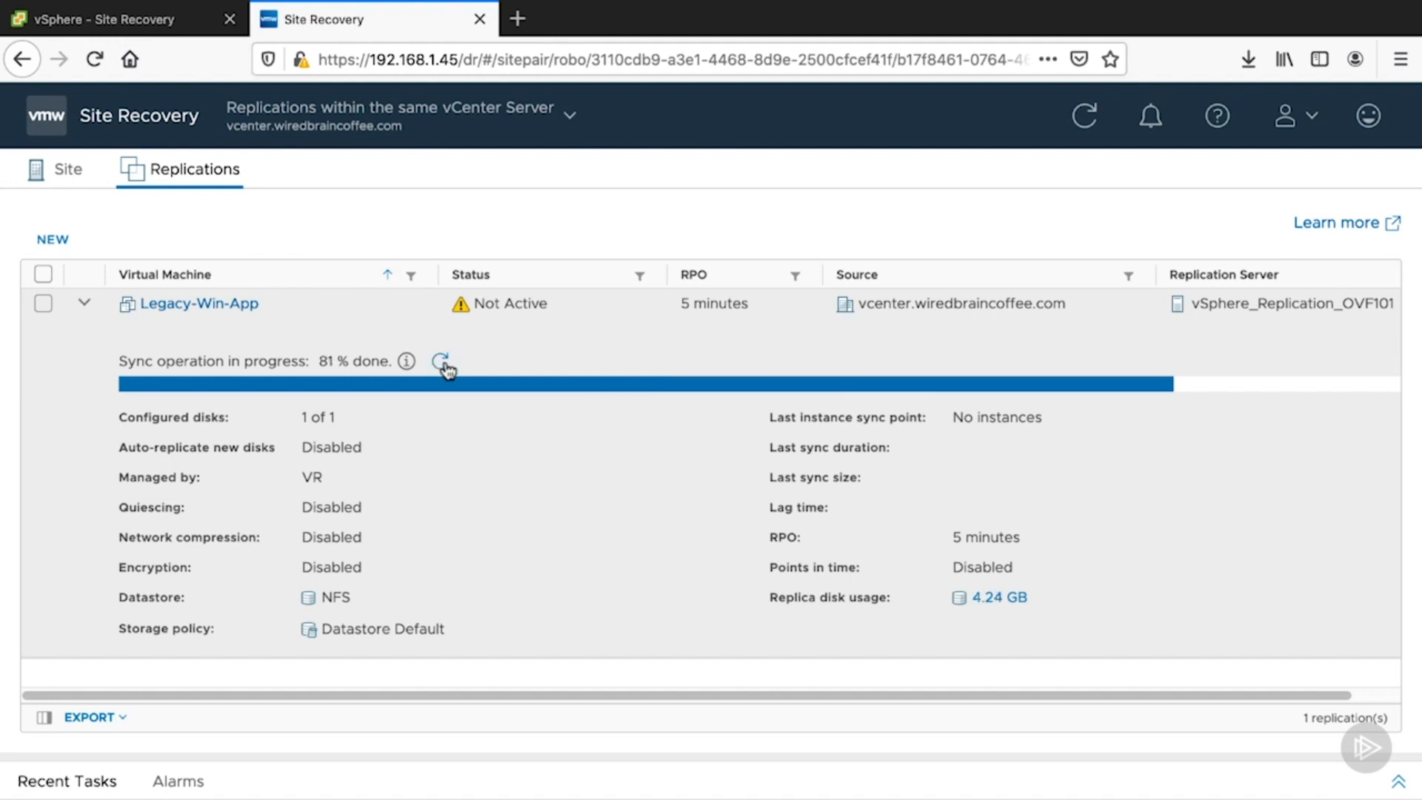
pyautogui.click(443, 363)
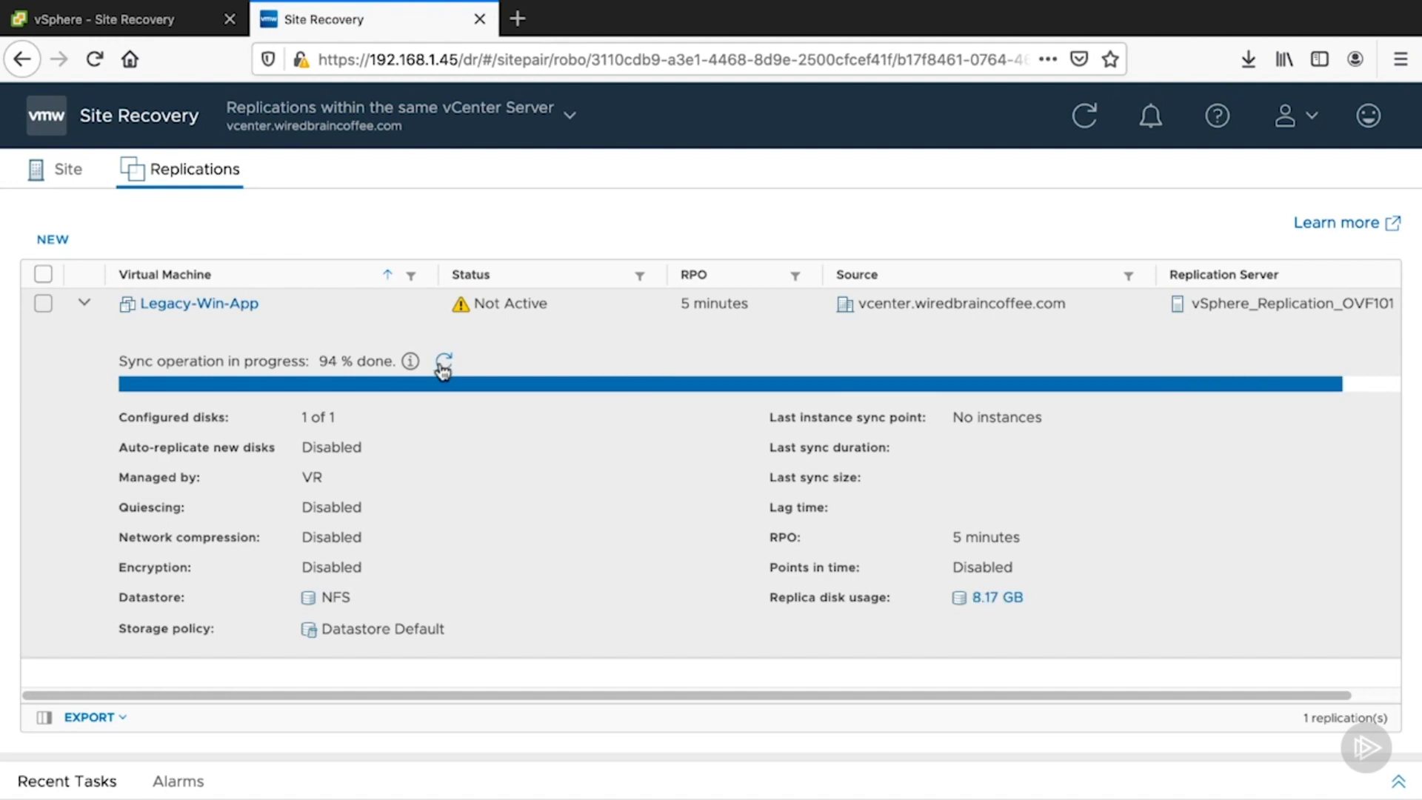
pyautogui.click(443, 363)
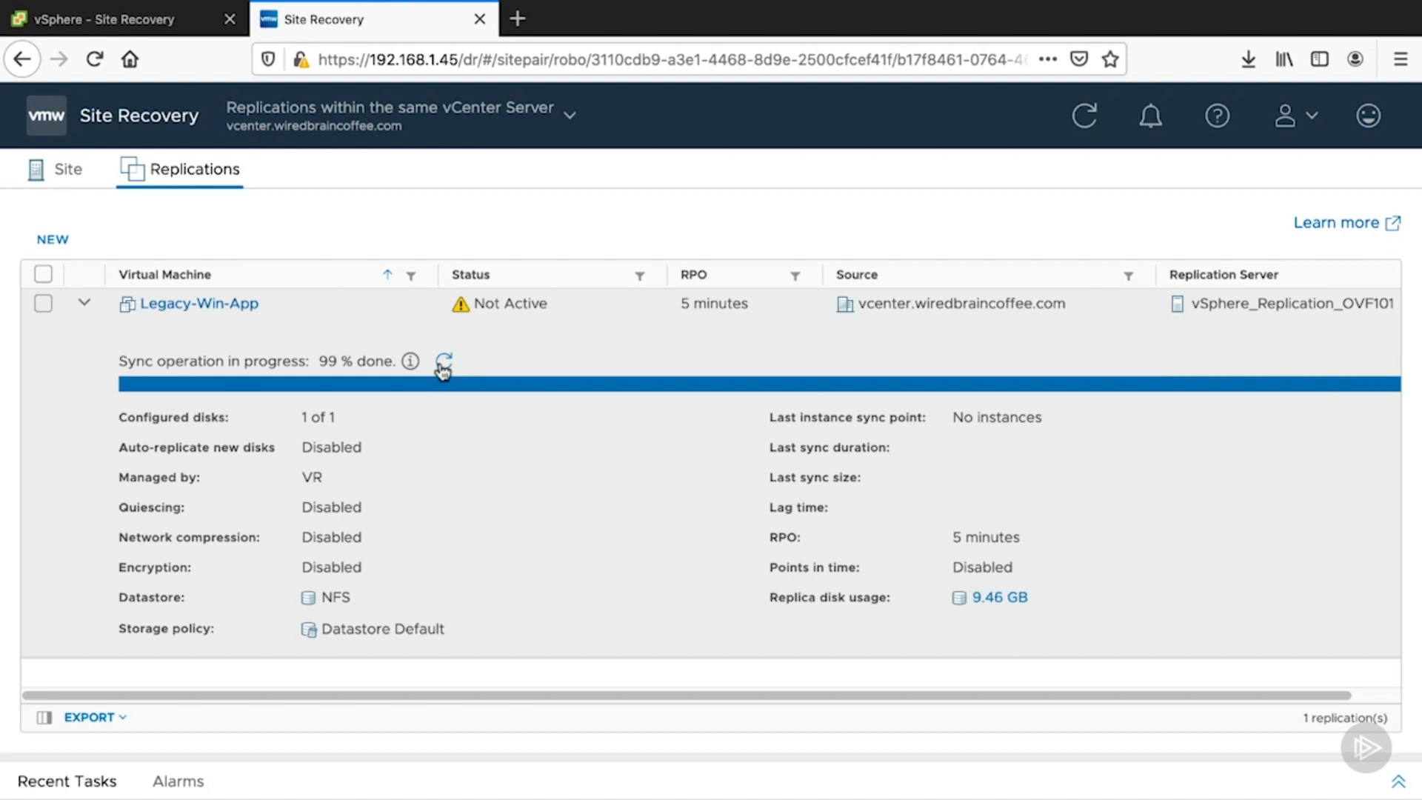
pyautogui.click(443, 363)
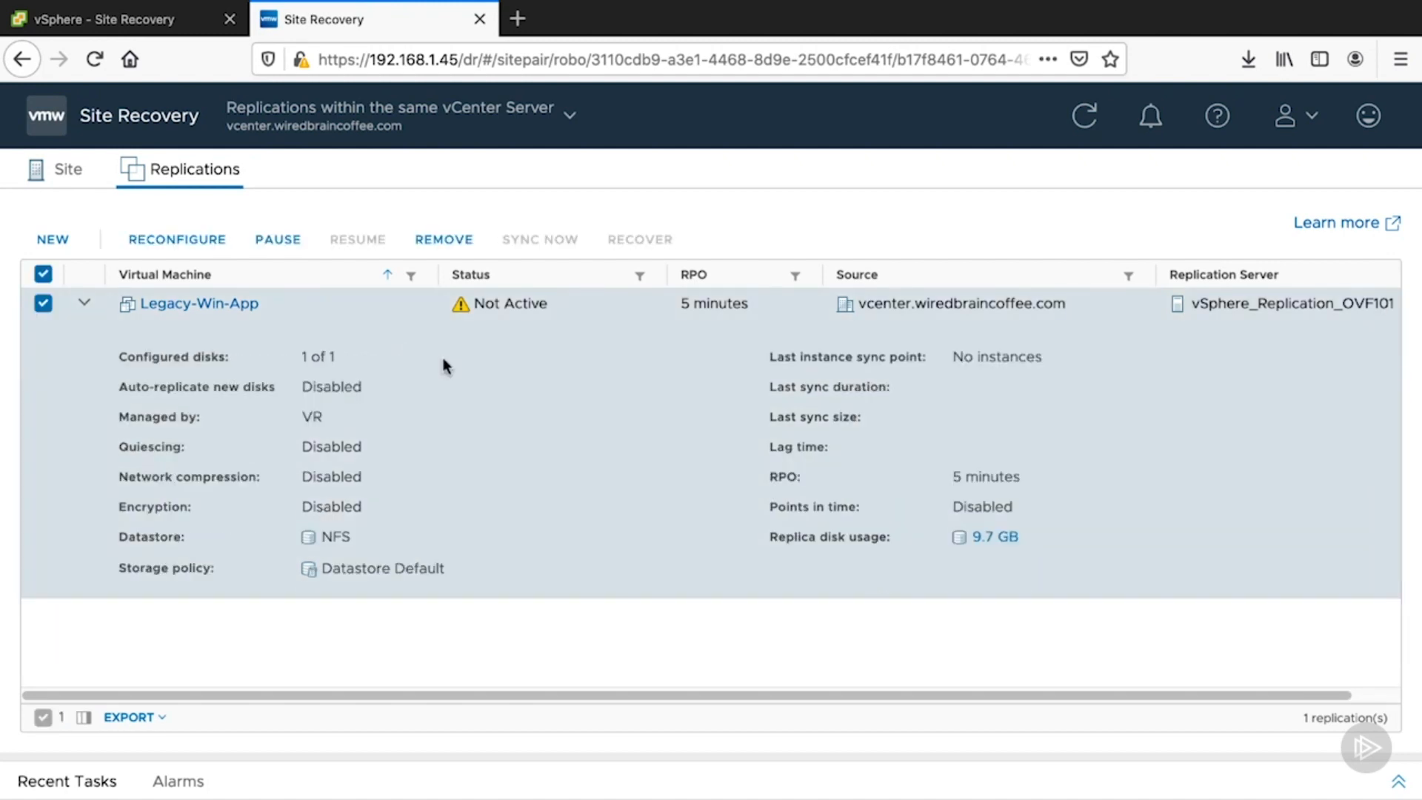
pyautogui.click(1085, 119)
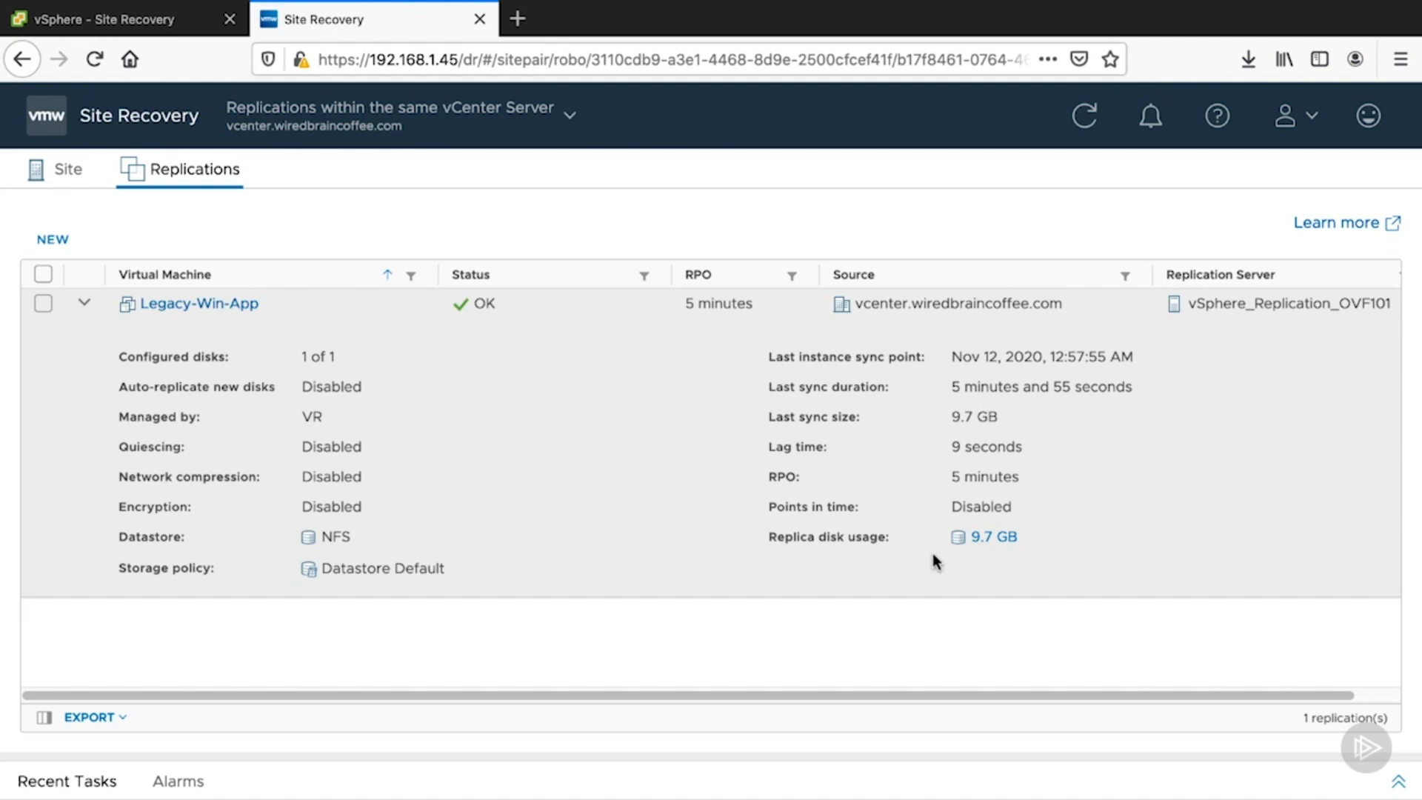
# - Open the Legacy-Win-App virtual machine in the Hosts and Clusters inventory and power it off
pyautogui.click(182, 34)
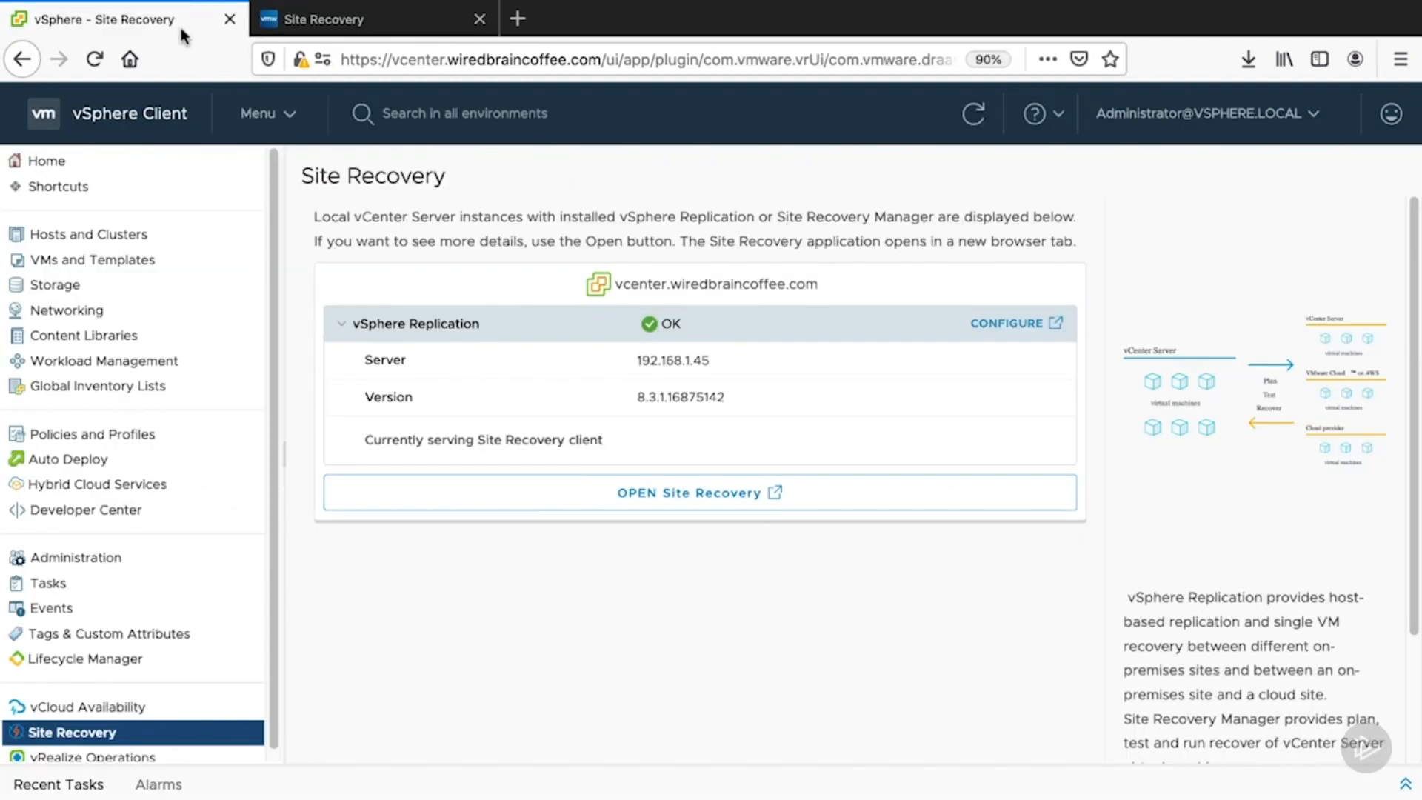
pyautogui.click(276, 117)
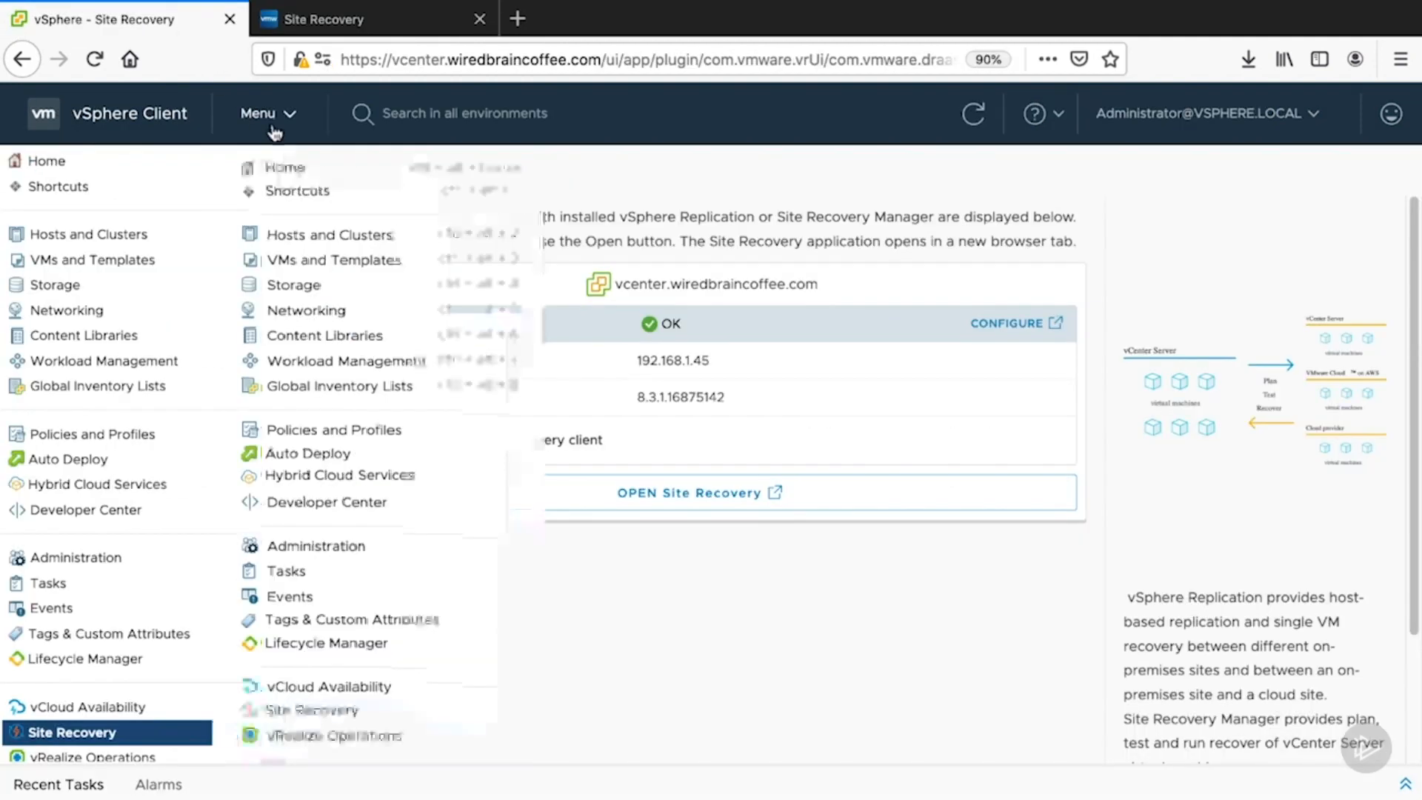
pyautogui.click(300, 235)
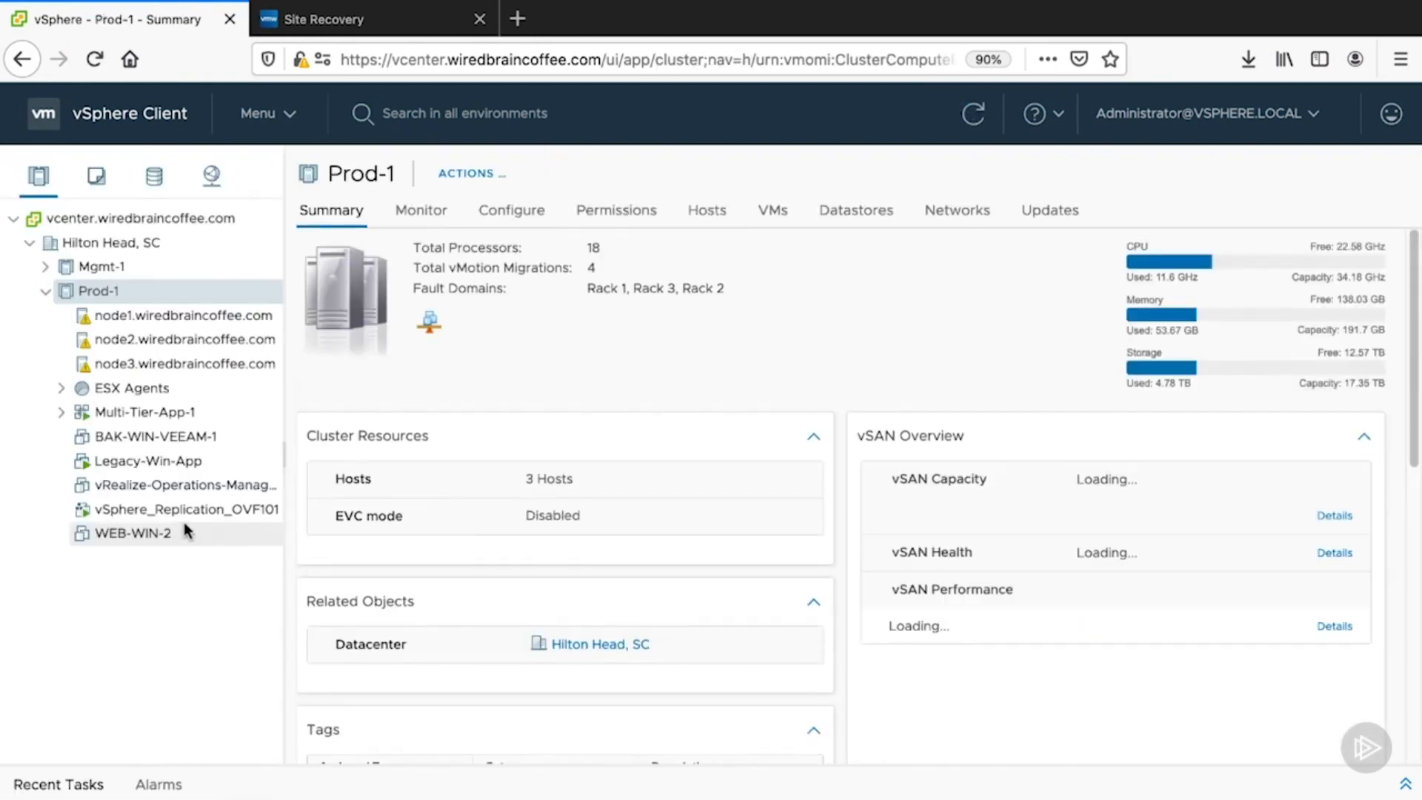
pyautogui.click(140, 461)
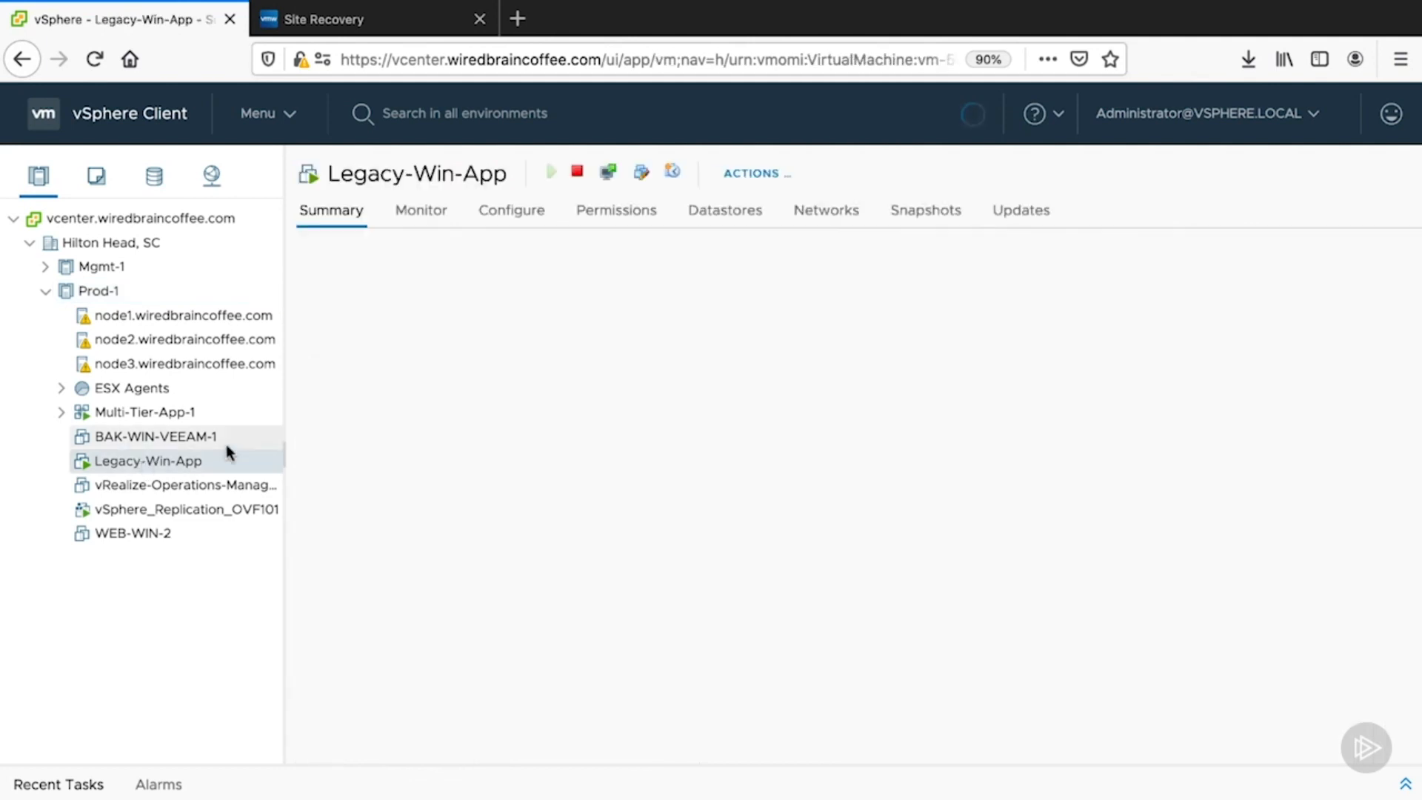
pyautogui.click(374, 21)
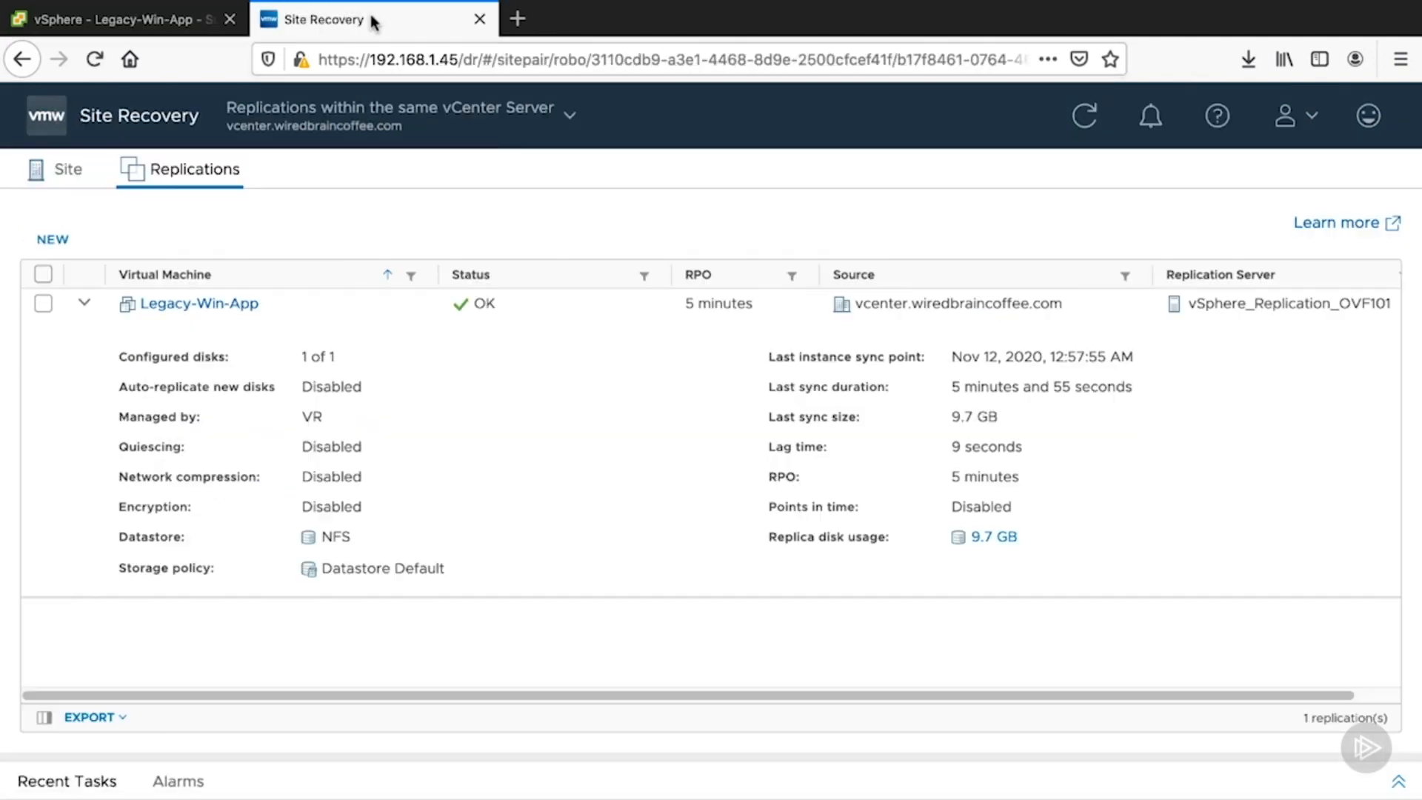
pyautogui.click(128, 23)
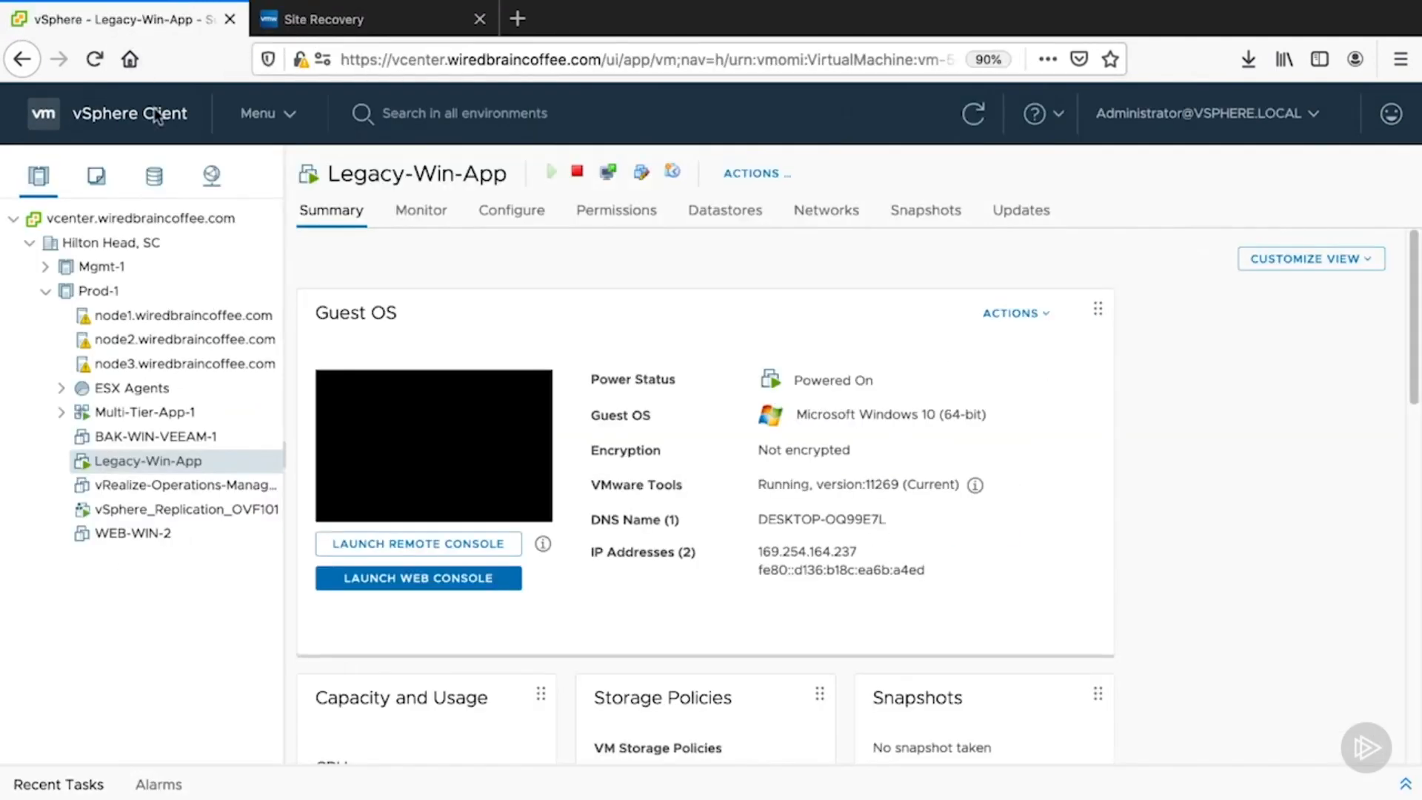
pyautogui.rightClick(157, 462)
pyautogui.moveTo(348, 137)
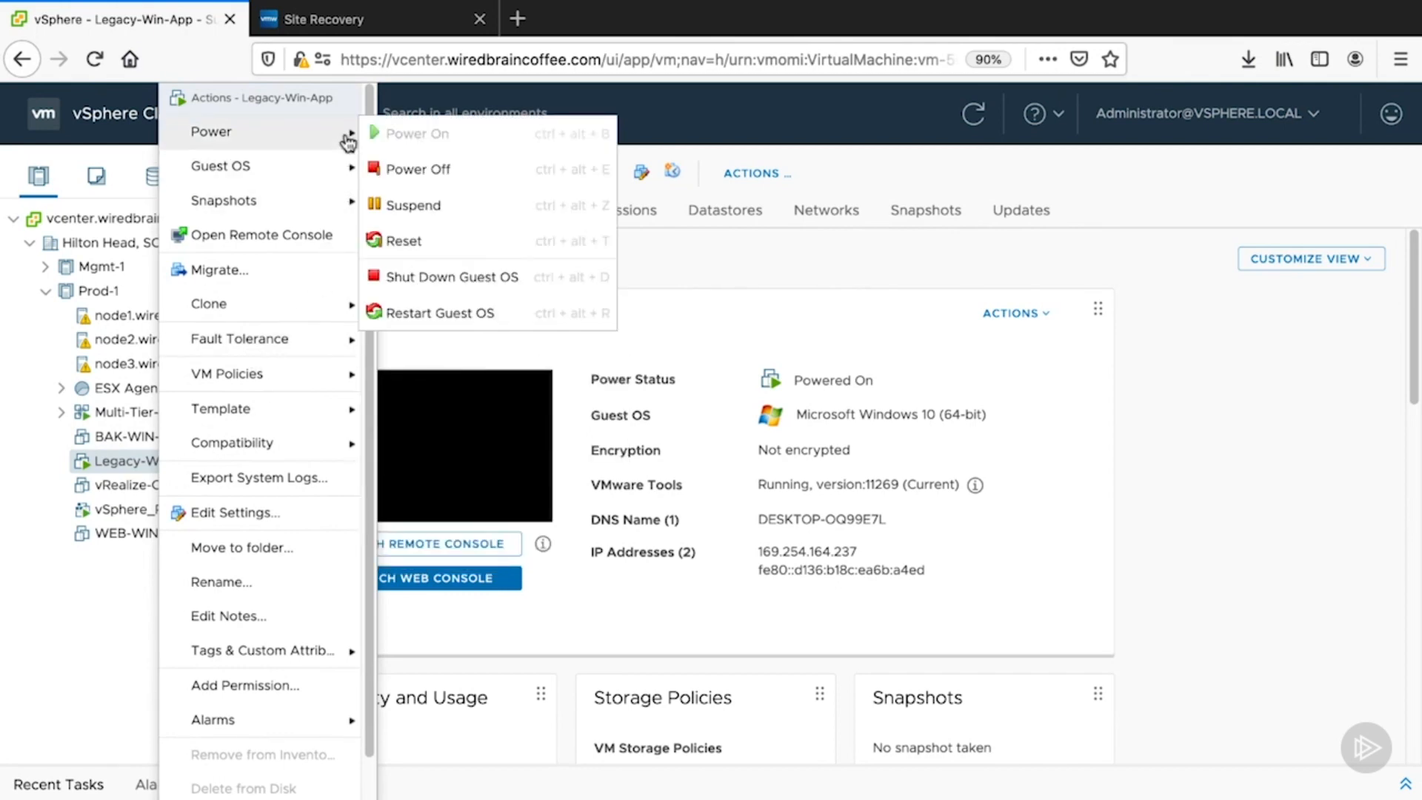
pyautogui.click(403, 167)
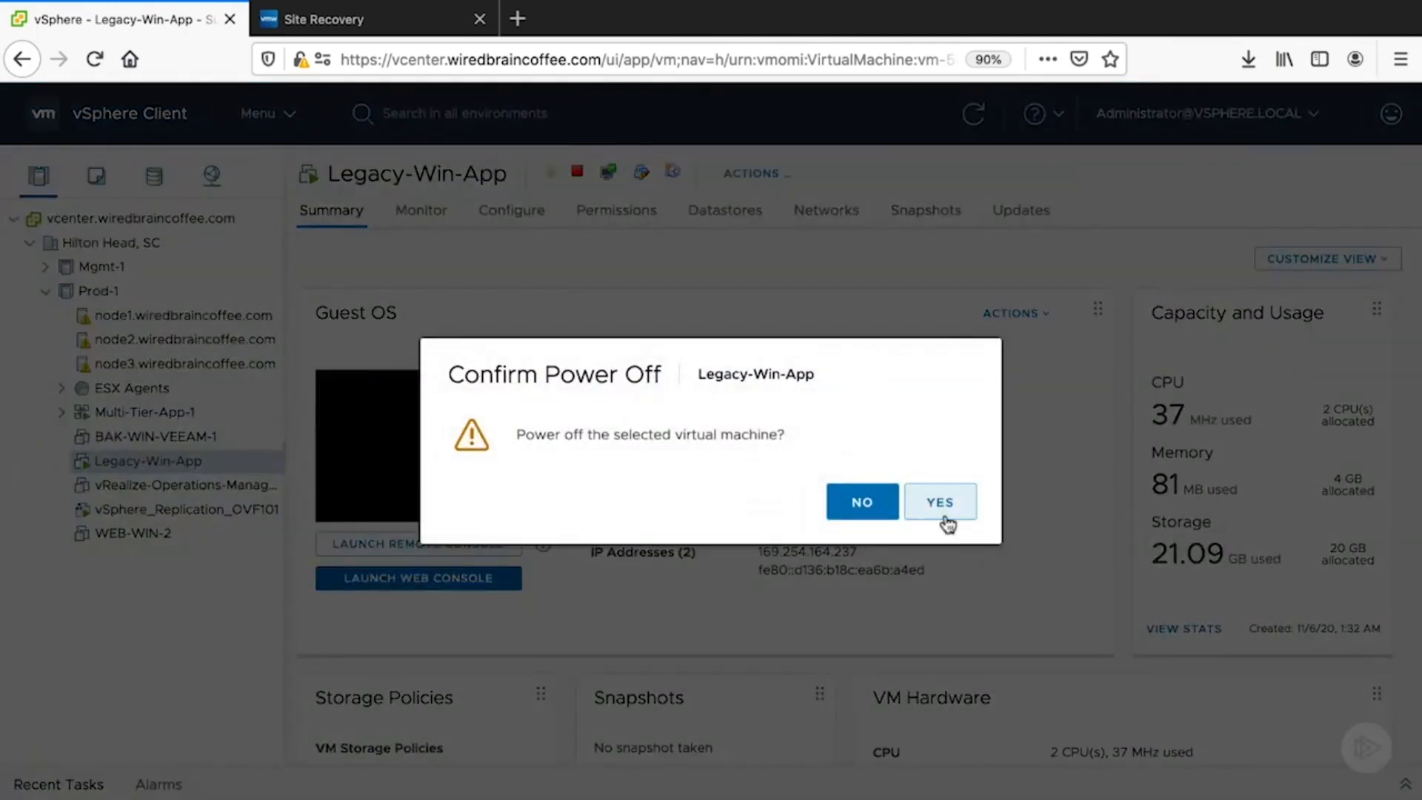
pyautogui.click(943, 511)
# - Delete the Legacy-Win-App virtual machine from disk
pyautogui.rightClick(236, 465)
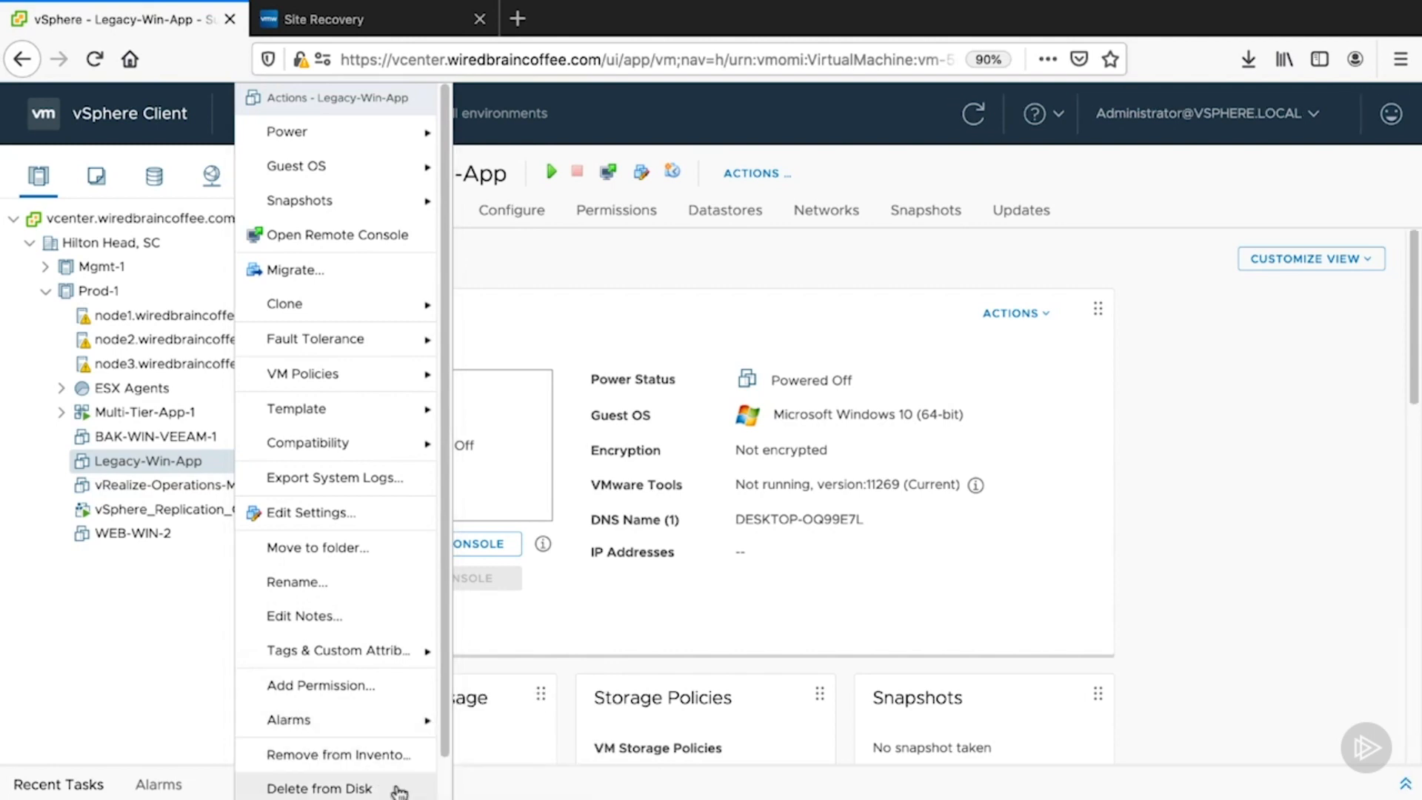
pyautogui.click(397, 790)
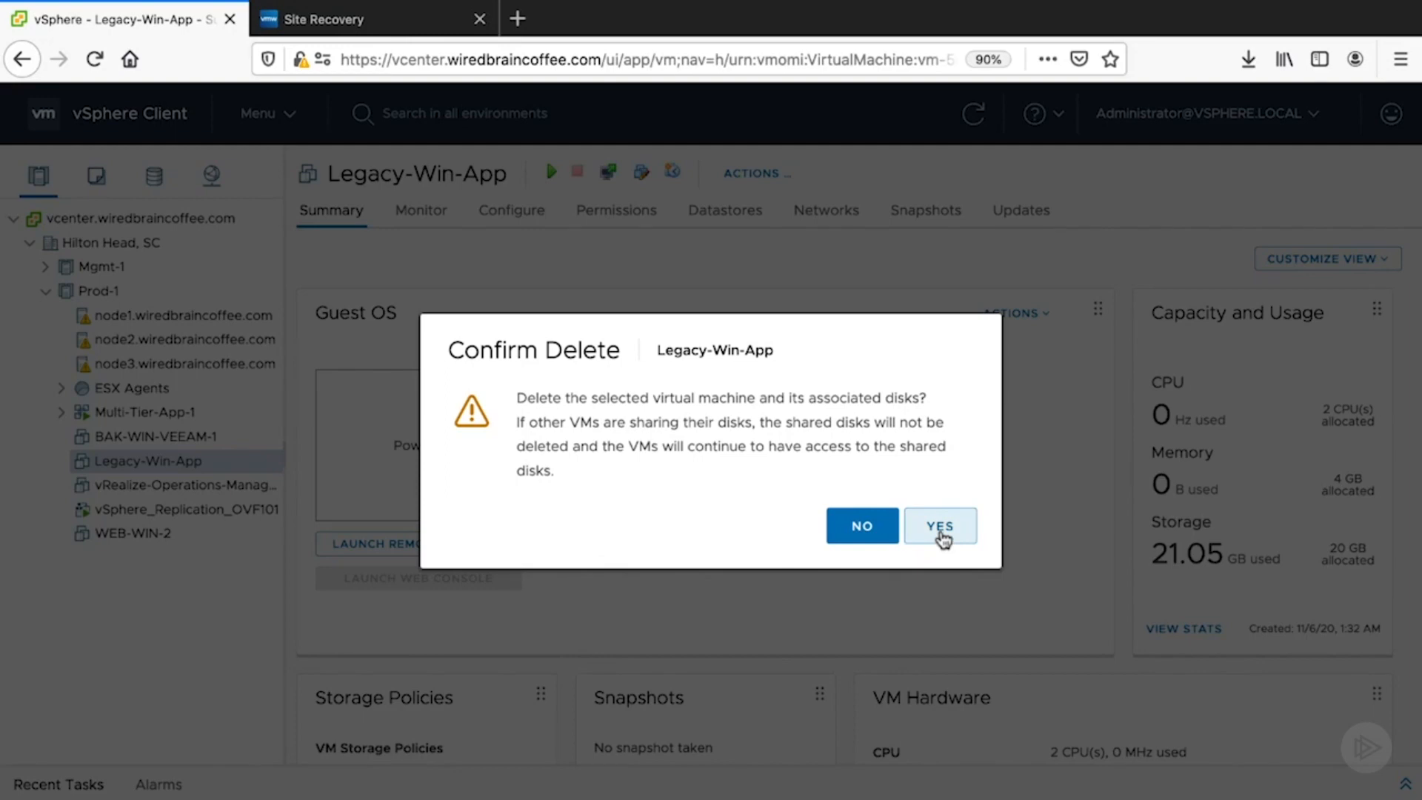
pyautogui.click(942, 529)
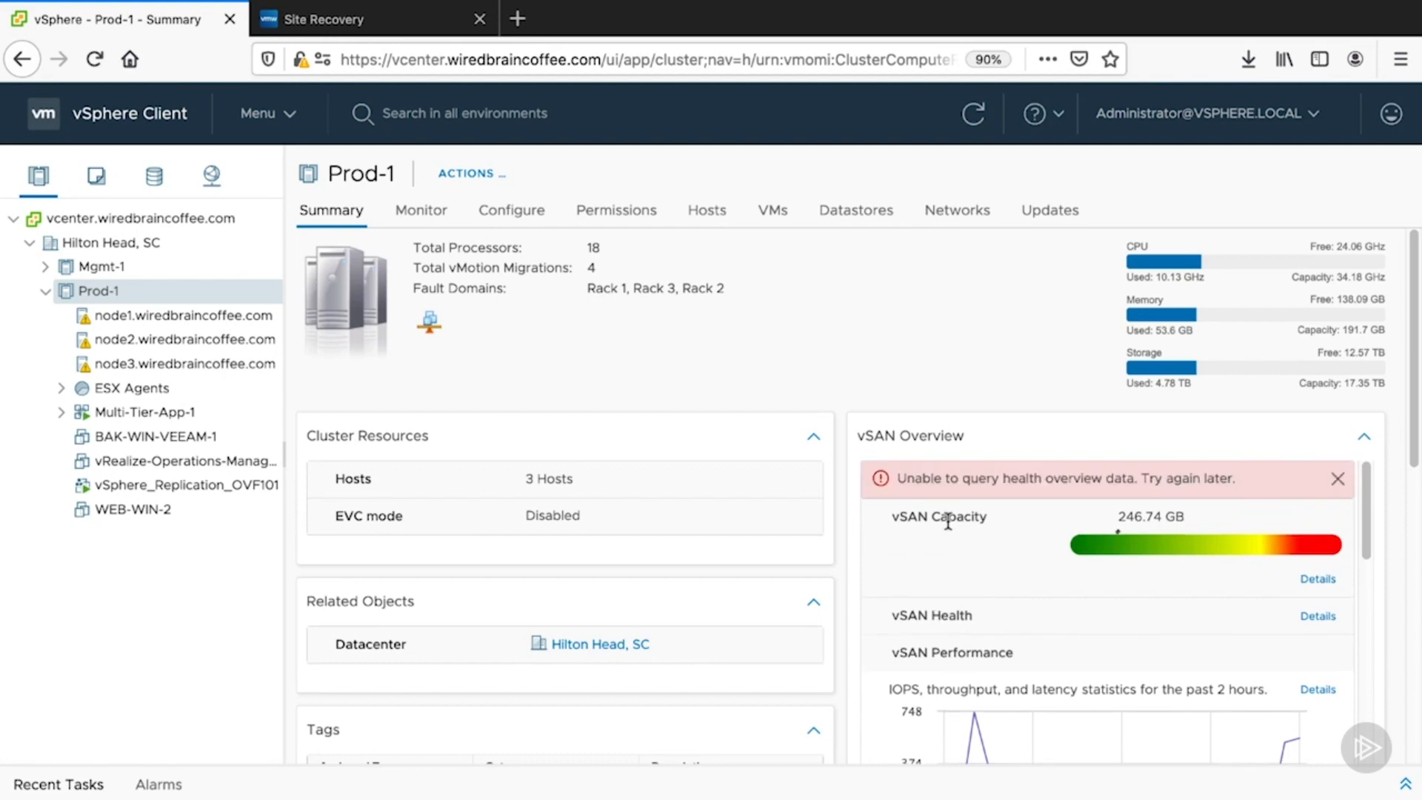
# - Refresh the replications list, select Legacy-Win-App and start a recovery using the latest available data
pyautogui.click(438, 22)
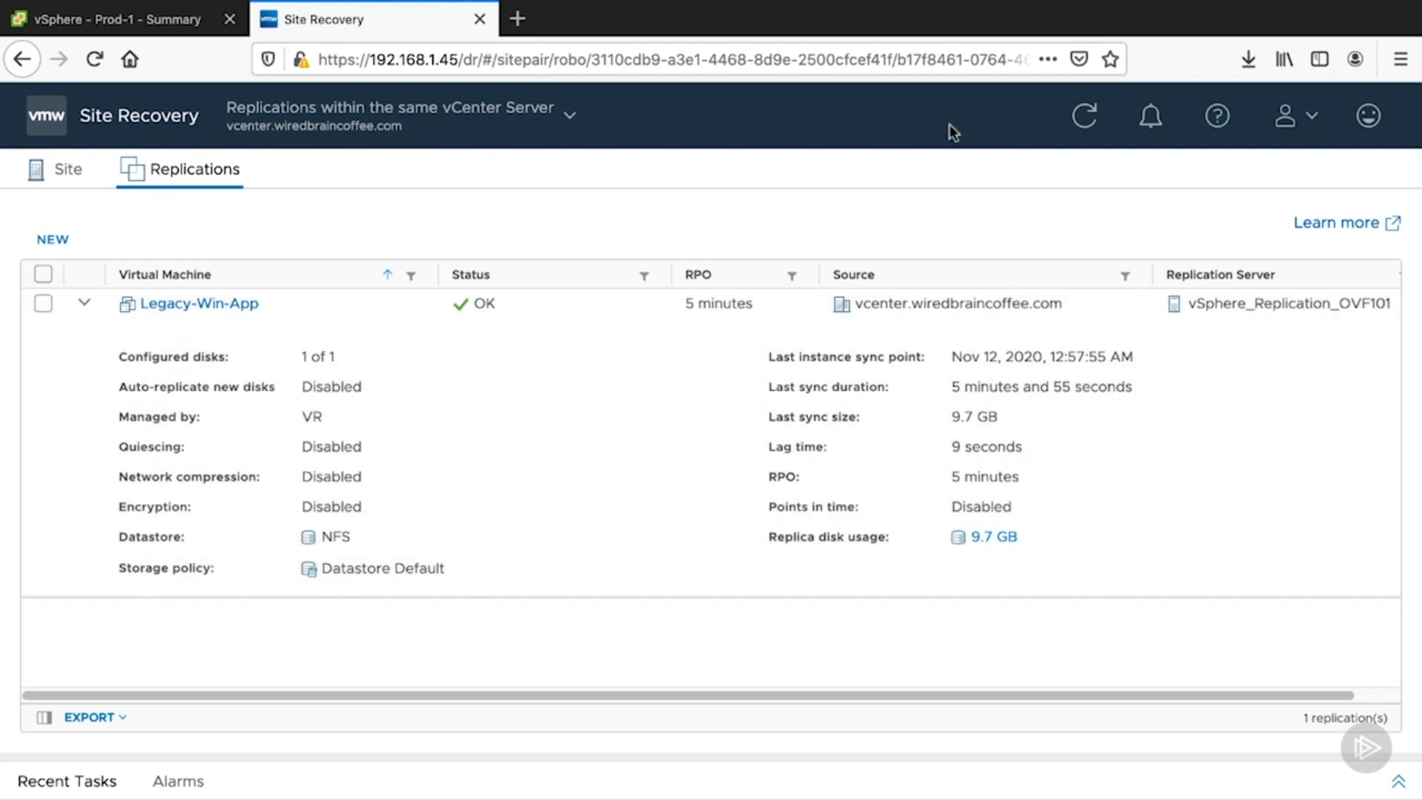
pyautogui.click(1087, 119)
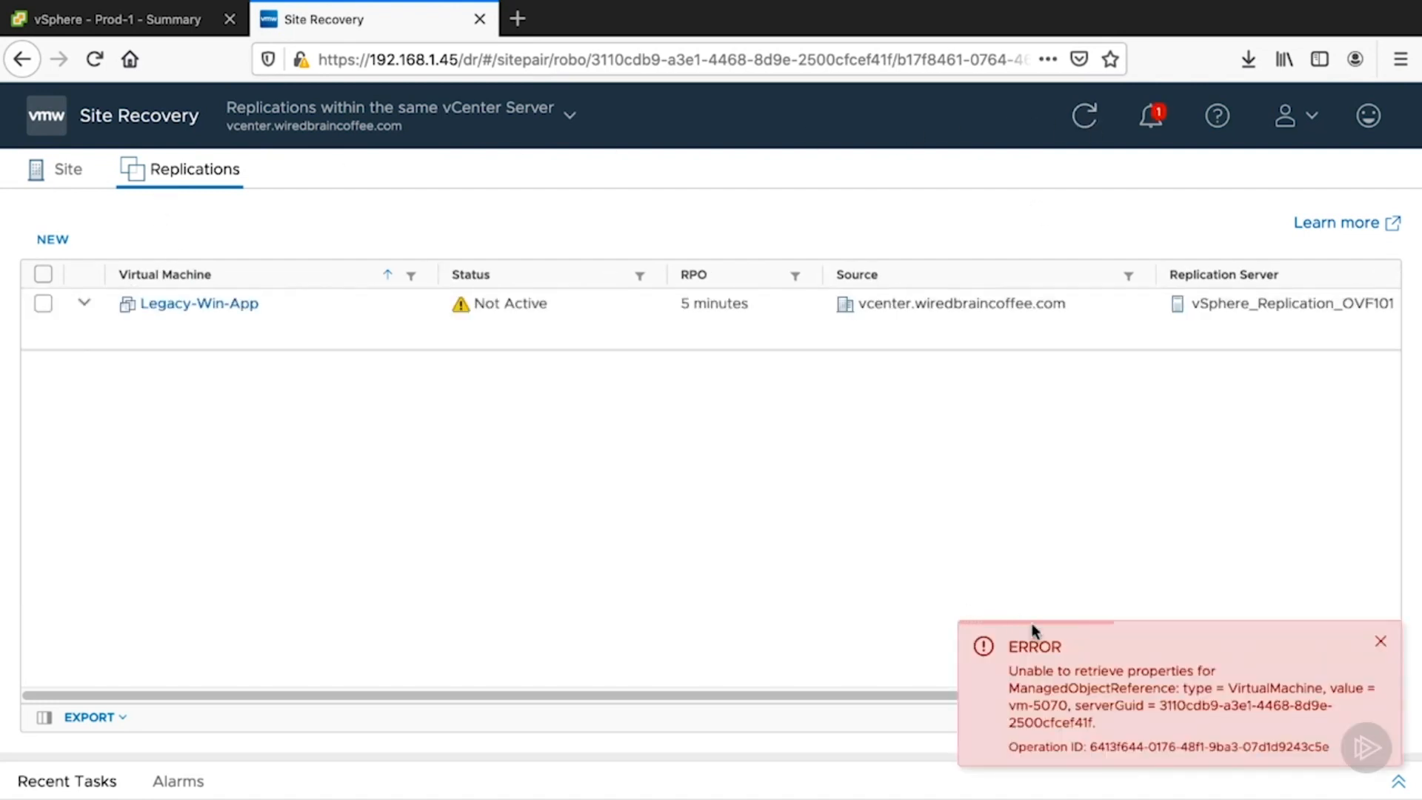
pyautogui.click(1381, 641)
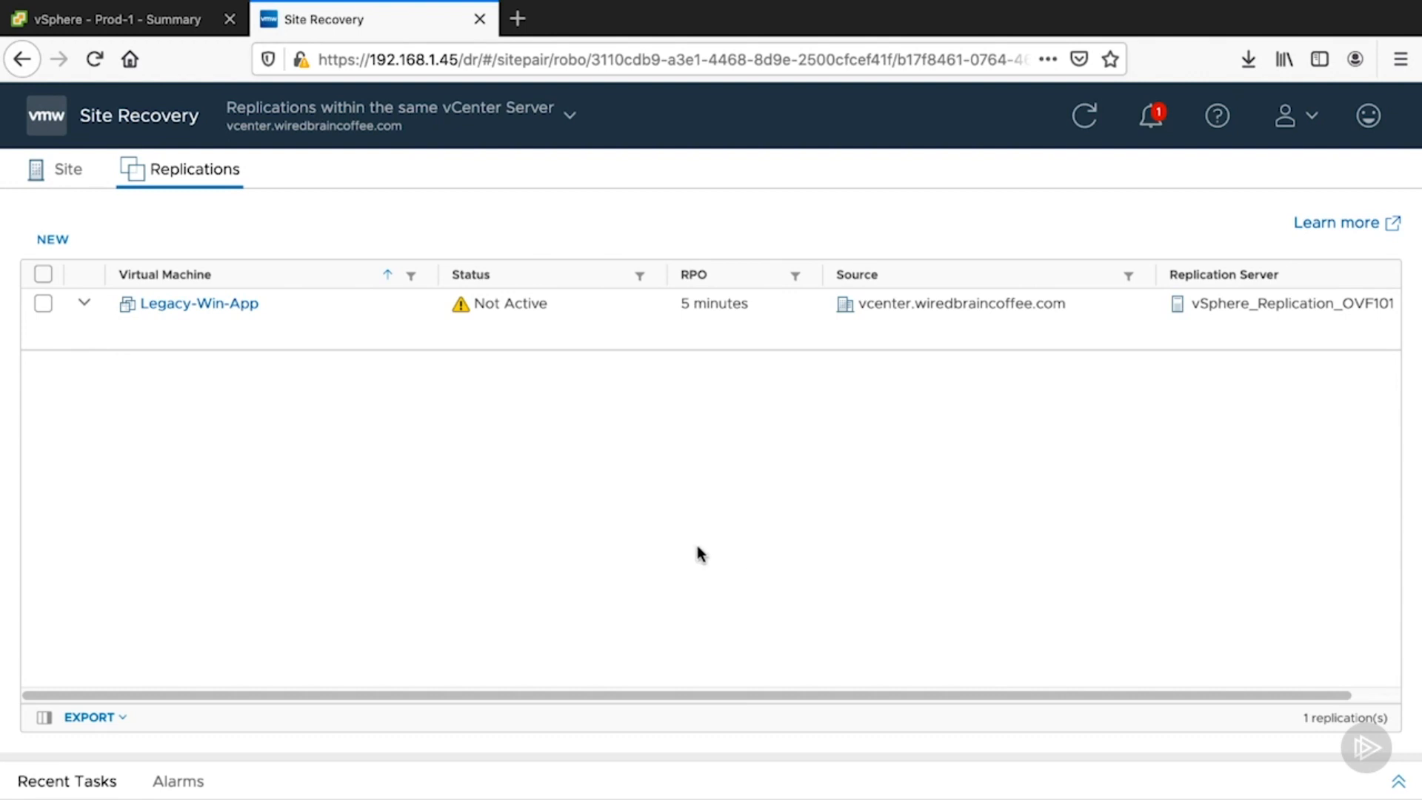
pyautogui.click(43, 303)
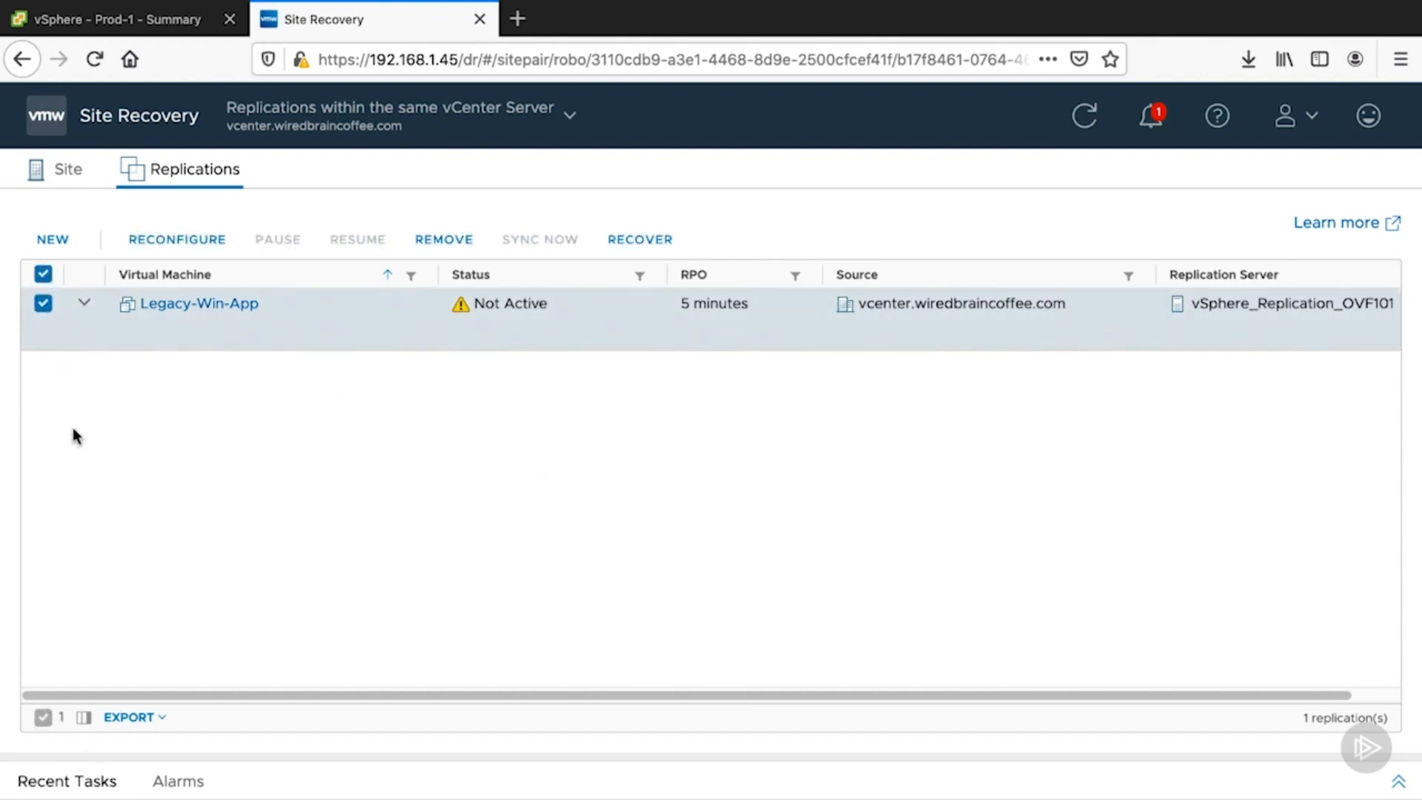
pyautogui.click(652, 240)
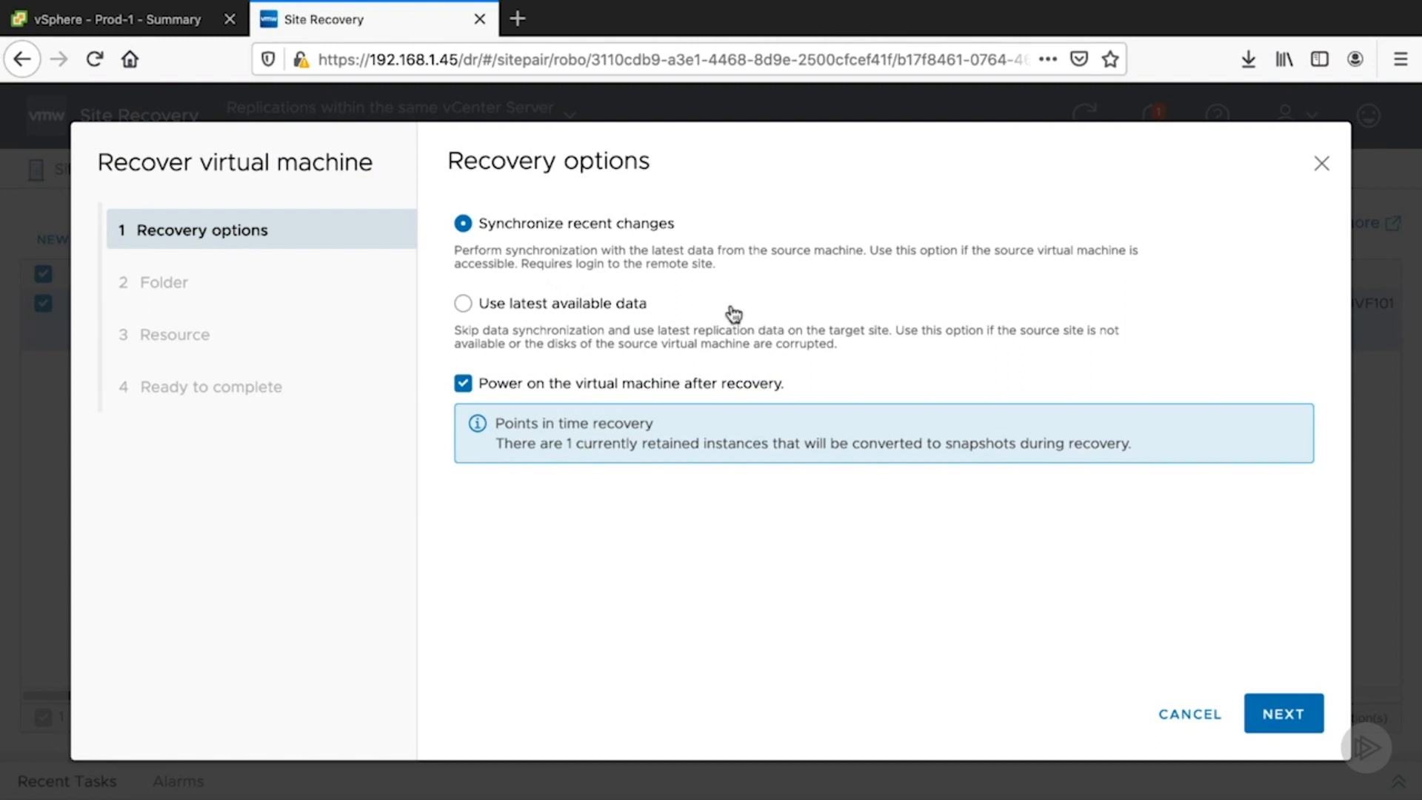
pyautogui.click(467, 315)
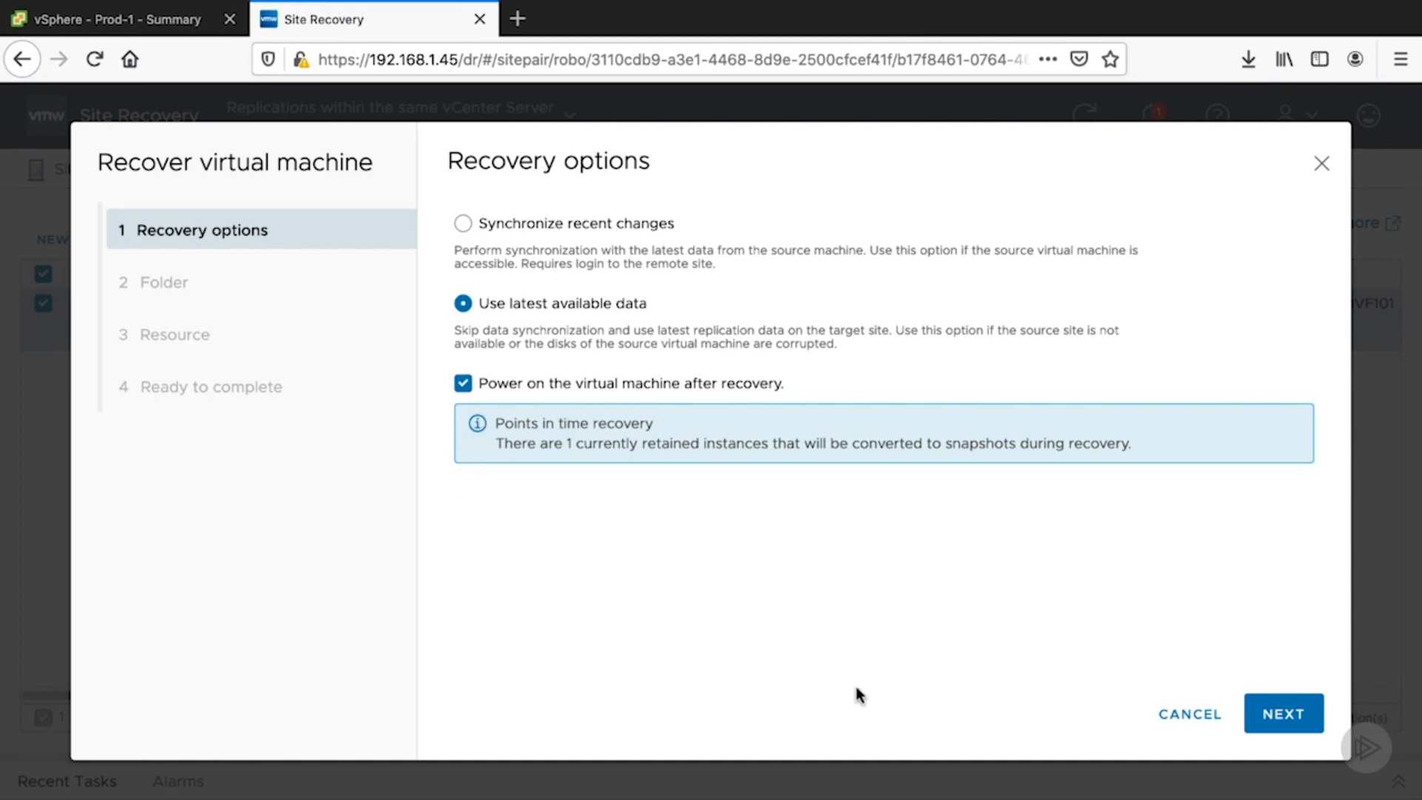
pyautogui.click(1271, 717)
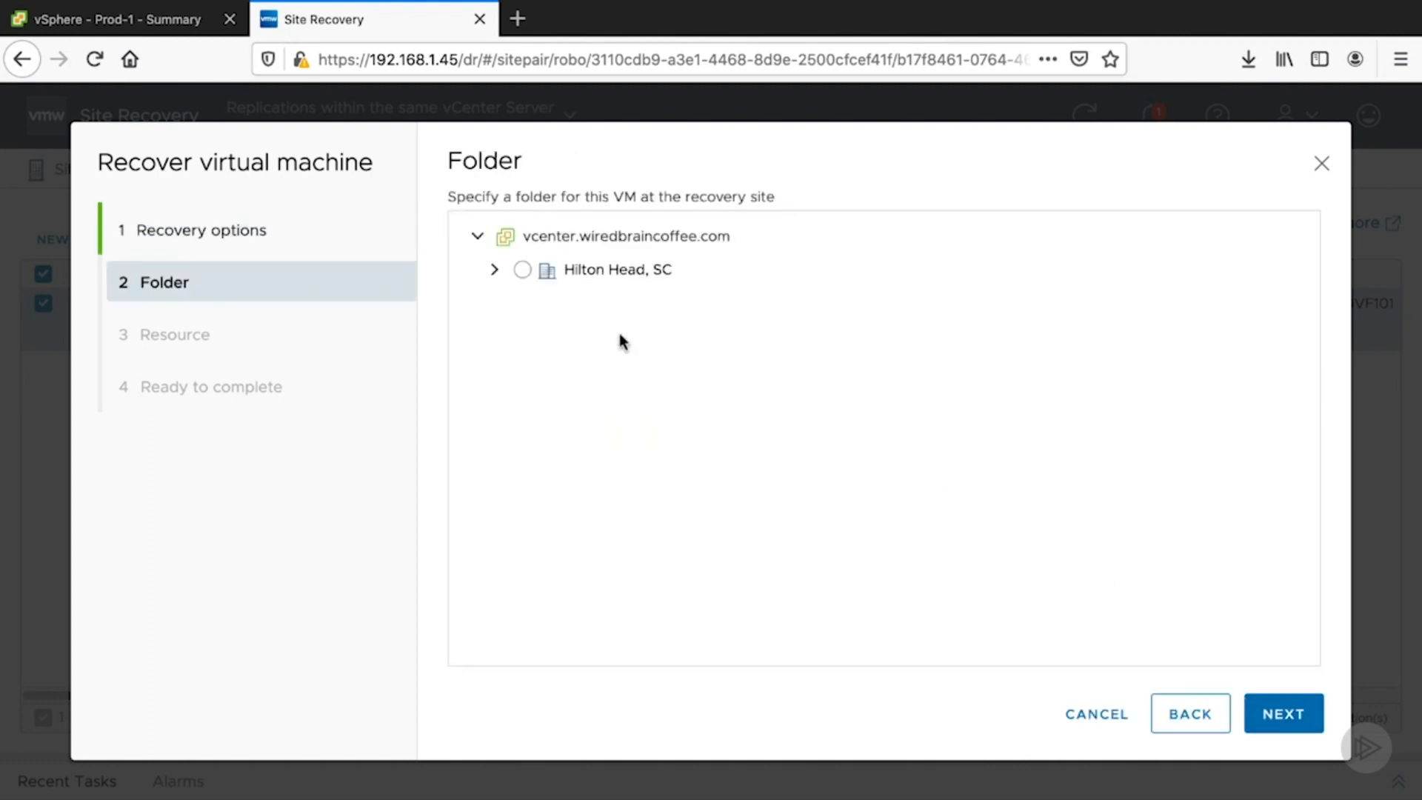
# - Choose the Hilton Head, SC folder and Prod-1 cluster as recovery location and finish the recovery
pyautogui.click(522, 270)
pyautogui.click(1270, 718)
pyautogui.click(523, 307)
pyautogui.click(1250, 720)
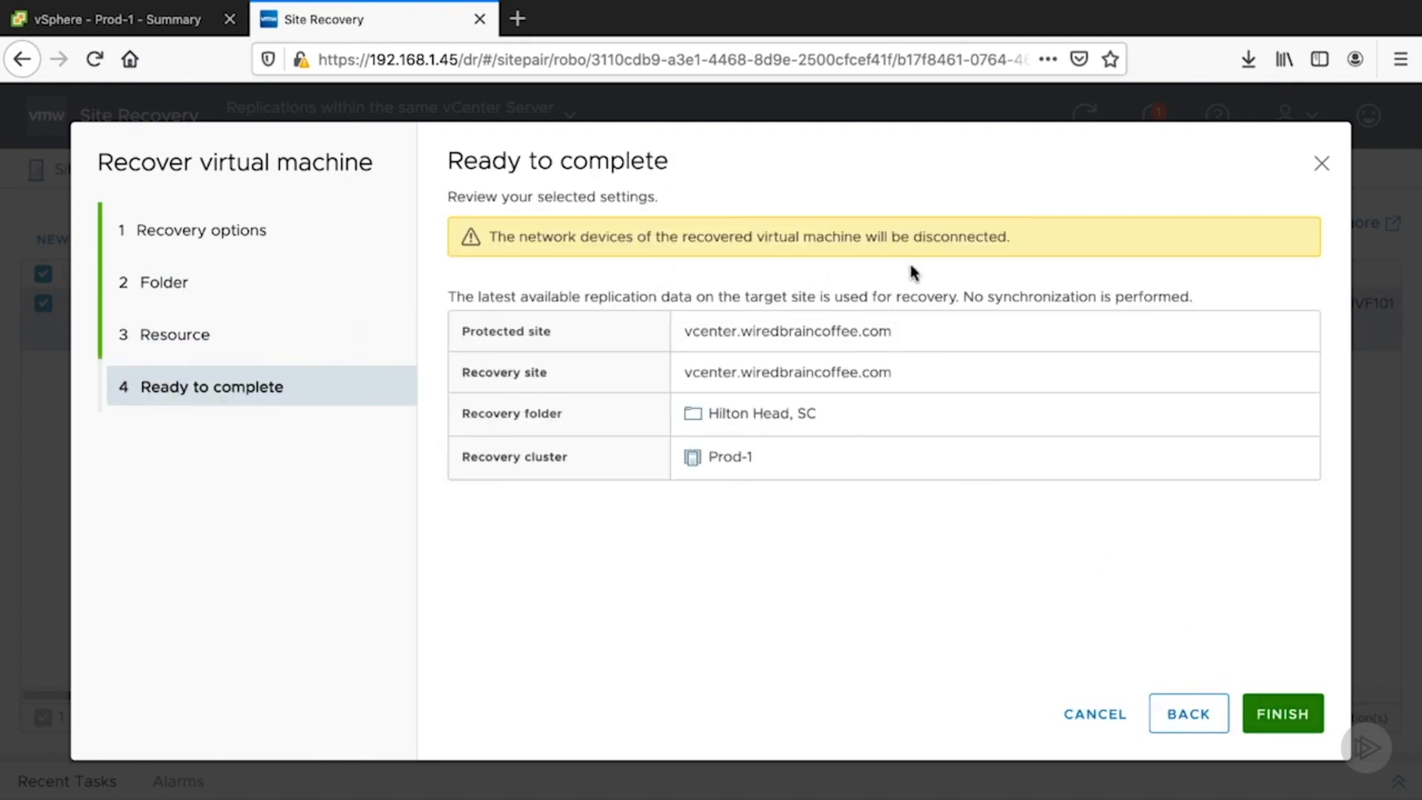
pyautogui.click(1275, 728)
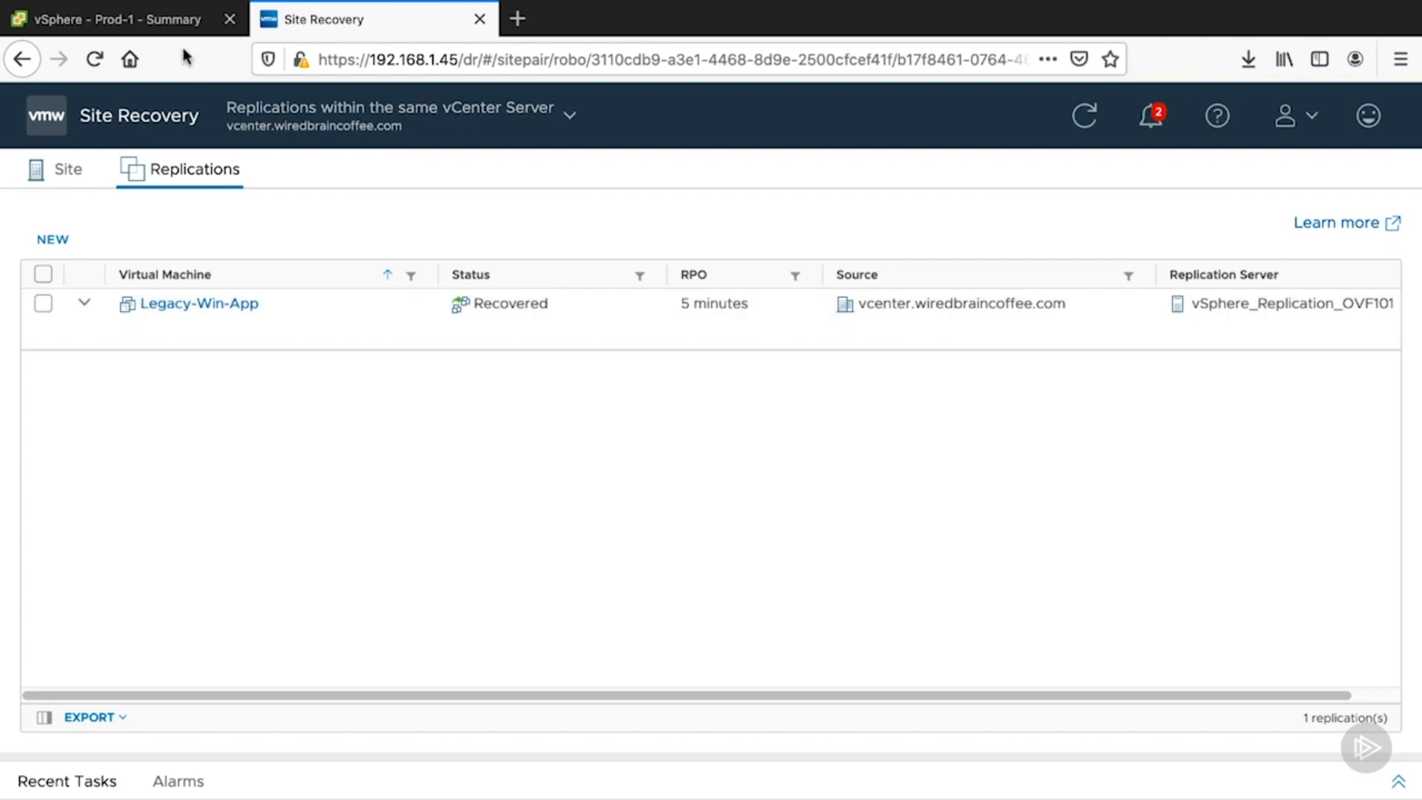
# - Check the recovered Legacy-Win-App in the vSphere inventory and review its recent tasks and replication status
pyautogui.click(162, 26)
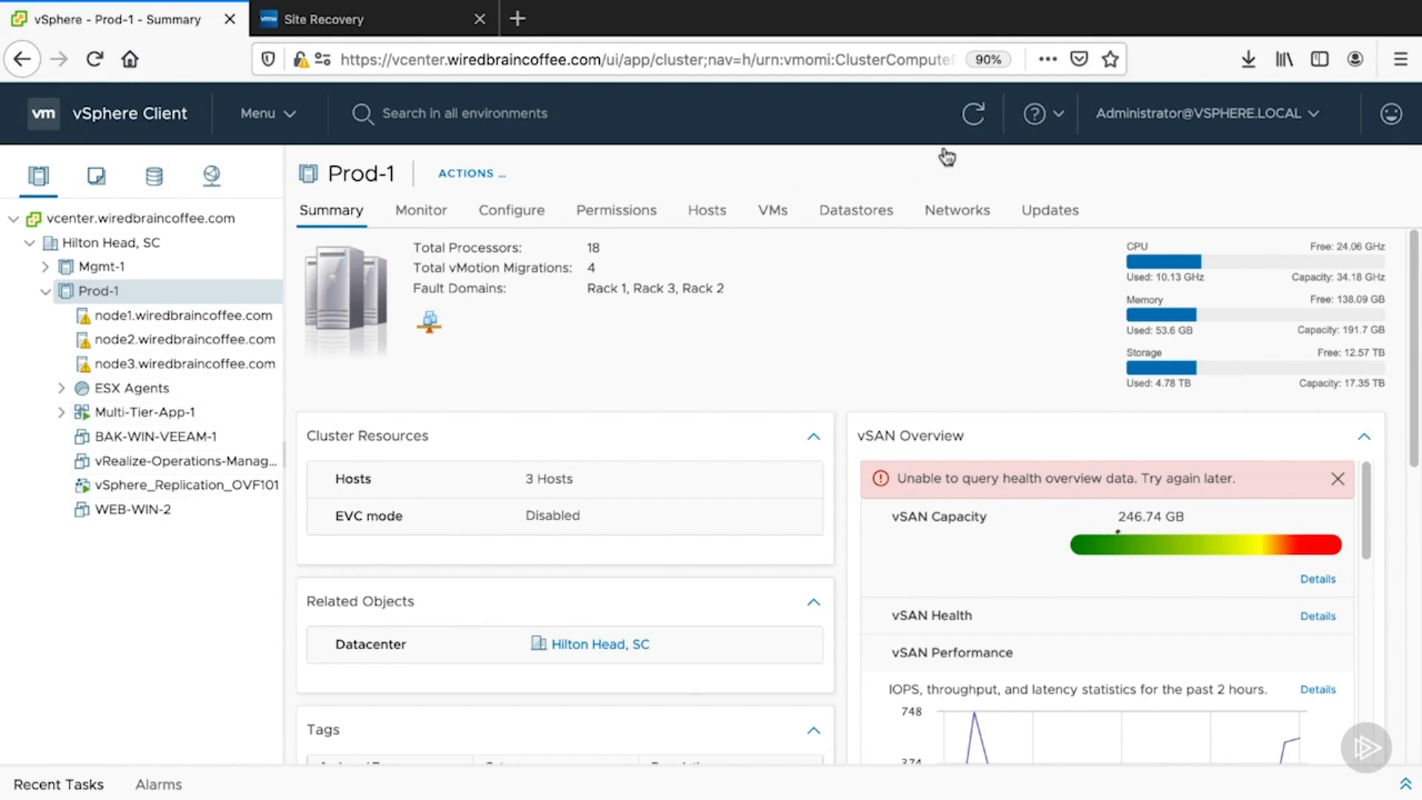
pyautogui.click(972, 118)
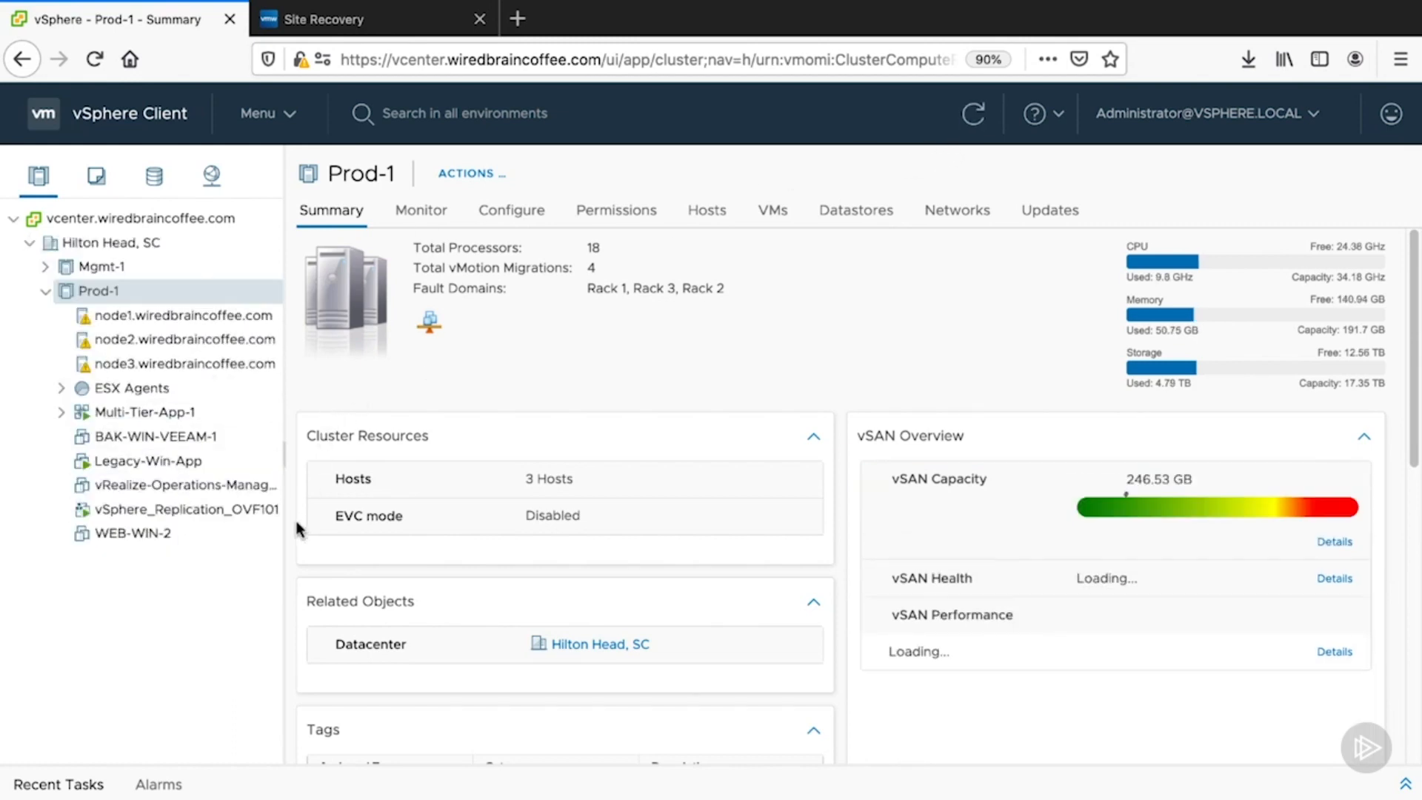
pyautogui.click(121, 459)
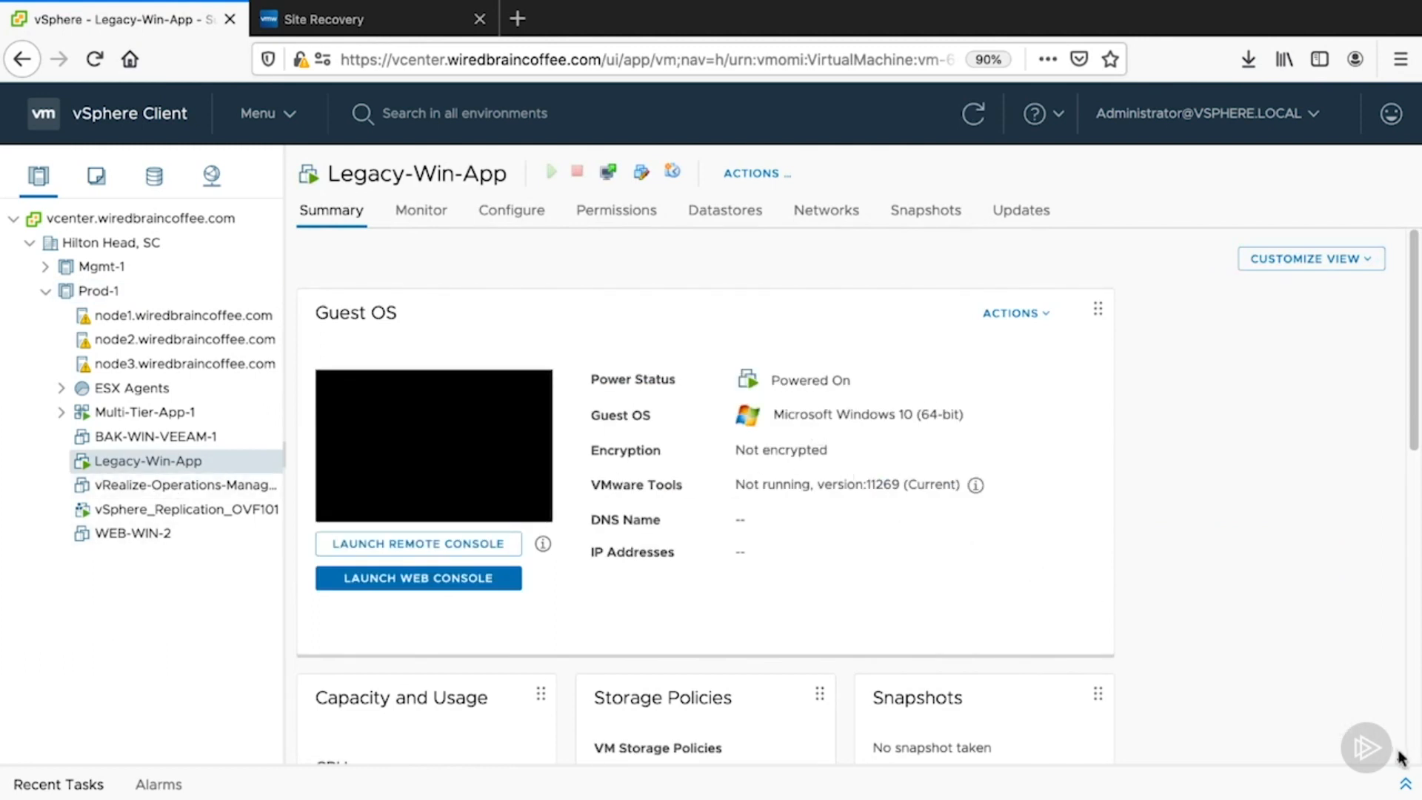
pyautogui.click(1406, 784)
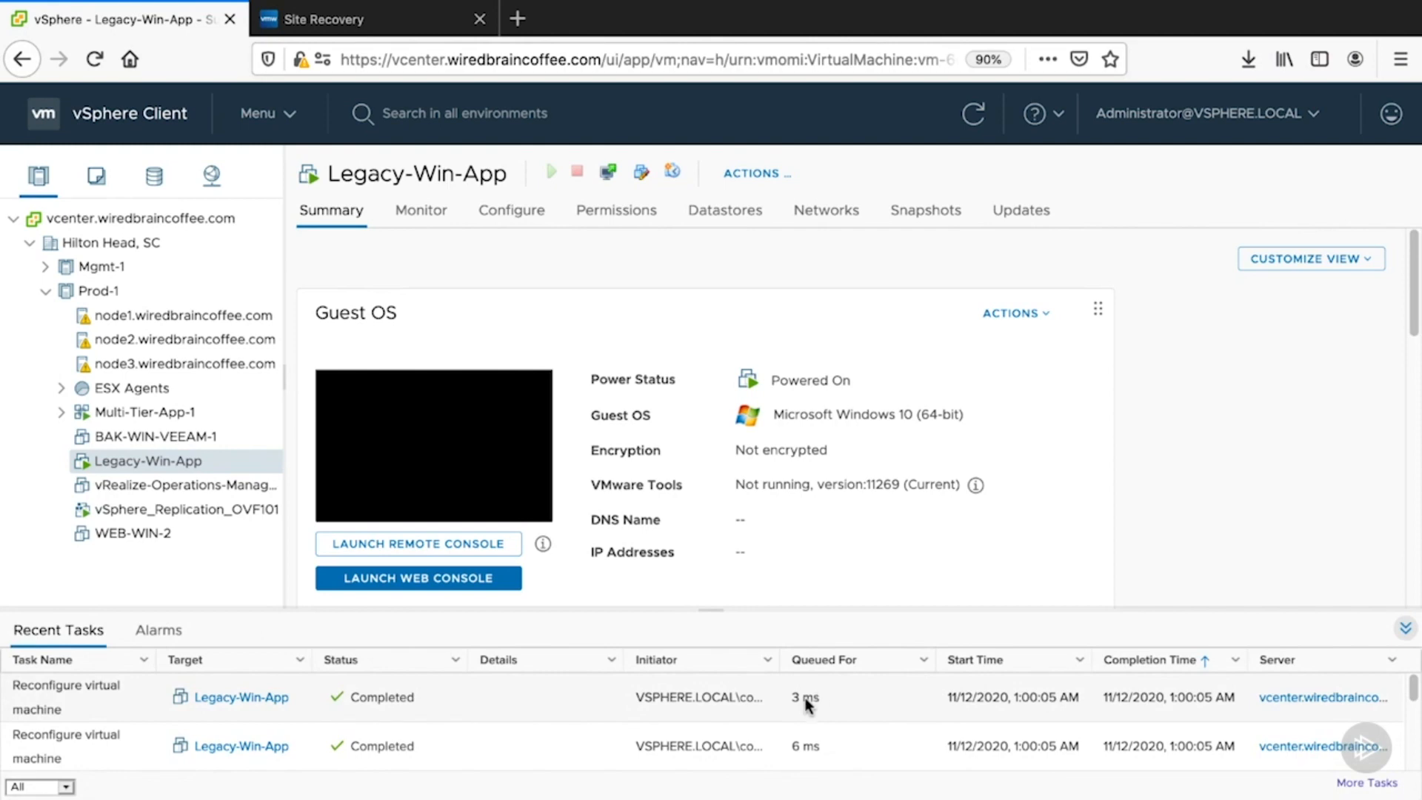
pyautogui.scroll(-1, 565, 722)
pyautogui.scroll(-2, 565, 723)
pyautogui.scroll(-2, 564, 722)
pyautogui.click(549, 728)
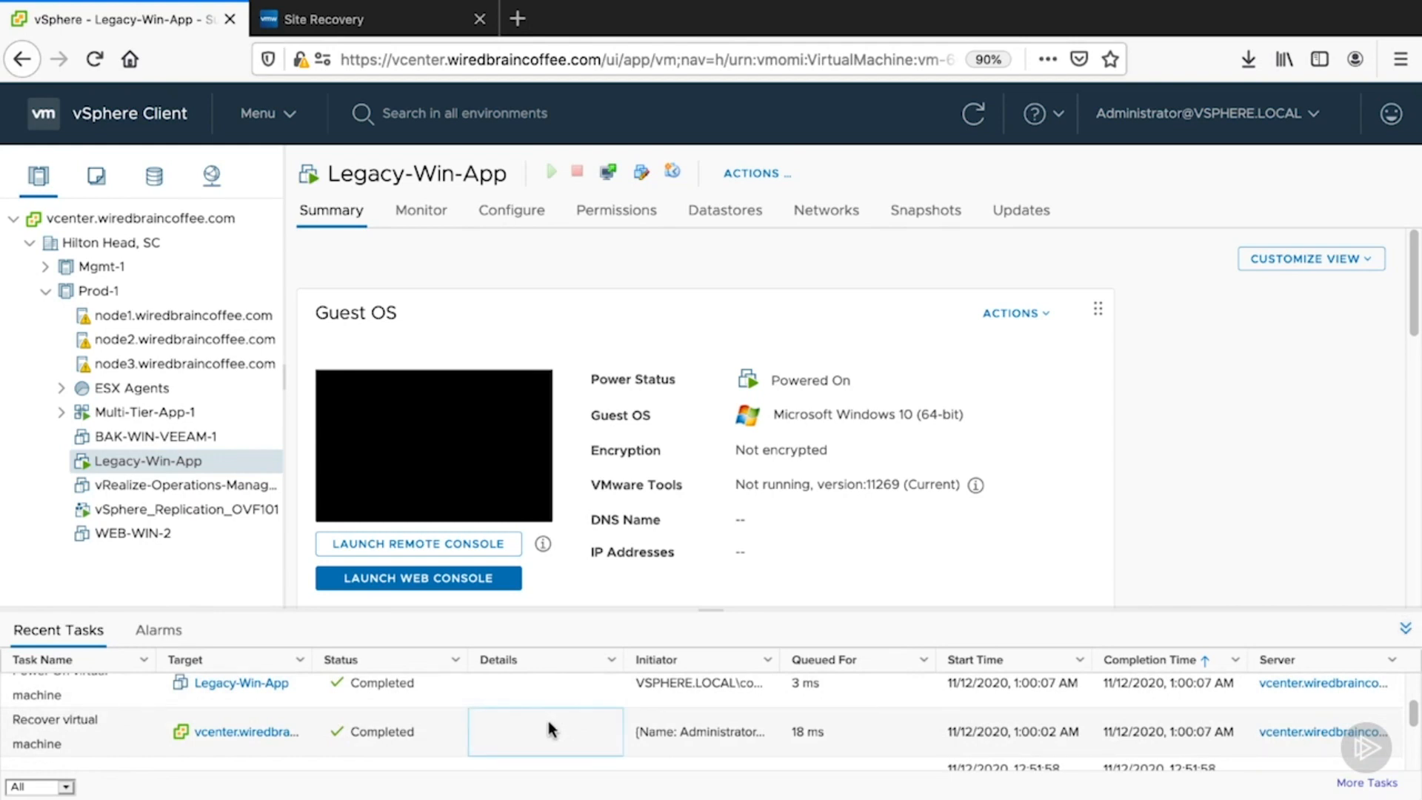
pyautogui.scroll(2, 549, 730)
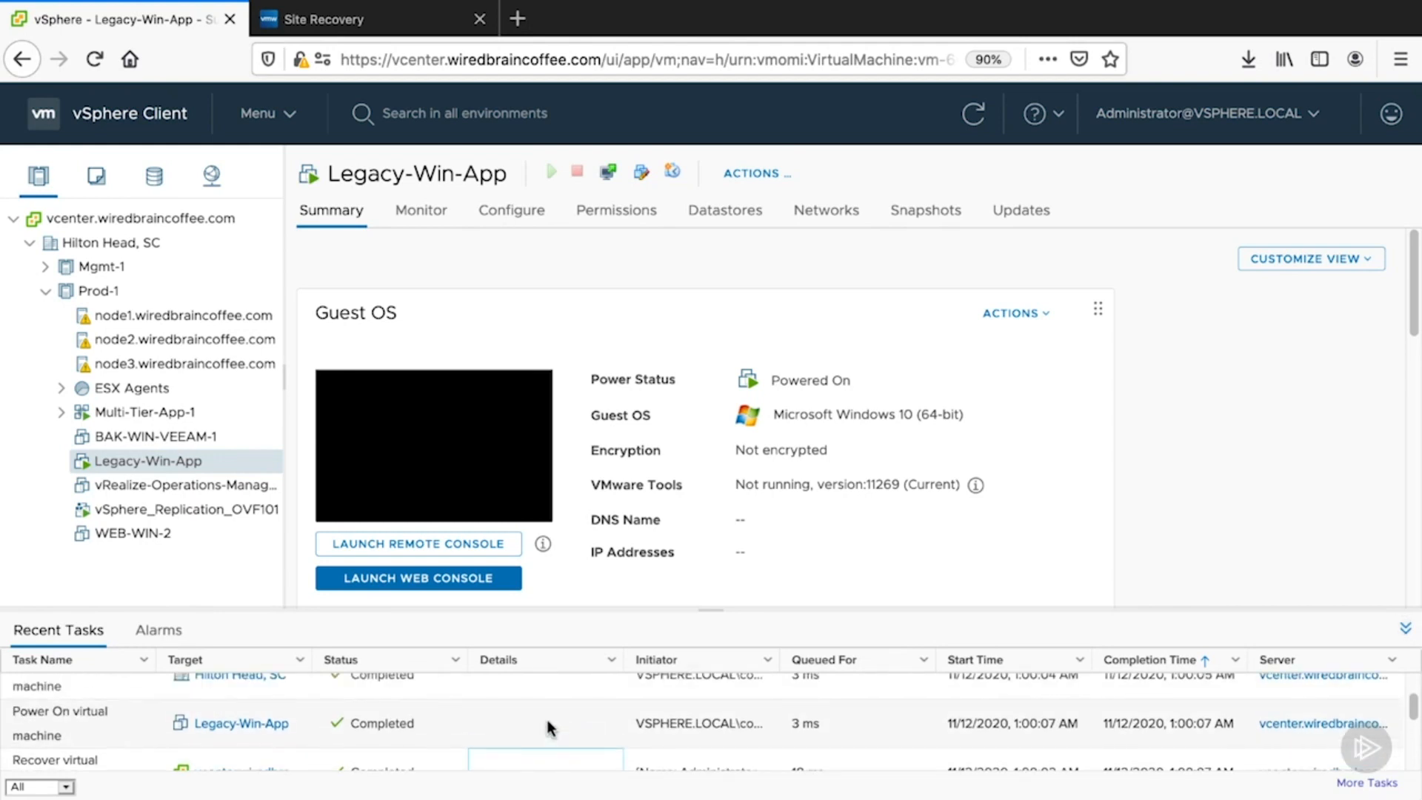
pyautogui.scroll(3, 549, 728)
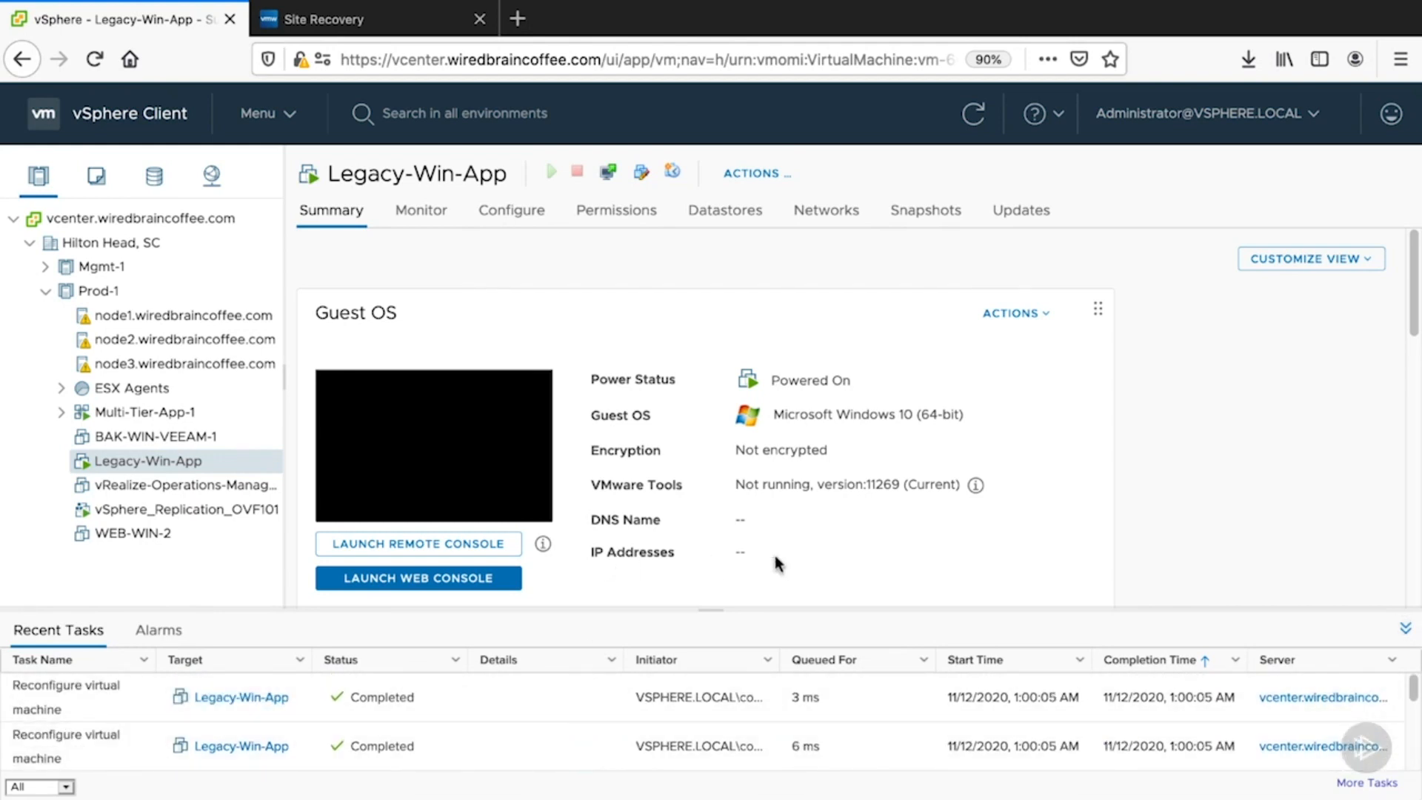
pyautogui.click(386, 25)
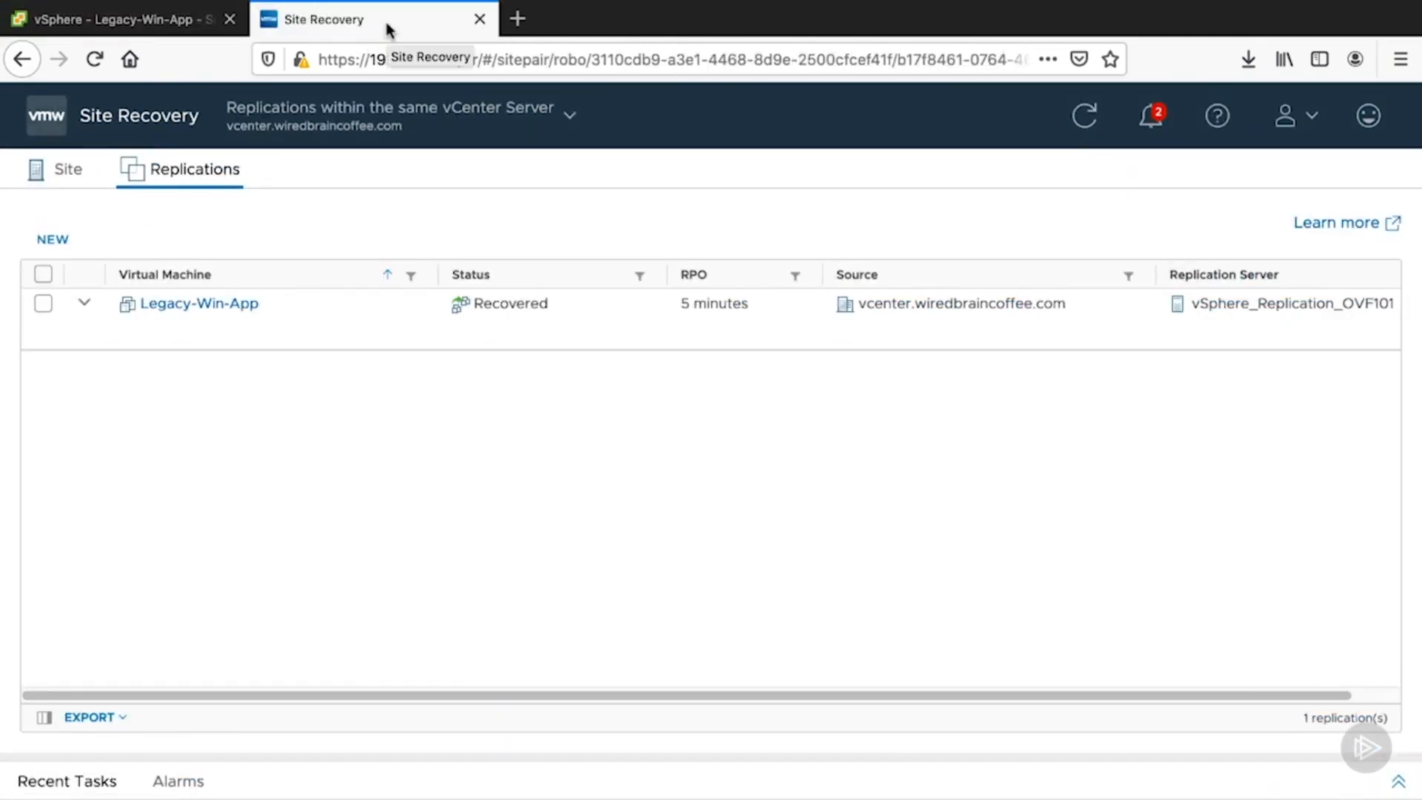
pyautogui.click(166, 24)
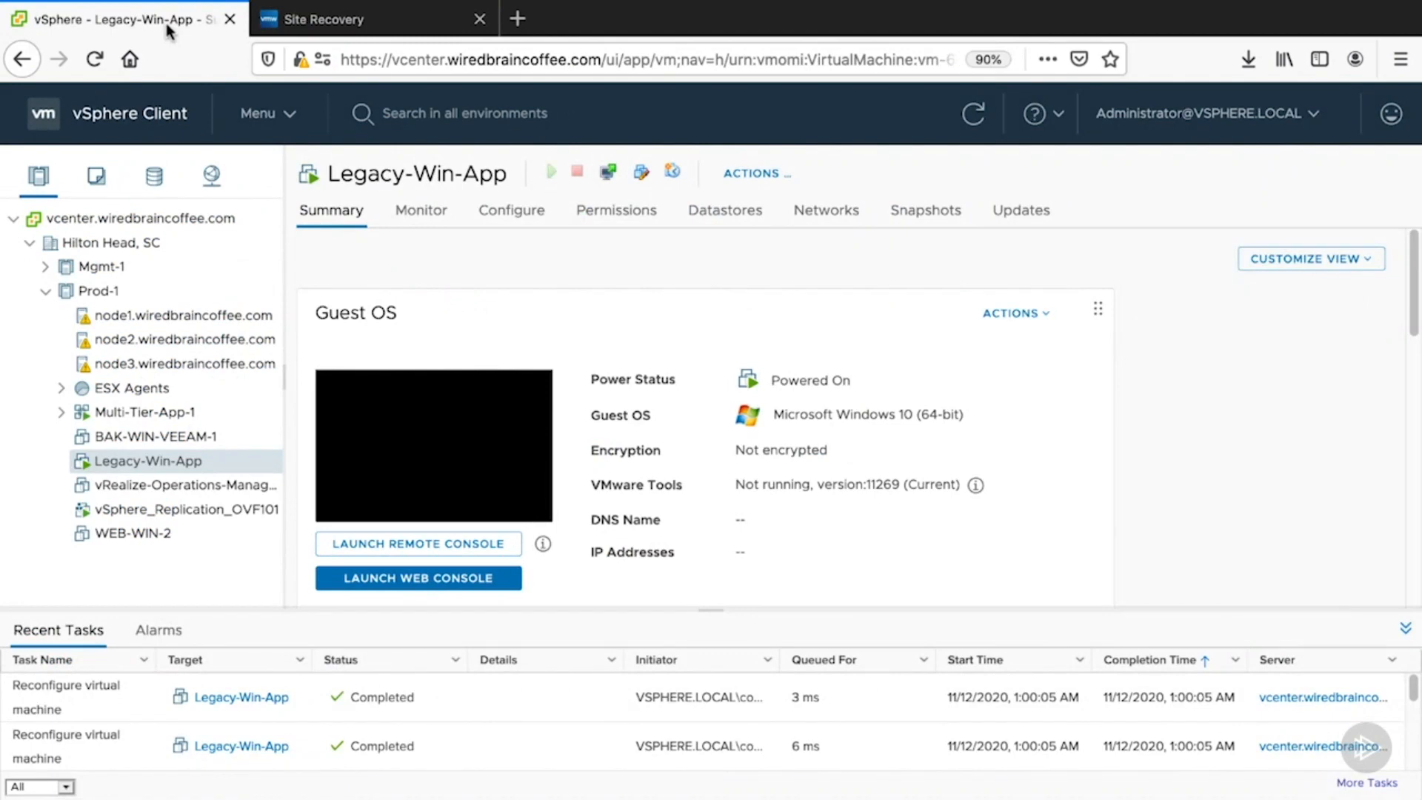